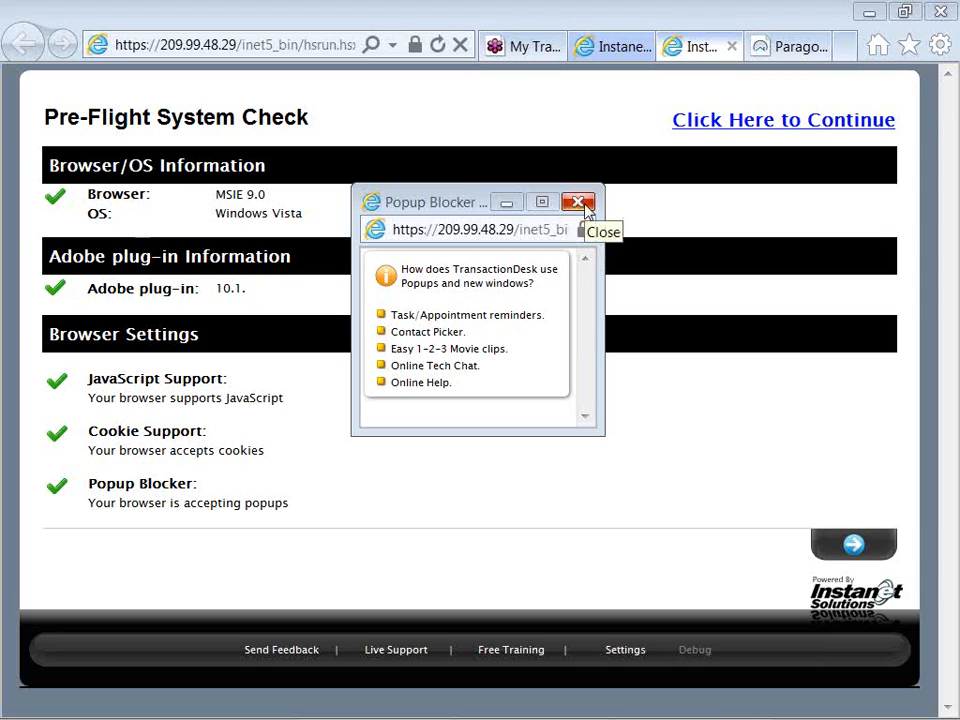
- Continue past the pre-flight system check and accept the InstanetForms terms of service to initialize the account
click(578, 203)
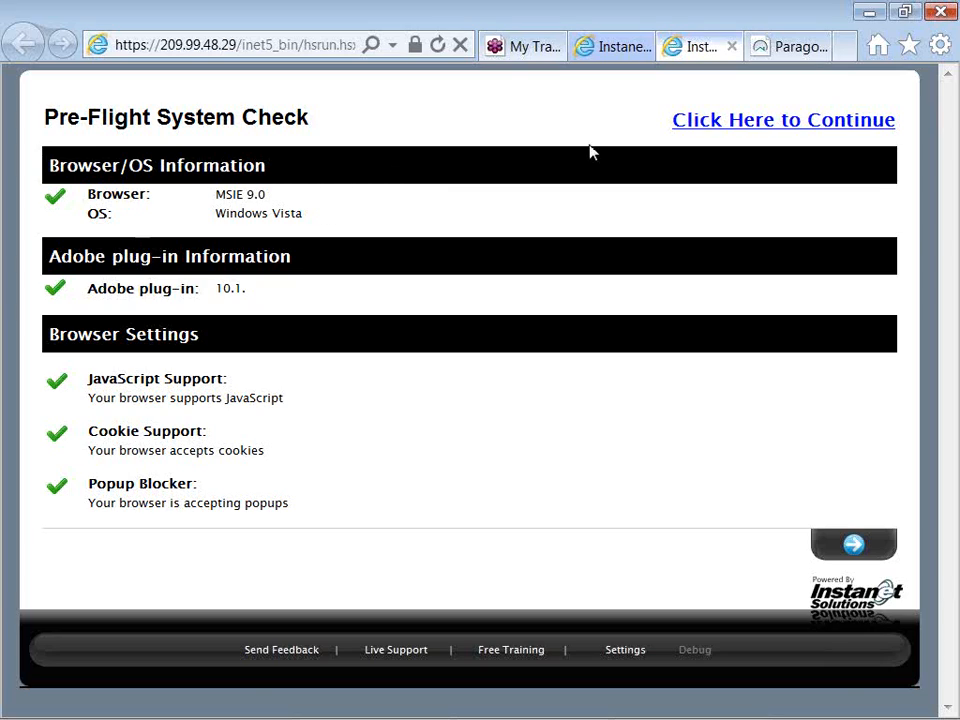
click(720, 128)
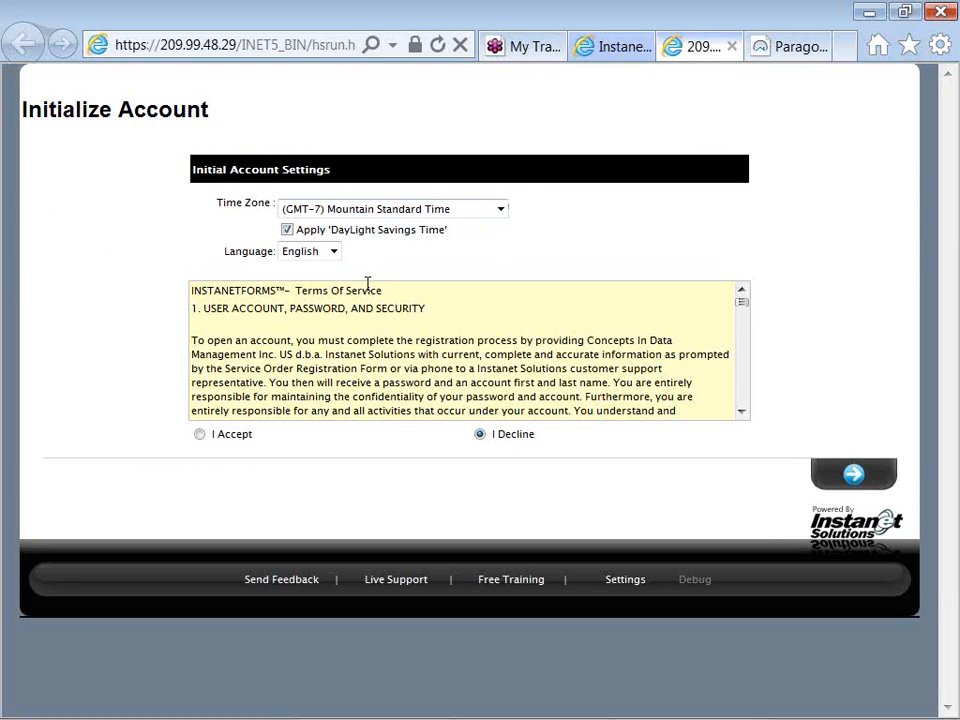
click(204, 437)
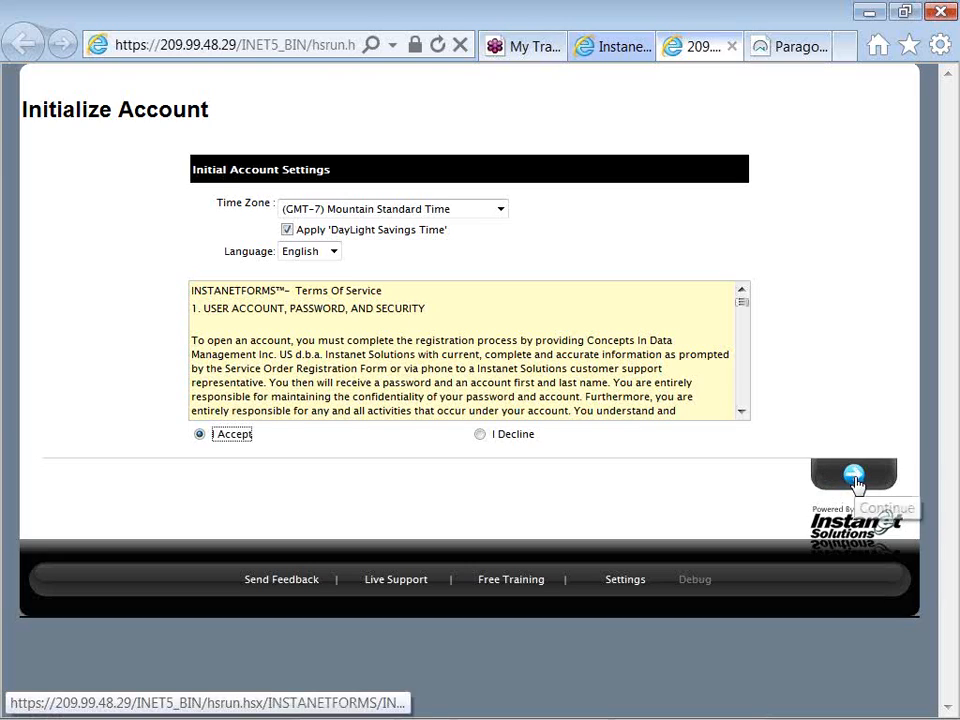
click(855, 481)
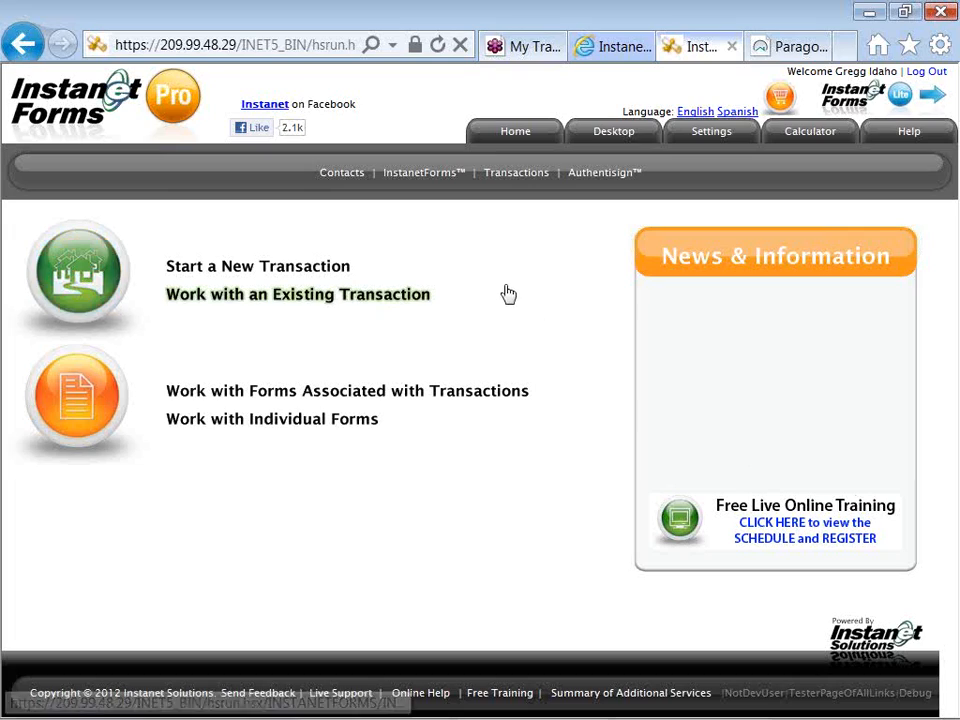
- Open the InstanetForms library and review the available sort orders, form actions and search option
click(416, 176)
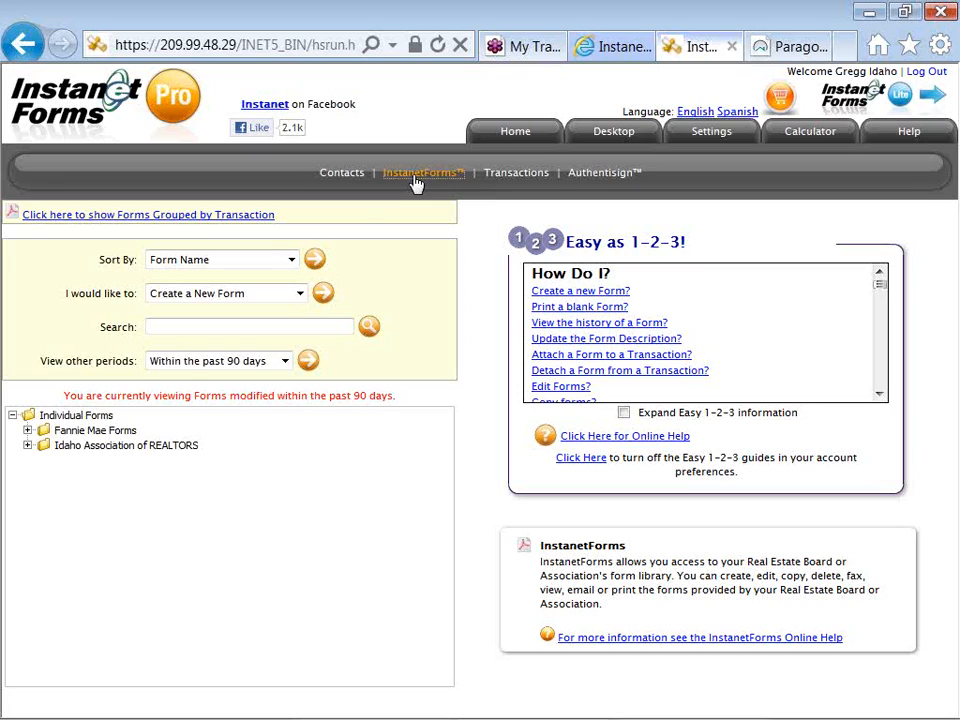
click(155, 265)
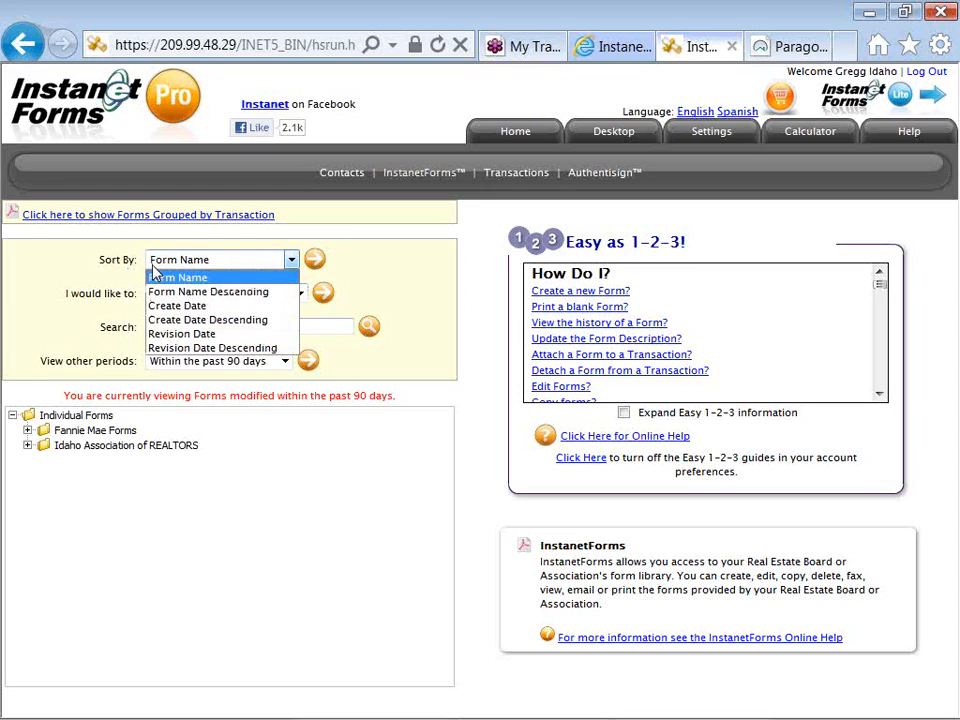
click(155, 271)
drag(138, 296, 56, 270)
click(89, 314)
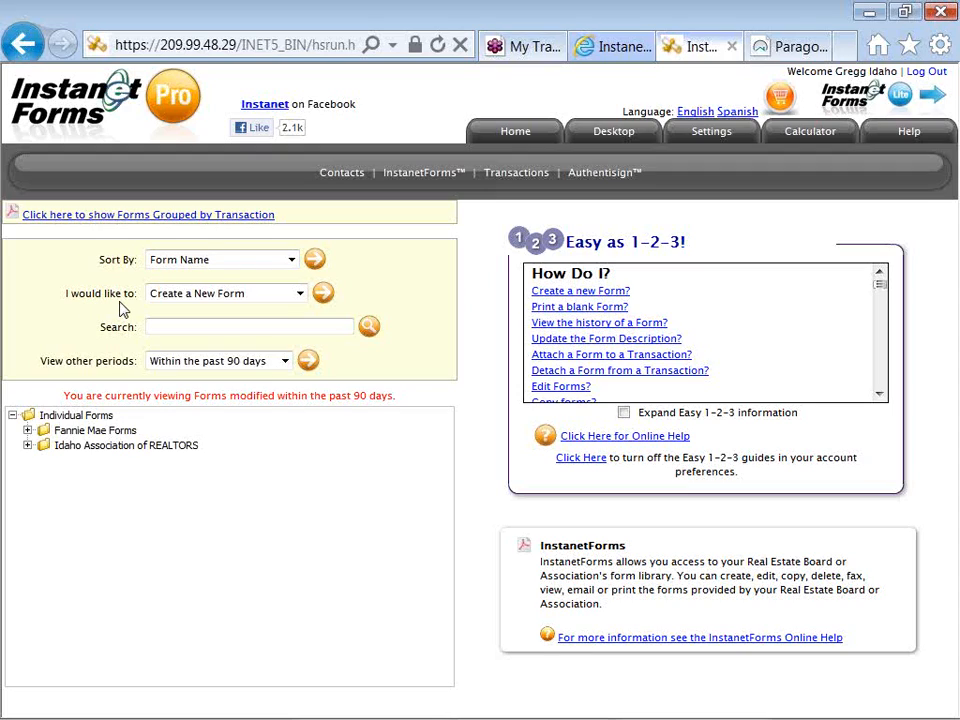
click(182, 300)
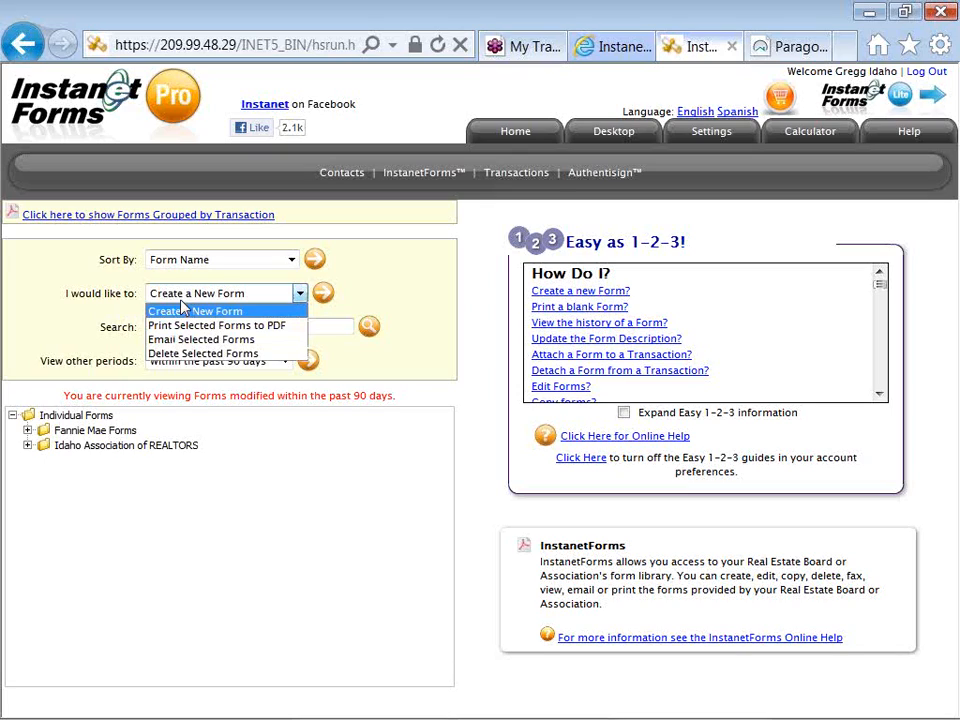
click(115, 317)
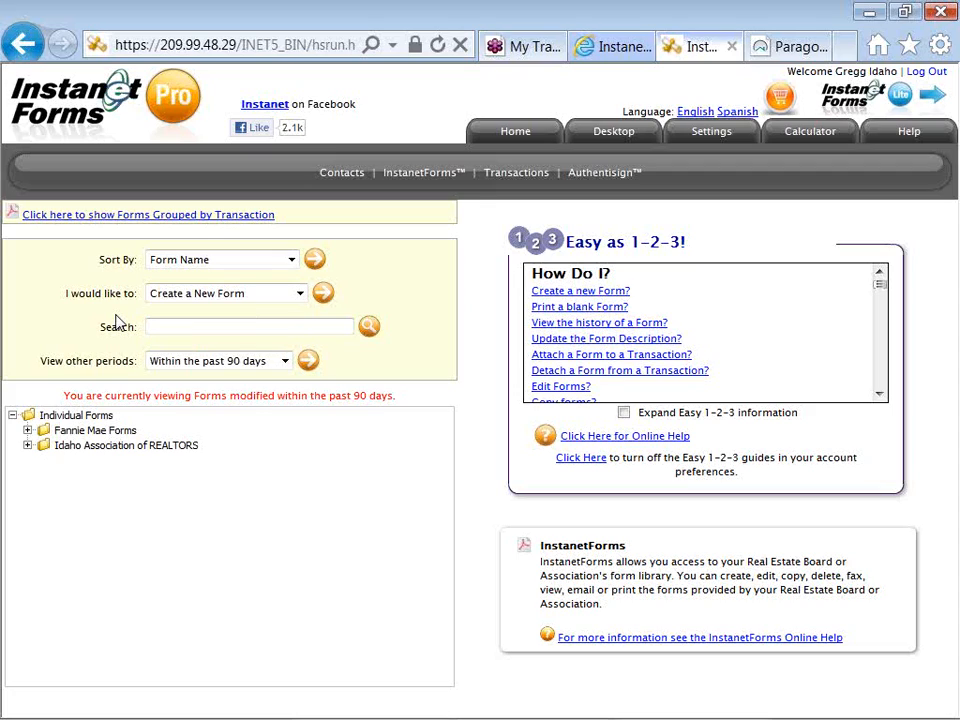
click(156, 329)
- Select RE-12 Compensation Agreement With Seller among the Idaho Association of REALTORS forms and preview its blank printable version
click(28, 446)
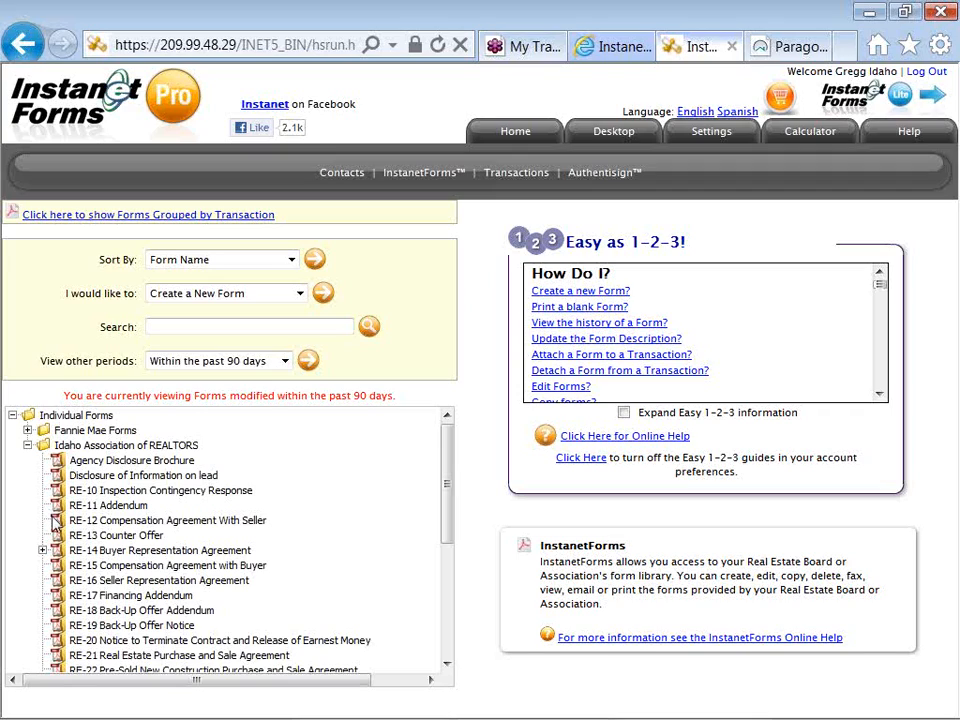
click(199, 522)
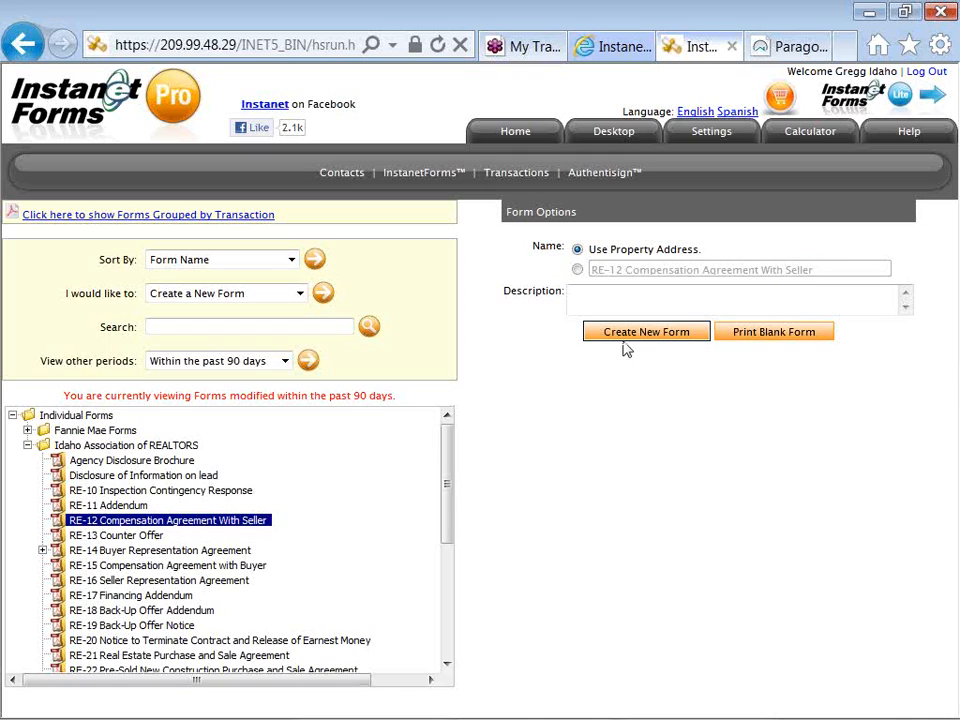
click(759, 339)
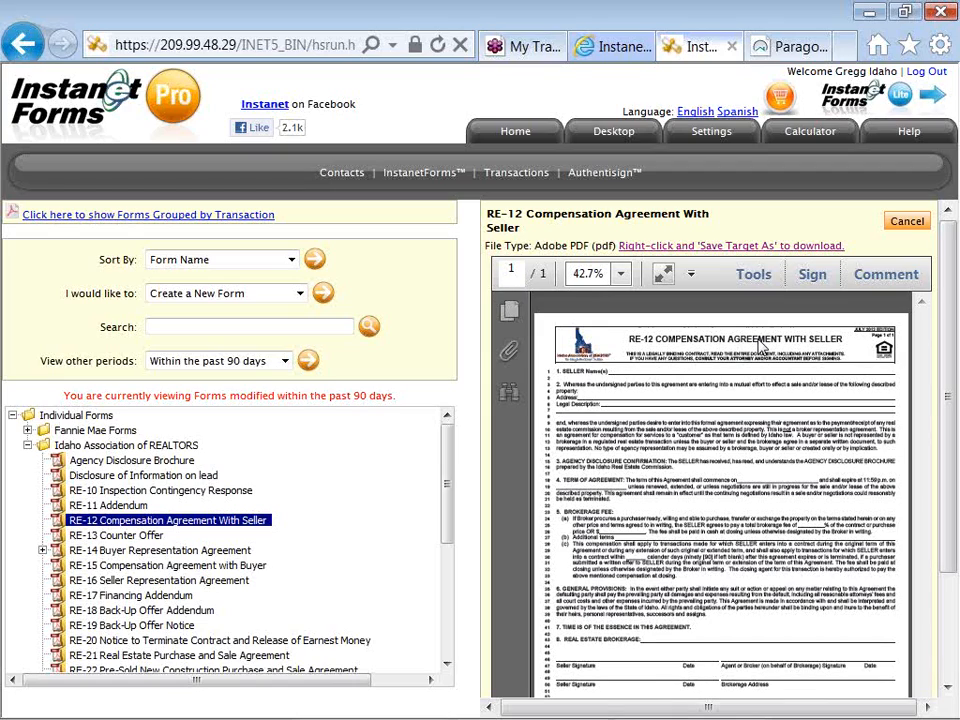
click(906, 221)
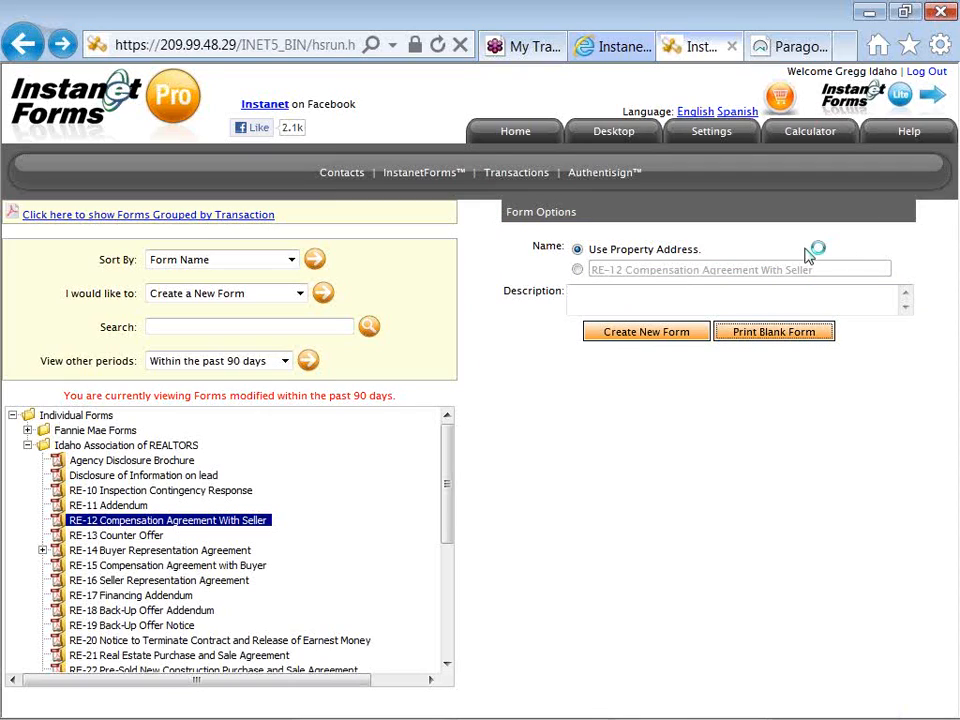
- Create a new RE-12 form with a custom name that puts the seller's name and a hyphen before the form title
click(577, 270)
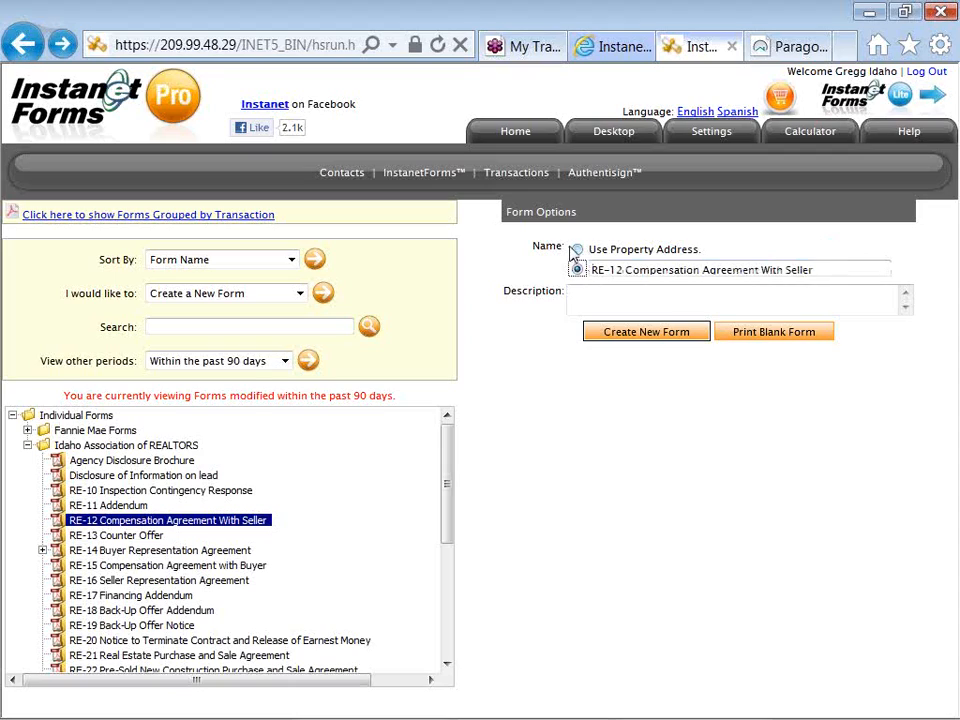
click(589, 270)
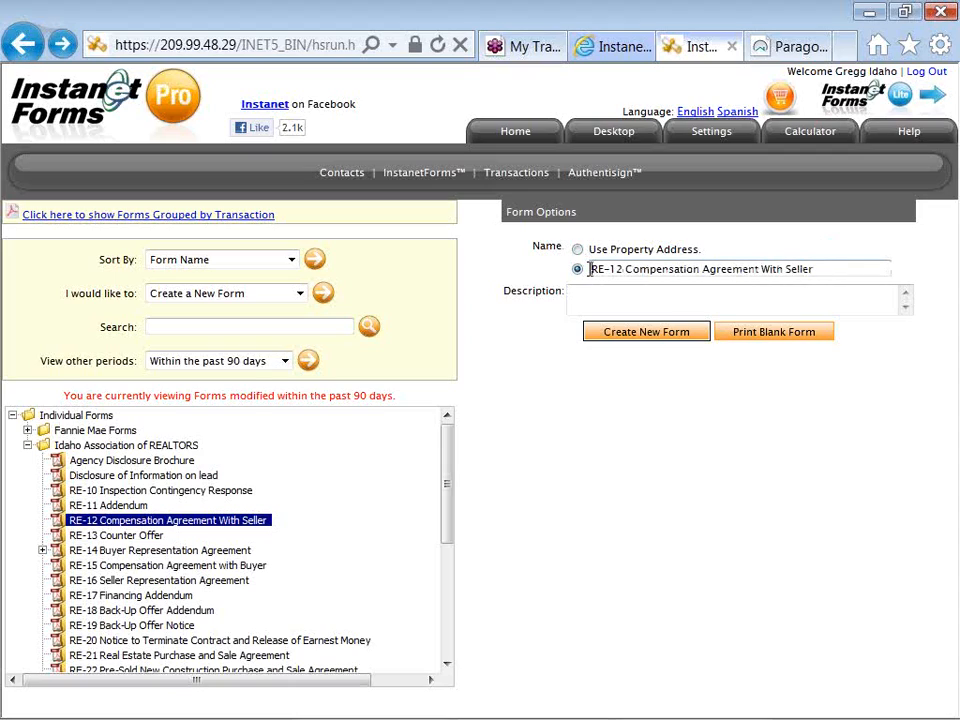
text(Sam Cellare -)
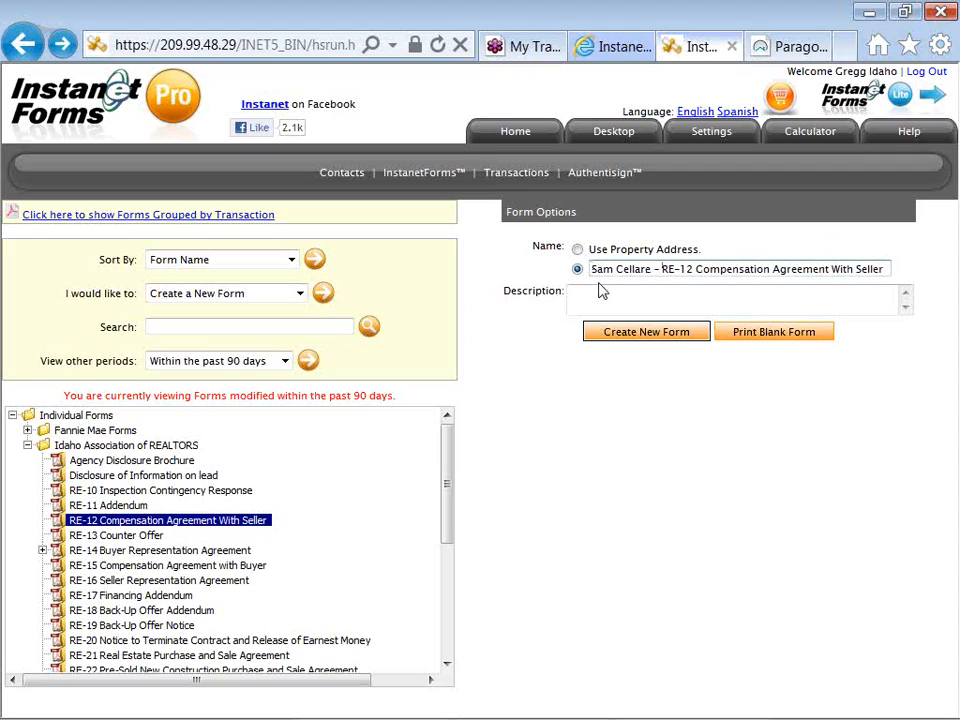
click(644, 338)
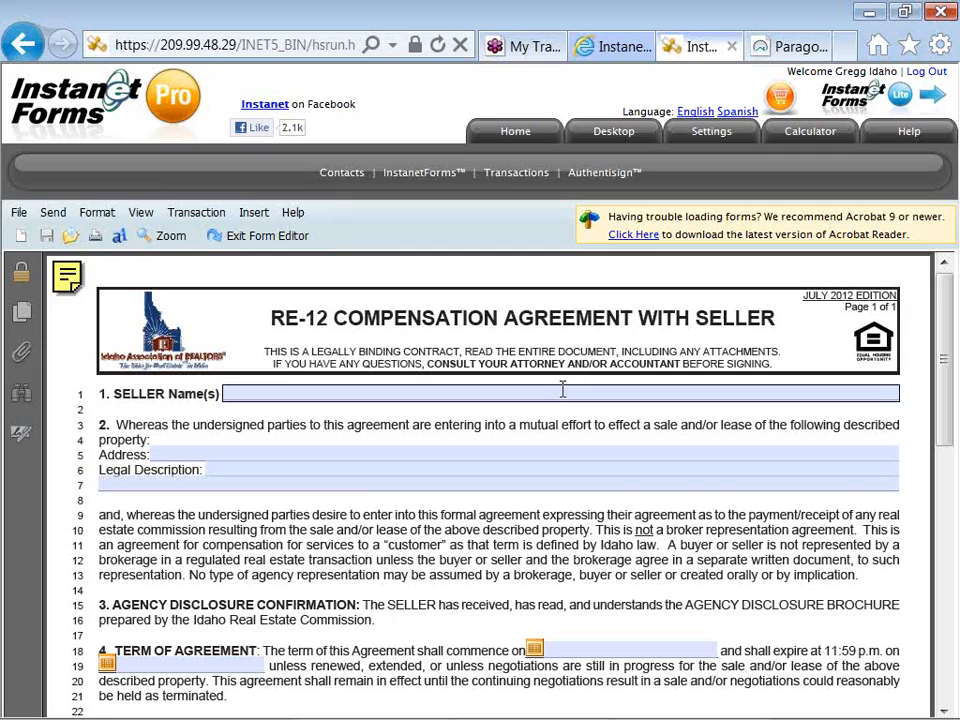
- Enter the seller's full name in section 1 of the RE-12 agreement
click(557, 395)
text(Sa)
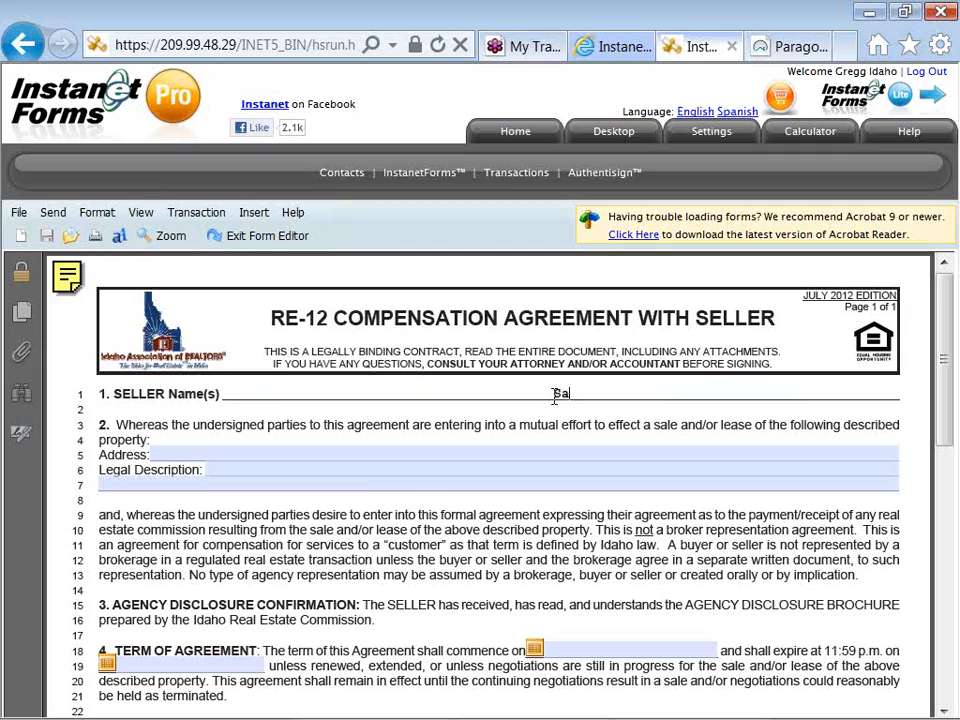
text(m Cellare)
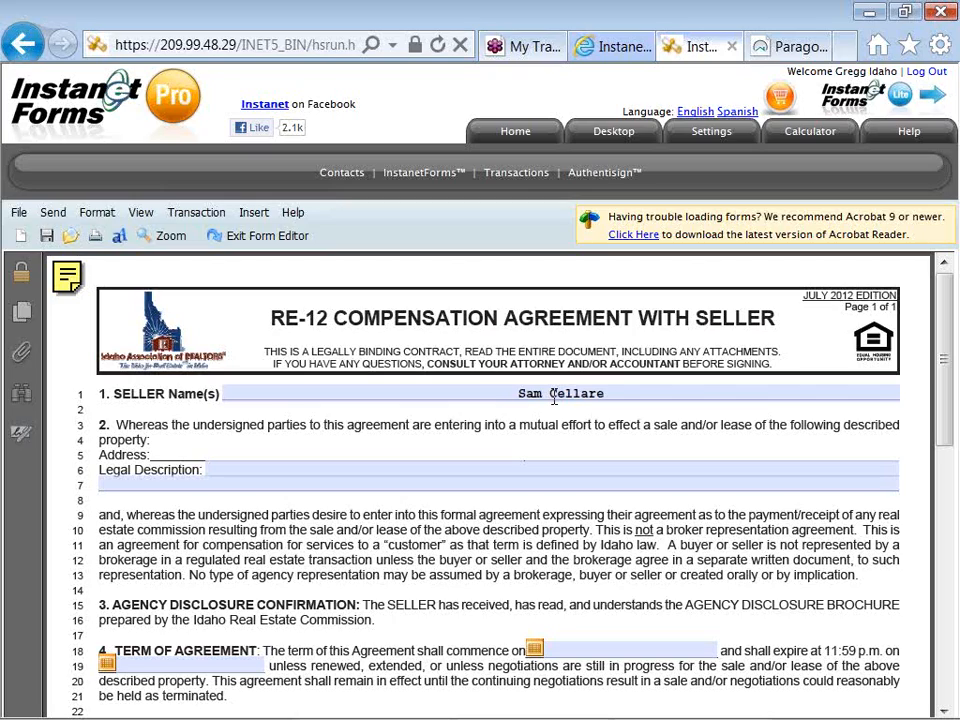
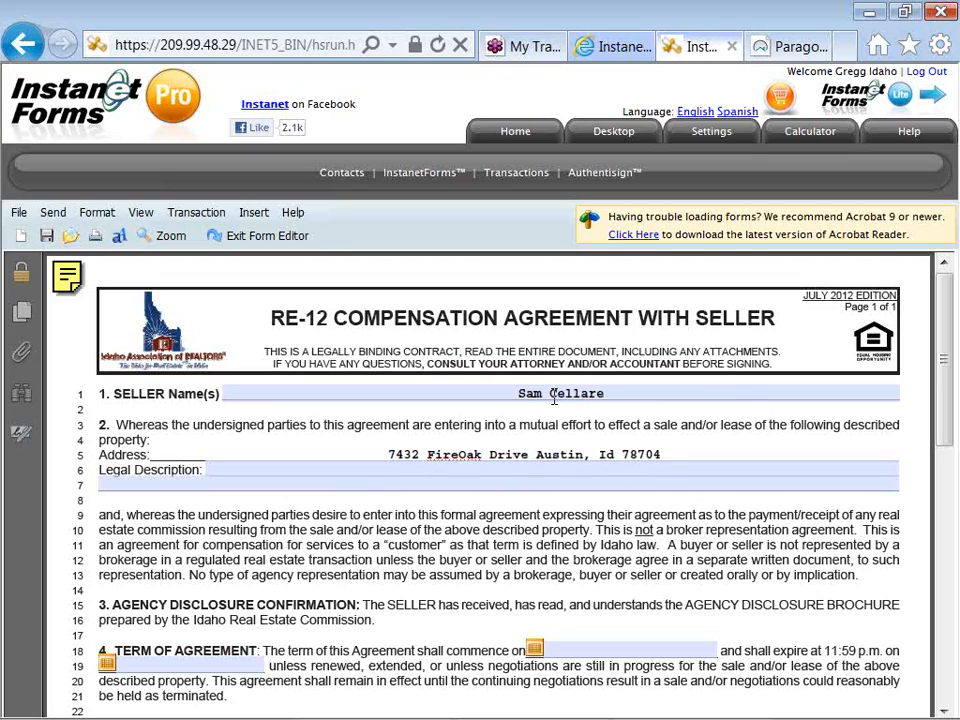
- Fill in the property's full street address, city, state and postal code in section 2
key(Tab)
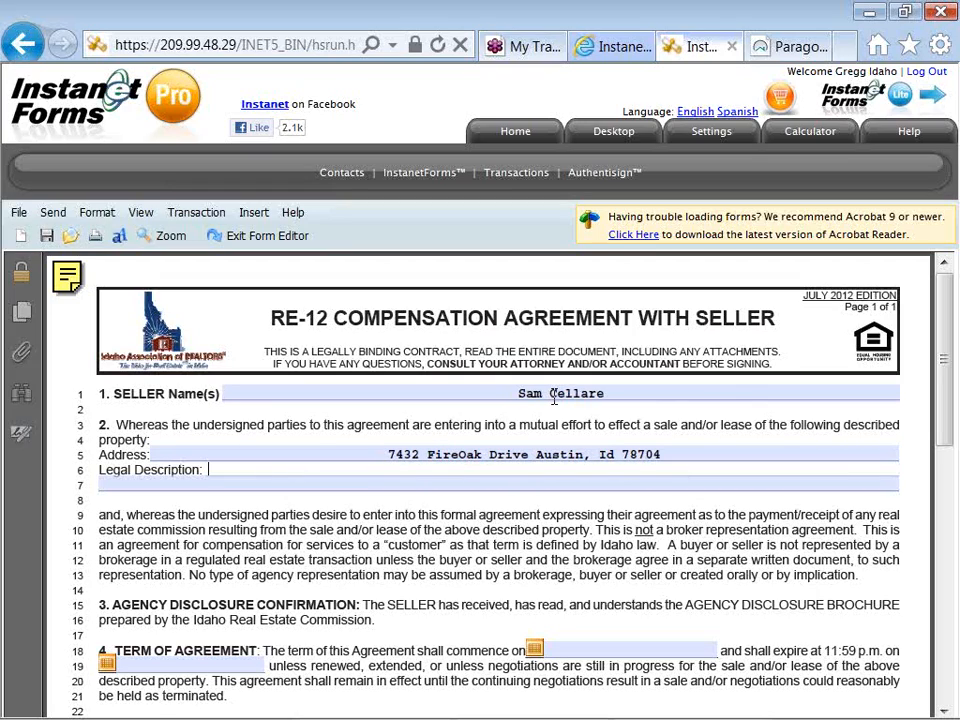
- Fill the two legal description lines with "Lot type and tab" and "tab to the next fillable field"
click(493, 483)
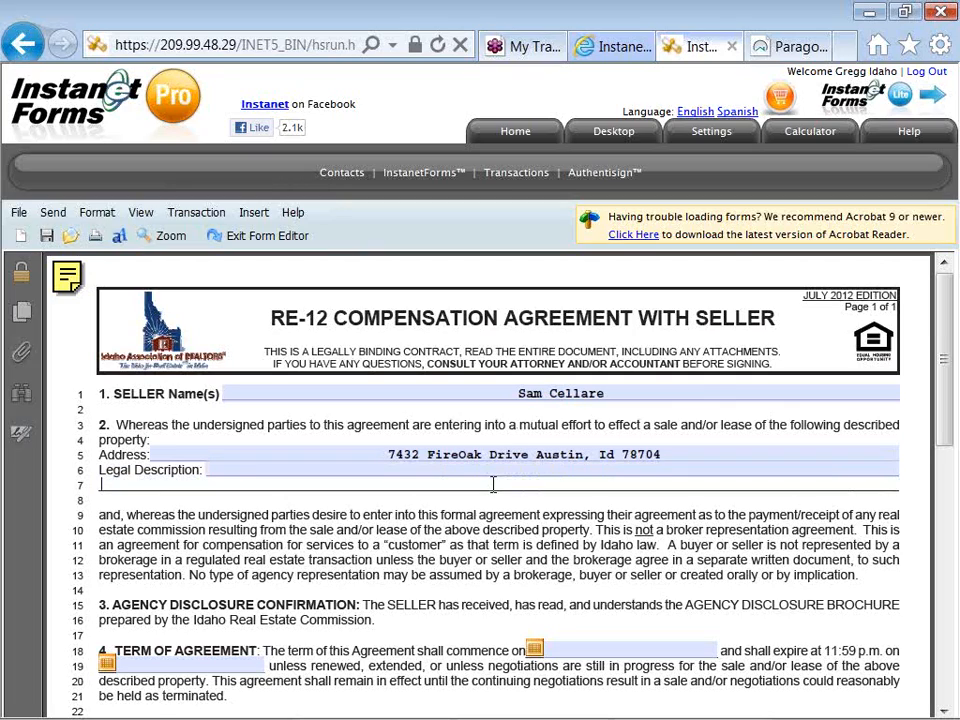
click(475, 471)
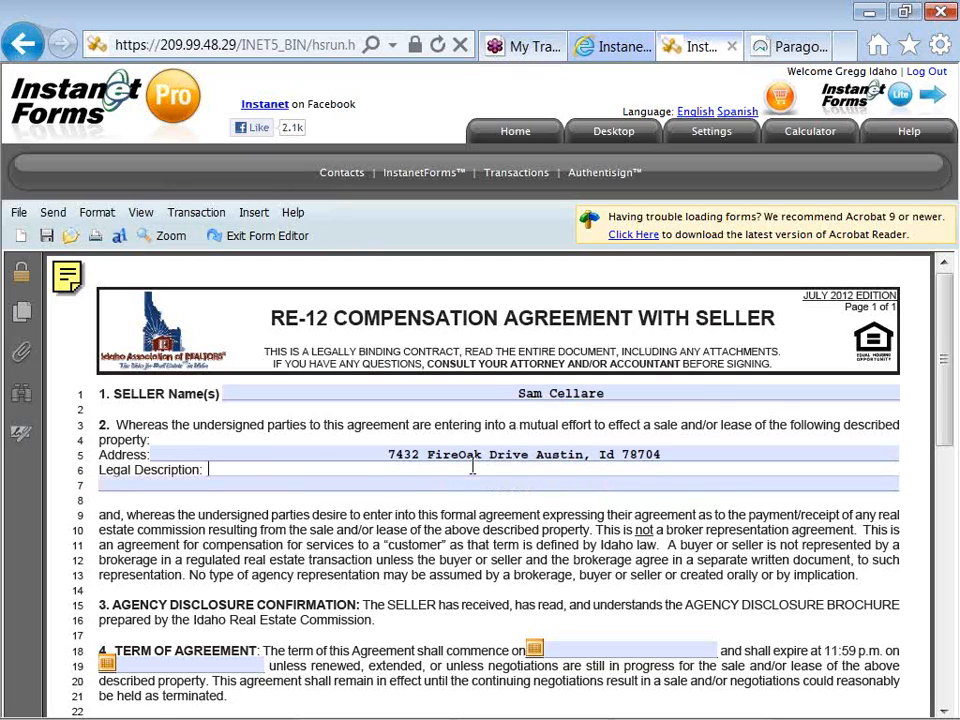
text(Lot type and tab)
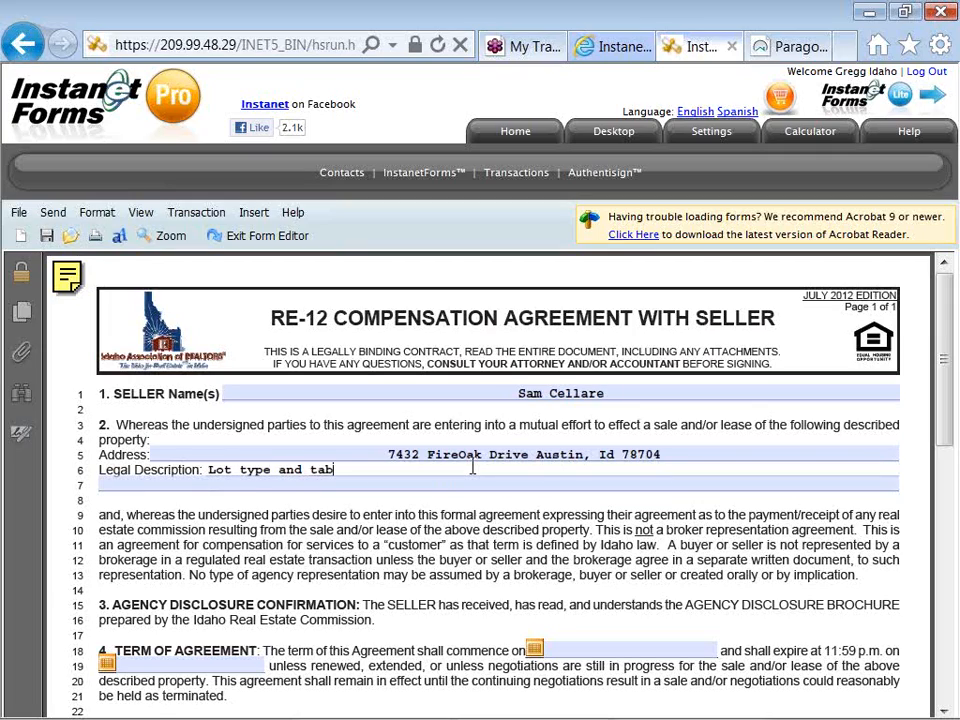
key(Tab)
text(tab t)
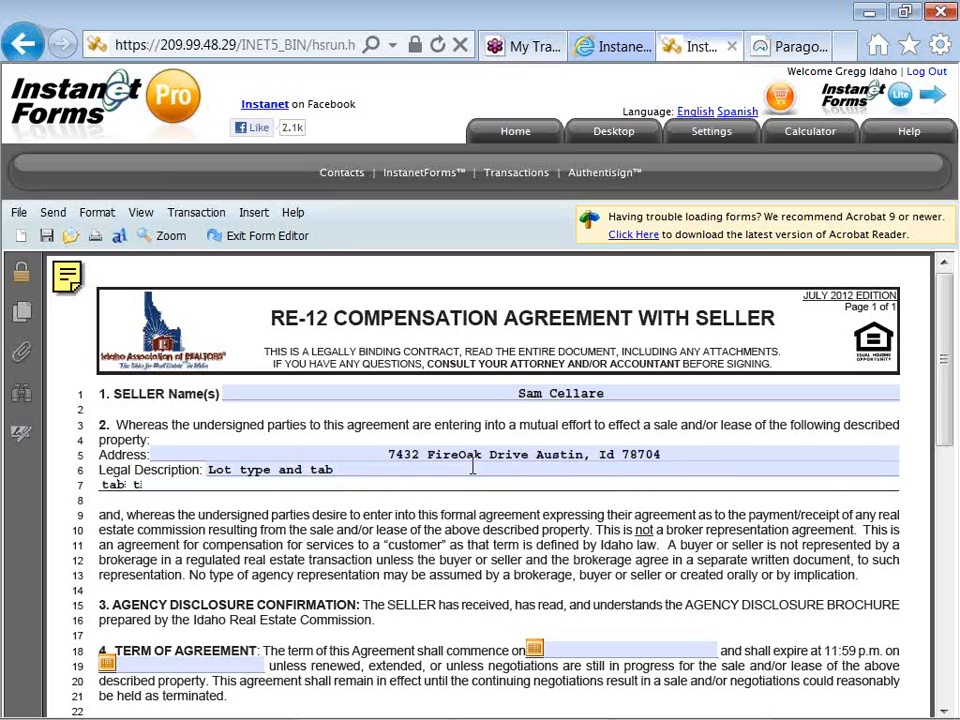
text(o the next fill)
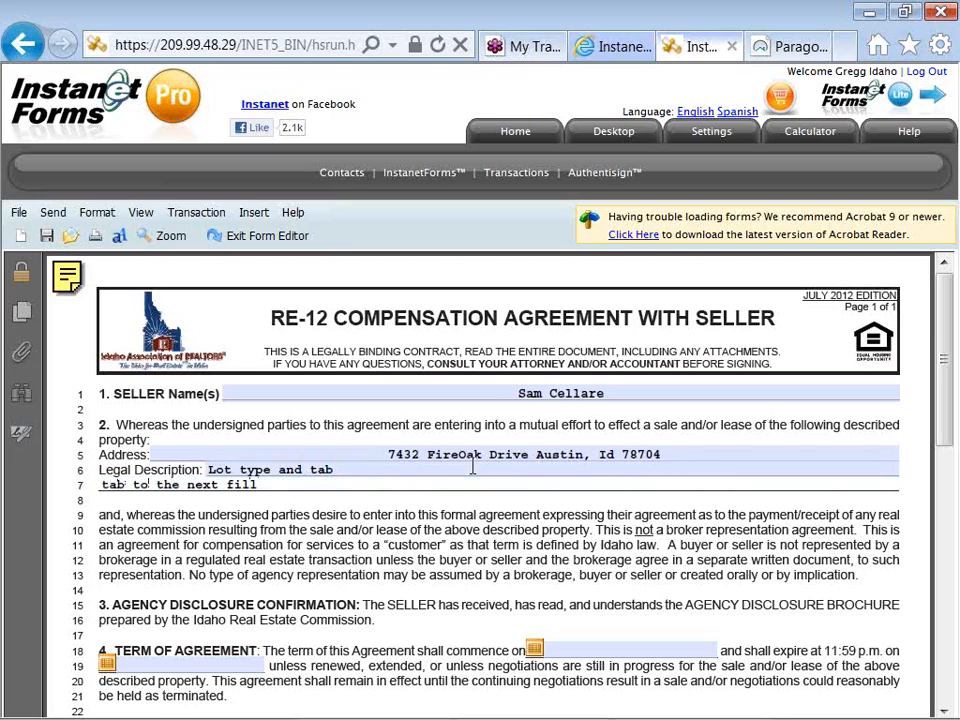
text(able field)
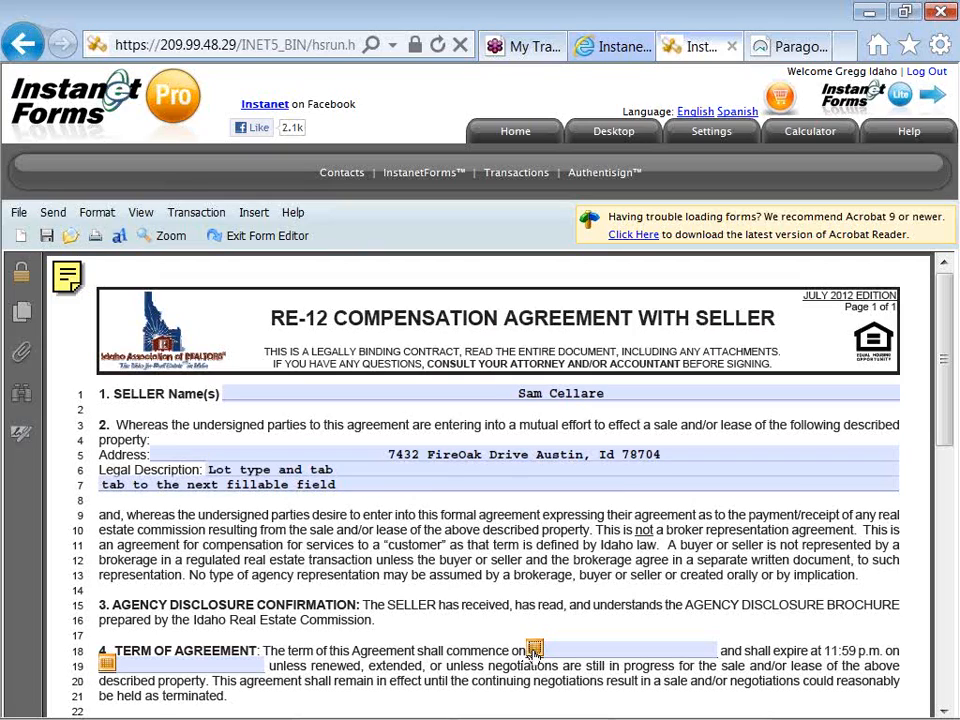
- Set the commencement date in section 4, Term of Agreement, to 10/25/12
scroll(533, 651, down, 1)
scroll(533, 651, down, 3)
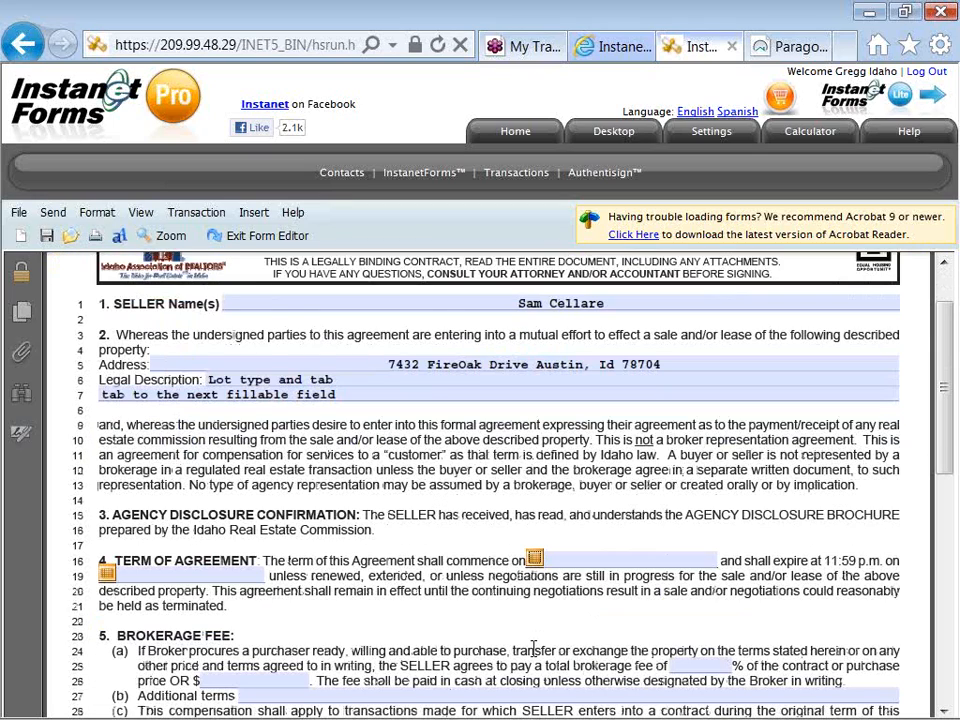
scroll(533, 651, down, 1)
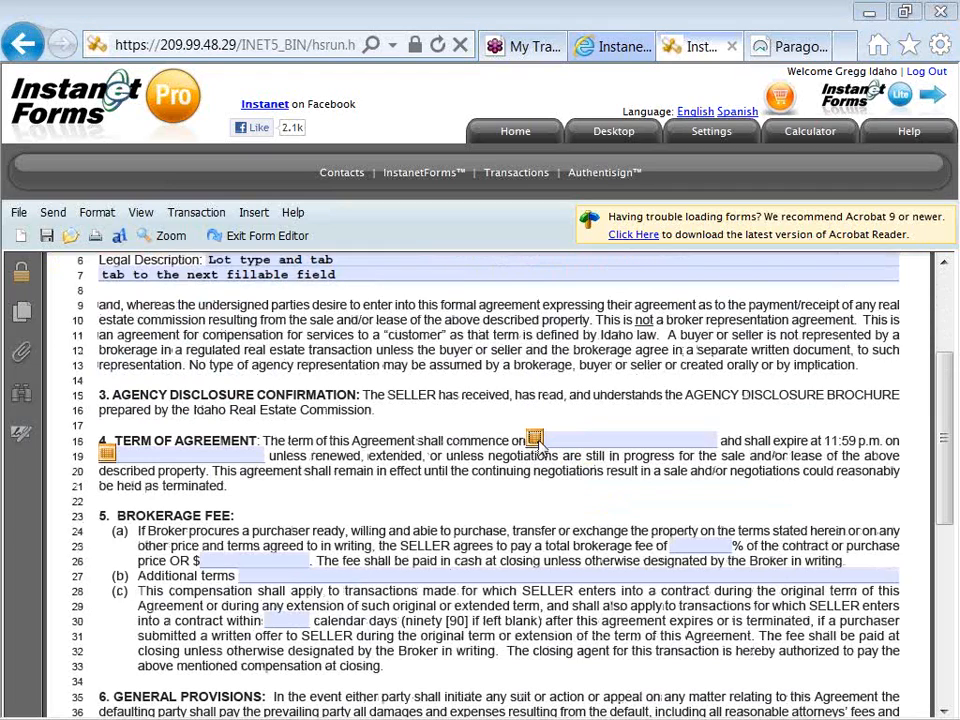
click(535, 440)
click(549, 451)
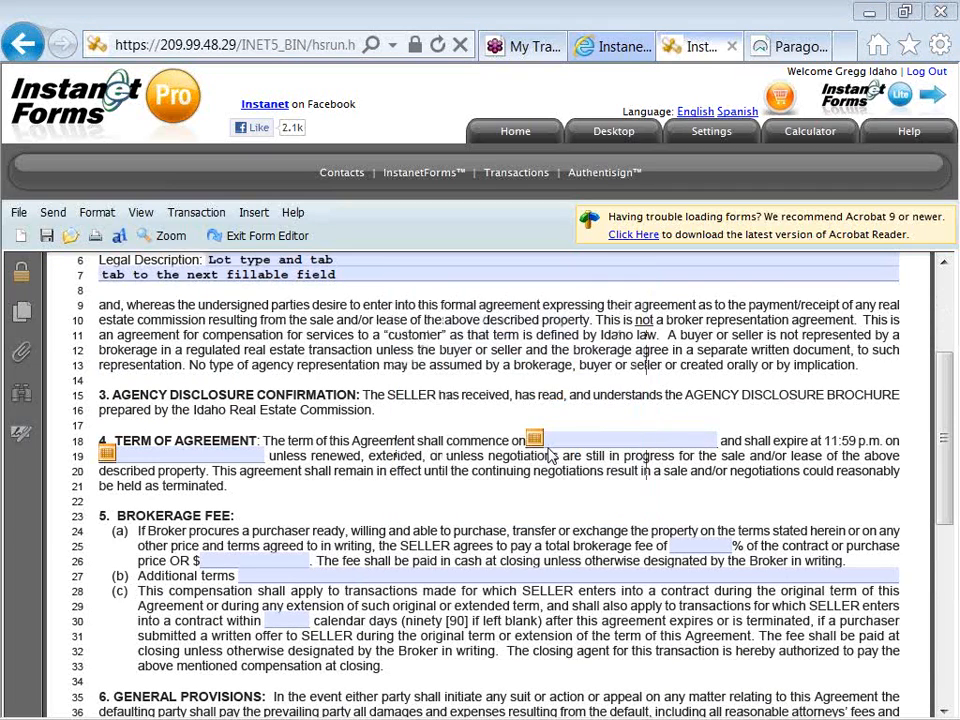
click(557, 440)
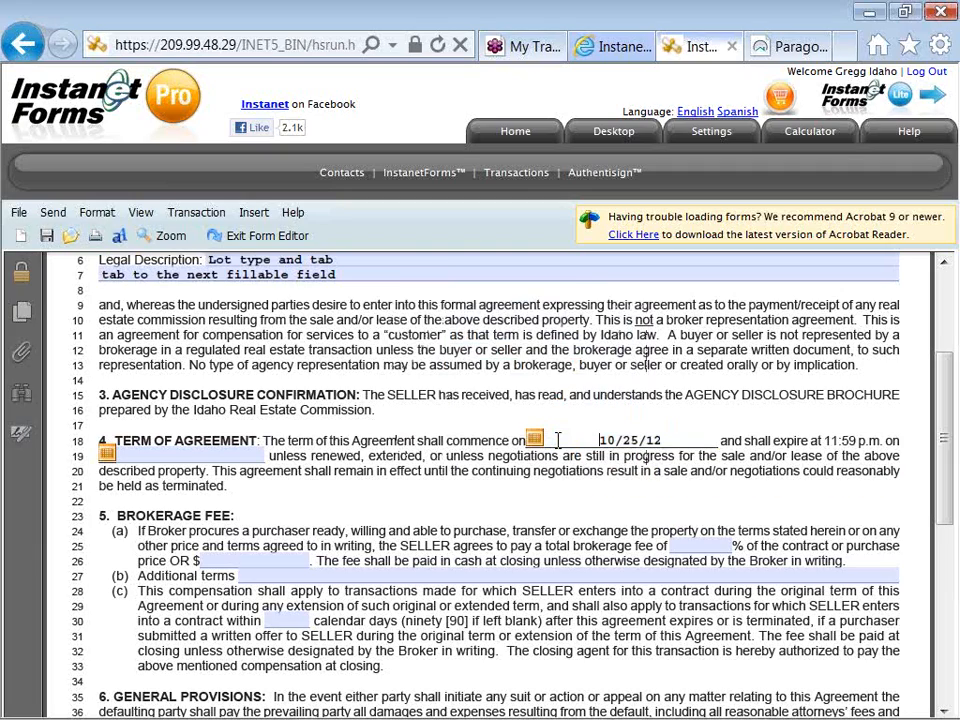
- Insert "on or before" ahead of the commencement date in section 4, Term of Agreement
text(on or before)
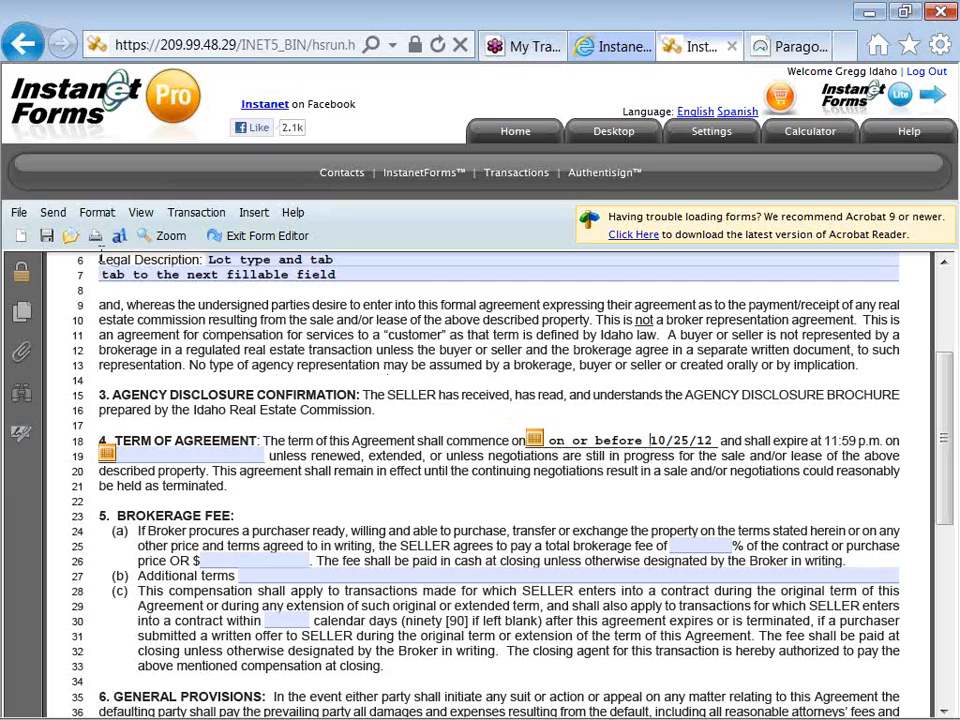
click(20, 216)
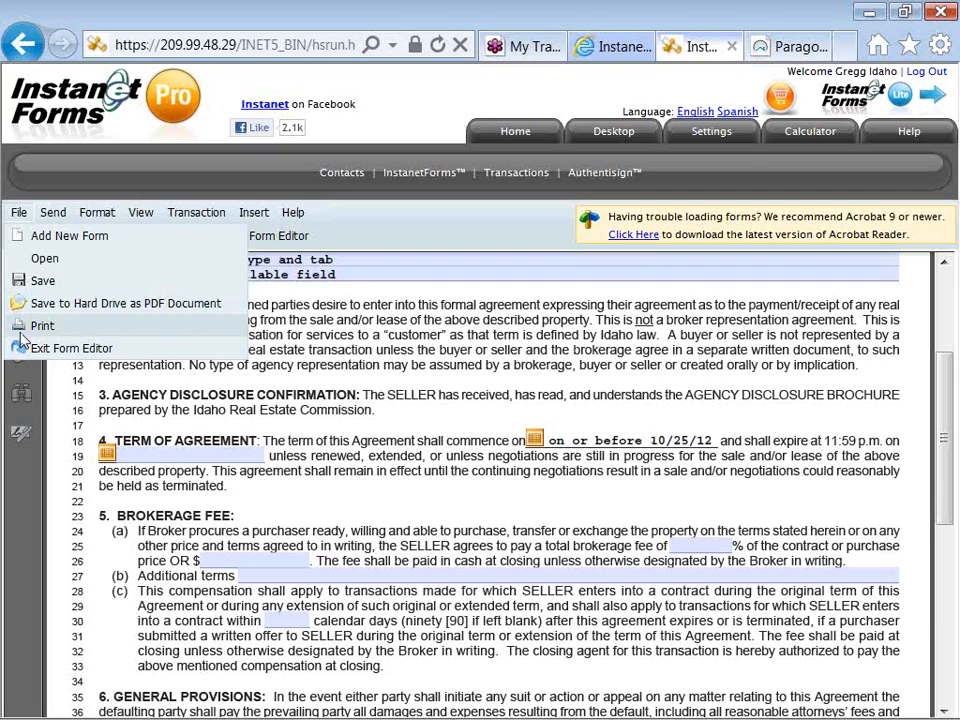
mouse_move(52, 215)
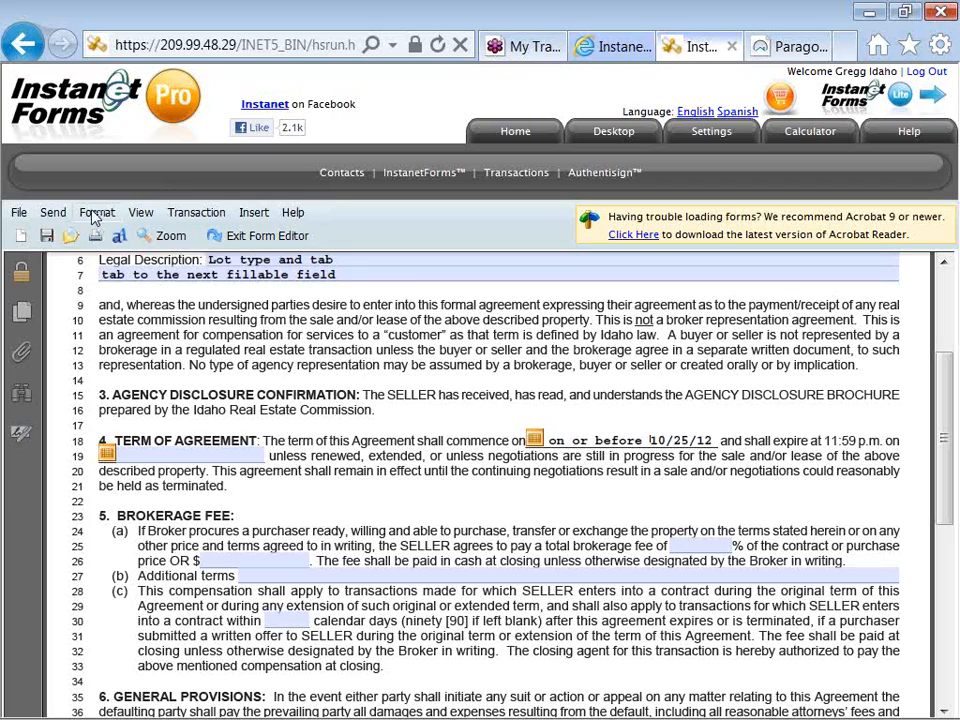
click(96, 214)
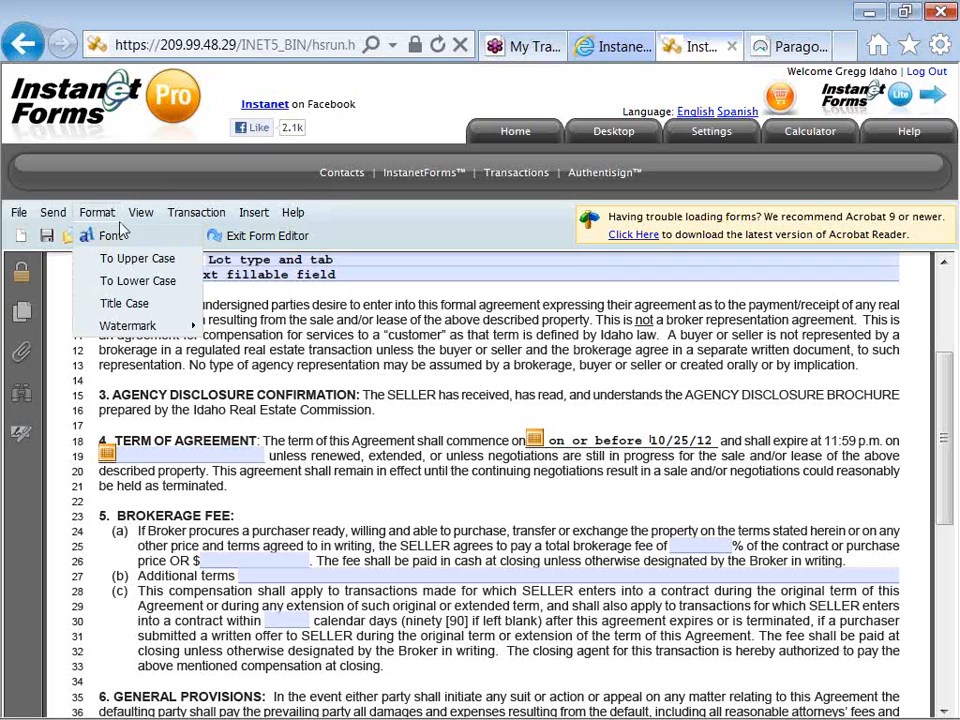
click(139, 213)
mouse_move(150, 240)
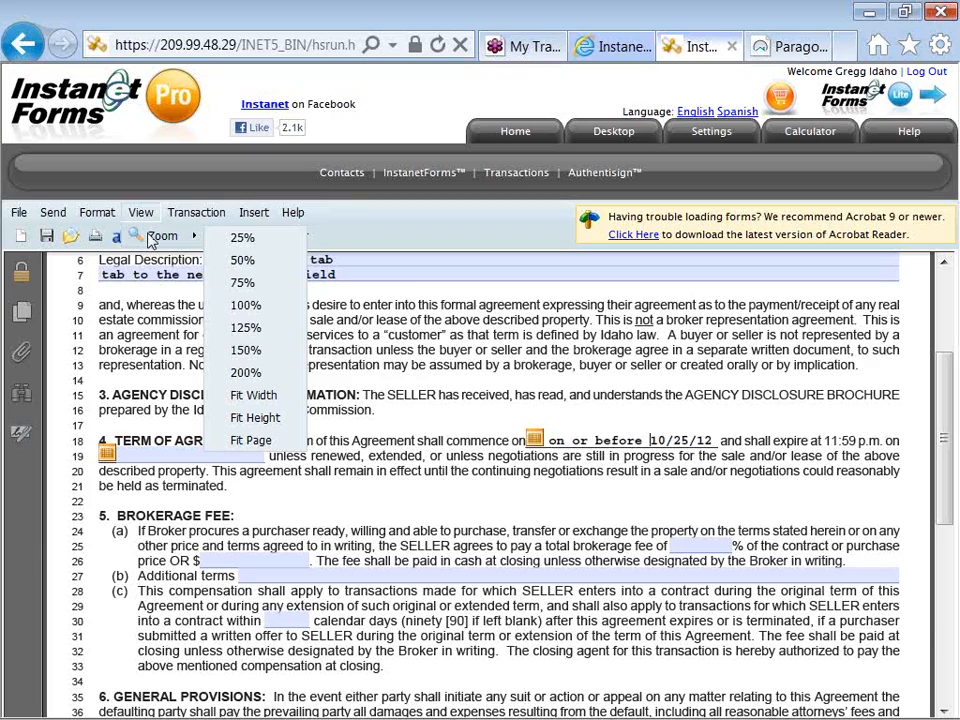
click(195, 216)
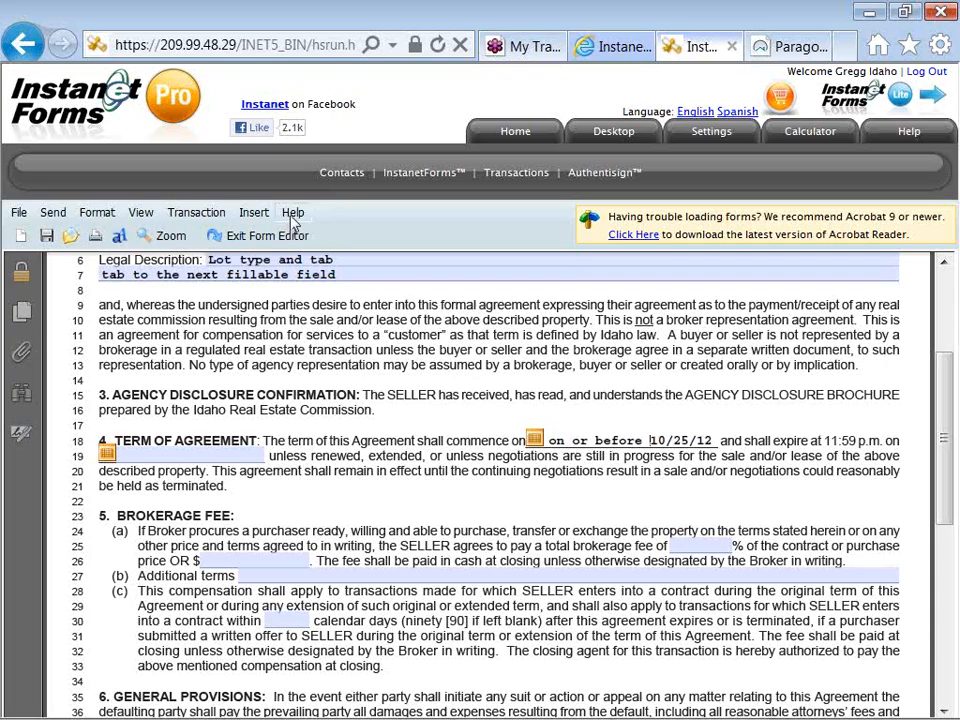
mouse_move(292, 222)
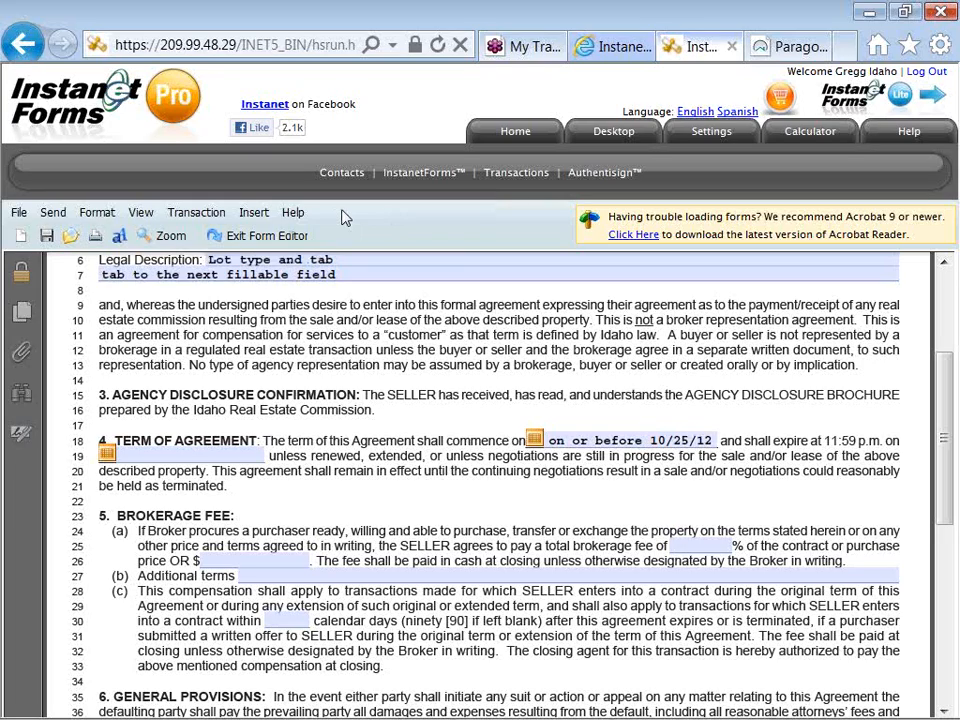
- Exit the form editor and save the changes to the RE-12 form
click(296, 243)
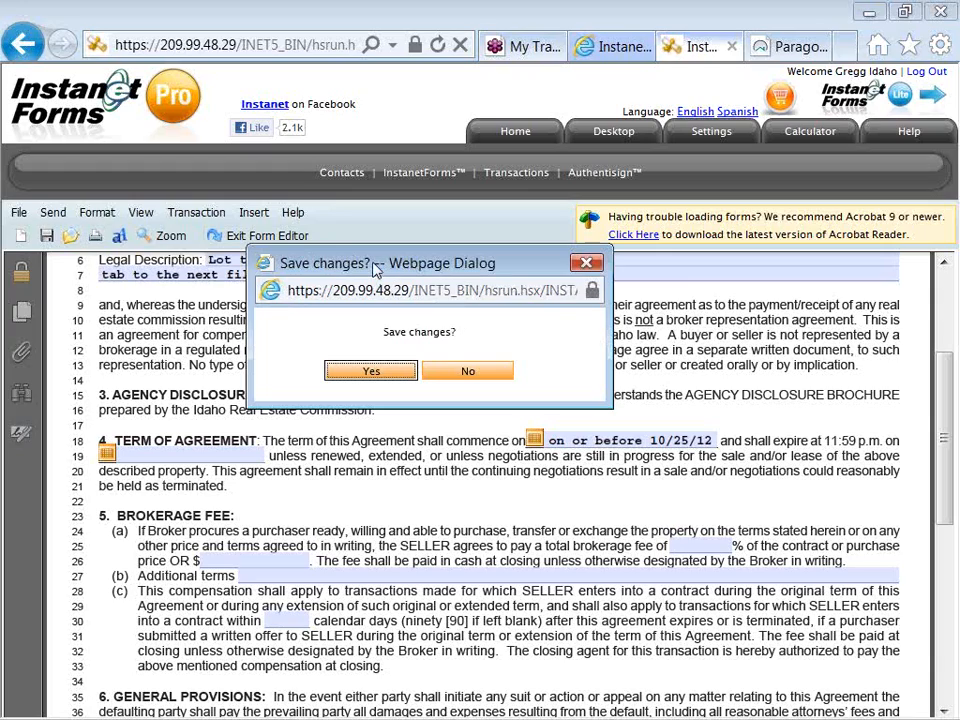
drag(376, 268, 399, 292)
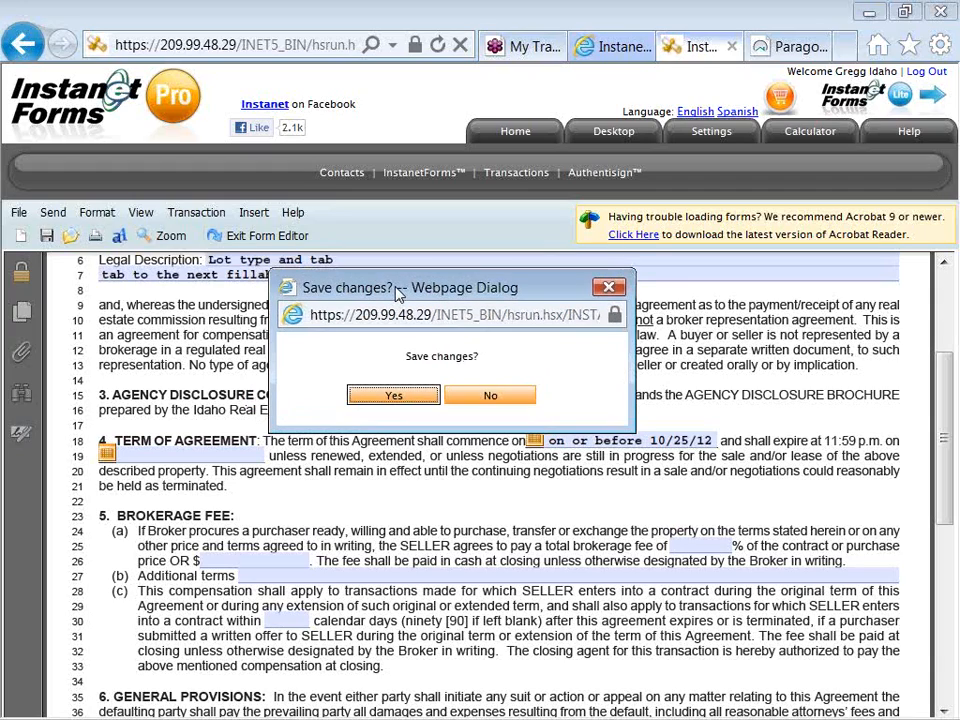
click(403, 399)
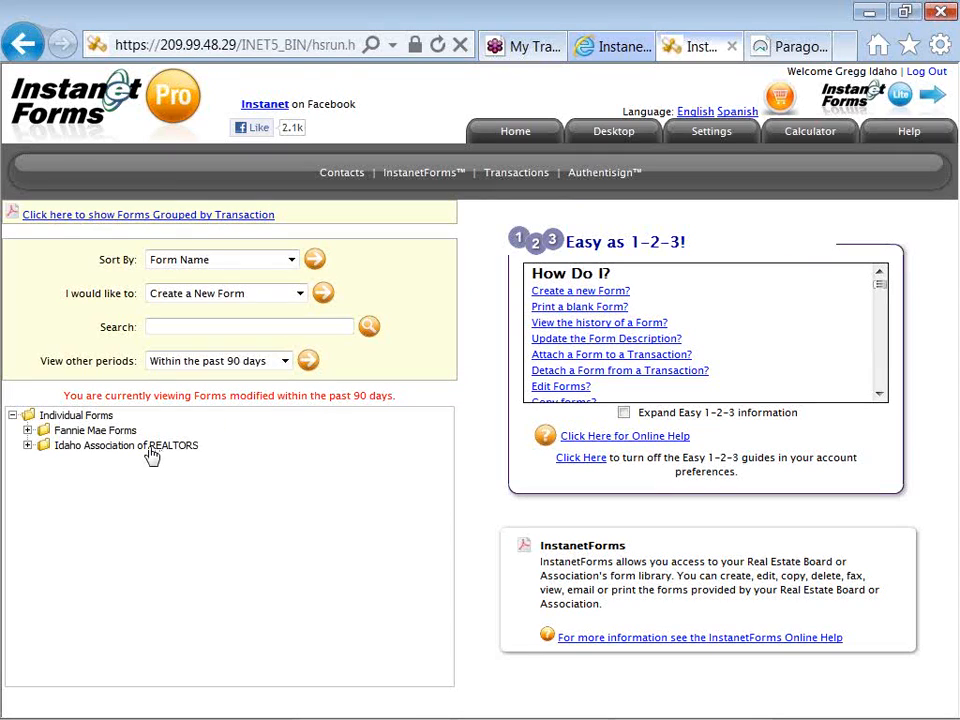
- Find the saved RE-12 Compensation Agreement With Seller among the Idaho Association of REALTORS forms and show its details
click(28, 446)
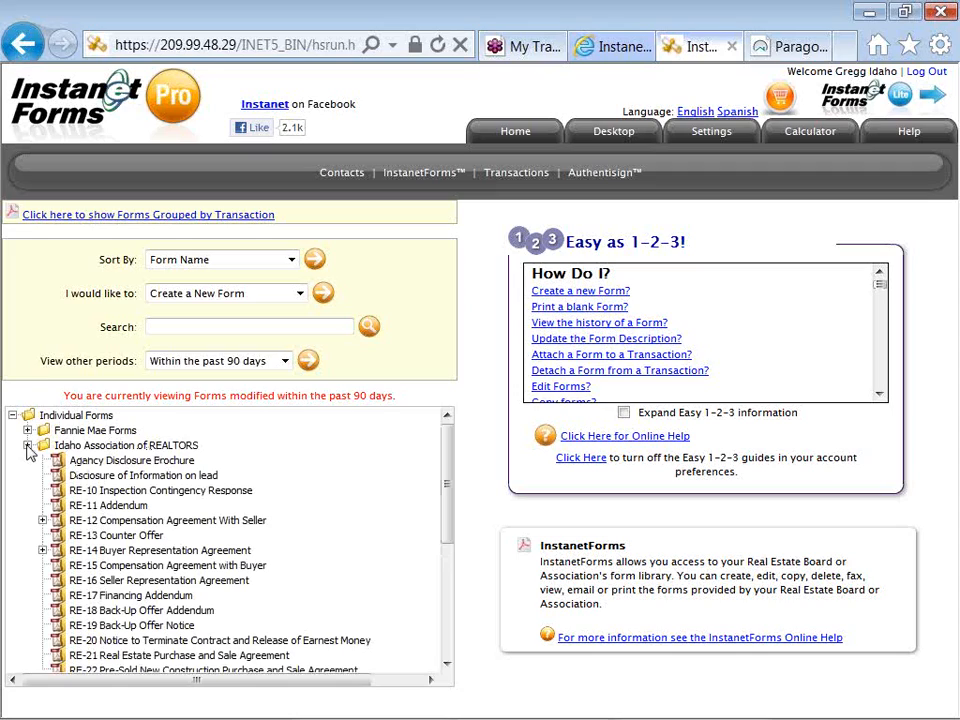
click(42, 520)
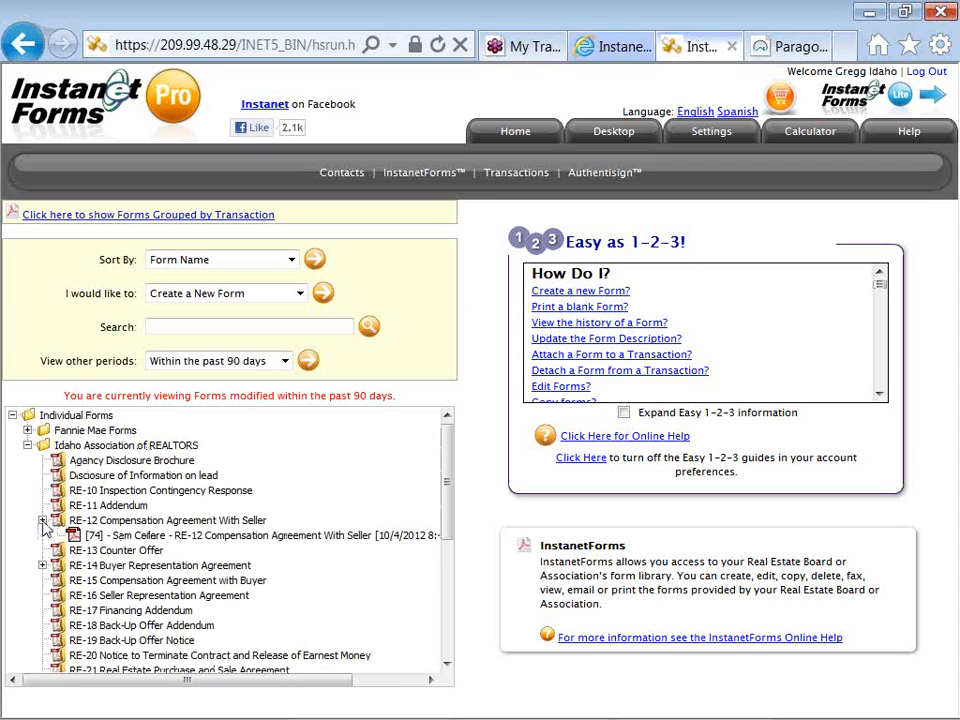
click(42, 565)
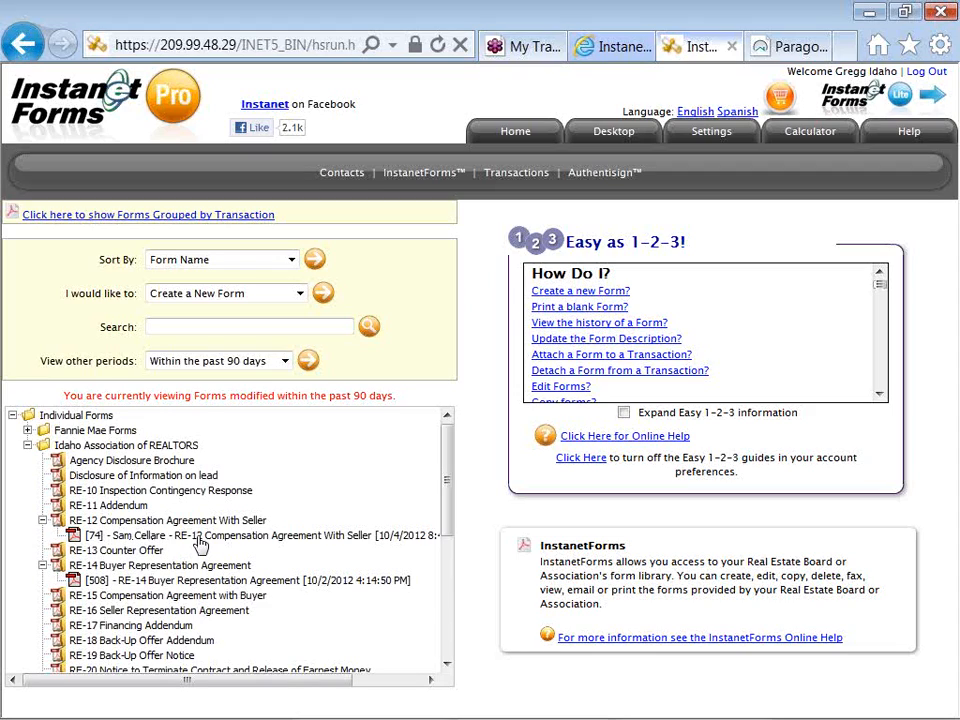
click(200, 537)
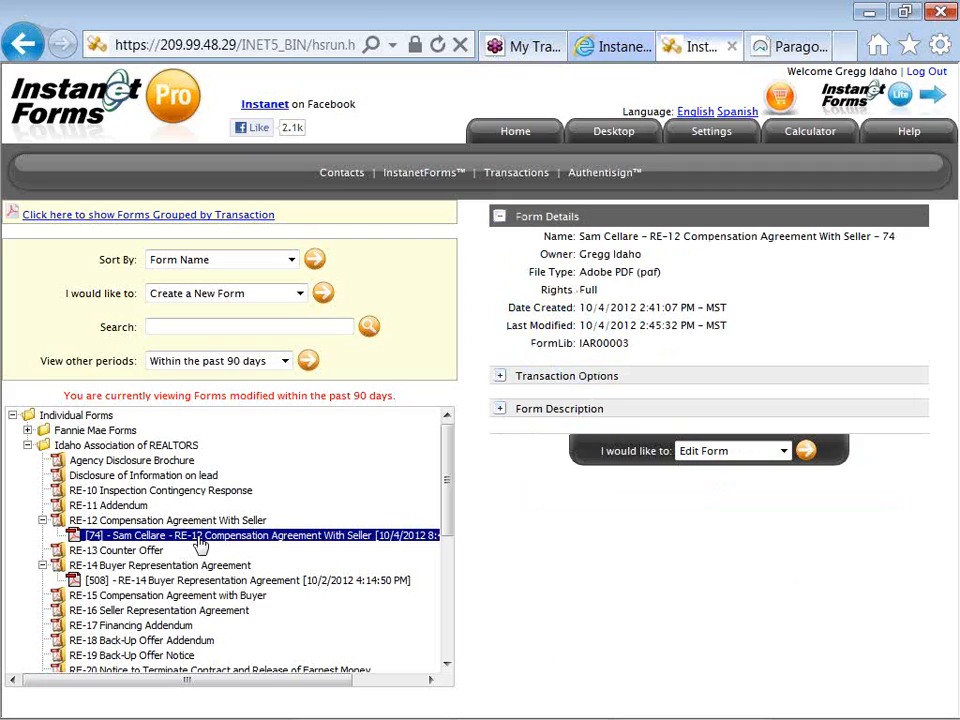
- Review the actions available for the selected RE-12 form without choosing a different one
drag(599, 454, 654, 455)
click(648, 455)
click(710, 452)
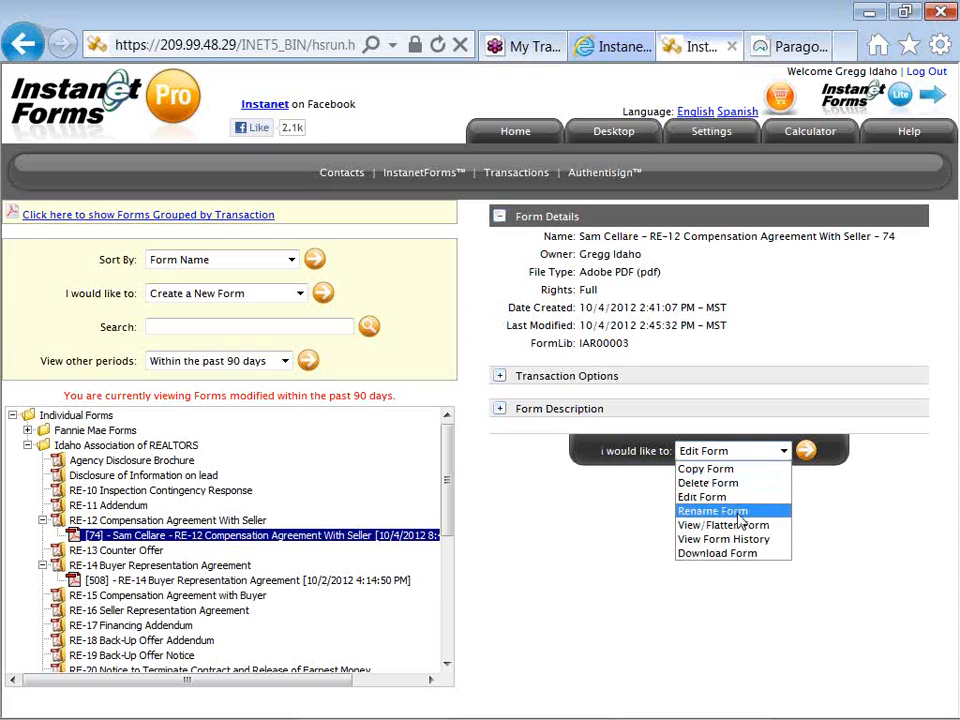
click(646, 525)
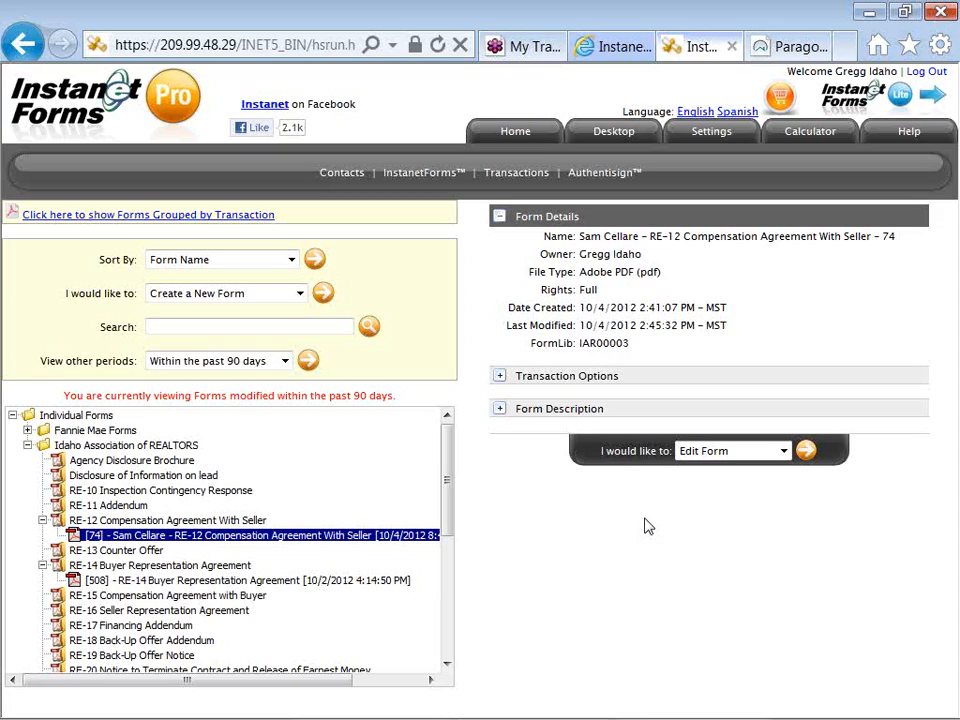
- Open the SFR Buyer transaction and examine its transaction information, including the MLS number
click(518, 176)
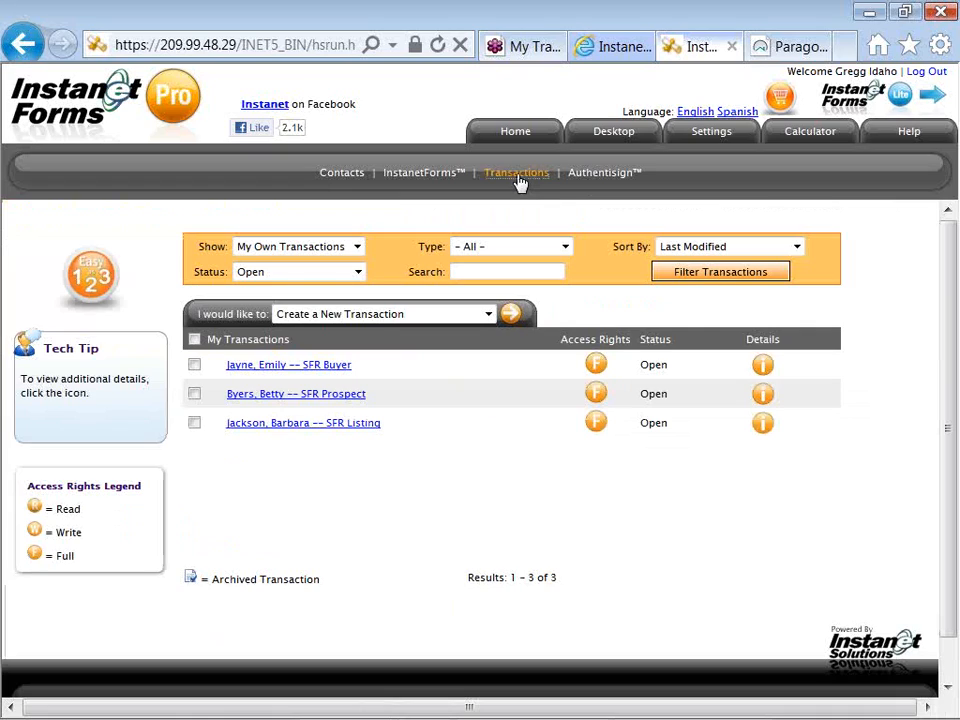
click(345, 366)
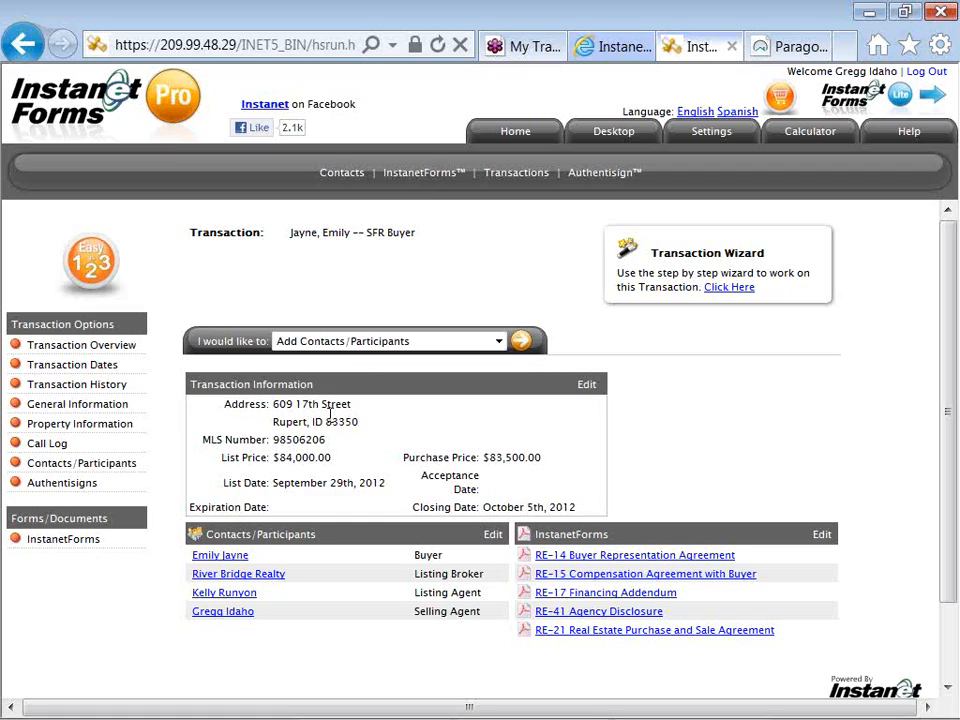
drag(327, 441, 277, 446)
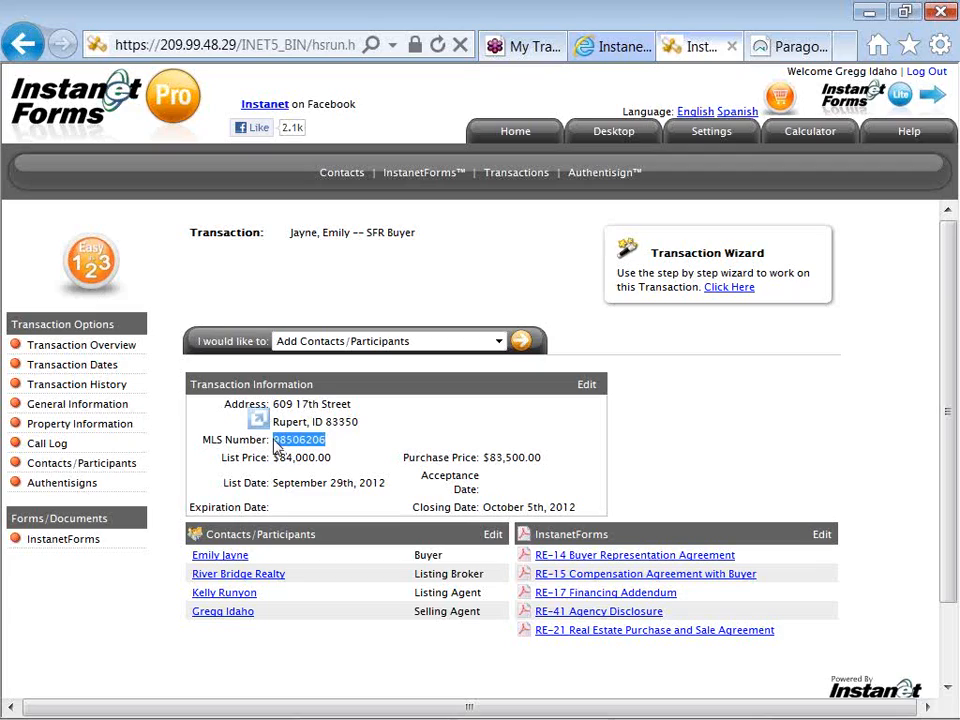
click(383, 475)
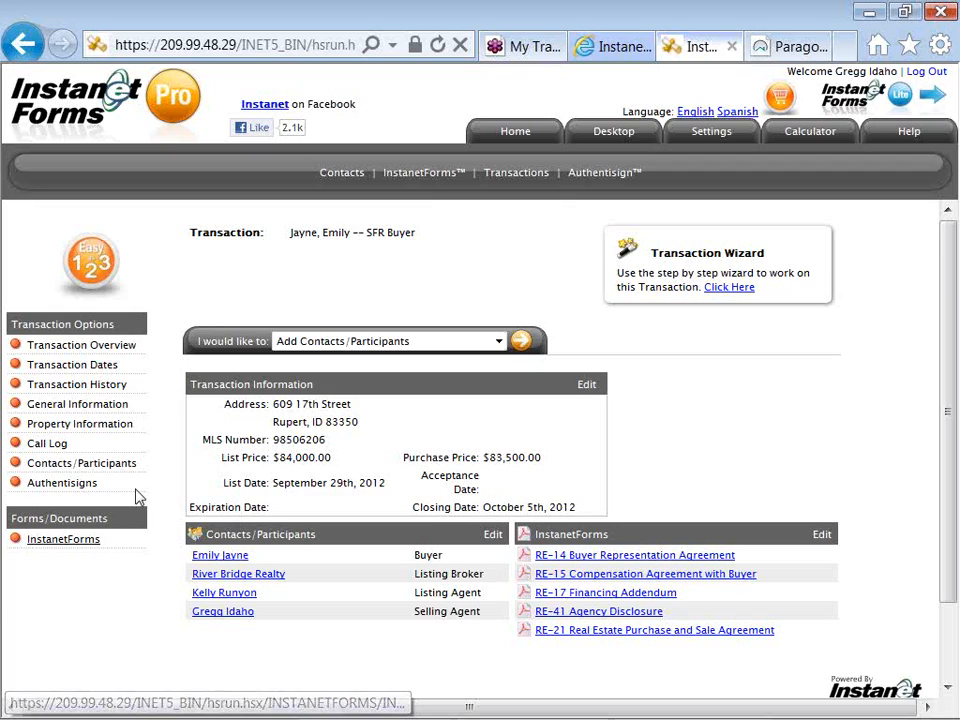
- Start a new transaction and name it with the client's full name followed by "-- Listing Prospect"
click(510, 178)
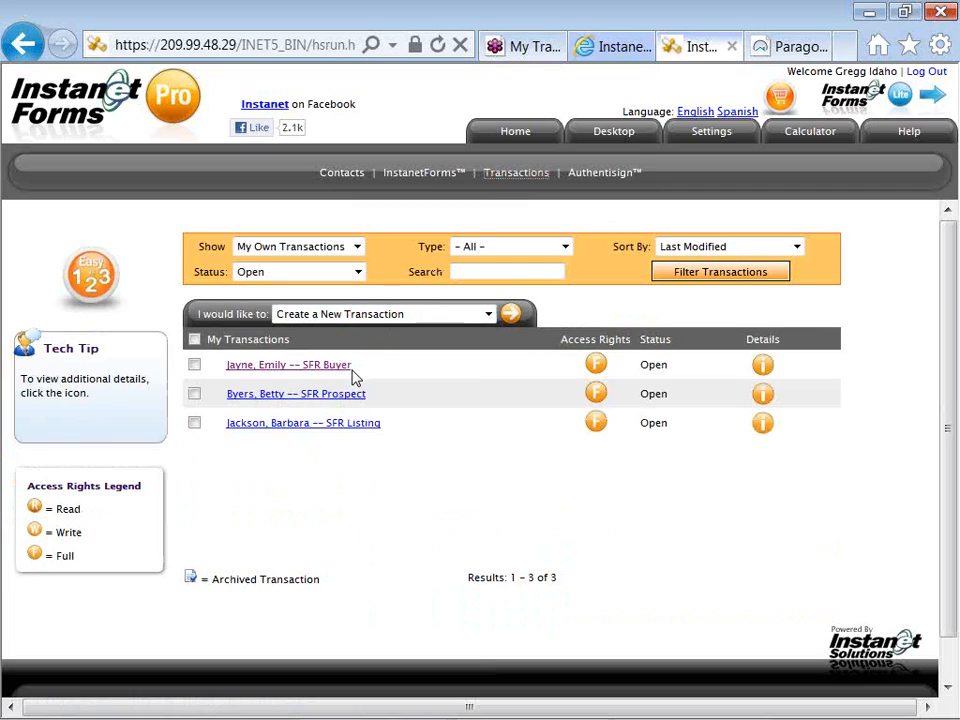
triple_click(234, 319)
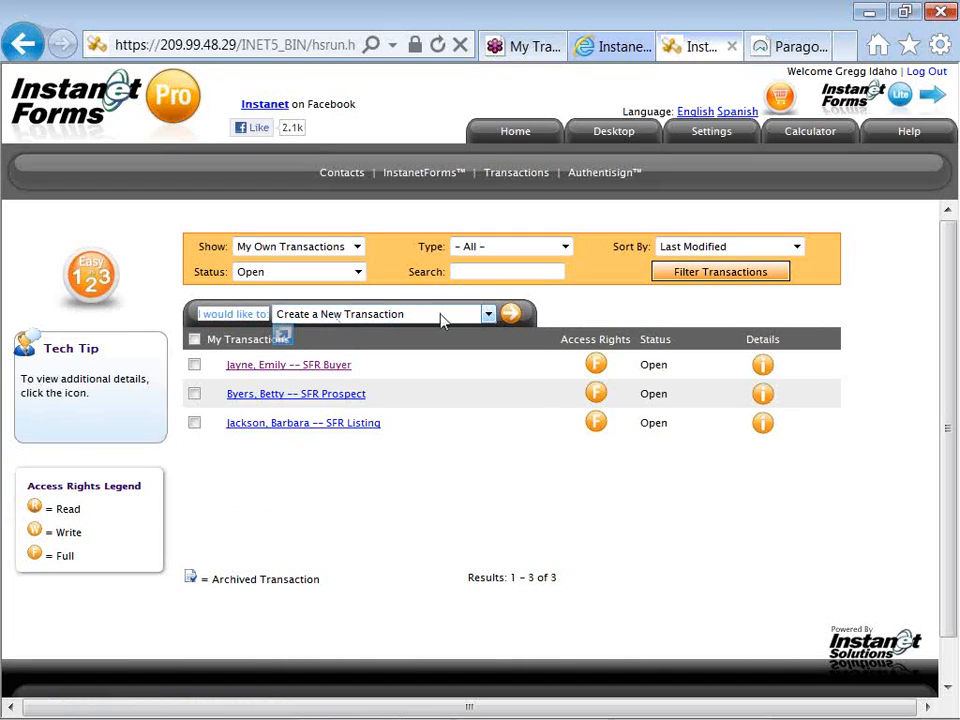
click(508, 318)
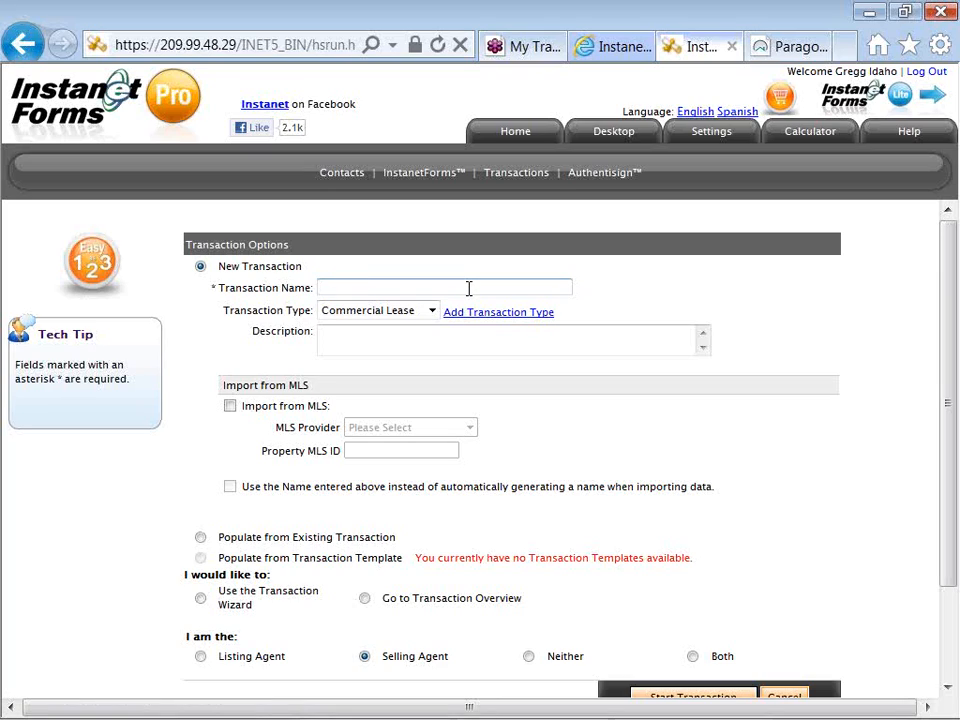
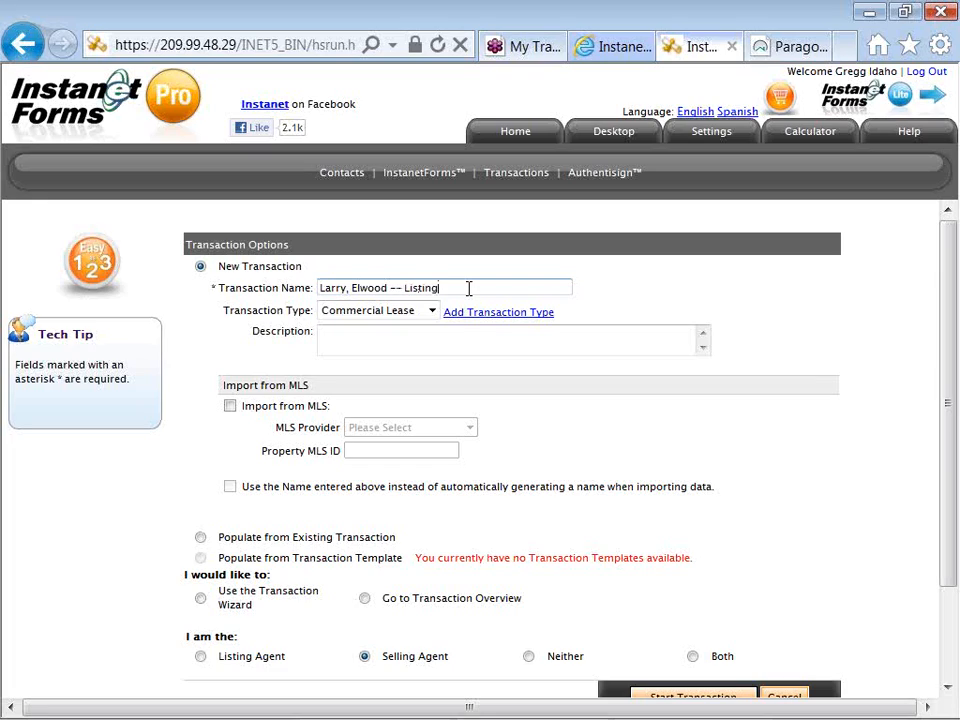
text( Prospect)
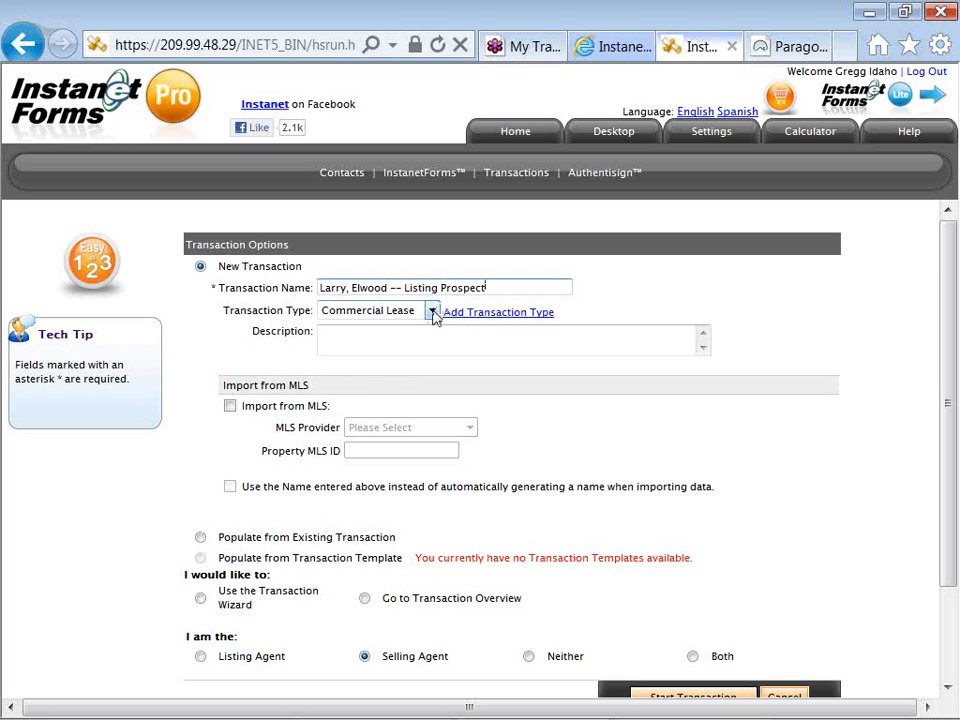
- Set the new transaction's type to Residential Listing
click(432, 311)
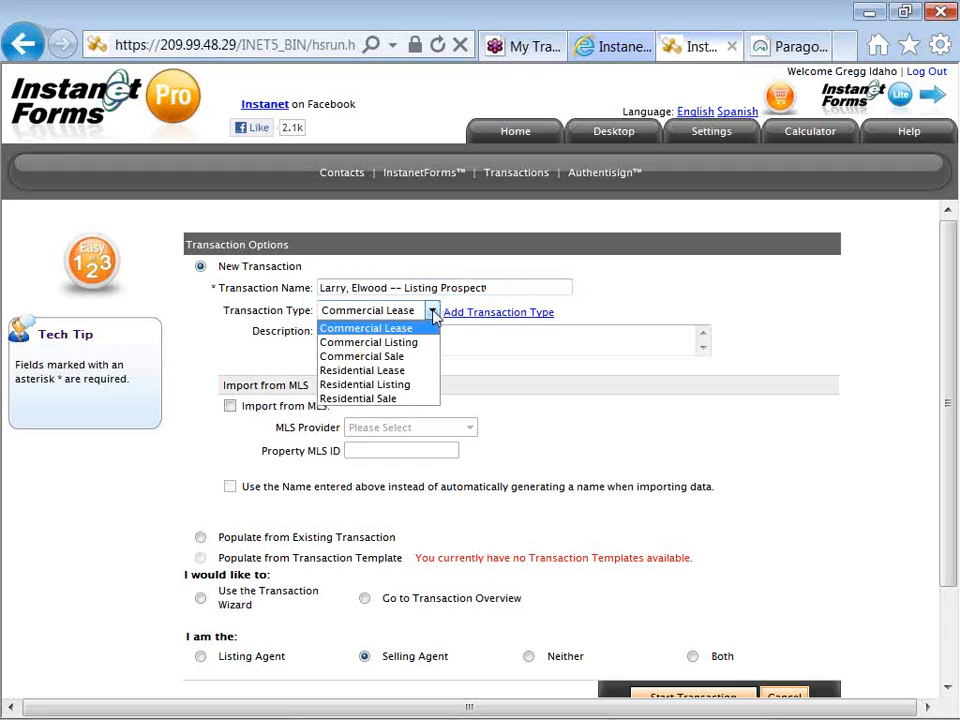
click(430, 386)
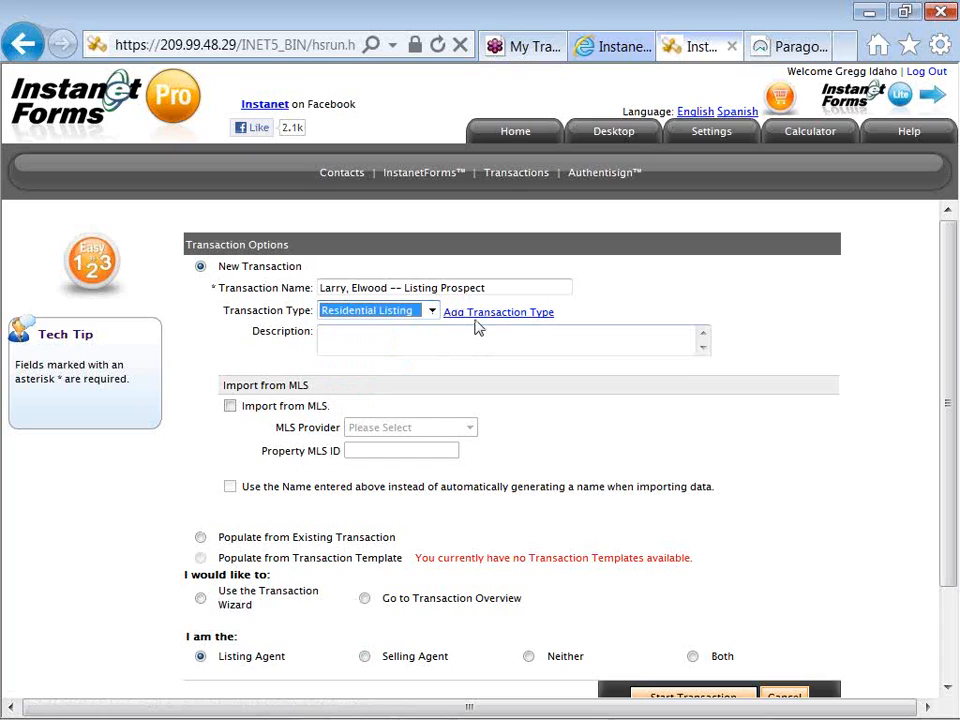
click(497, 427)
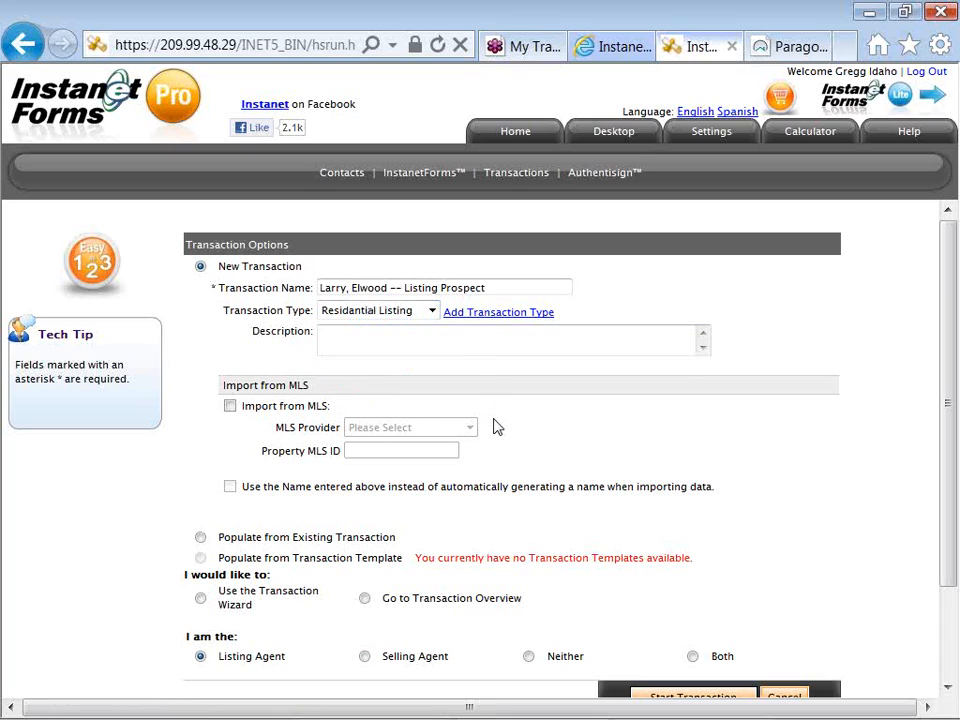
- Review the options for populating the new transaction from an existing transaction or a transaction template
scroll(497, 427, down, 1)
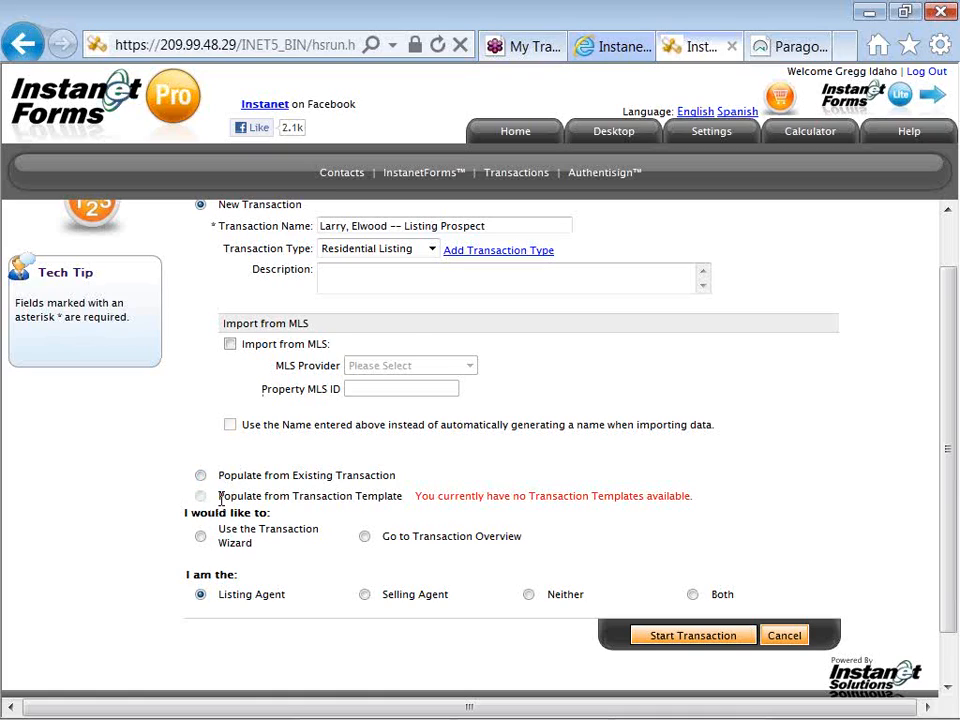
drag(218, 478, 253, 478)
click(252, 480)
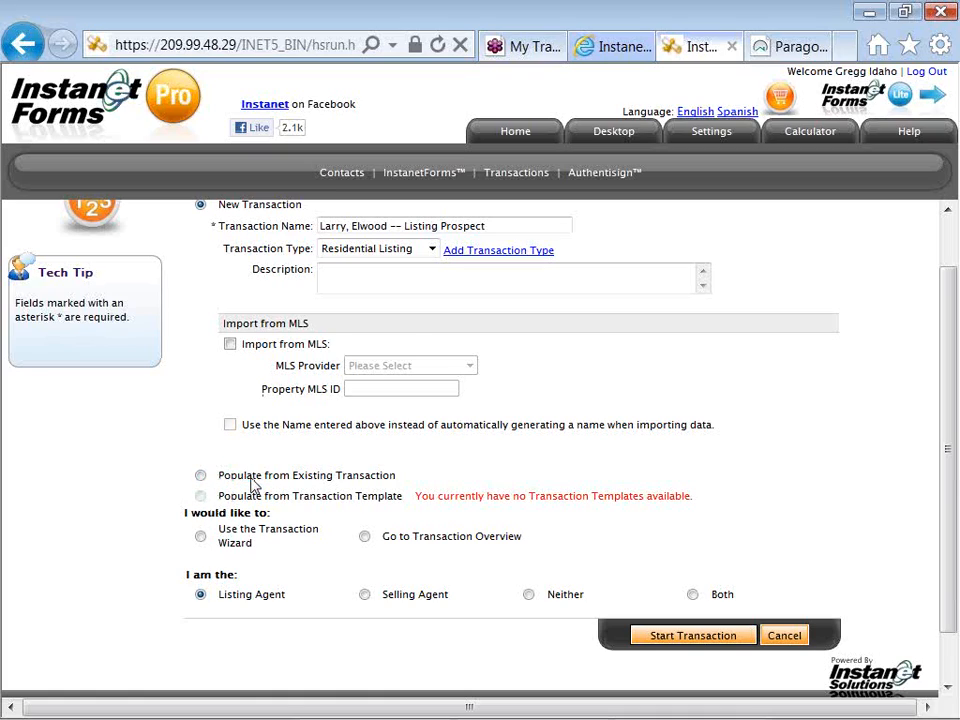
double_click(315, 496)
click(336, 508)
drag(292, 496, 346, 497)
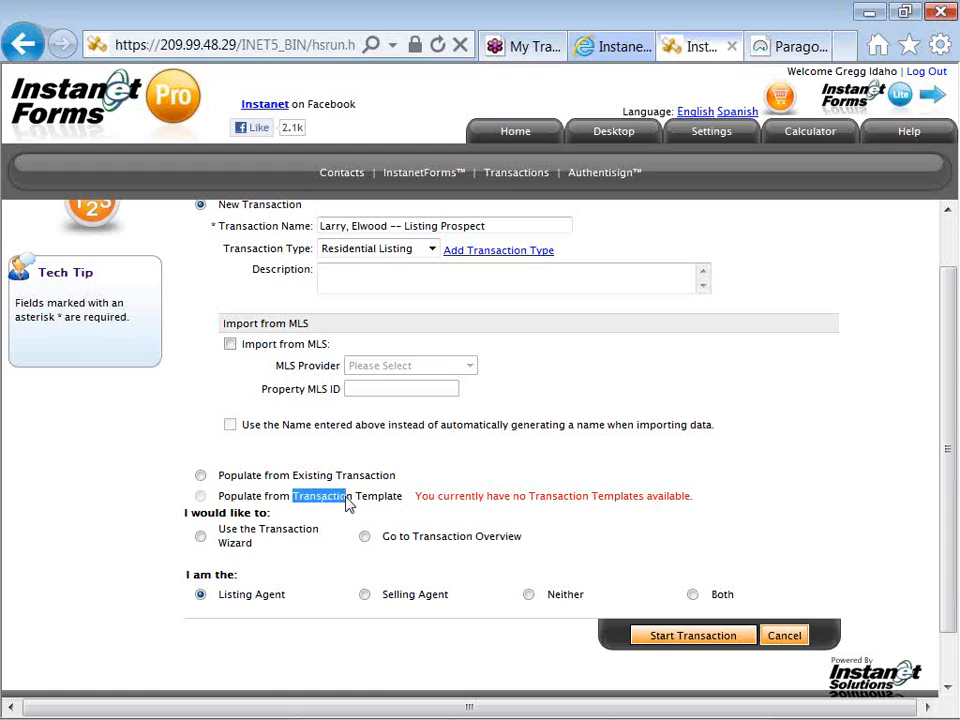
click(346, 497)
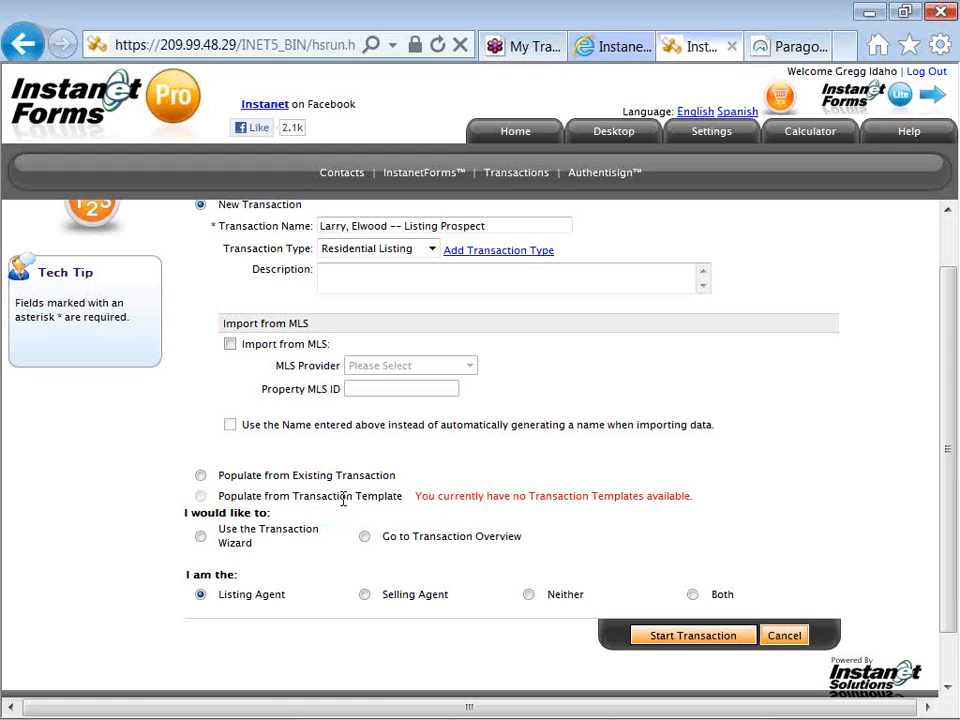
- Start the transaction with the Transaction Wizard and dismiss its help message, leaving the message enabled for future use
click(202, 538)
click(693, 645)
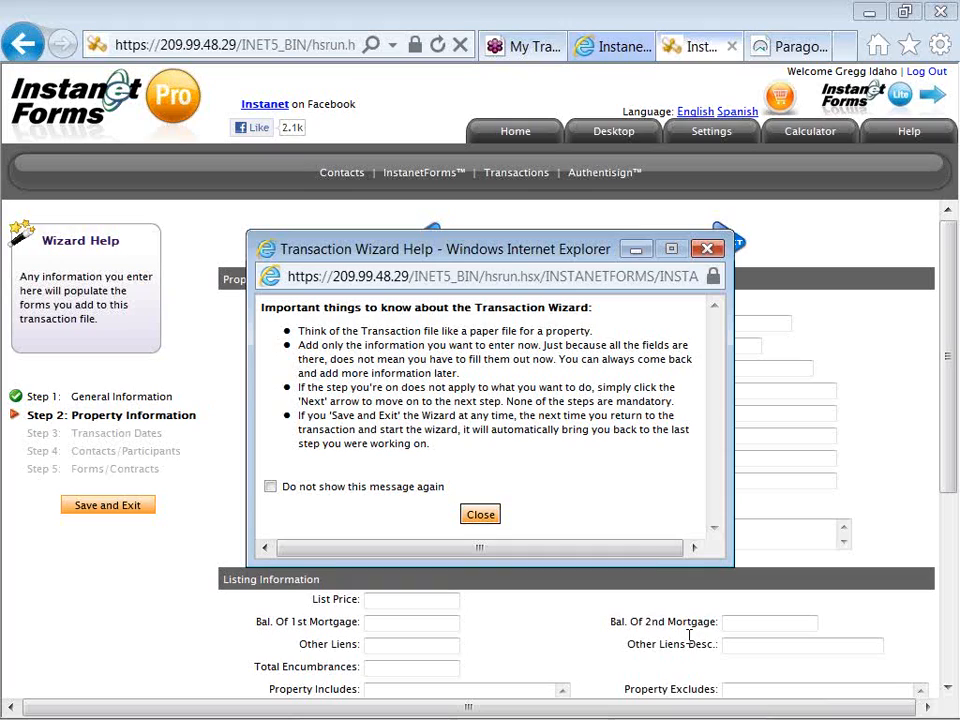
click(270, 487)
click(271, 486)
click(480, 515)
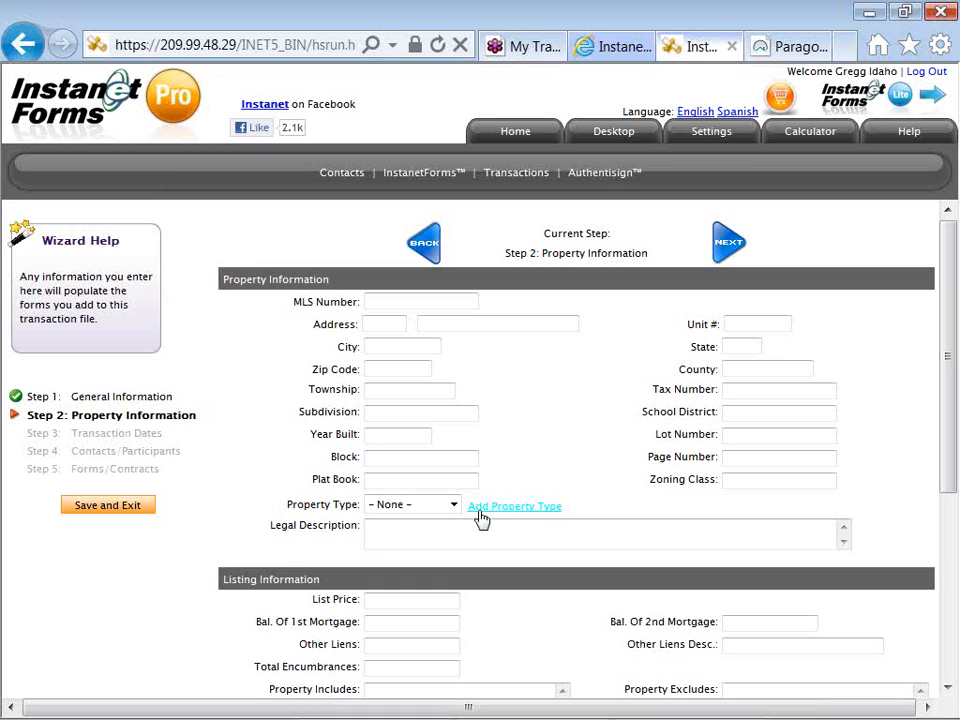
scroll(481, 518, down, 1)
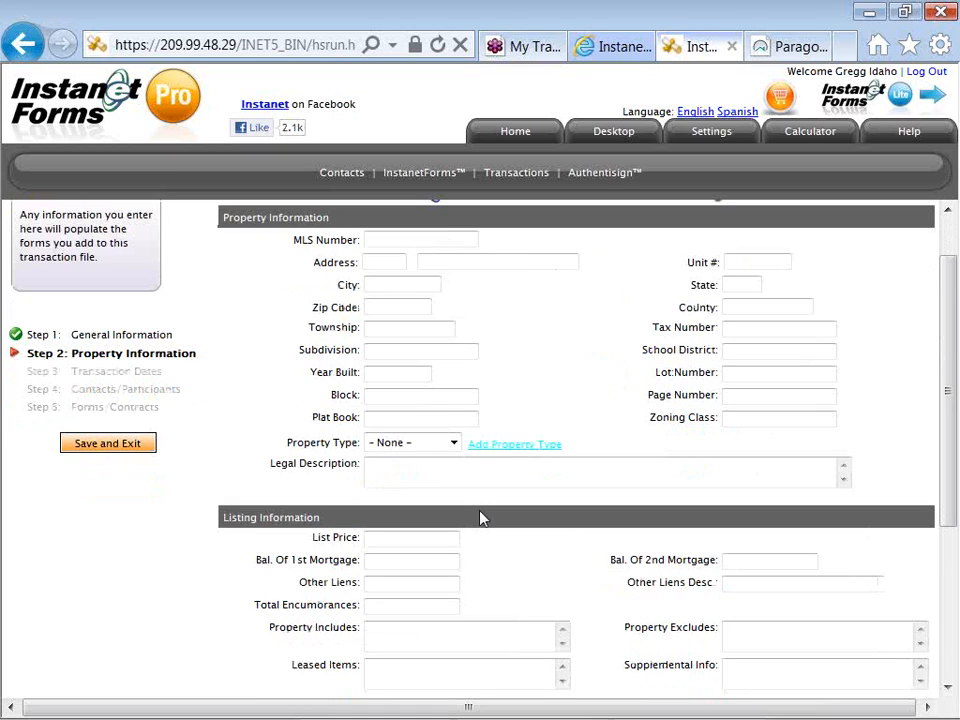
- Review the property, listing, purchase and comments fields of the wizard's Property Information step without filling them in
scroll(480, 518, down, 1)
scroll(480, 518, down, 1)
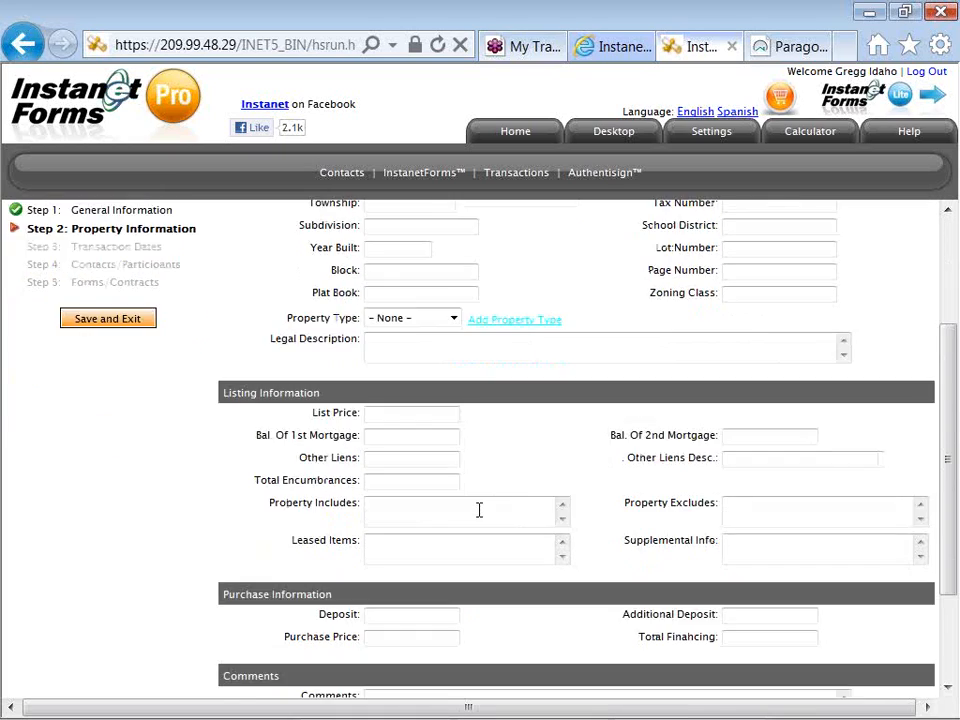
scroll(479, 512, down, 1)
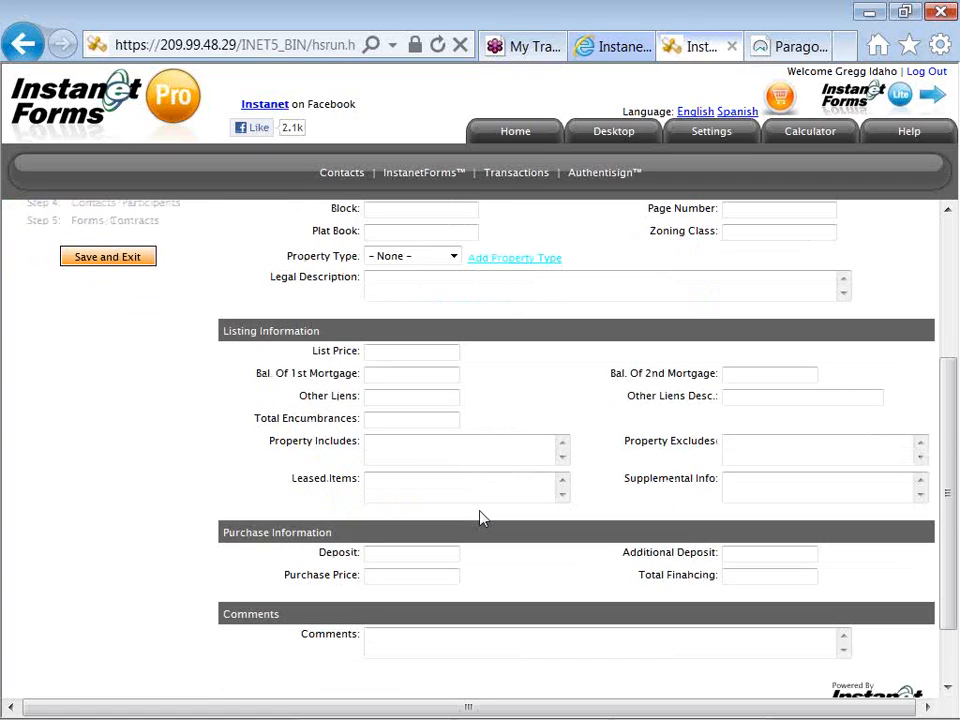
scroll(482, 517, down, 1)
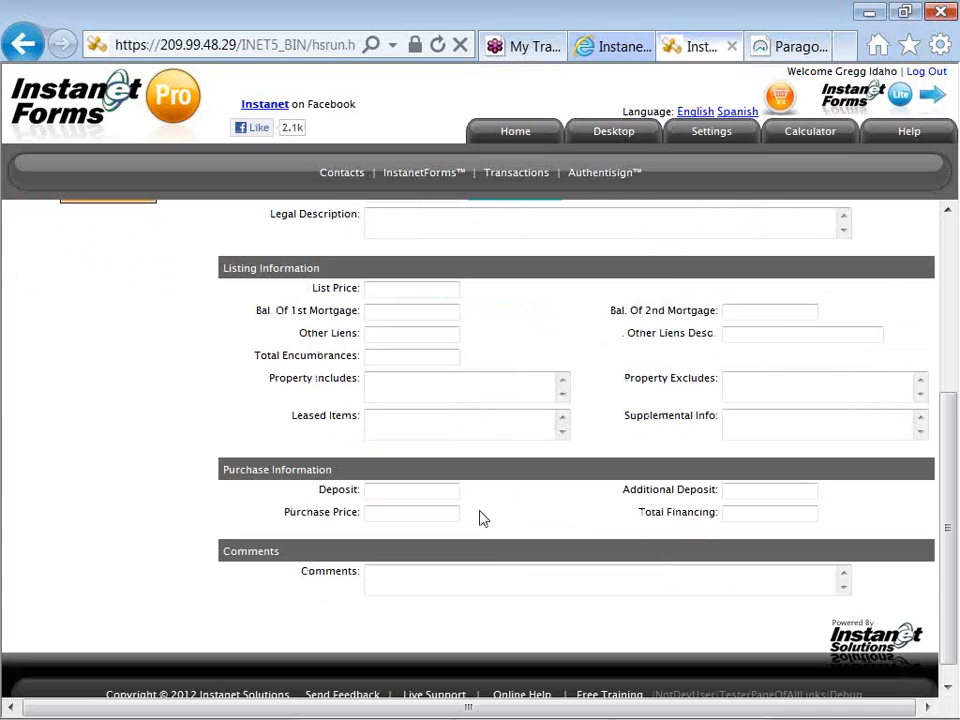
scroll(481, 517, up, 1)
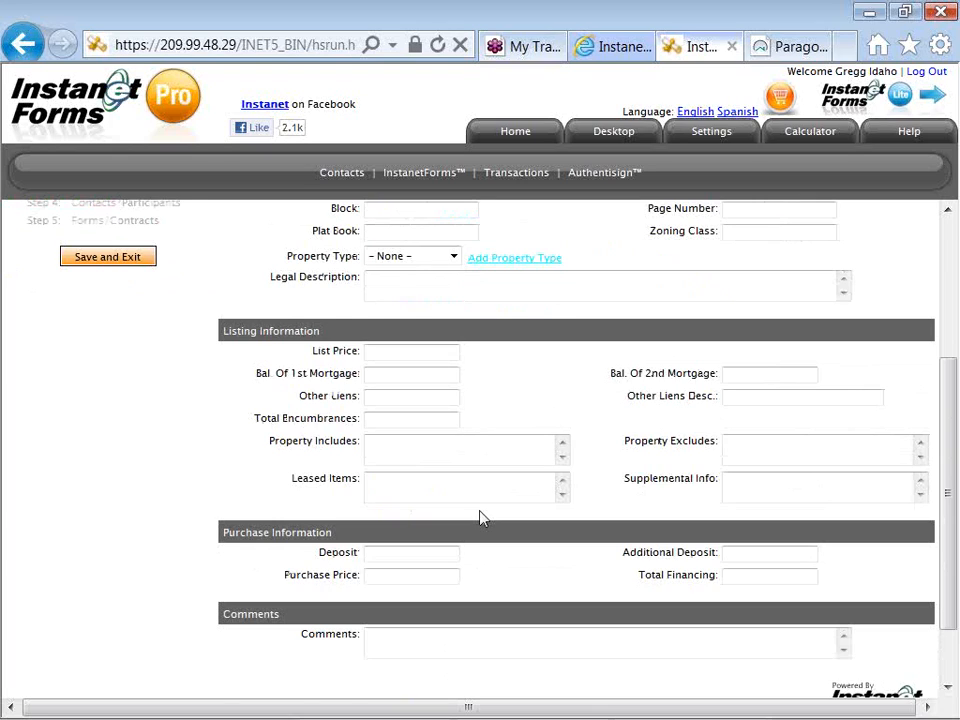
scroll(481, 517, up, 2)
scroll(481, 517, up, 2)
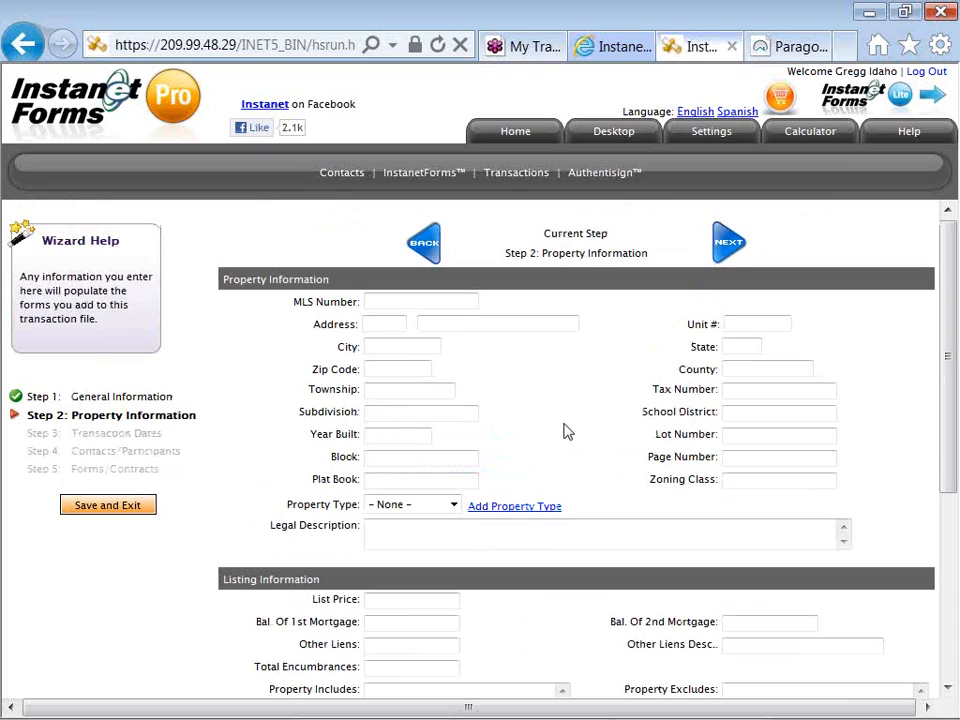
- Continue to the wizard's Transaction Dates step and set the list date to 10/18/2012
click(722, 268)
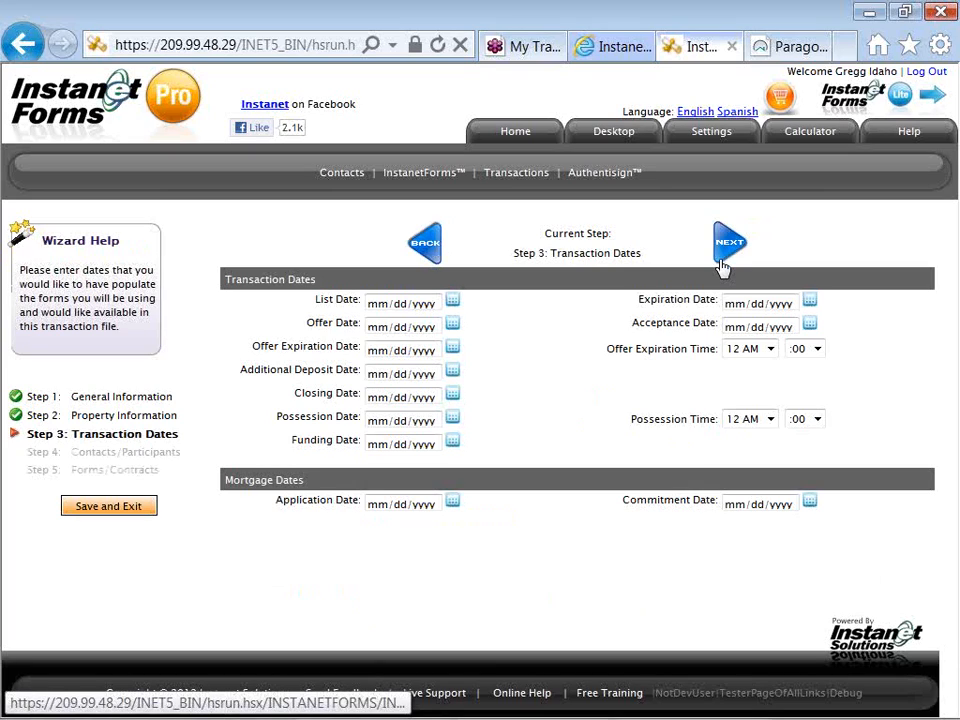
click(453, 301)
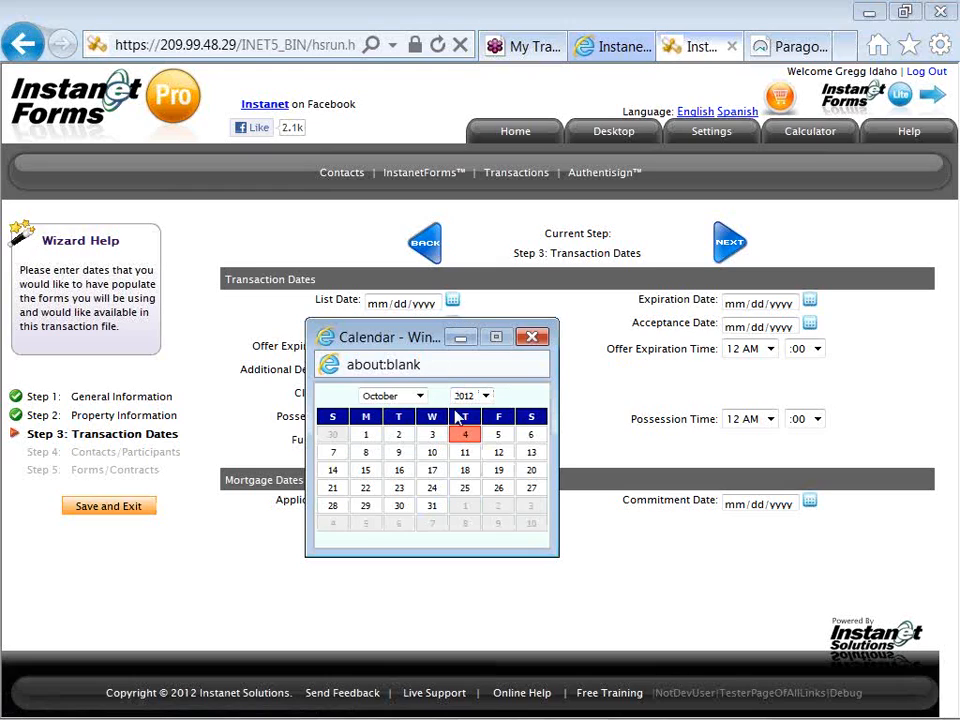
click(465, 471)
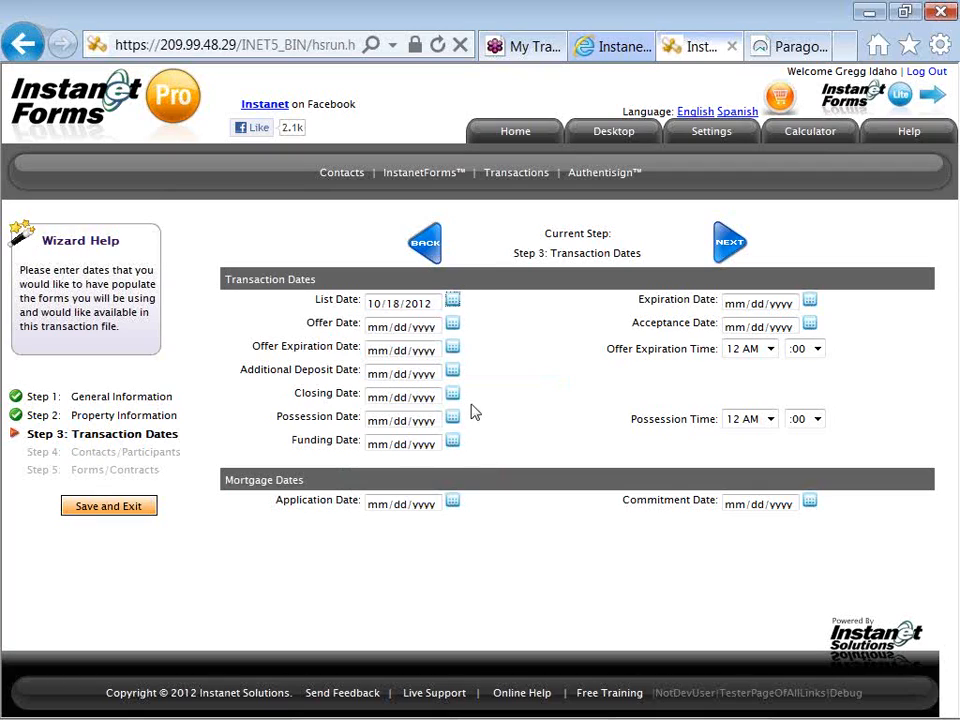
- Set the transaction's expiration date to 10/31/2013
click(810, 301)
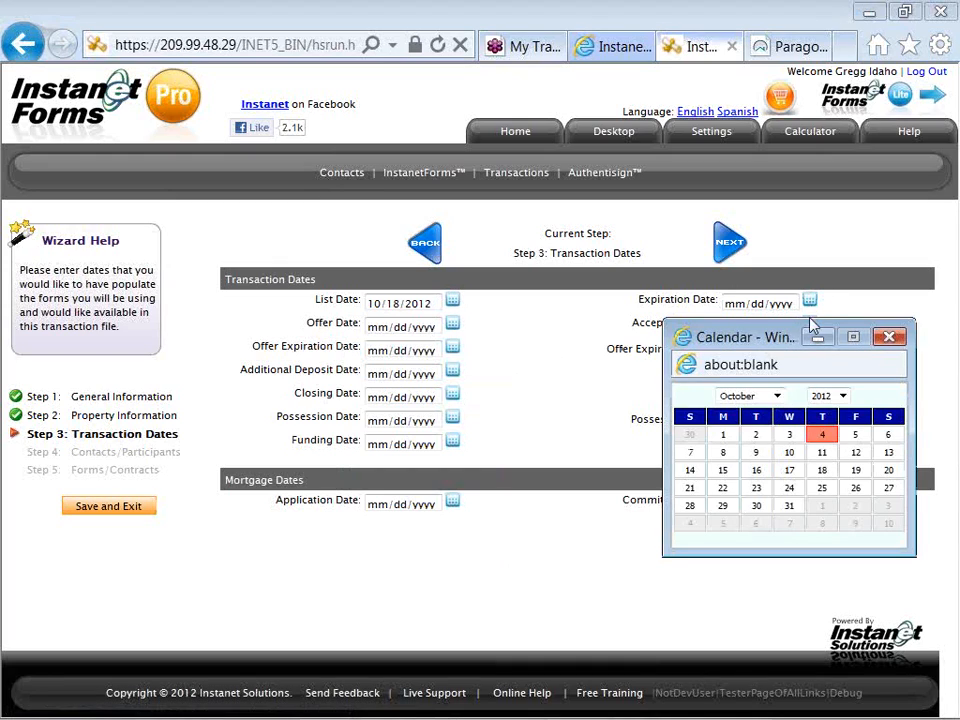
click(830, 396)
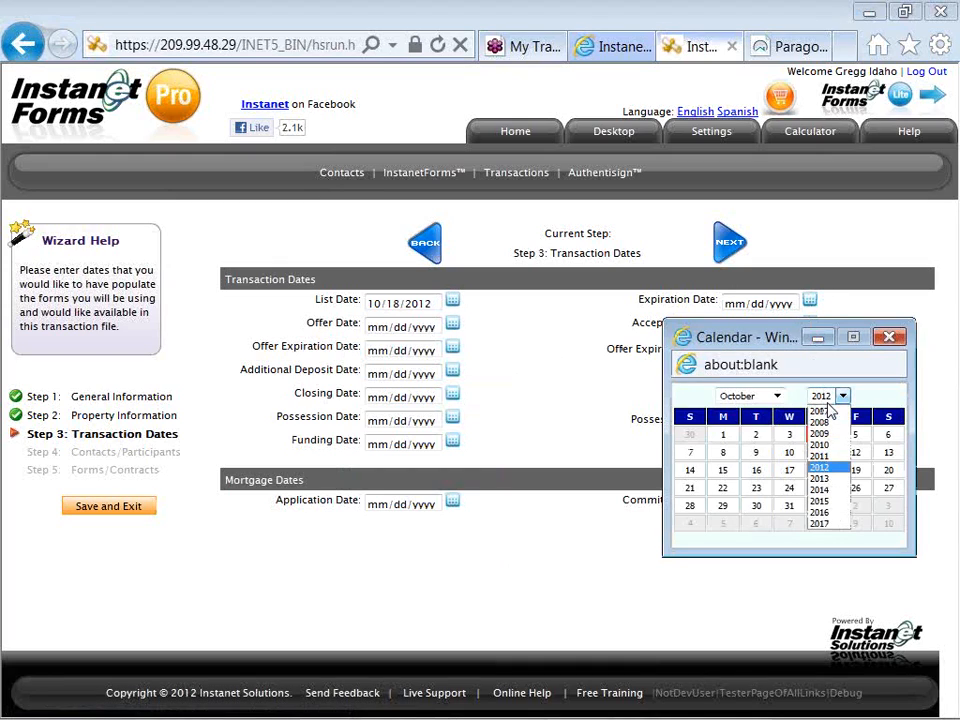
click(828, 478)
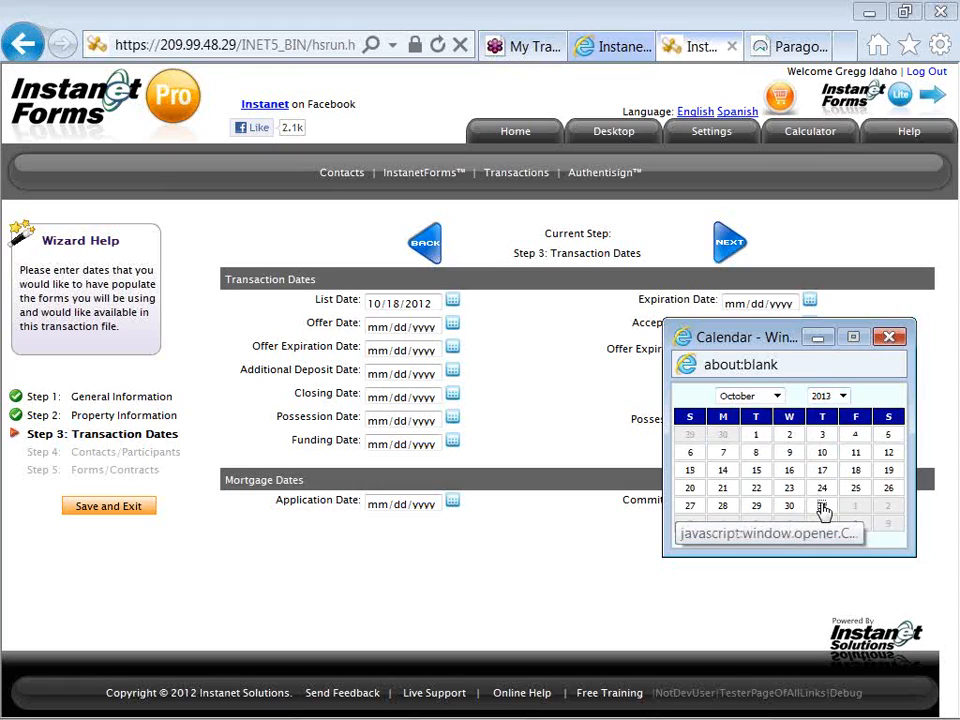
click(822, 507)
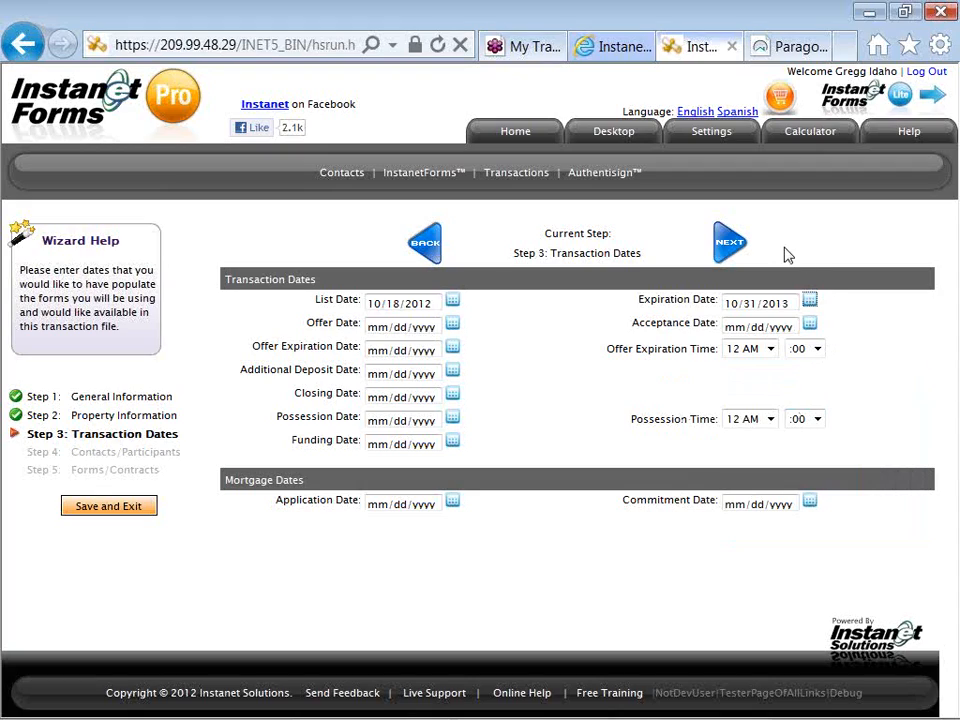
- Continue to the Contacts/Participants step and start a new transaction contact of type Seller
click(730, 245)
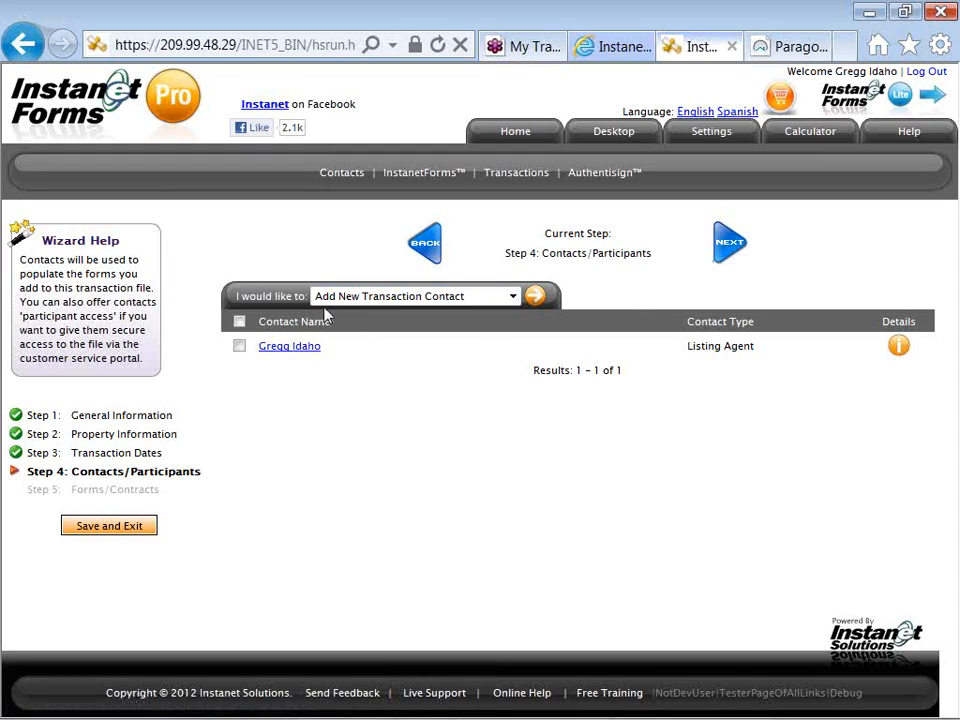
click(406, 299)
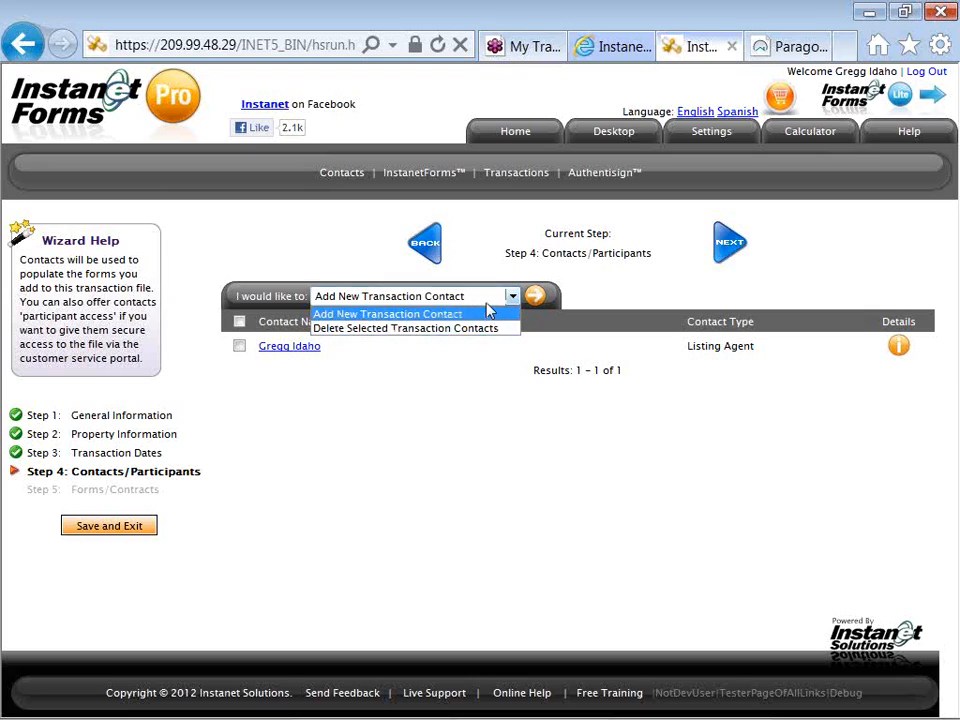
click(537, 310)
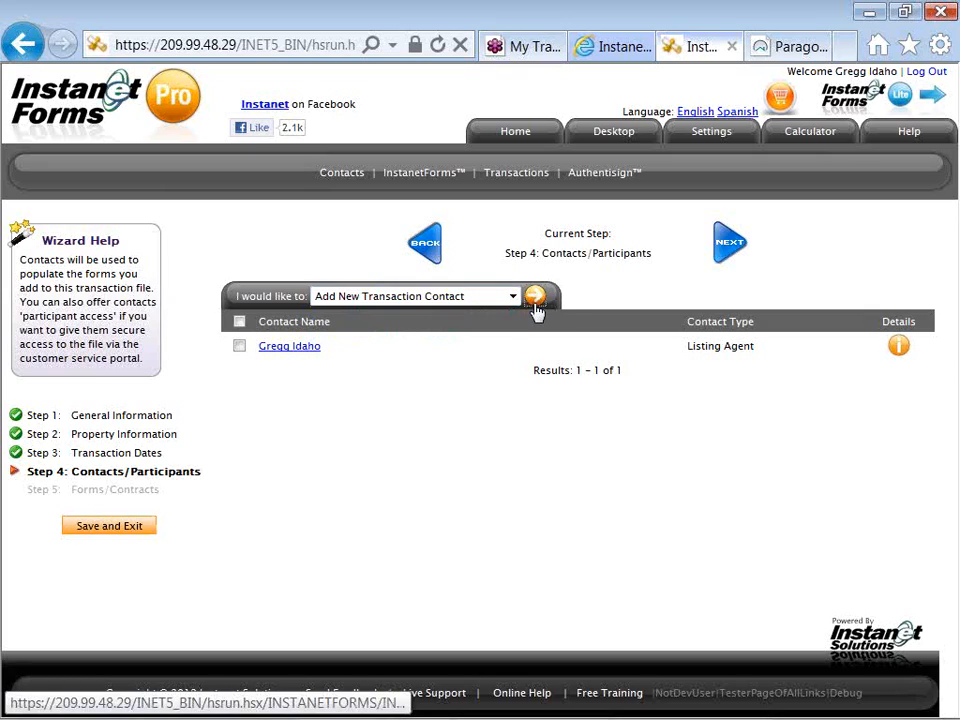
click(536, 305)
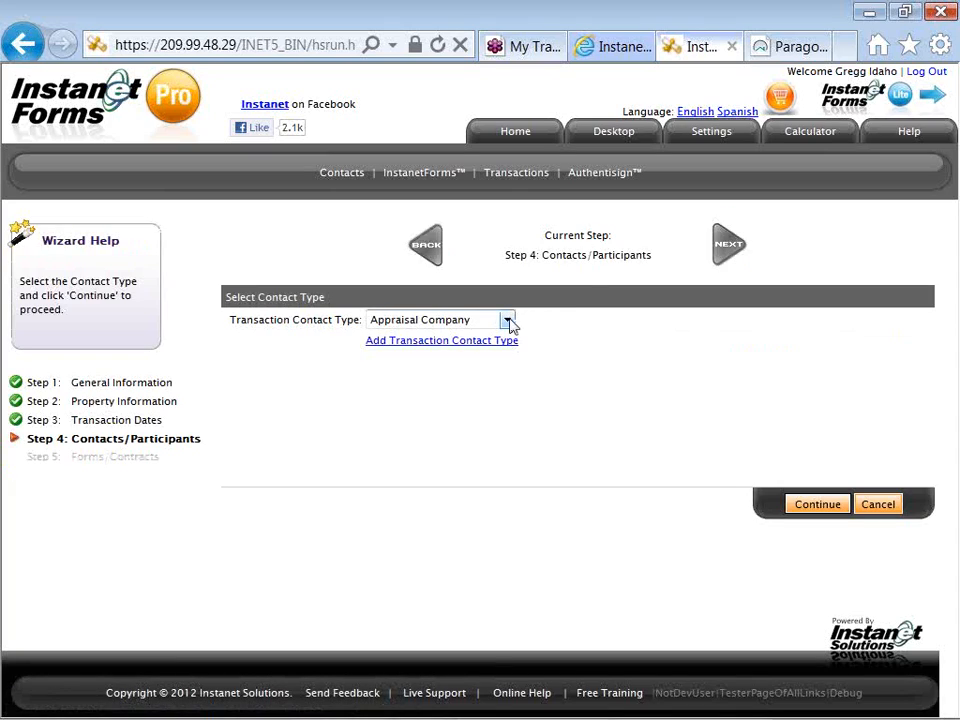
click(508, 320)
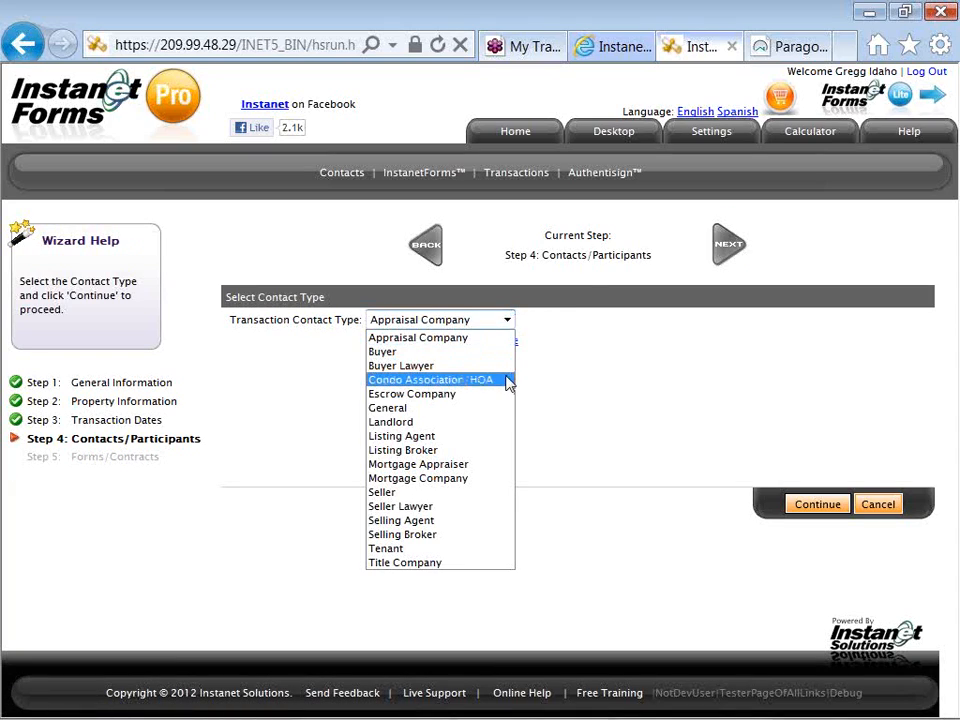
click(505, 499)
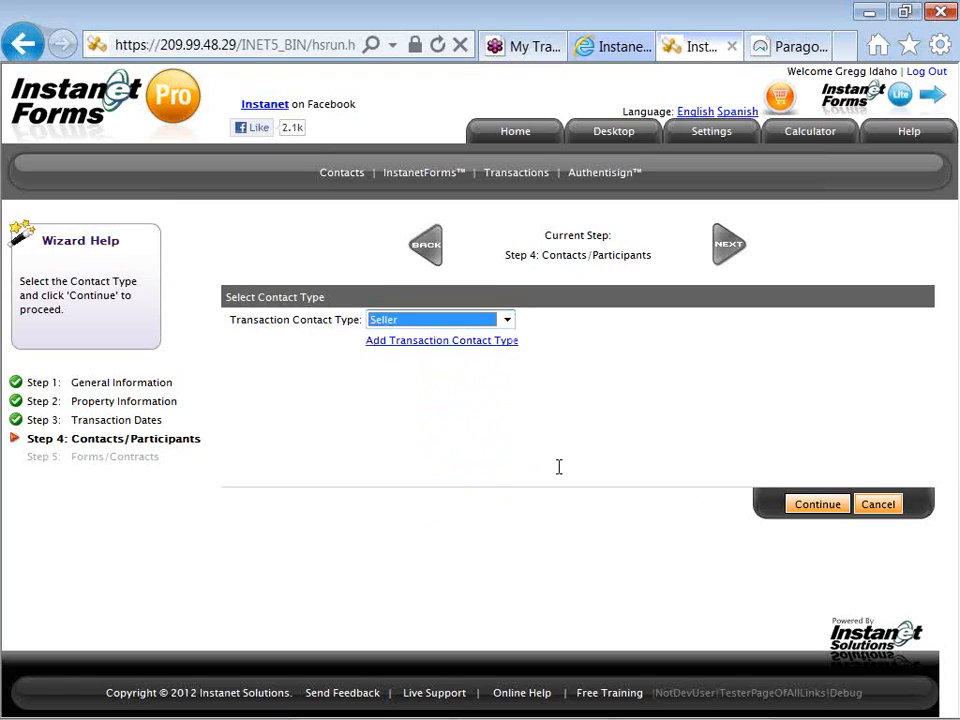
click(800, 508)
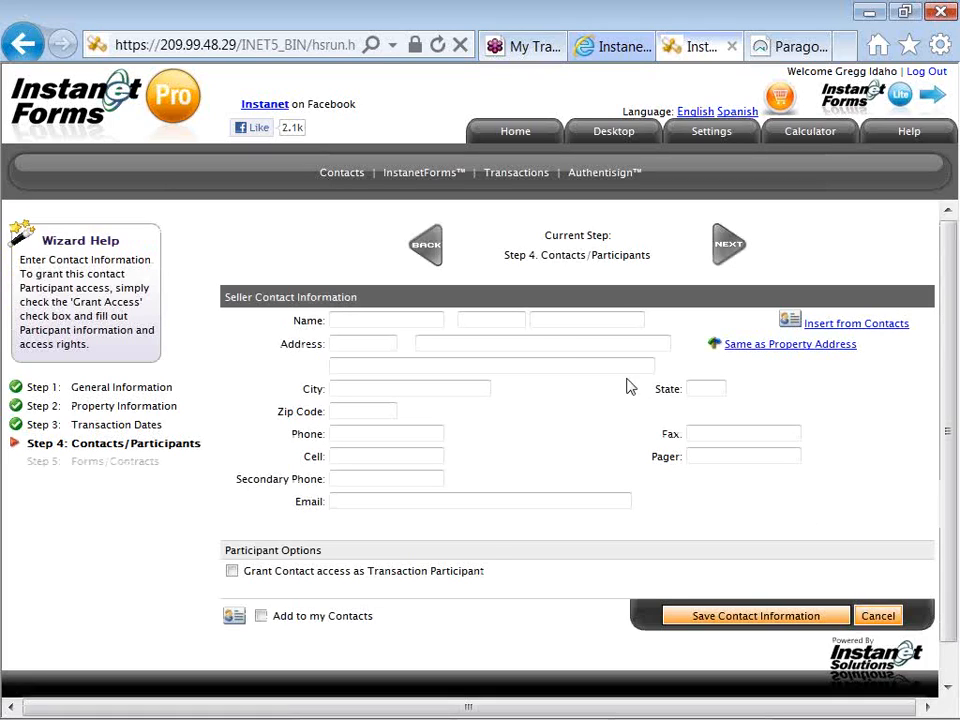
- Enter the seller's first name, last name and middle initial in the contact information
click(410, 320)
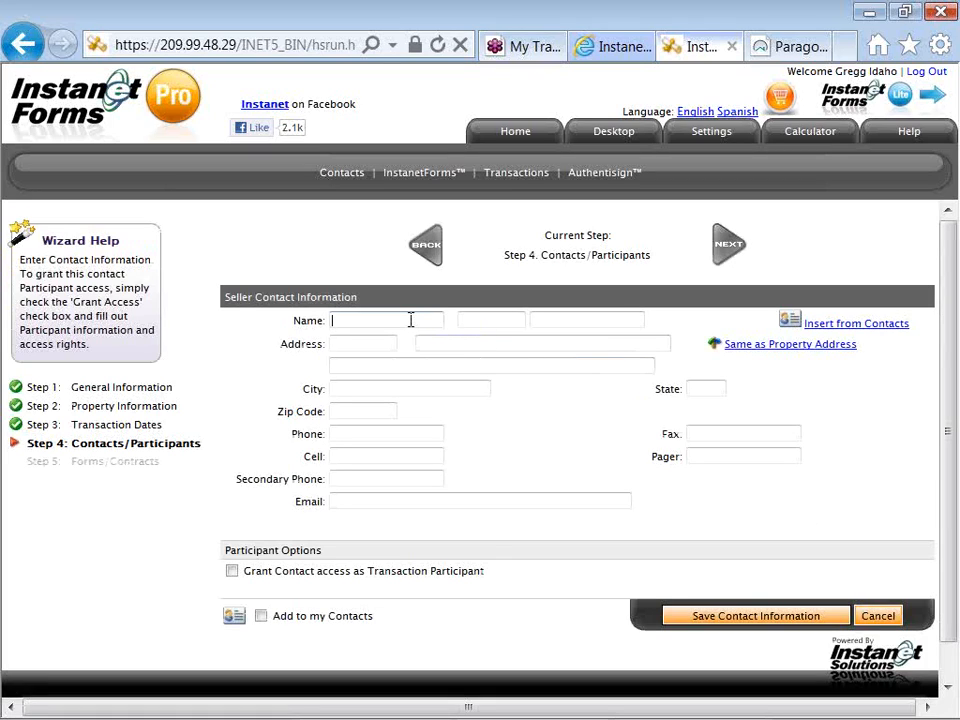
key(Tab)
key(Tab)
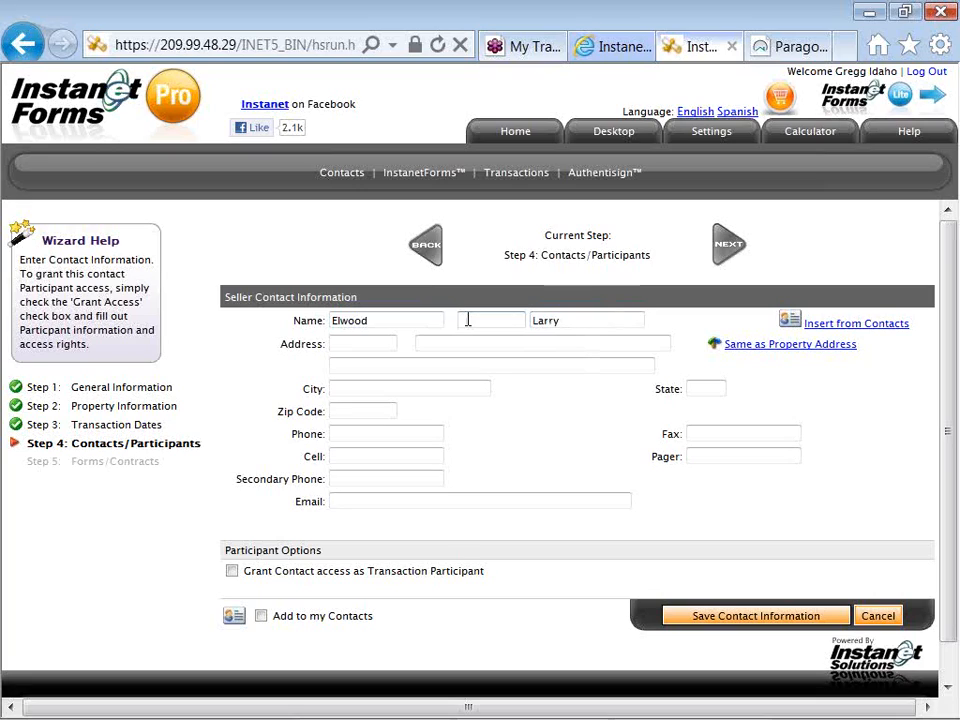
text(M)
- Fill in the seller's cell number and e-mail address from the previously used entries
click(368, 431)
double_click(362, 455)
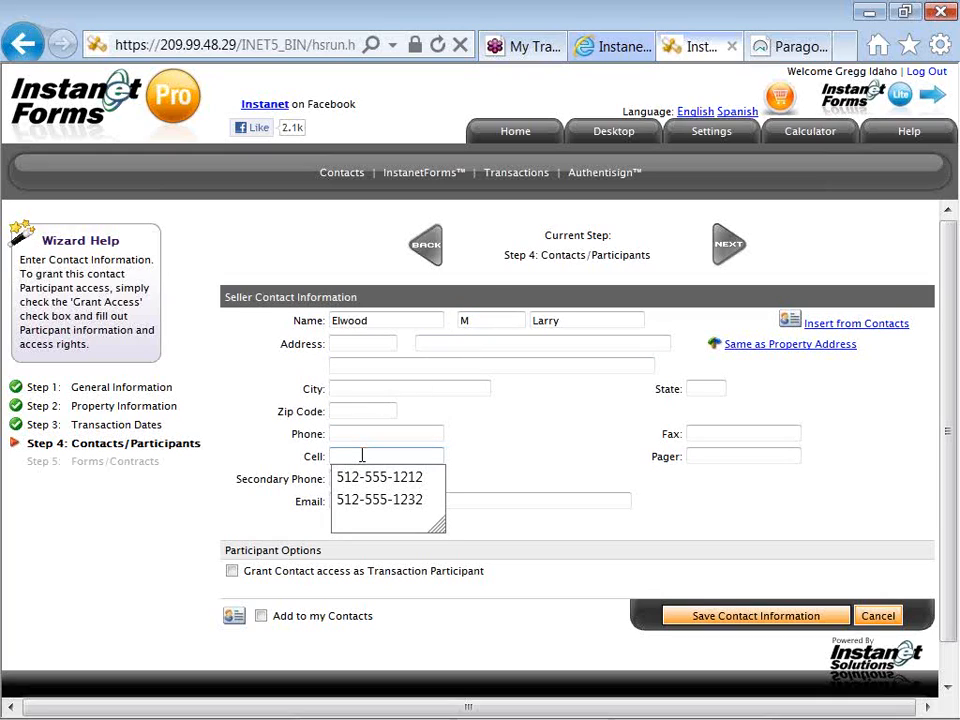
key(Tab)
key(Tab)
key(Tab)
key(Down)
key(Down)
key(Down)
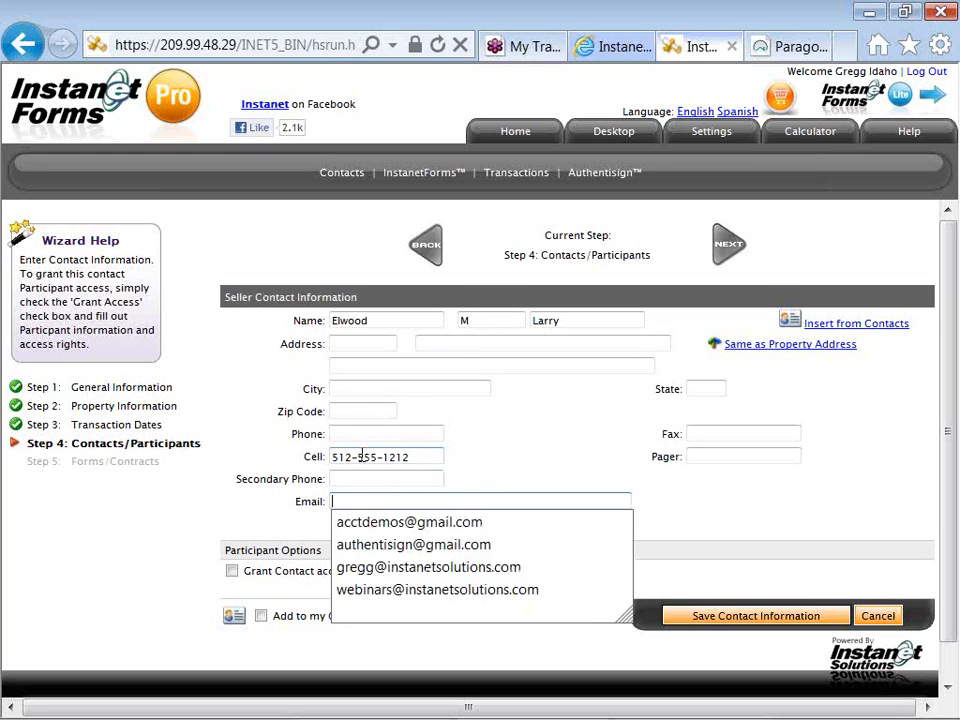
key(Return)
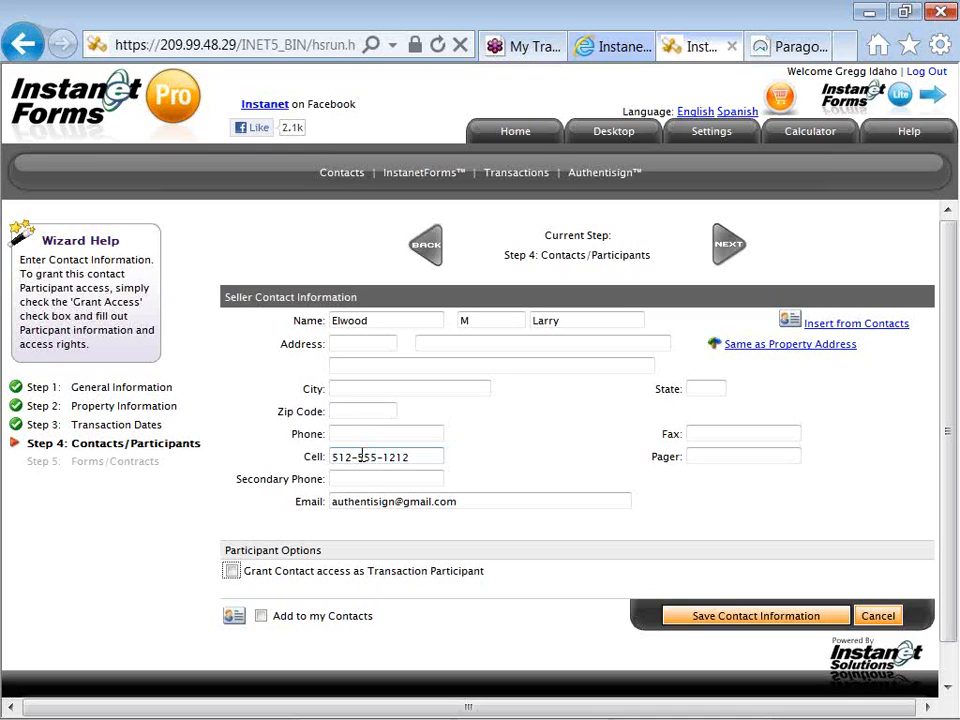
- Include the seller in the personal contacts and save the contact information
click(260, 616)
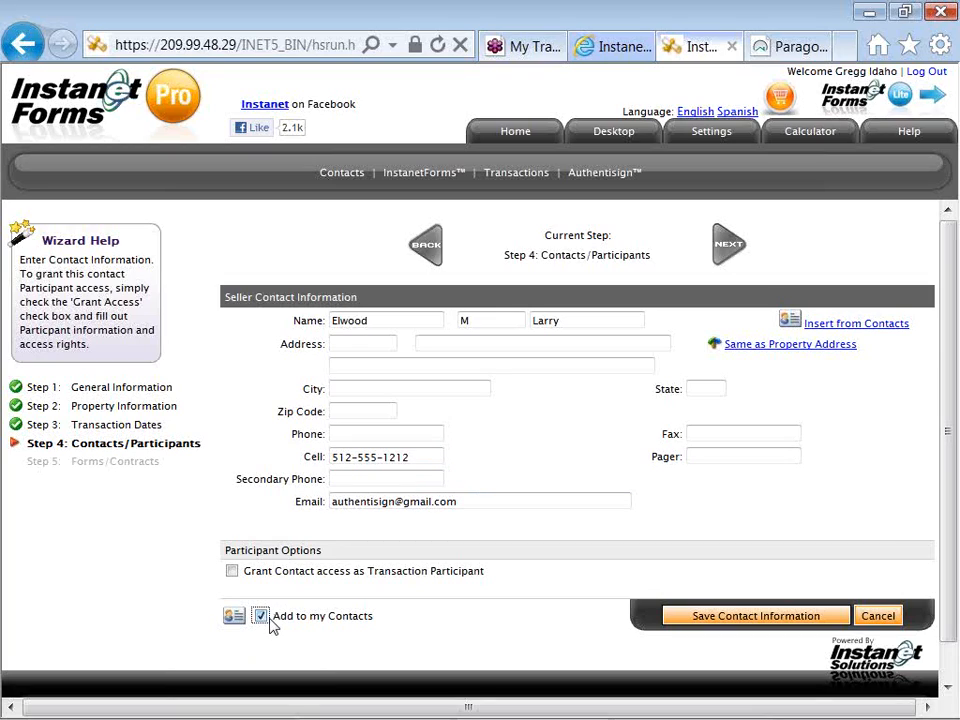
click(675, 621)
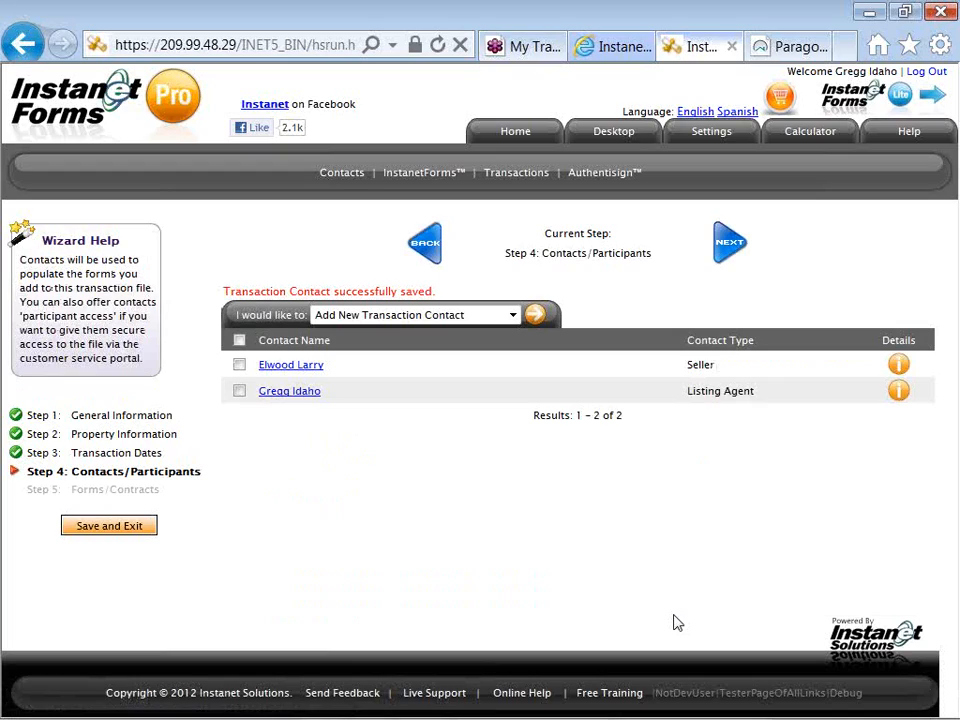
click(320, 370)
- Continue to the Forms/Contracts step, start adding new forms and list the Idaho Association of REALTORS individual forms
click(727, 254)
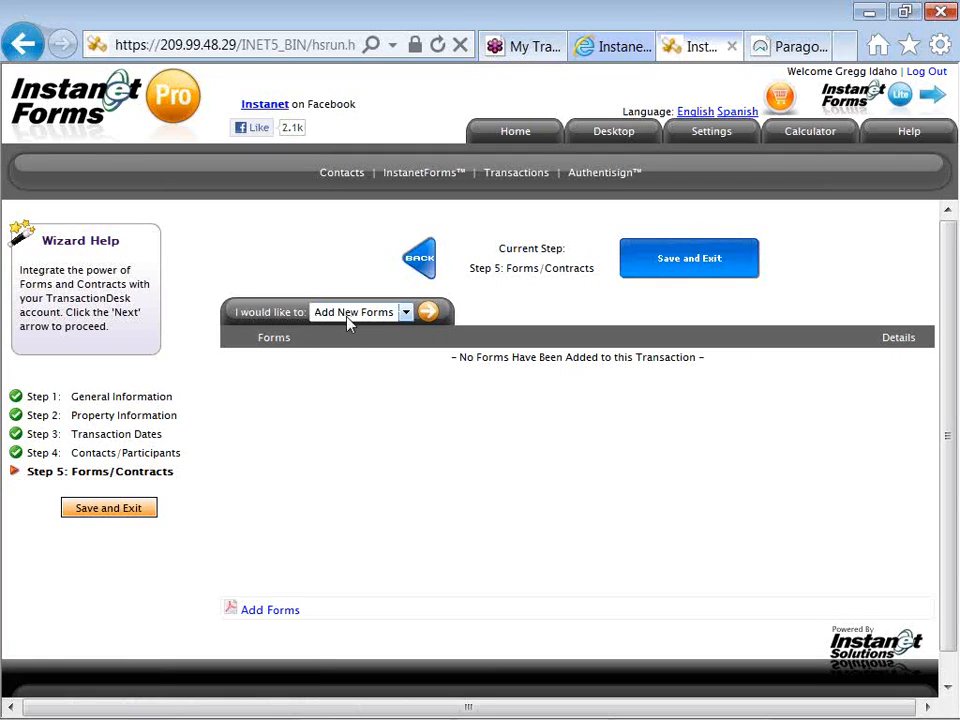
click(423, 318)
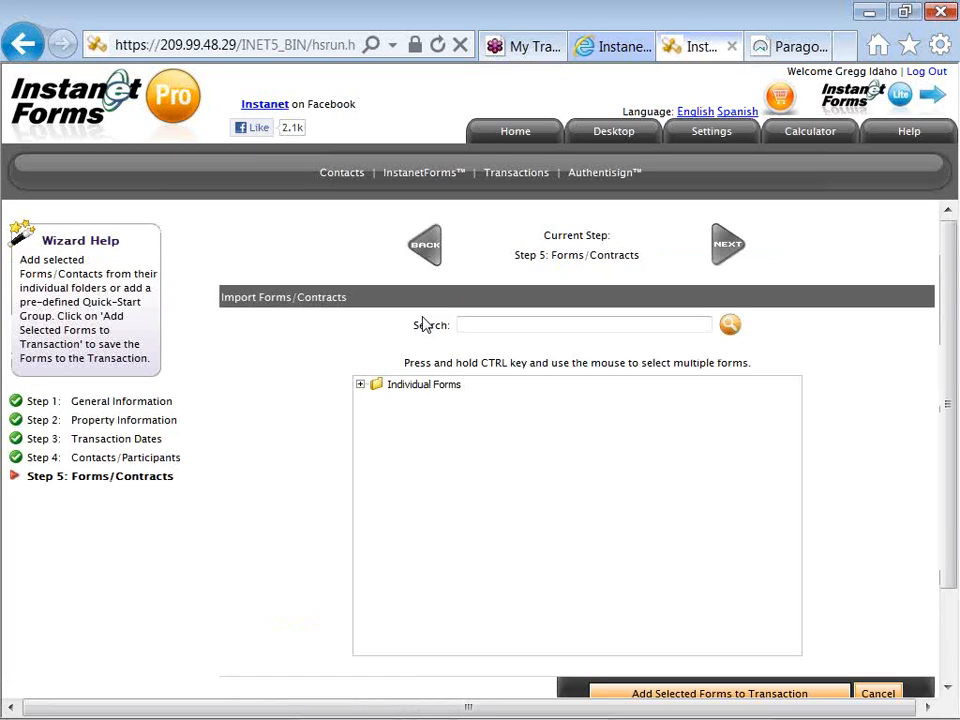
click(361, 385)
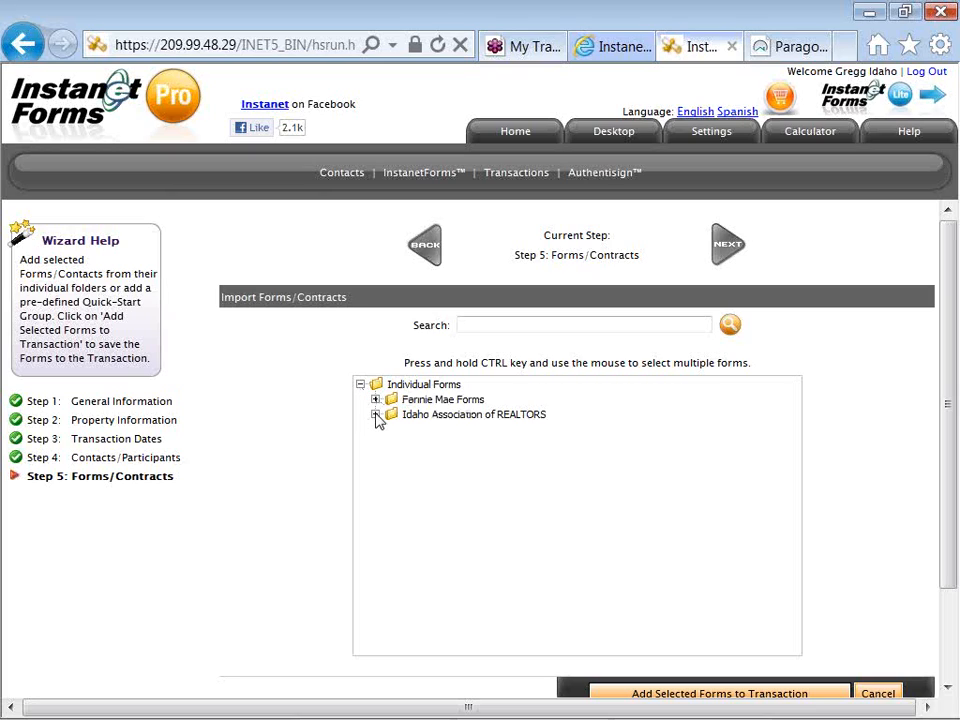
click(376, 414)
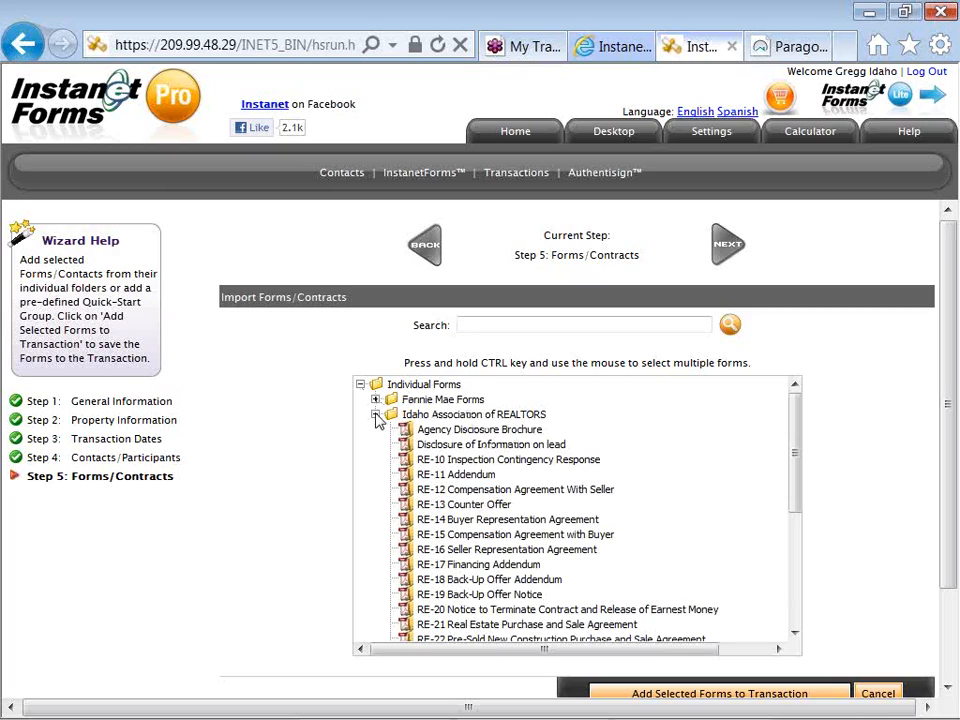
- Add the Agency Disclosure Brochure and the RE-12 Compensation Agreement With Seller, RE-16 Seller Representation Agreement and RE-25 Seller's Property Condition Disclosure forms to the transaction
click(428, 432)
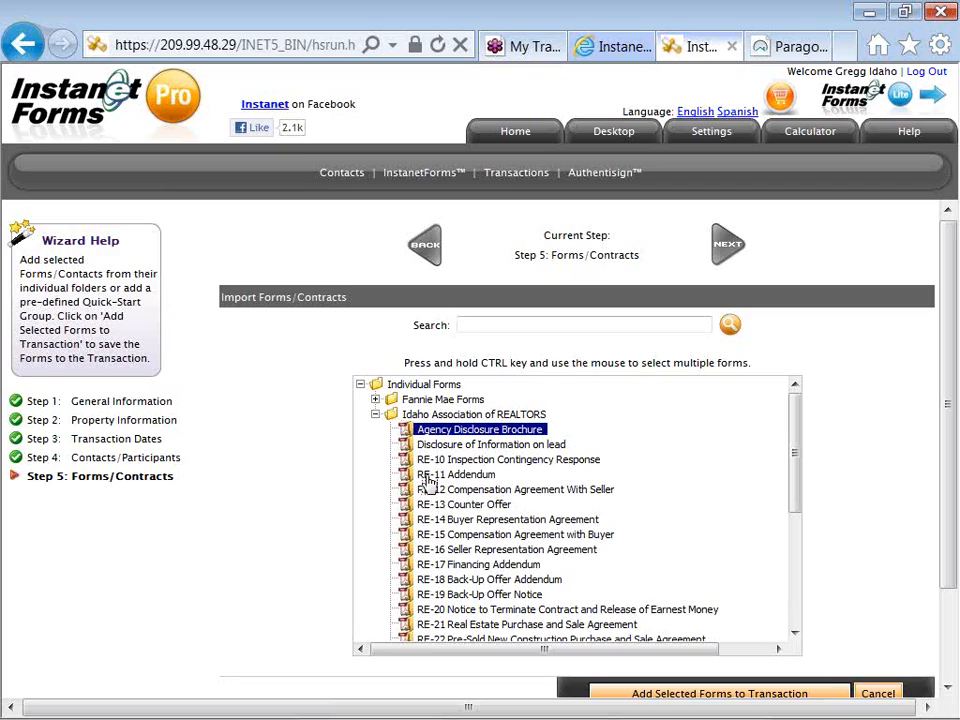
ctrl+click(427, 490)
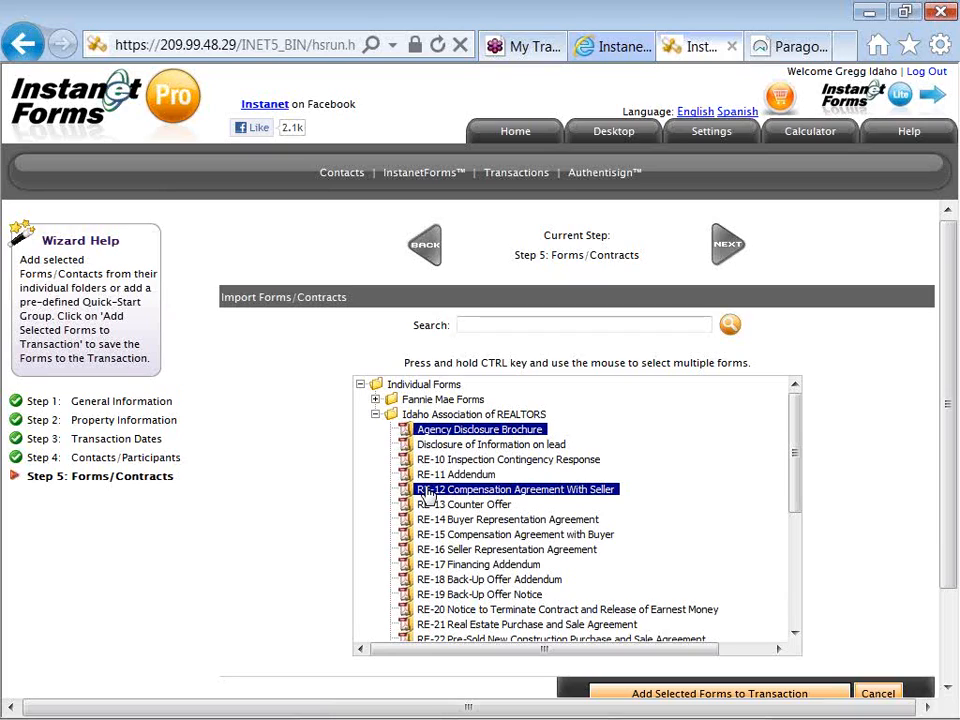
ctrl+click(427, 550)
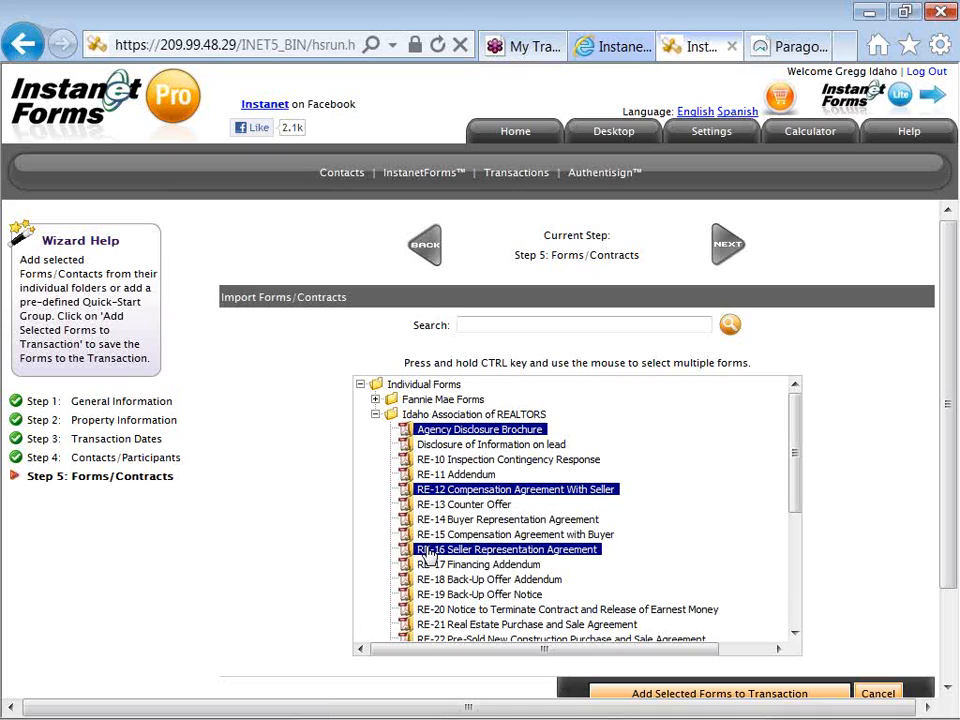
scroll(428, 552, down, 2)
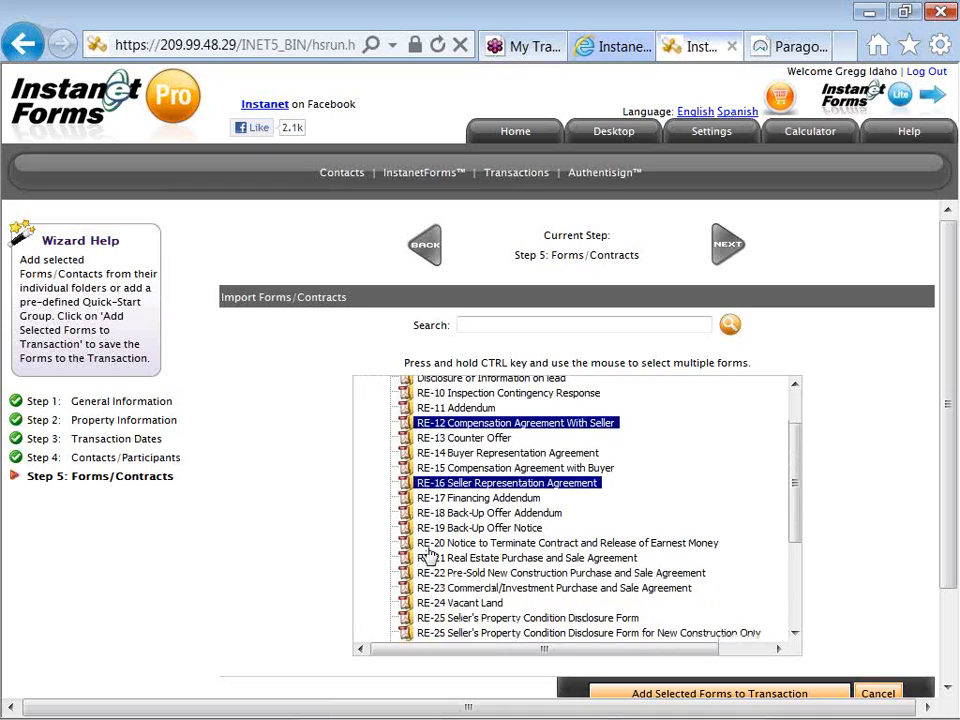
scroll(428, 552, down, 1)
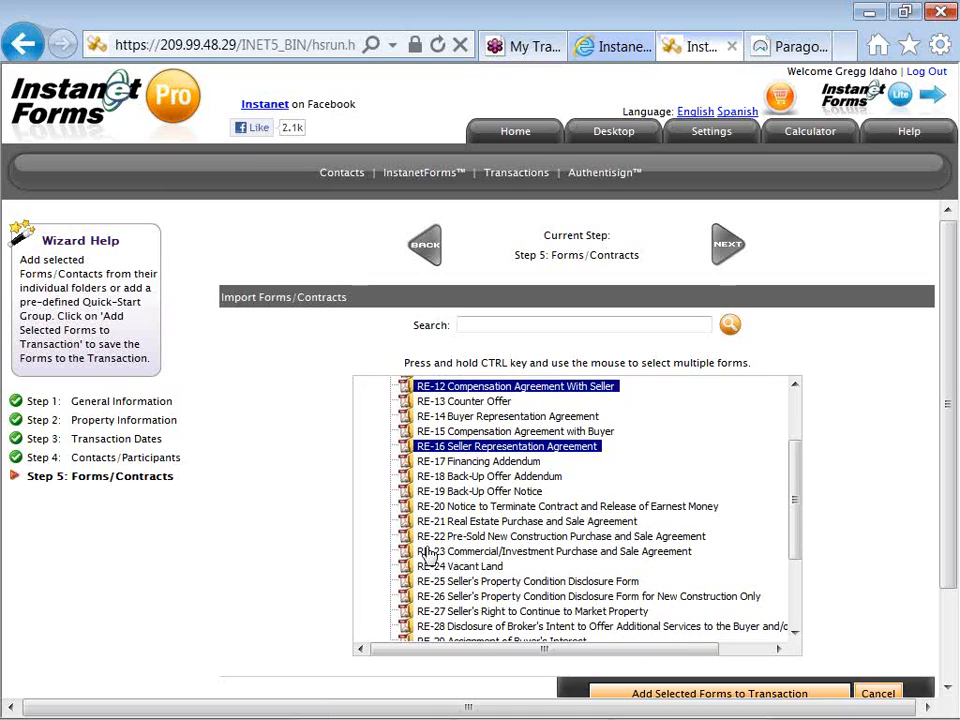
scroll(428, 552, down, 1)
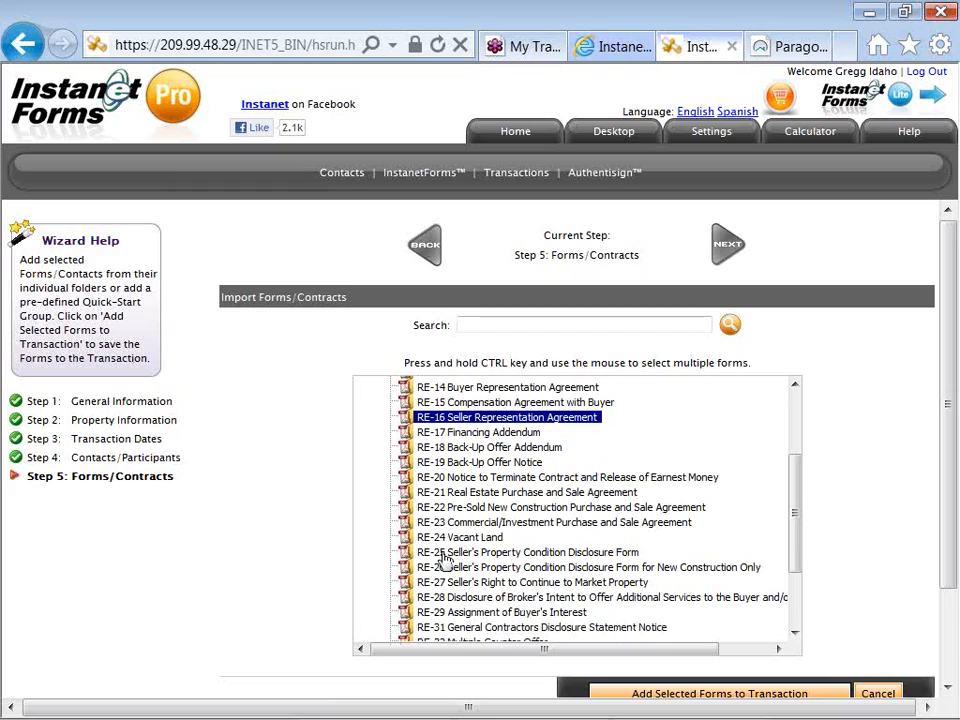
ctrl+click(444, 553)
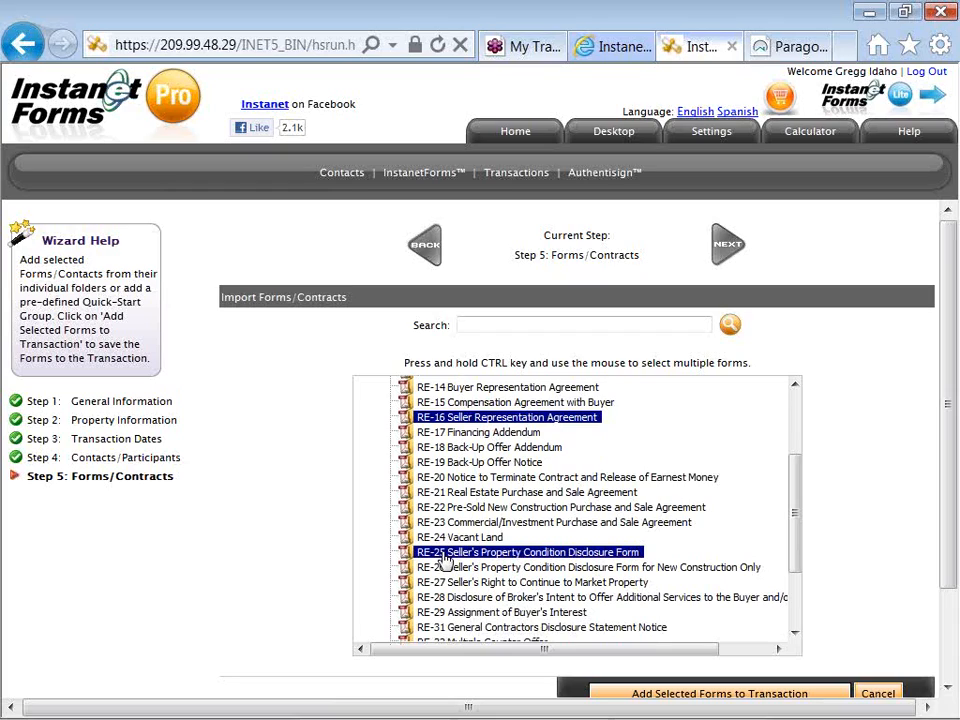
scroll(444, 558, down, 1)
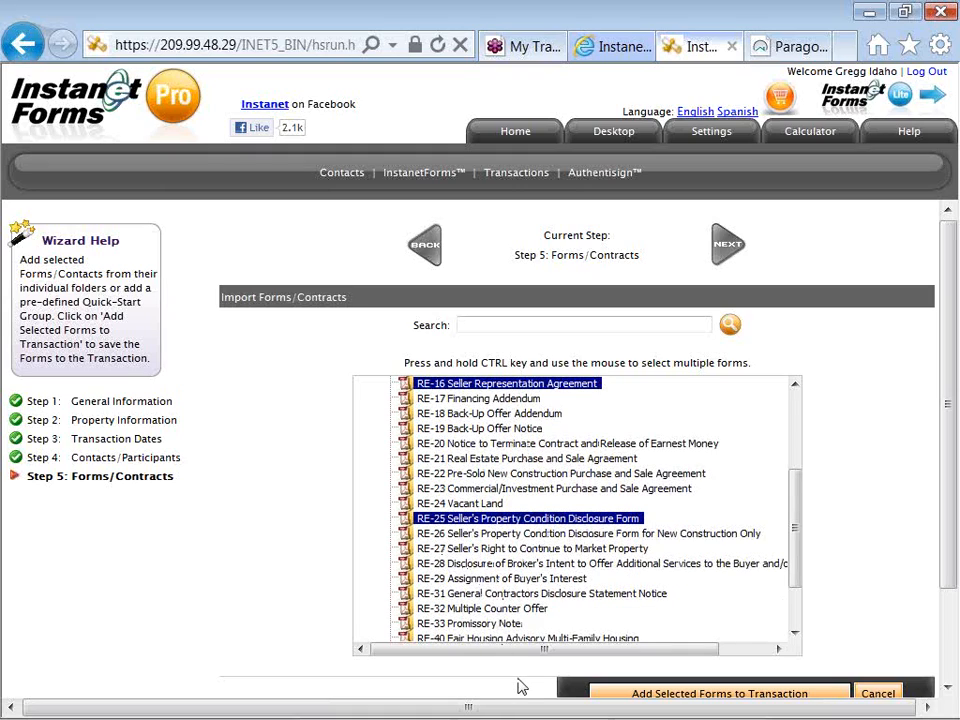
scroll(519, 686, down, 1)
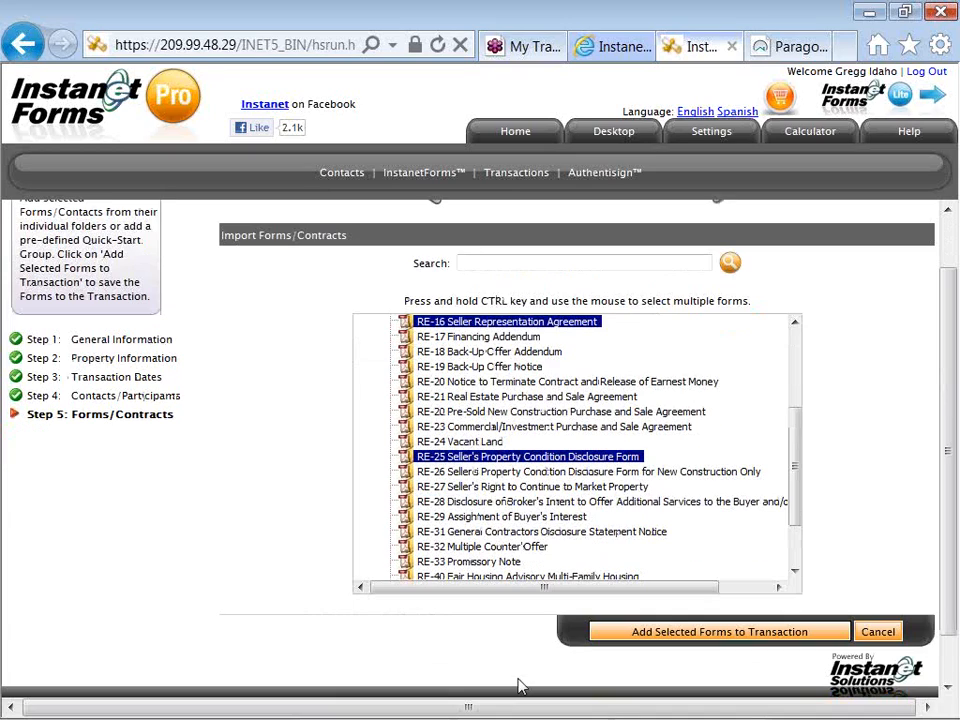
click(628, 632)
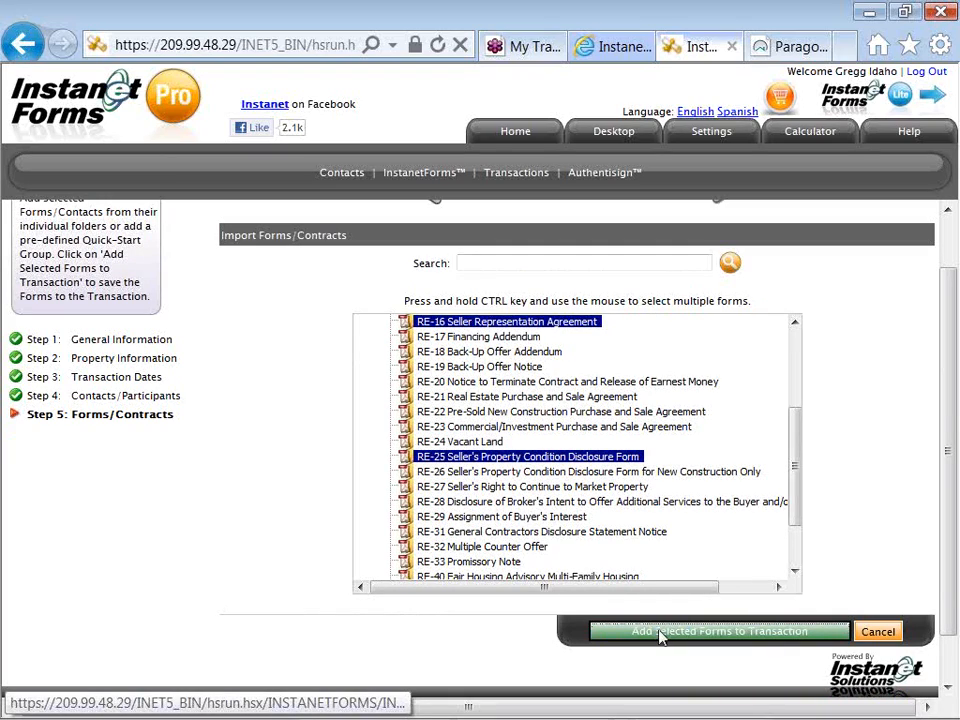
click(660, 637)
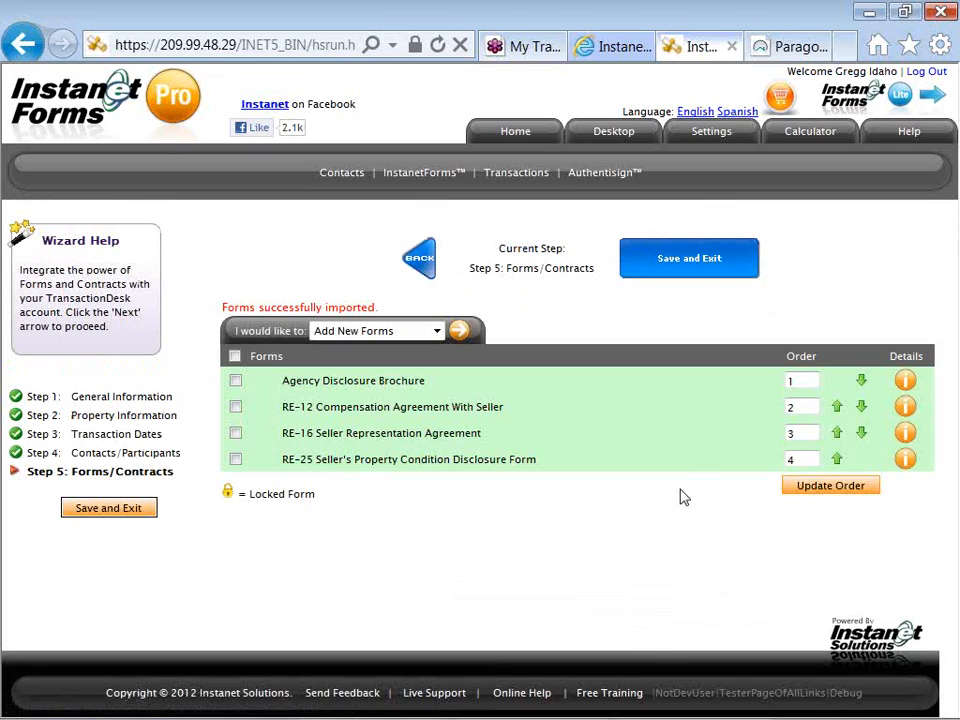
- Save and exit the Transaction Wizard, and start importing data into the transaction
click(677, 264)
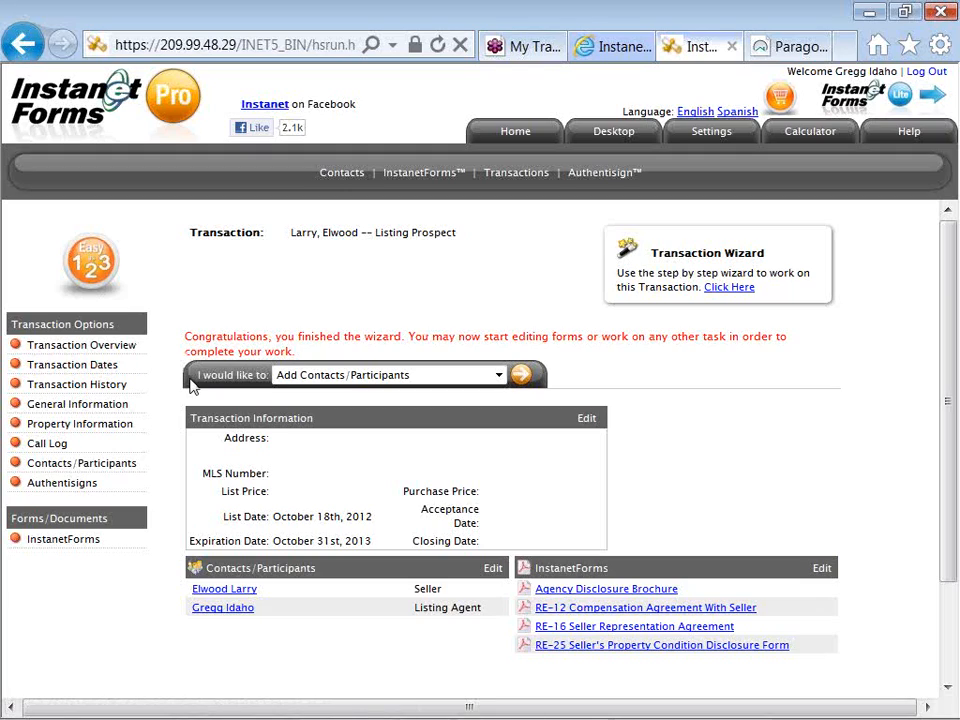
click(298, 386)
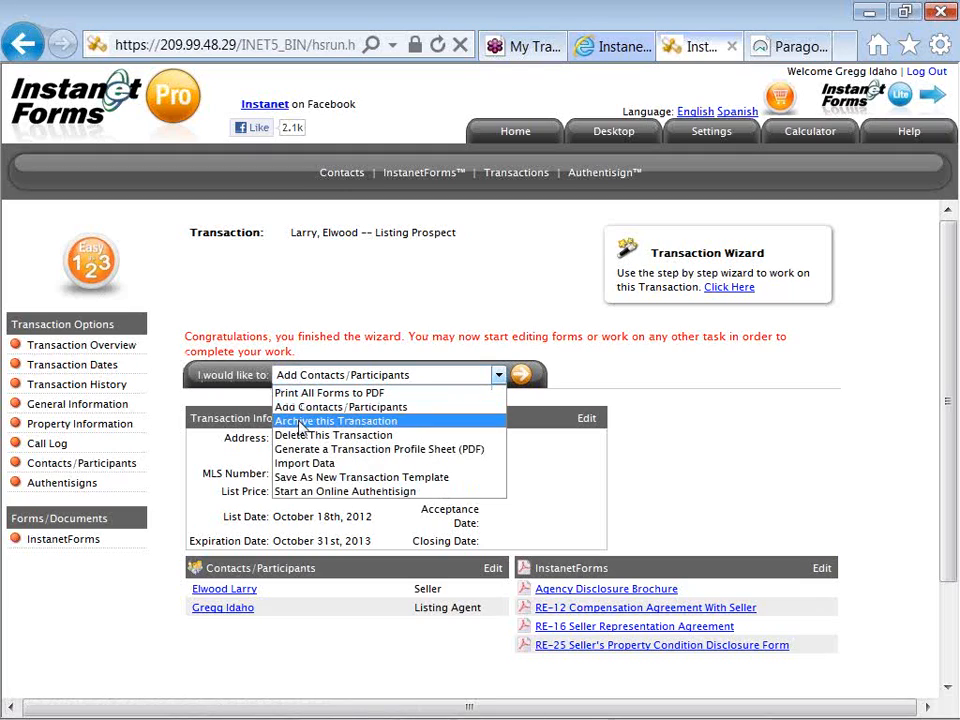
click(465, 465)
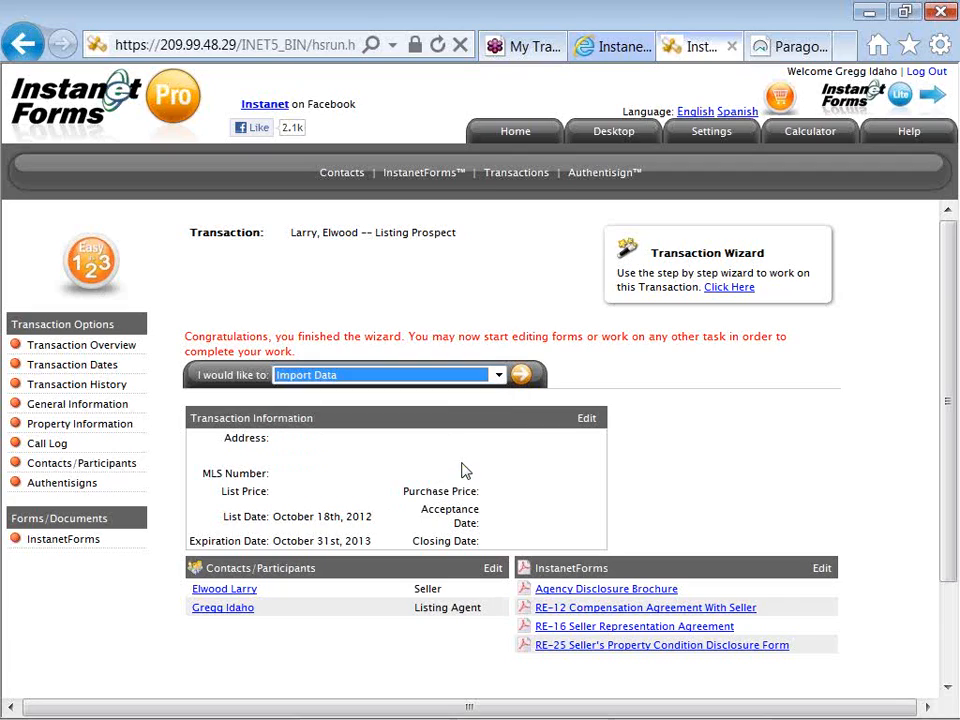
click(521, 377)
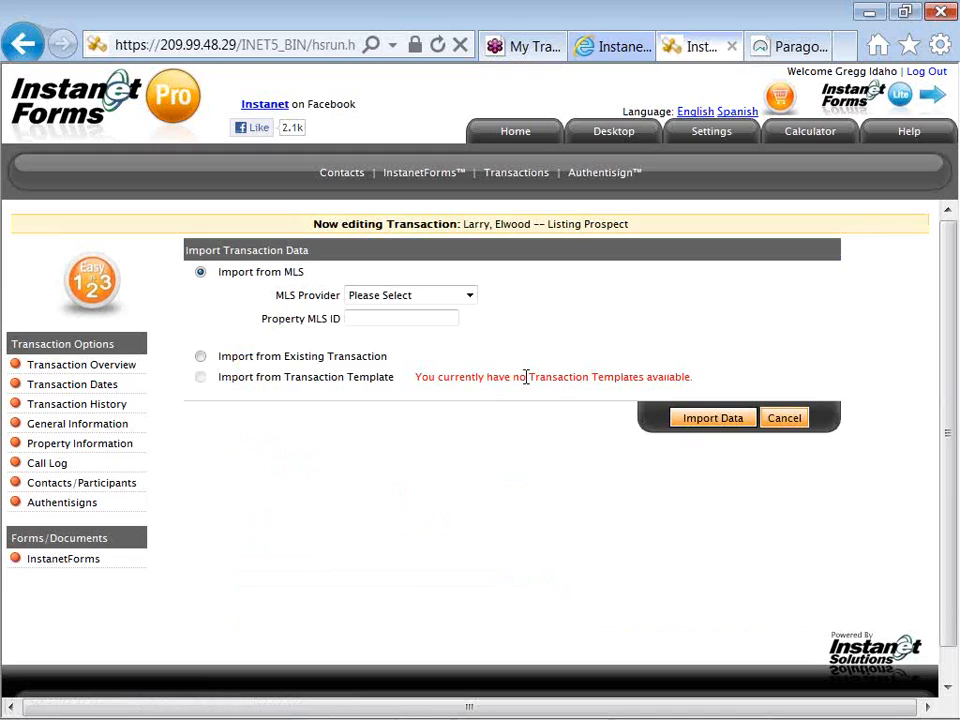
- Import the Residential property with MLS ID 98506206 from the Intermountain MLS provider into the transaction
click(469, 297)
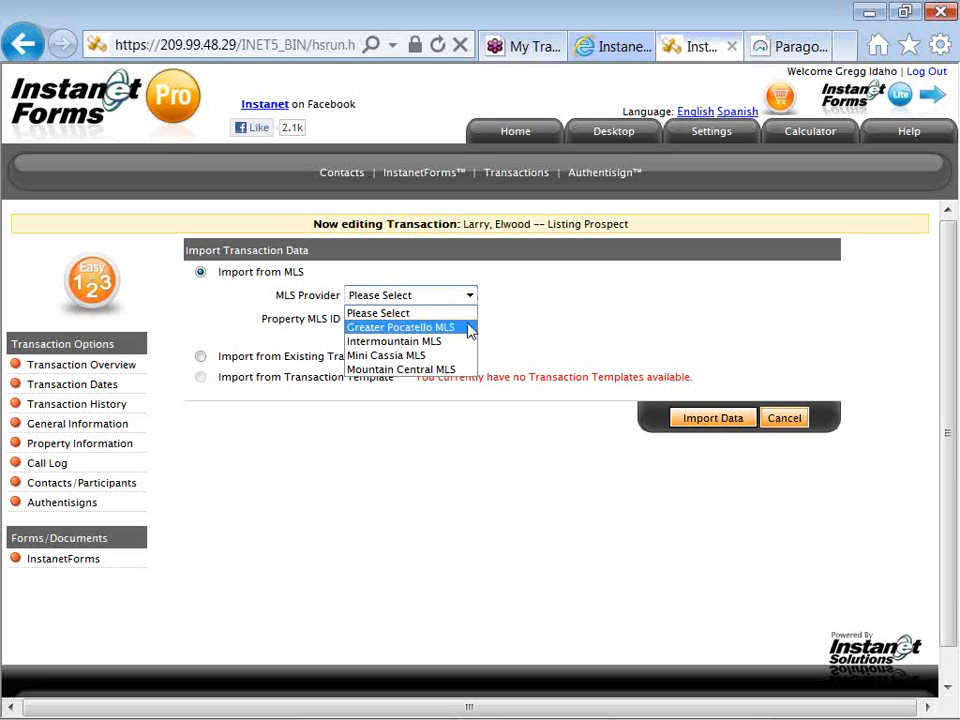
click(466, 341)
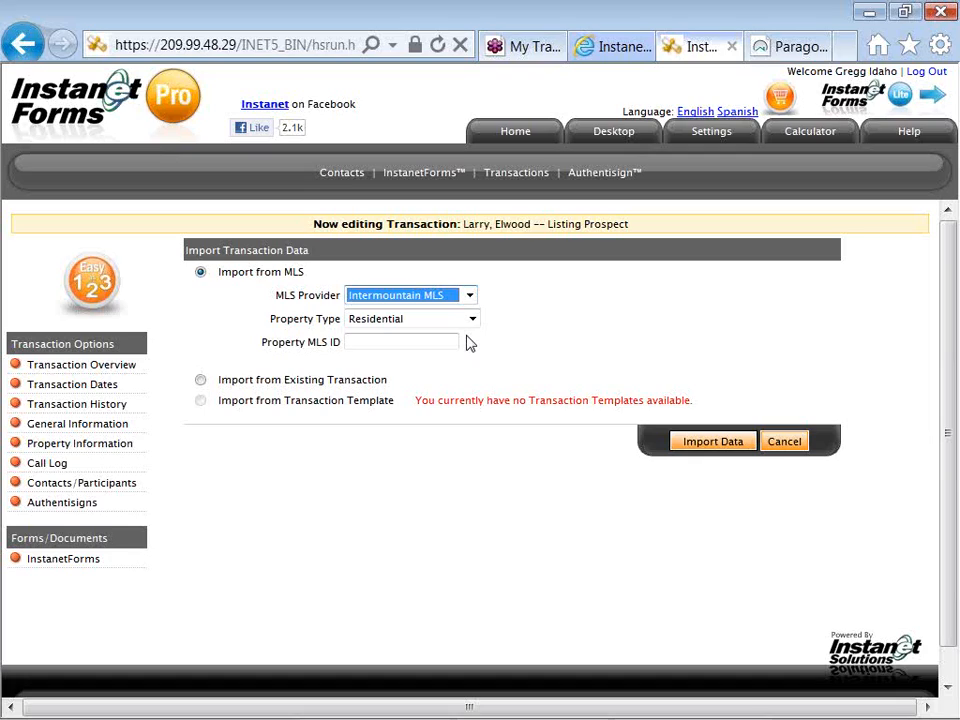
click(447, 337)
text(98506206)
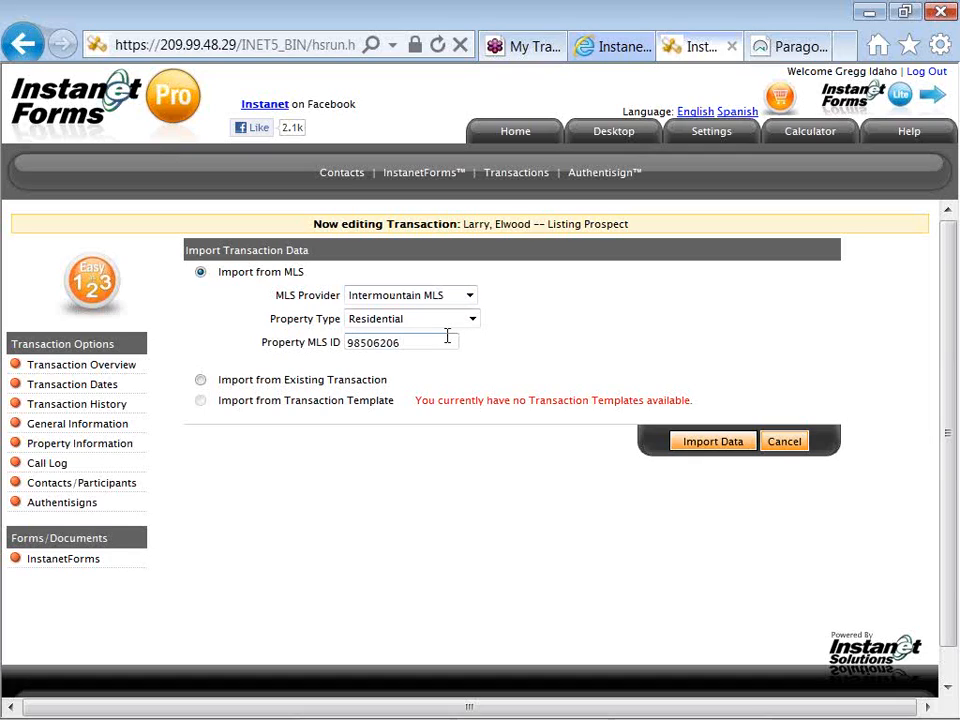
click(469, 298)
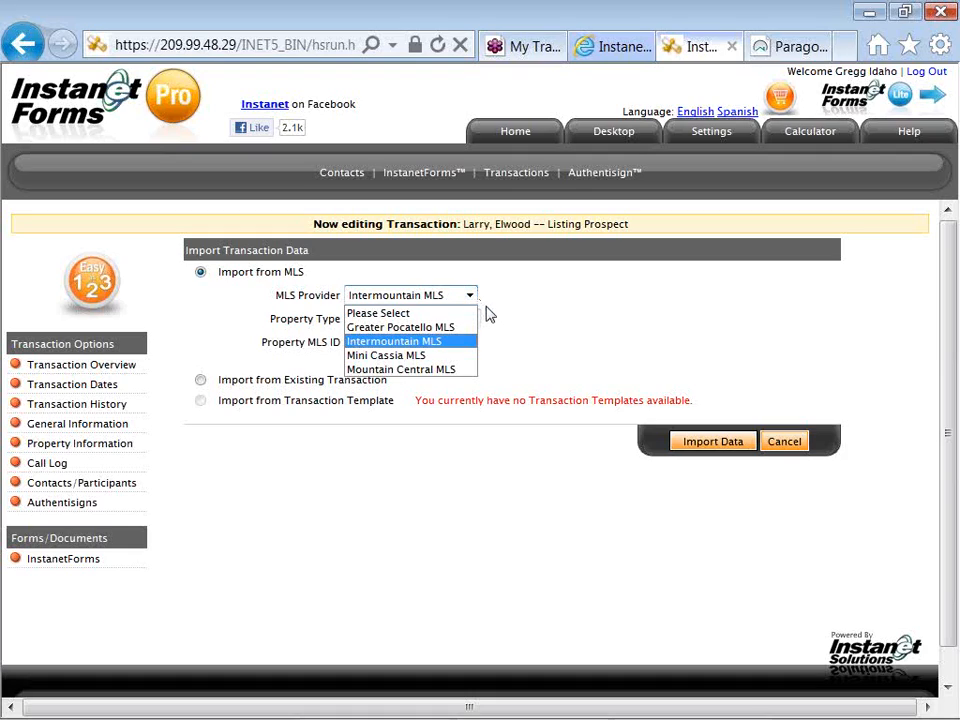
click(490, 316)
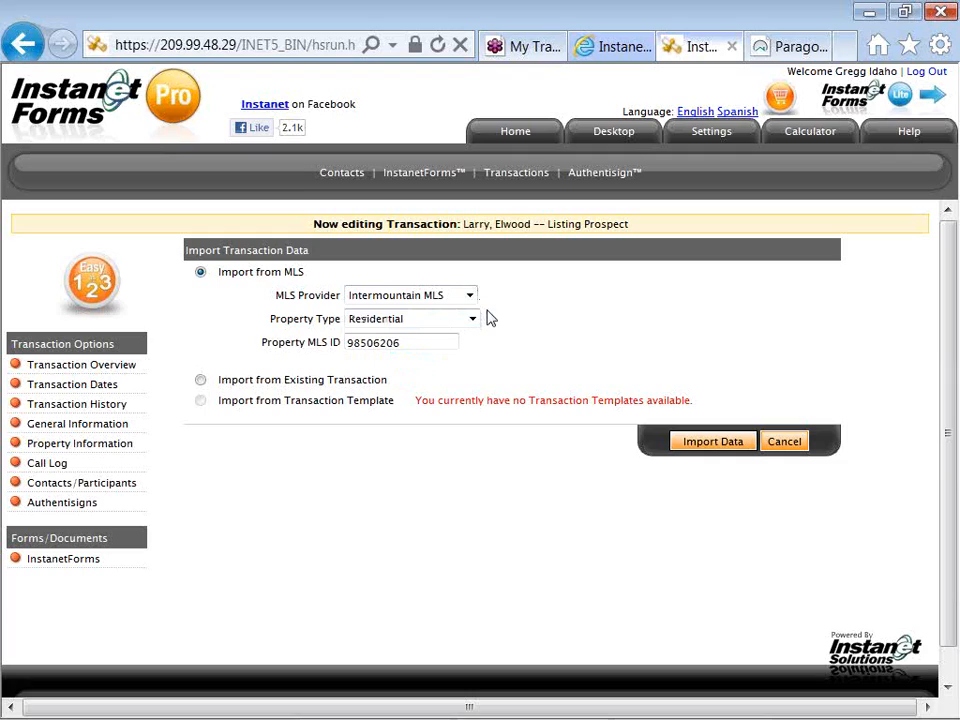
click(476, 326)
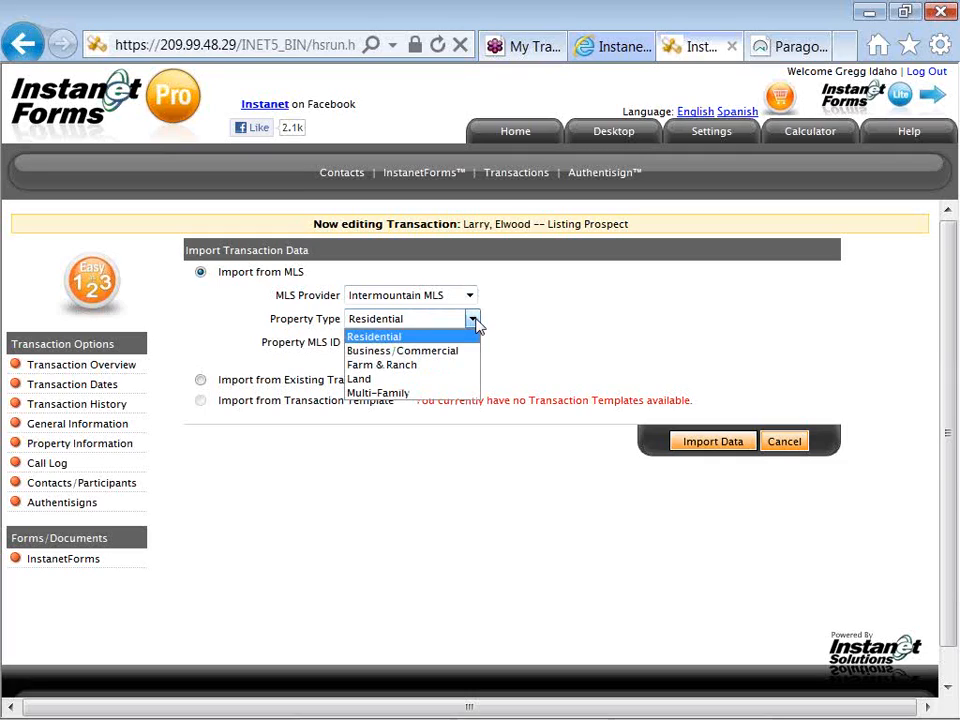
click(493, 349)
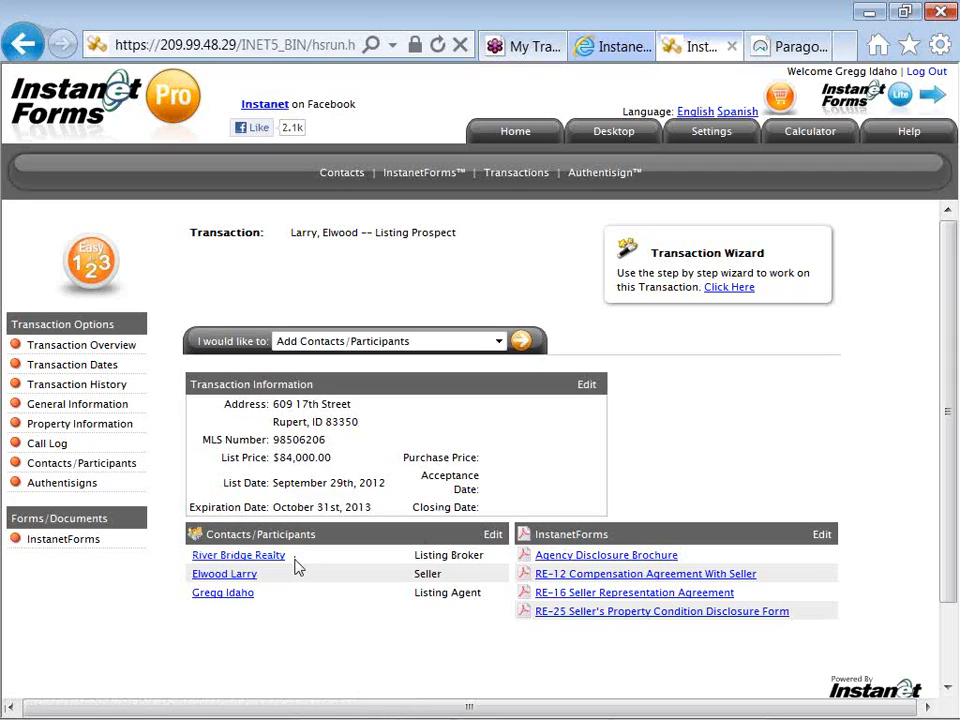
- Auto-populate and update all of the transaction's InstanetForms, and open the RE-16 Seller Representation Agreement
click(101, 545)
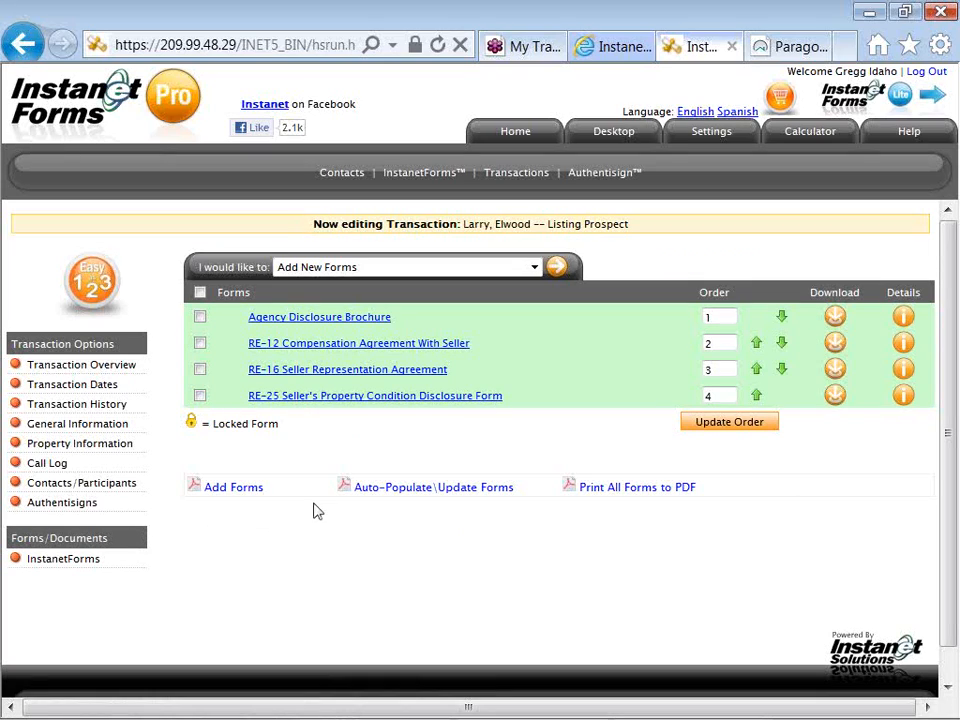
click(417, 496)
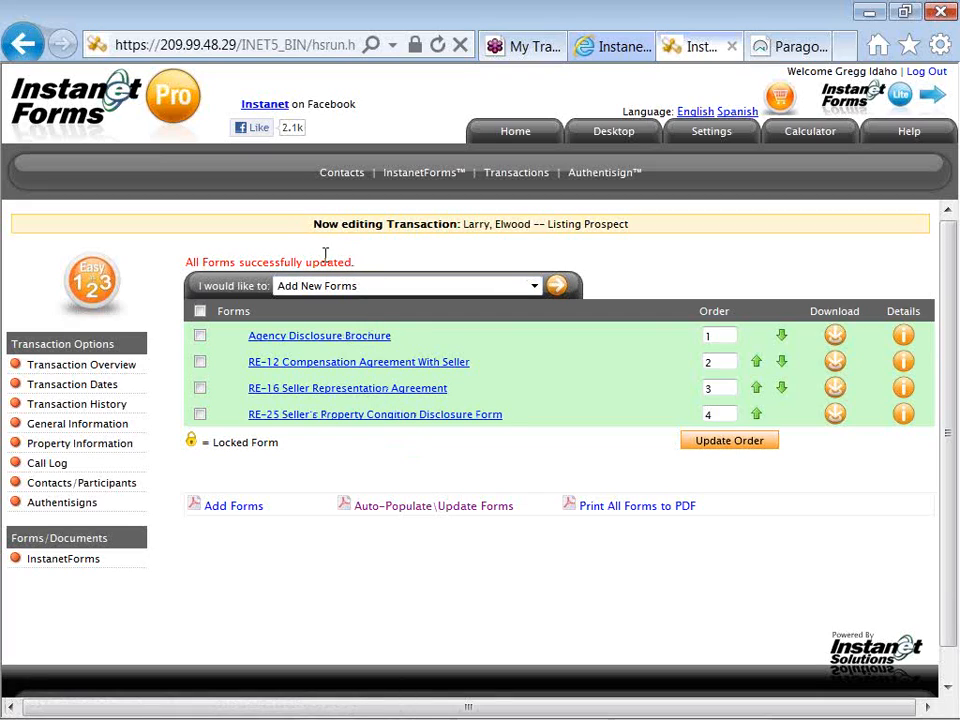
triple_click(285, 260)
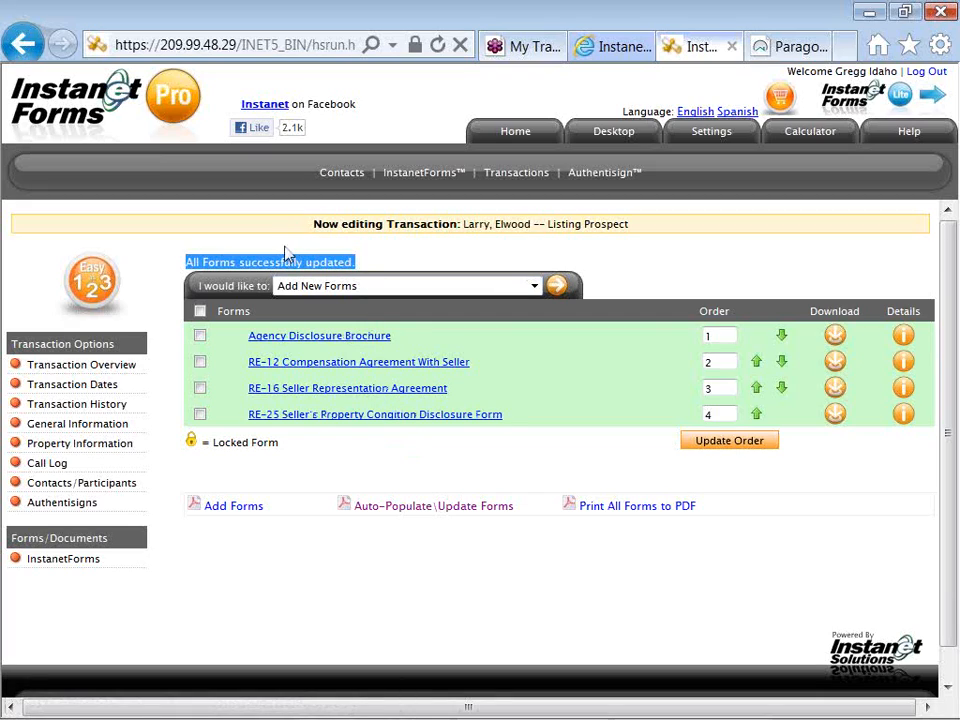
click(344, 262)
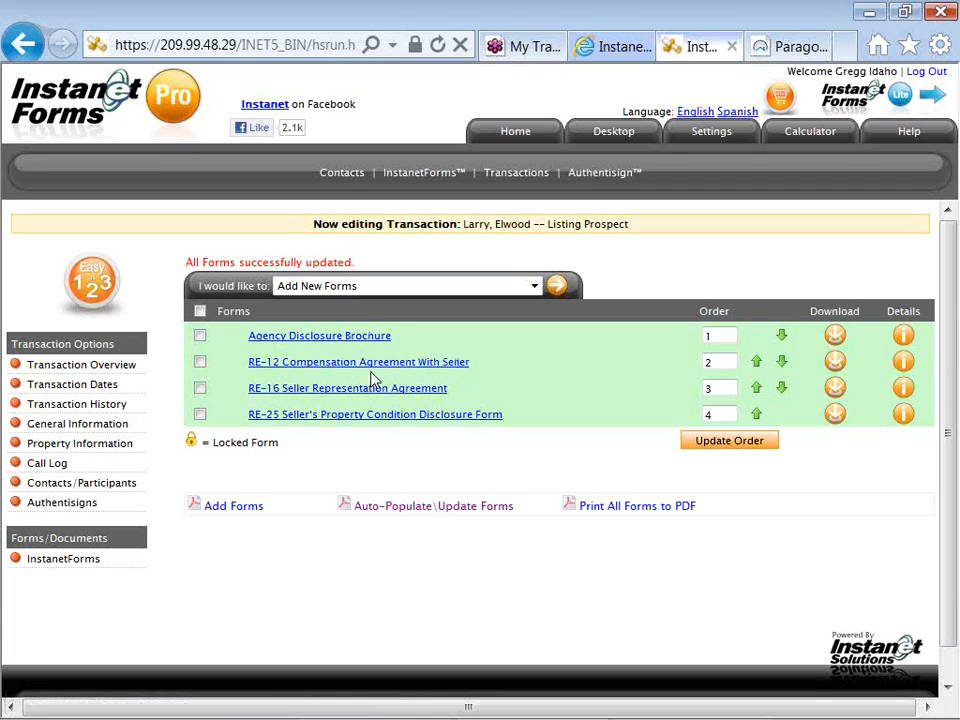
click(446, 397)
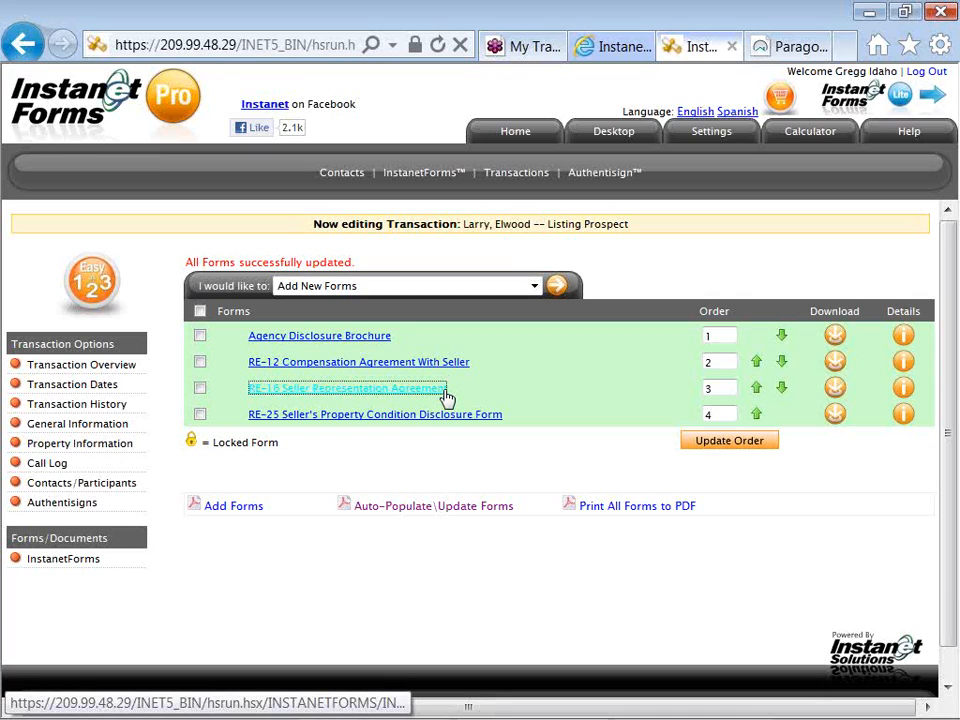
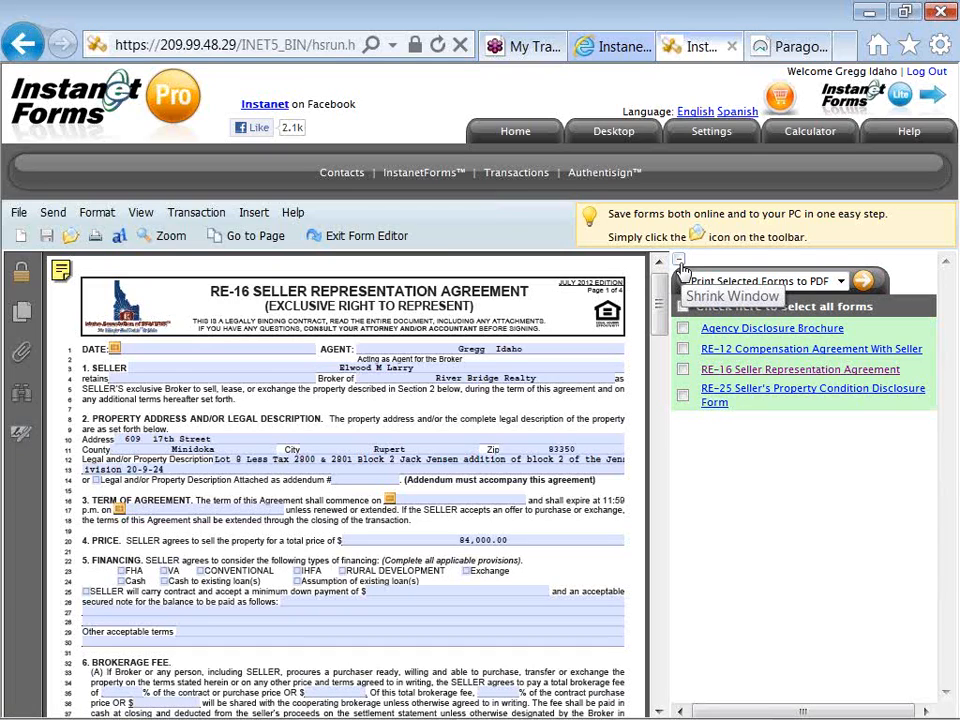
- Shrink the forms list pane and append "or assigns" to the seller's name on the RE-16 Seller Representation Agreement
click(680, 264)
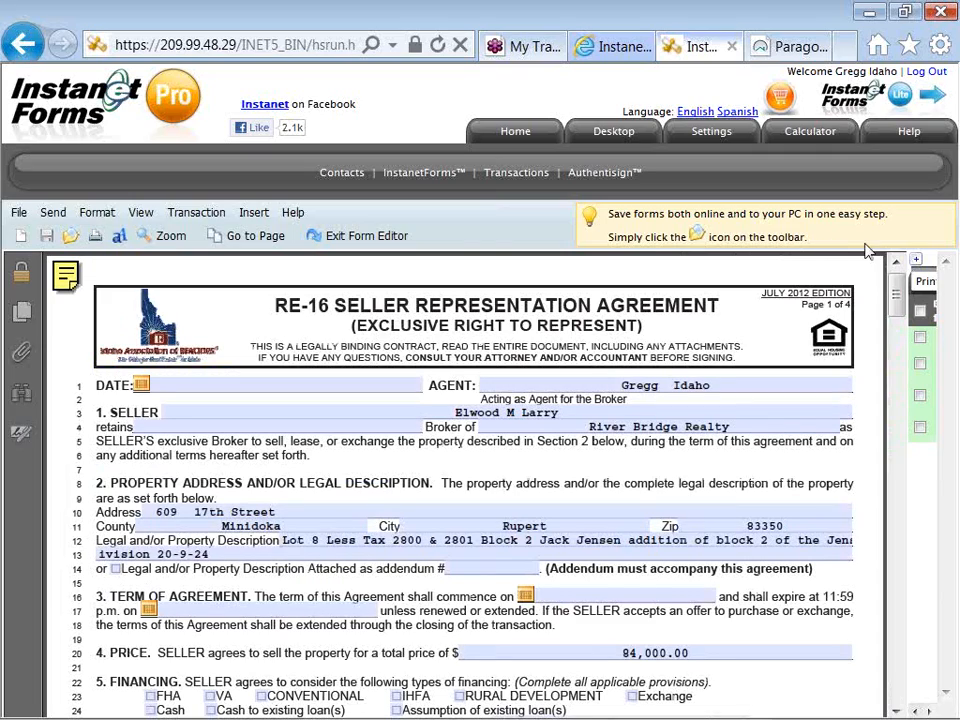
click(916, 263)
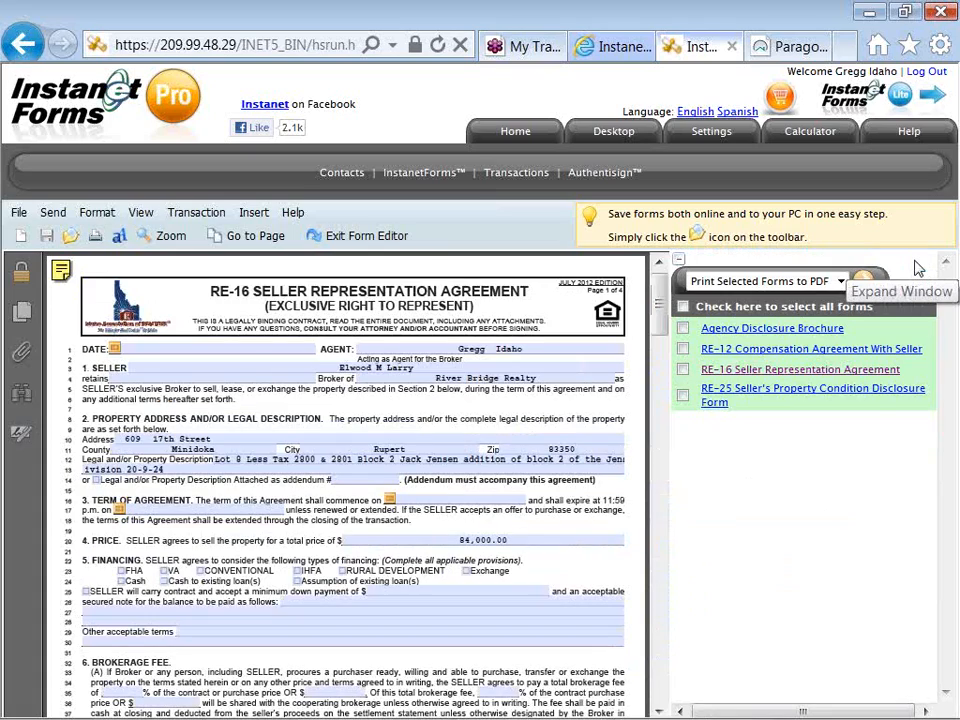
click(679, 260)
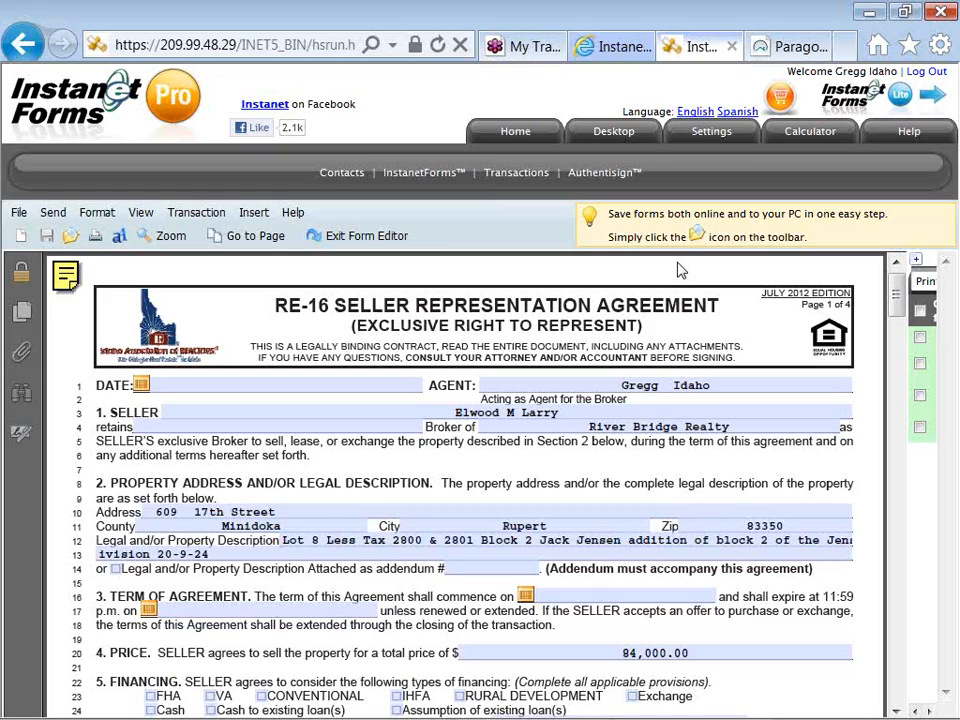
click(607, 410)
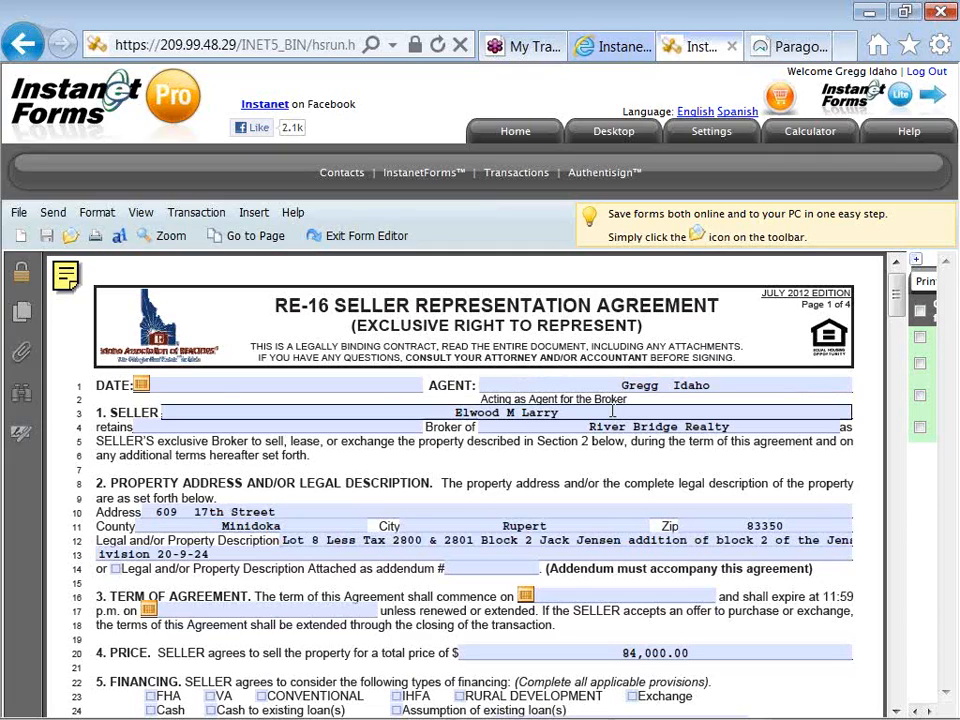
text(or)
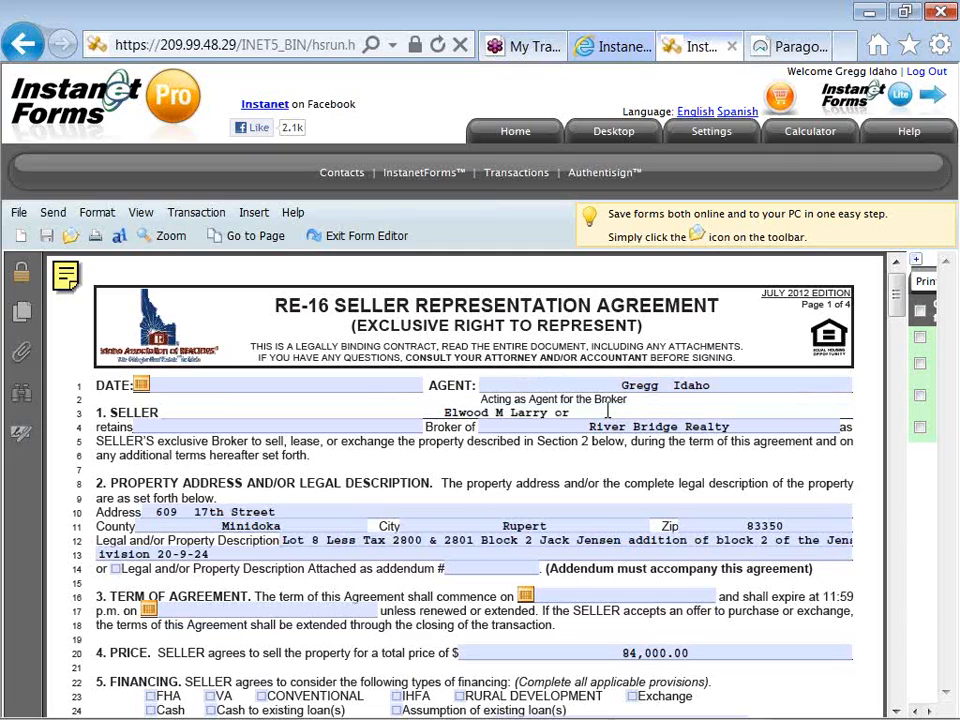
text( assigns)
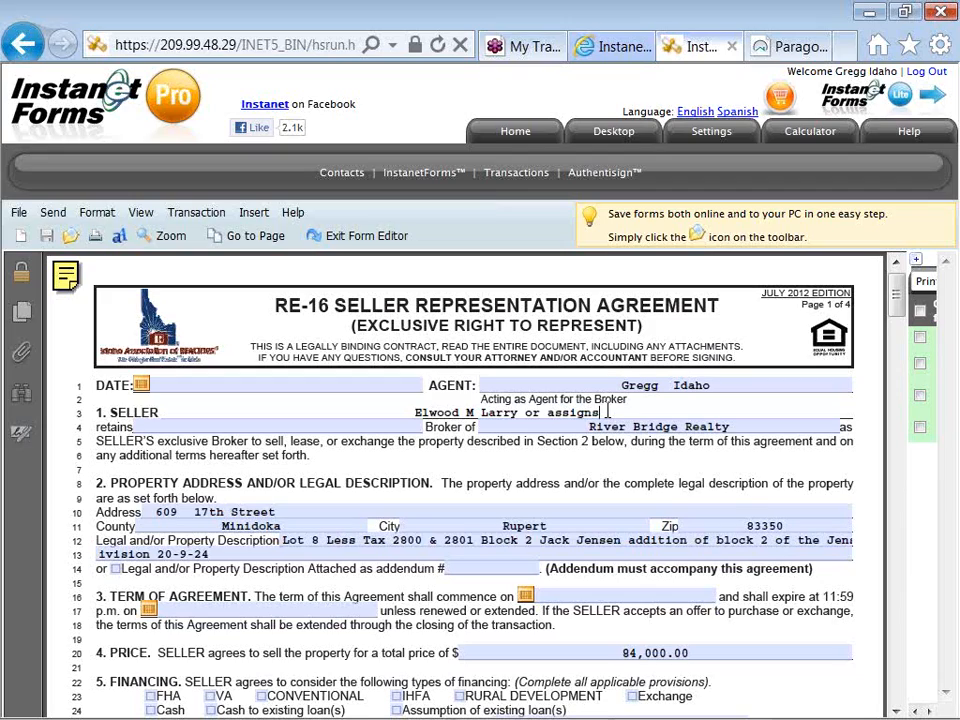
click(681, 445)
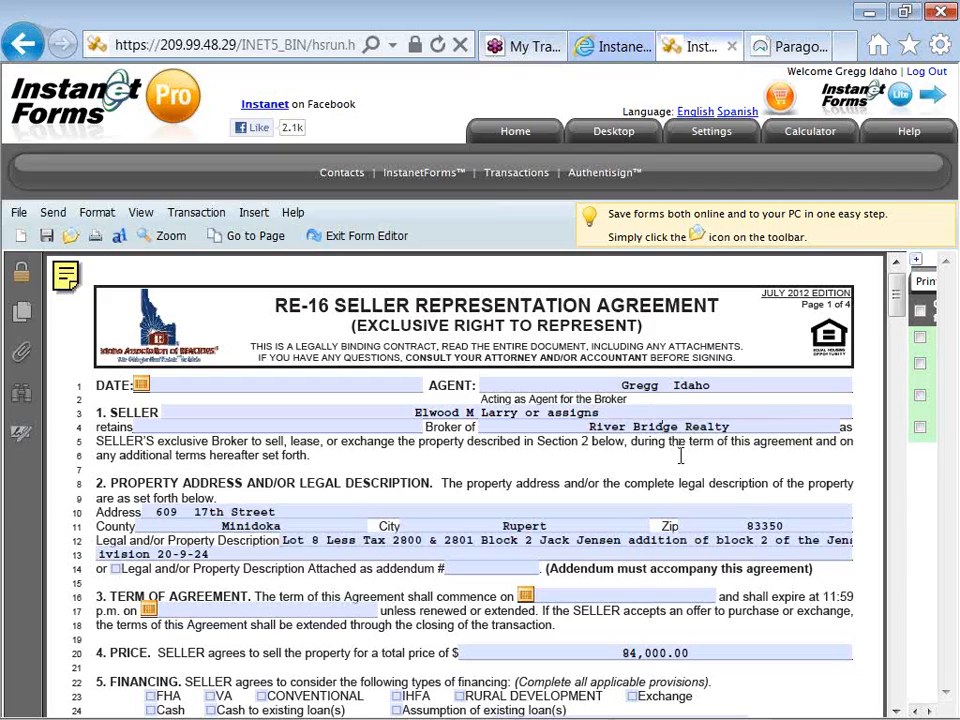
- Switch to the RE-12 Compensation Agreement With Seller, saving the RE-16 changes, and exit the form editor
click(915, 259)
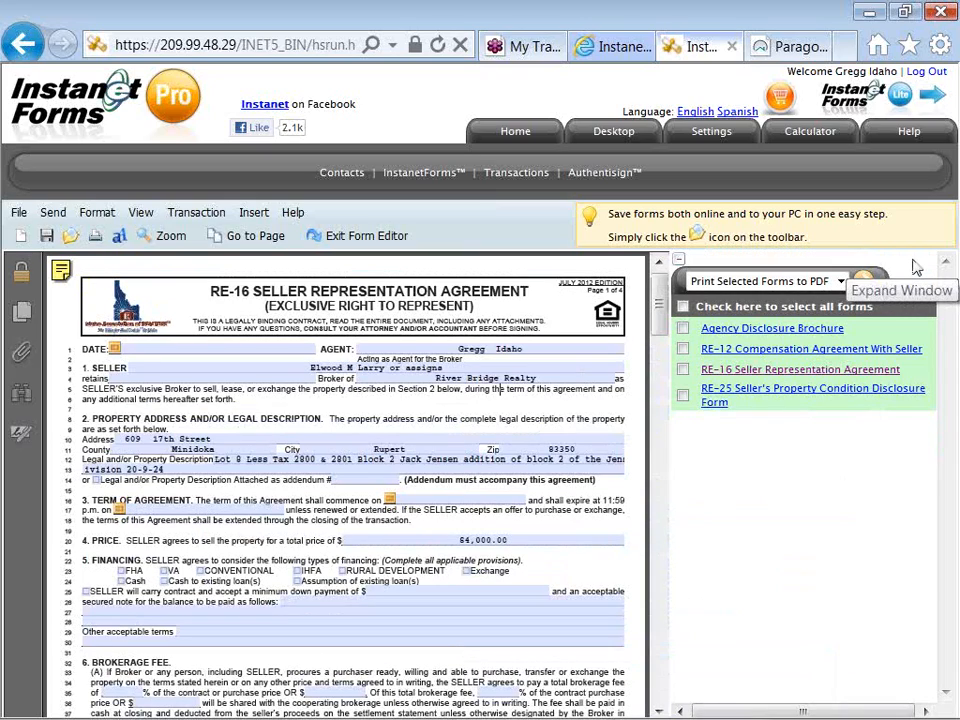
click(800, 350)
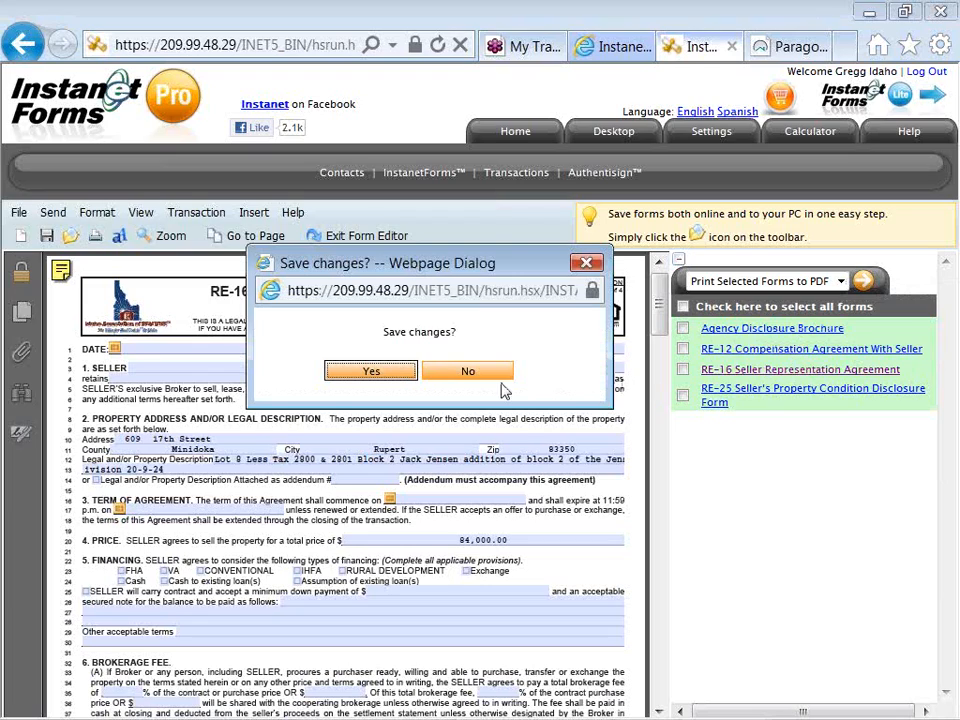
click(396, 378)
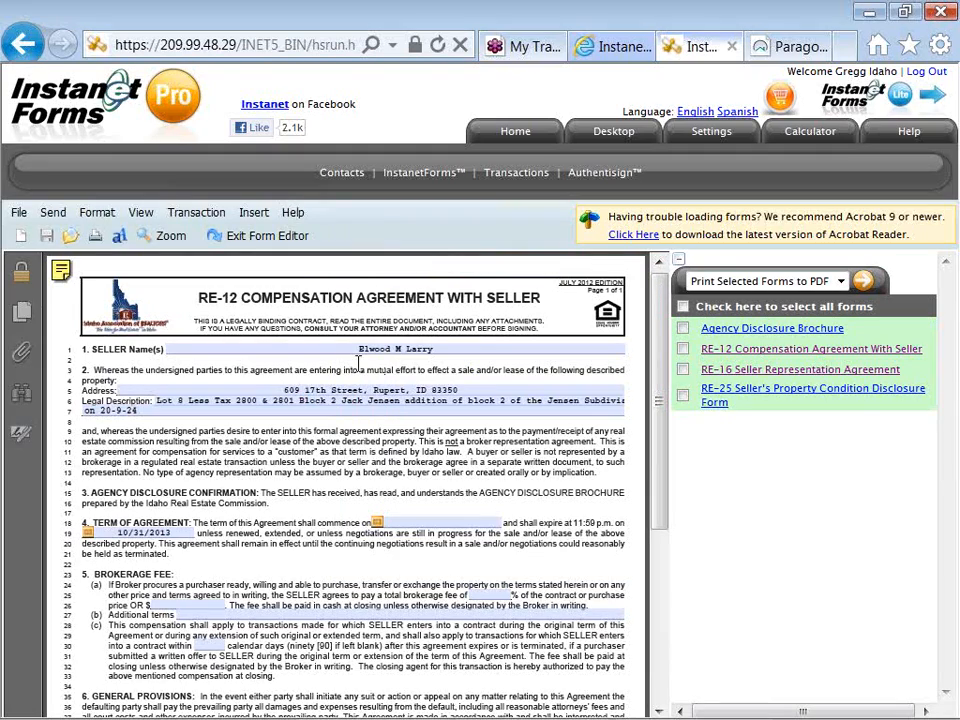
click(237, 241)
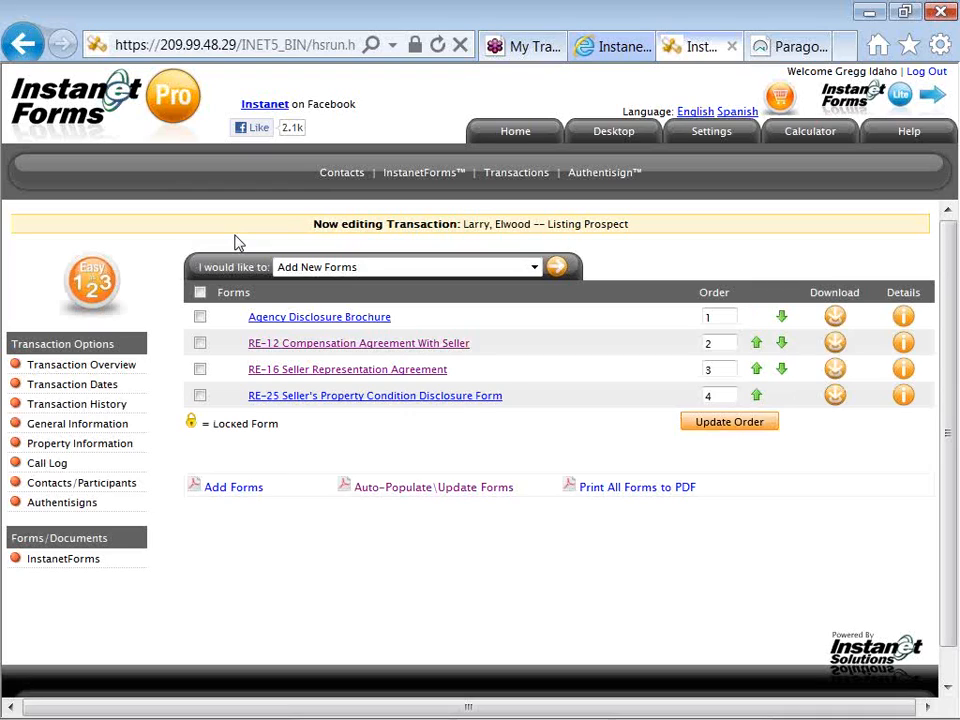
- Select all of the transaction's forms and review the actions available for them, such as emailing or printing to PDF
click(536, 268)
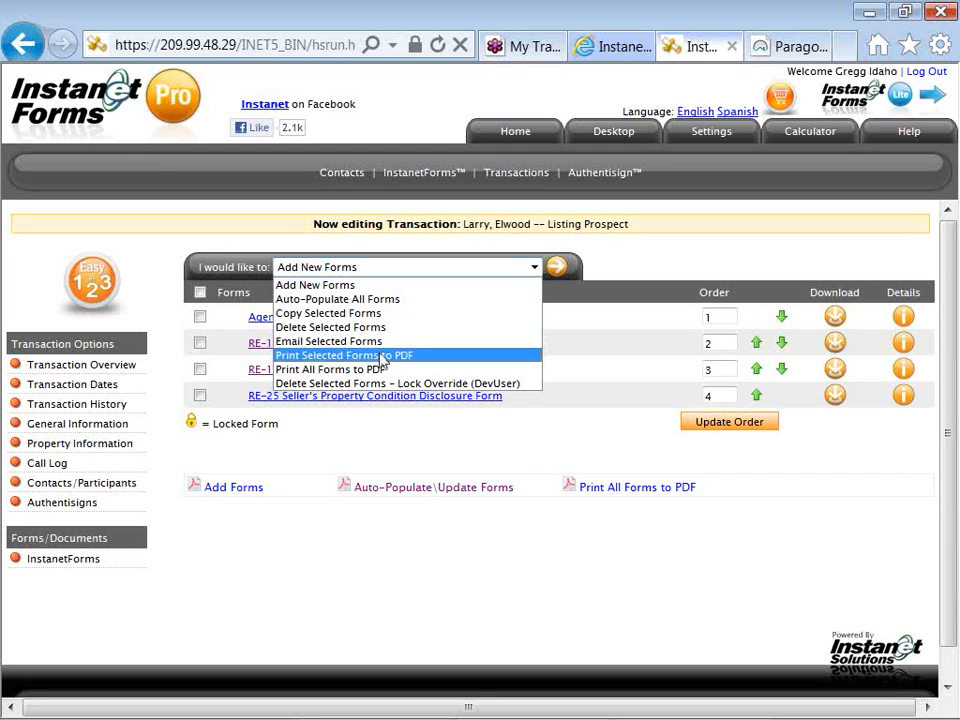
click(200, 295)
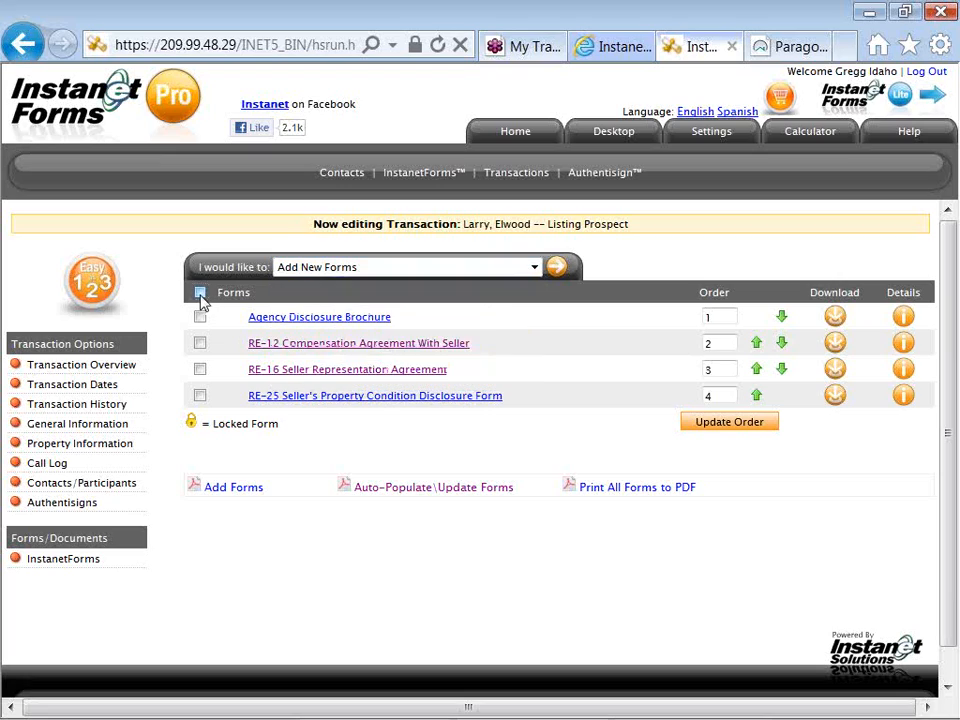
click(200, 293)
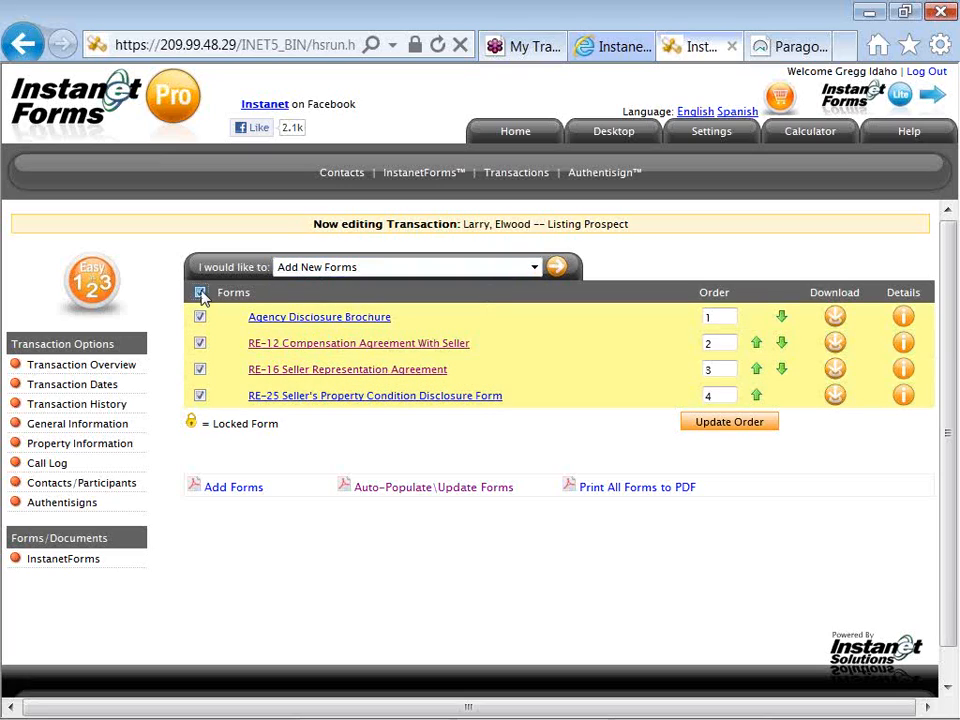
click(200, 293)
click(200, 293)
click(200, 293)
click(200, 316)
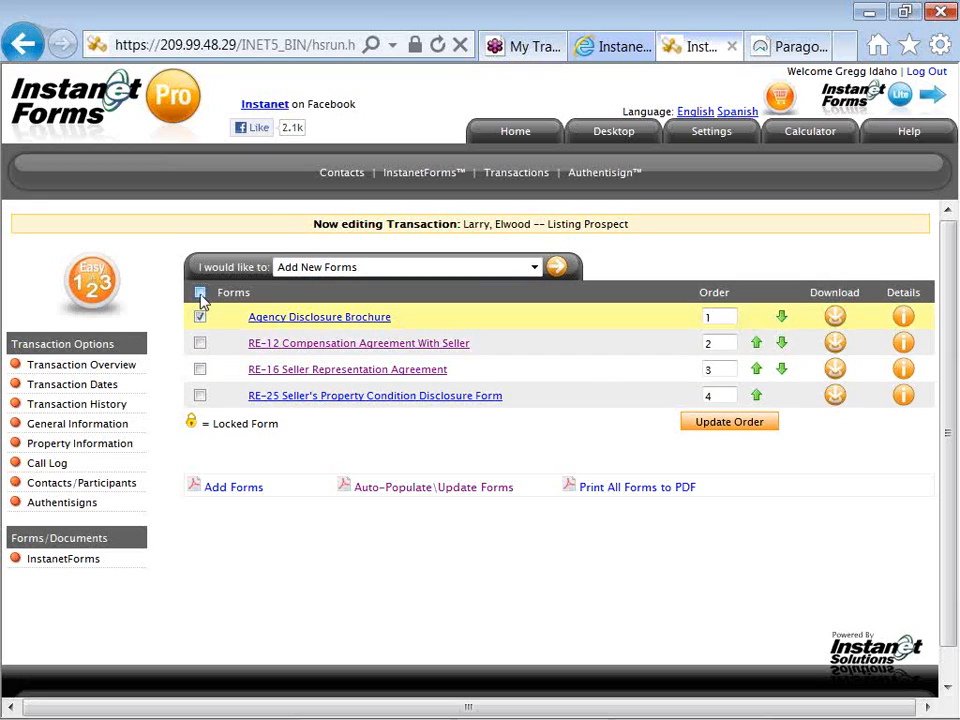
click(200, 292)
click(310, 267)
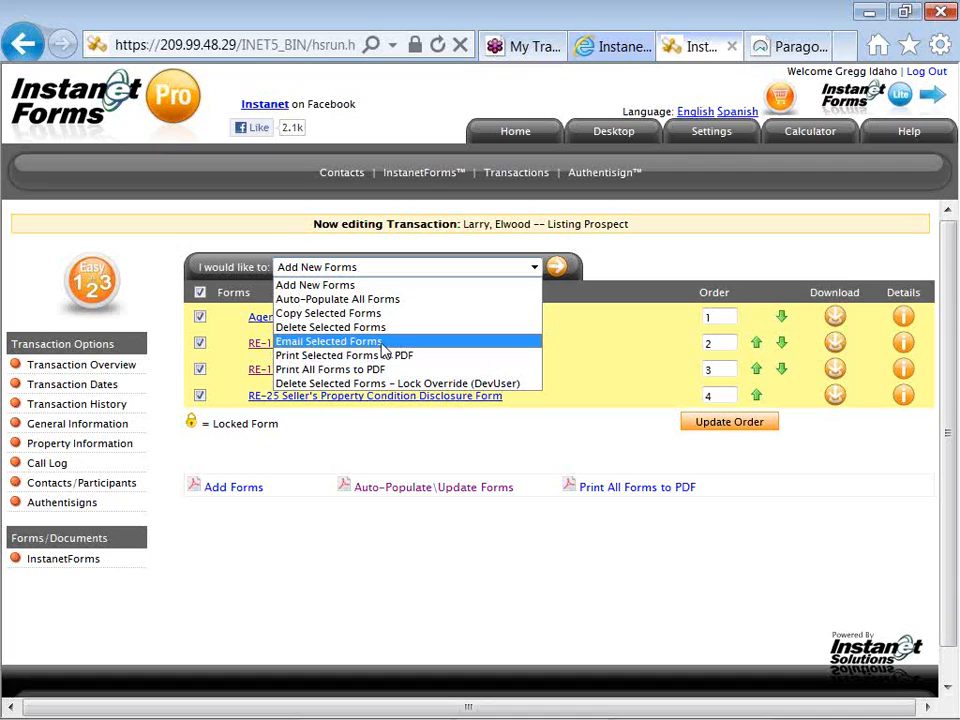
click(170, 326)
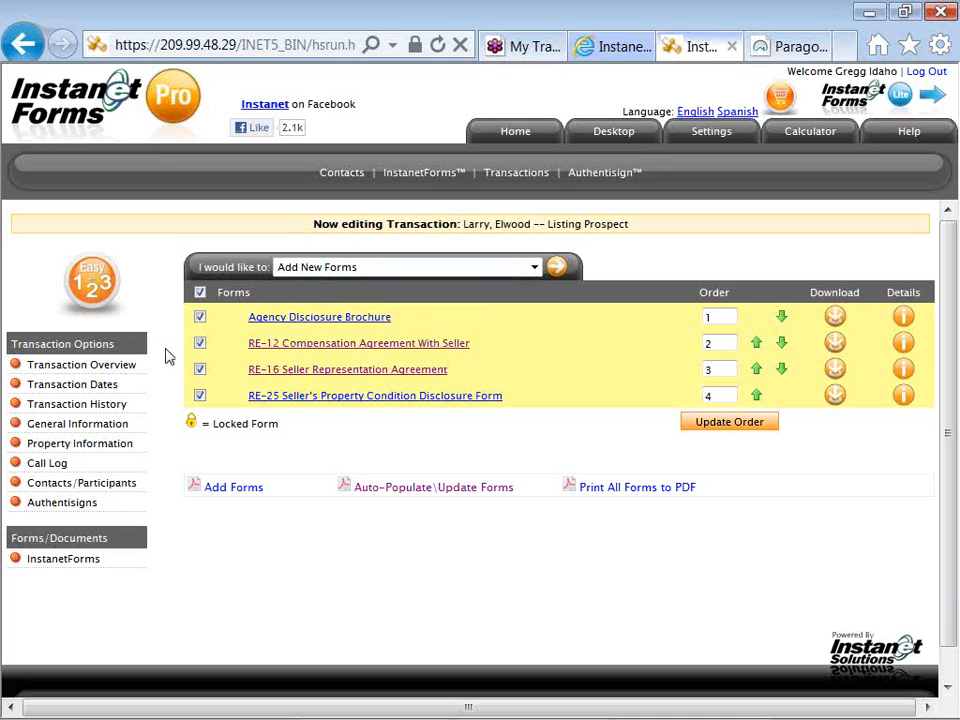
- Create a new Authentisign signing for the transaction, replace "Prospect" with "Agreement" in its name, and proceed to adding participants
click(97, 511)
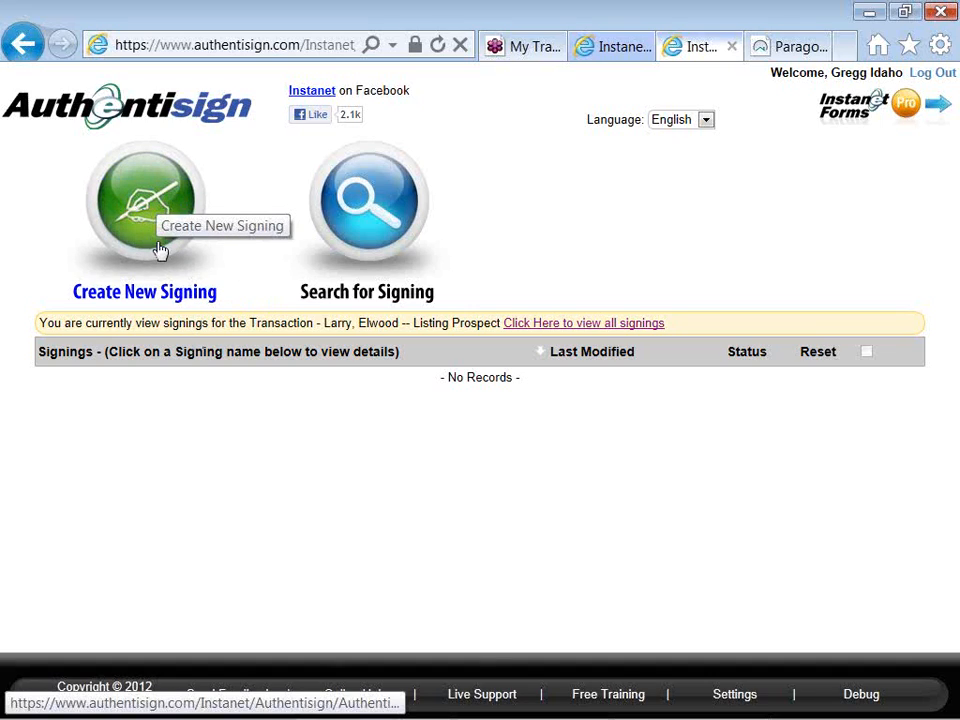
click(175, 216)
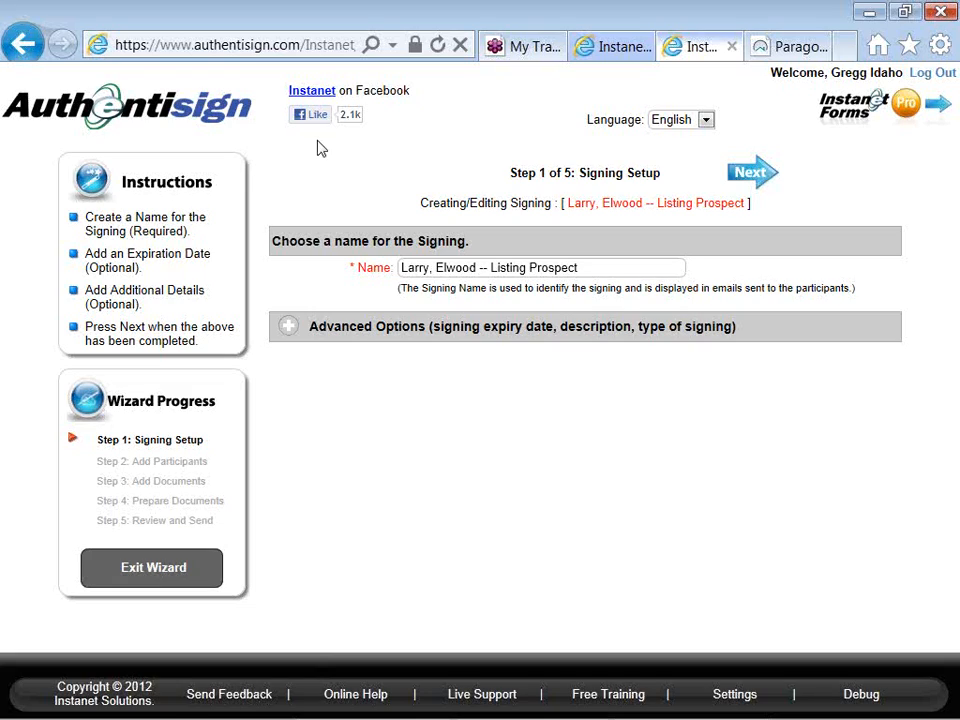
click(586, 265)
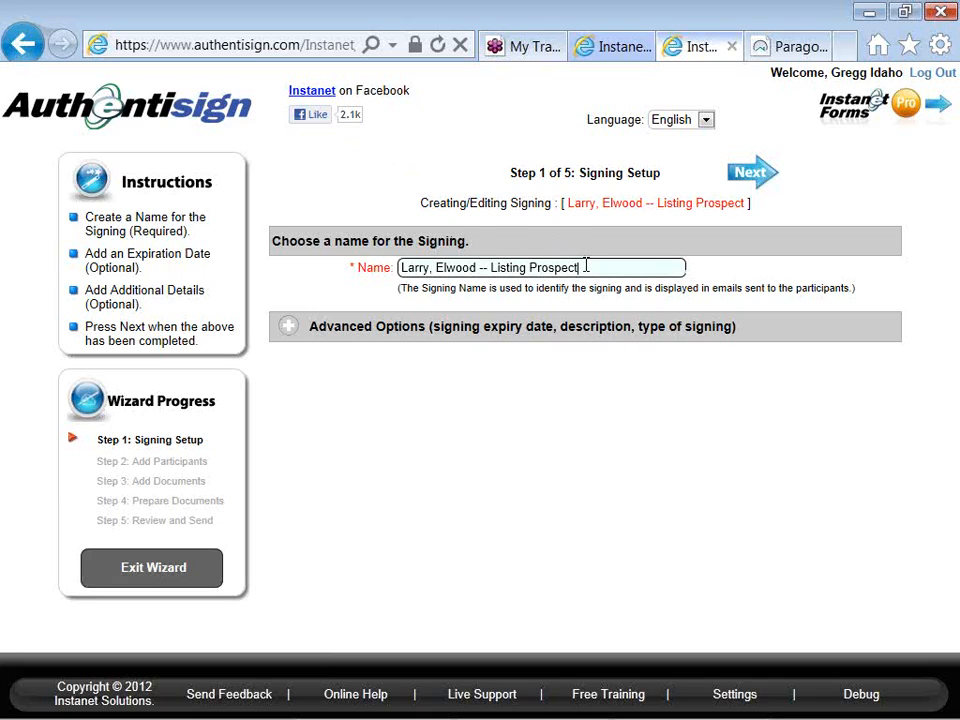
key(BackSpace)
key(BackSpace)
key(BackSpace)
key(BackSpace)
key(BackSpace)
key(BackSpace)
key(BackSpace)
key(BackSpace)
text(Agreement)
click(764, 186)
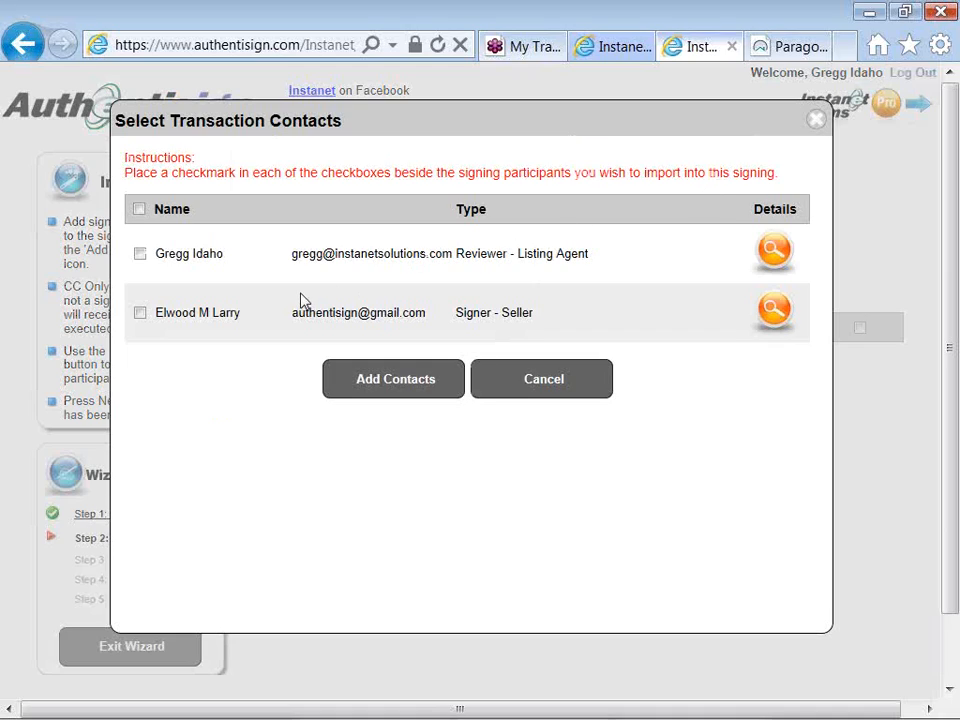
- Import the seller and the listing agent from the transaction contacts into the signing, both as signers
click(141, 312)
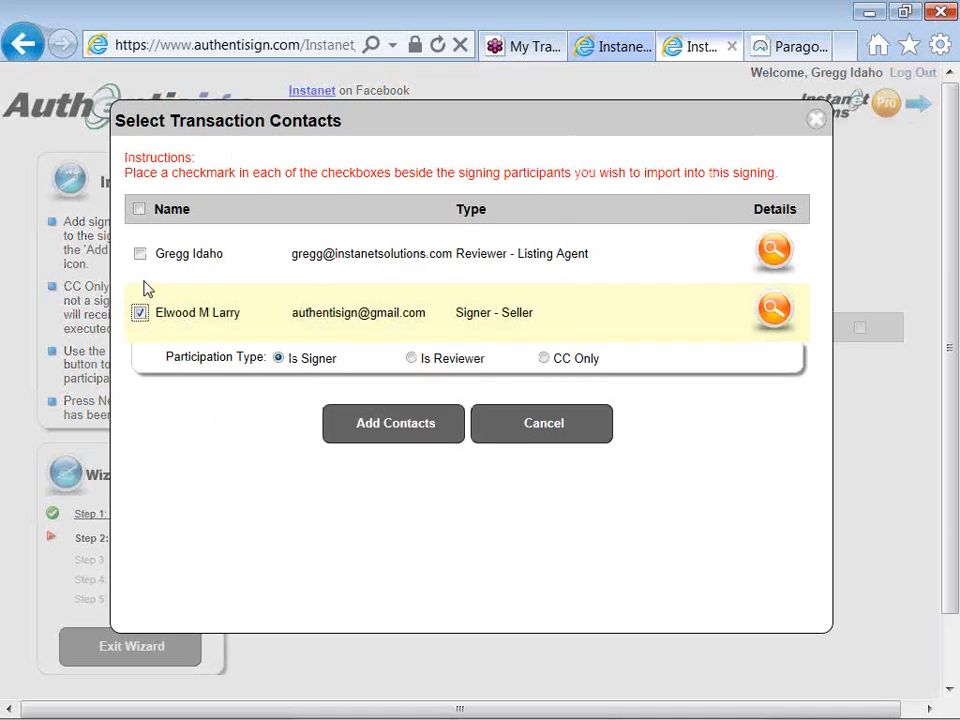
click(141, 255)
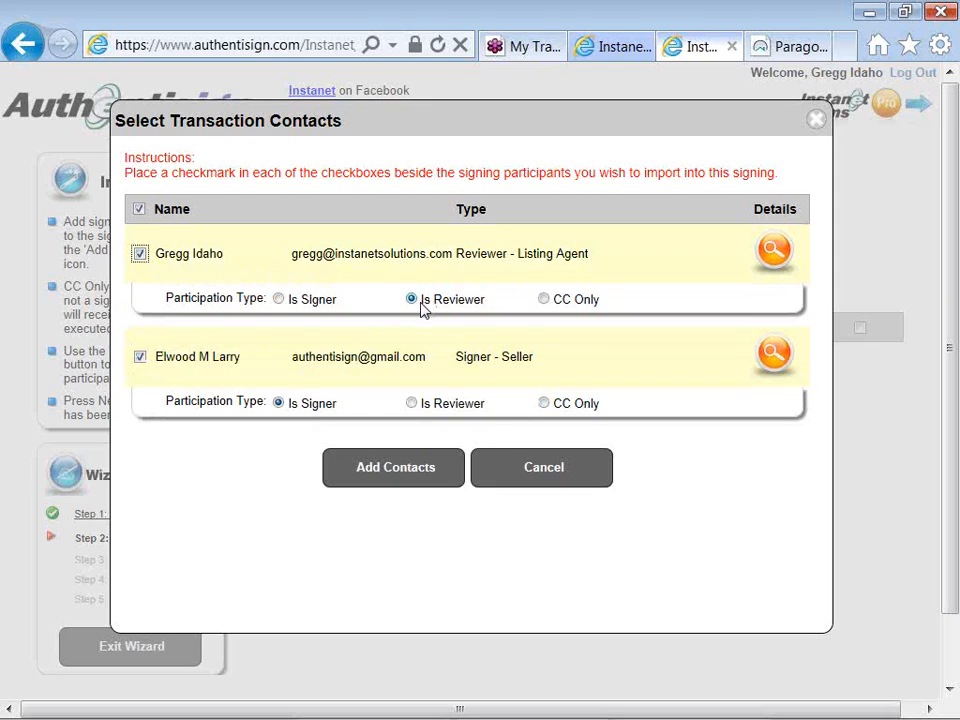
click(279, 299)
click(362, 476)
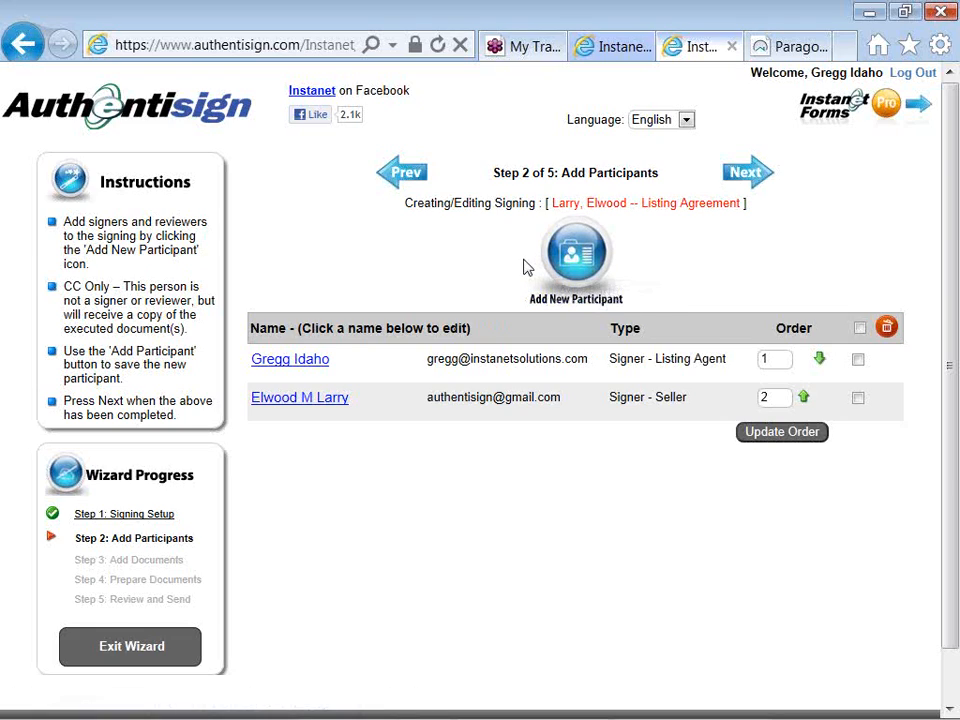
- Start adding a new participant to the signing, and enter the participant's first name, last name and email address
click(553, 264)
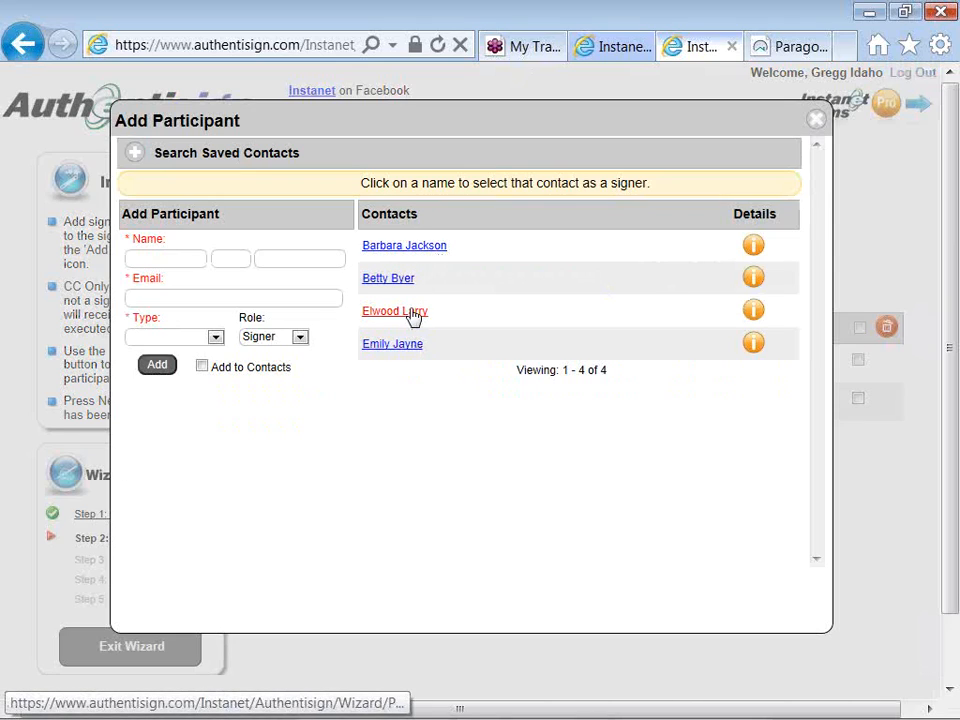
click(189, 259)
text(Tim)
key(Tab)
key(Tab)
text(Title)
key(Tab)
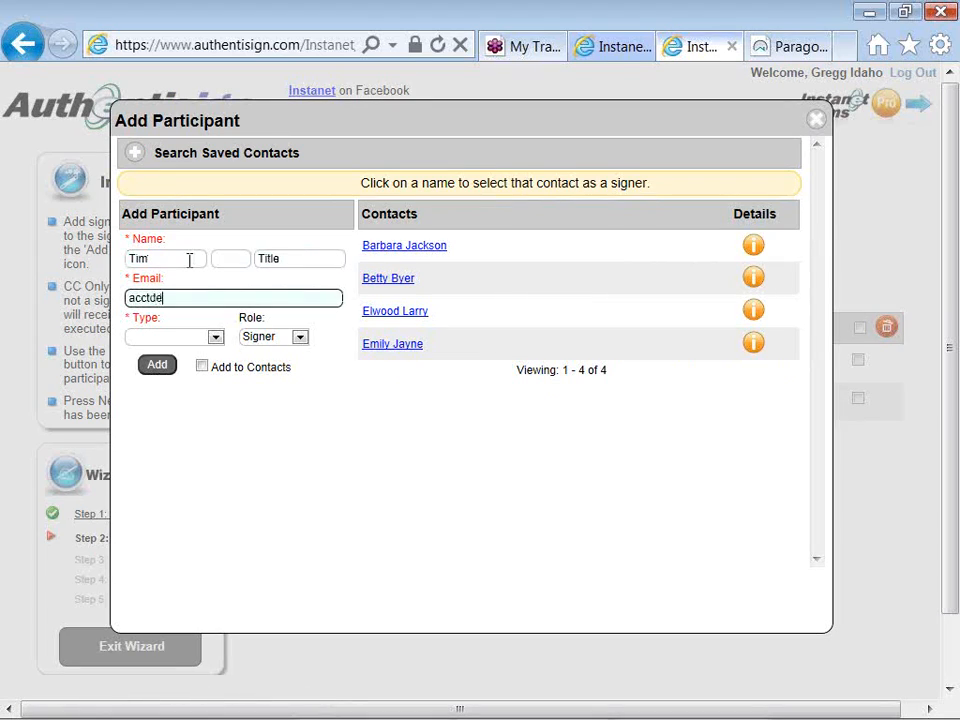
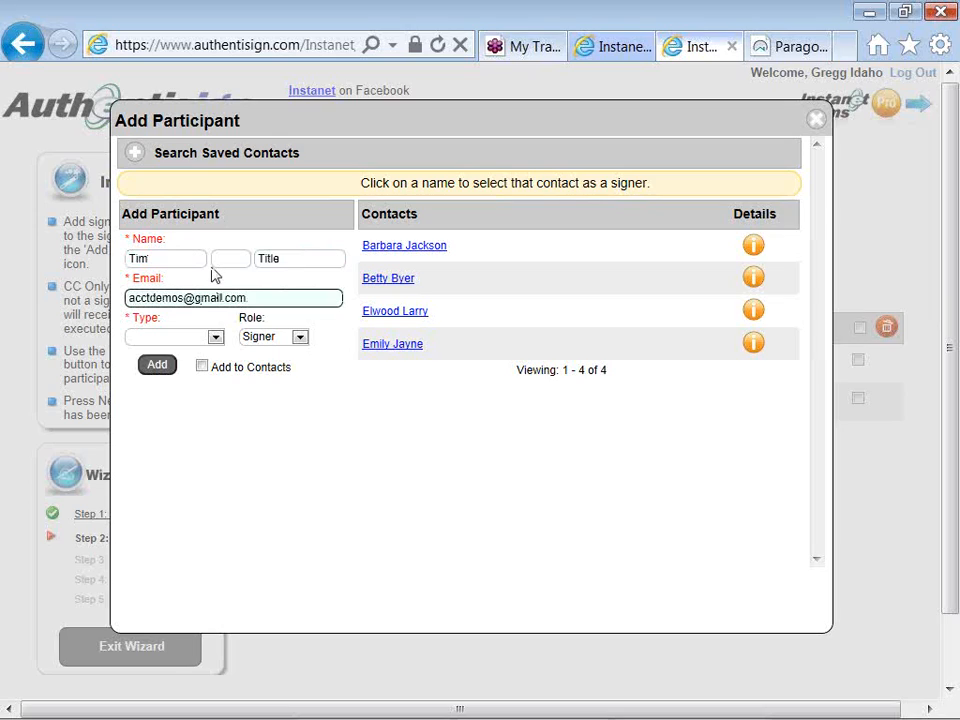
- Set the new participant's role to CC Only and type to Other, and add them to the signing and the saved contacts
click(279, 340)
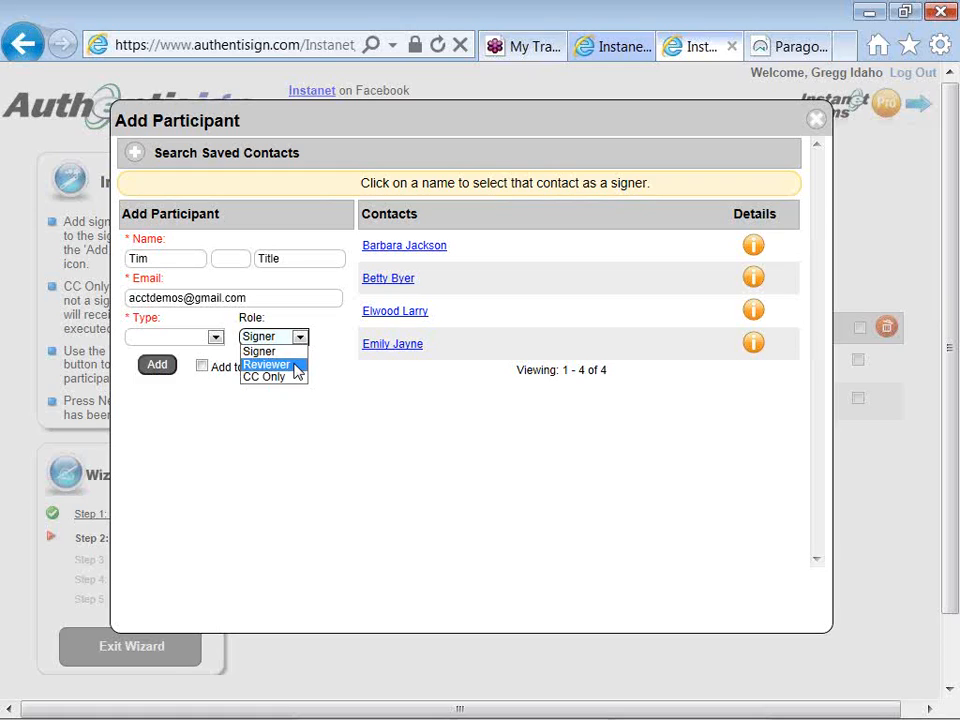
key(Down)
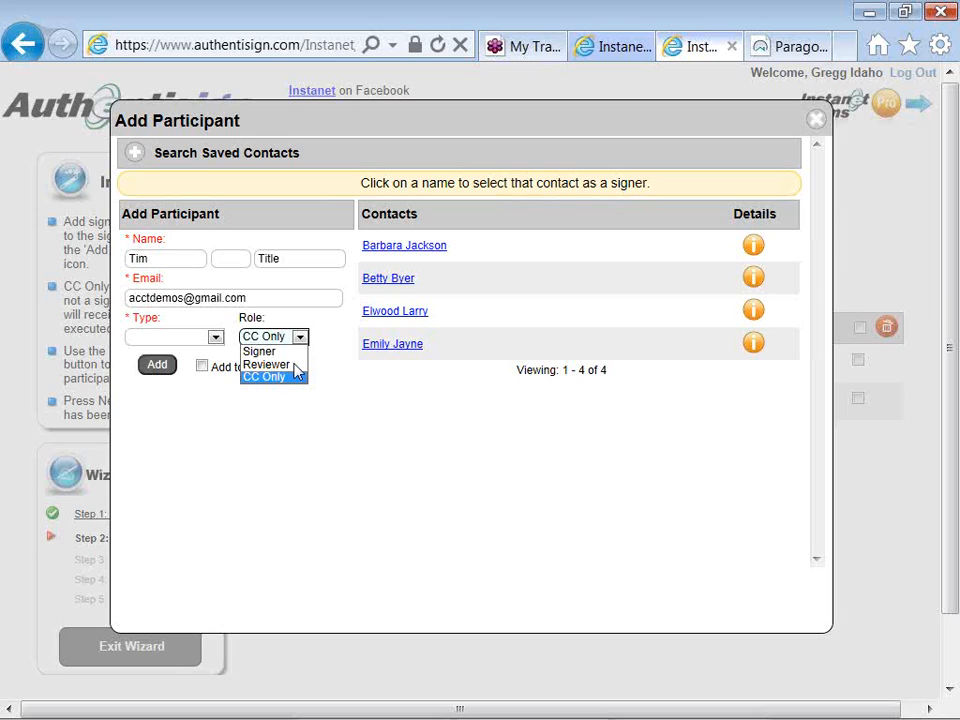
click(294, 380)
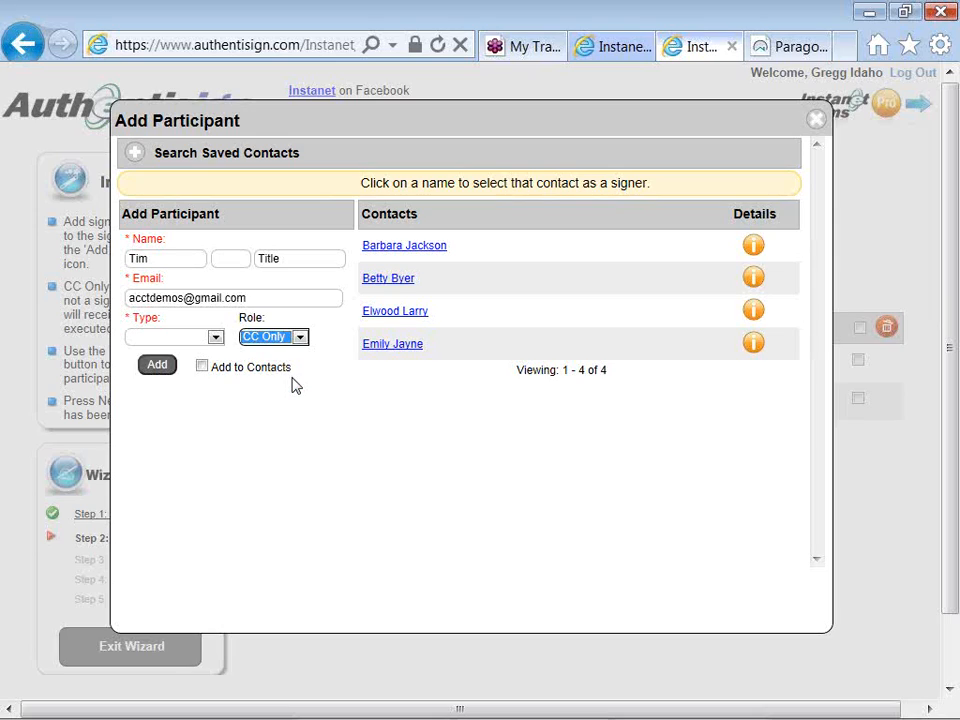
click(223, 411)
click(150, 338)
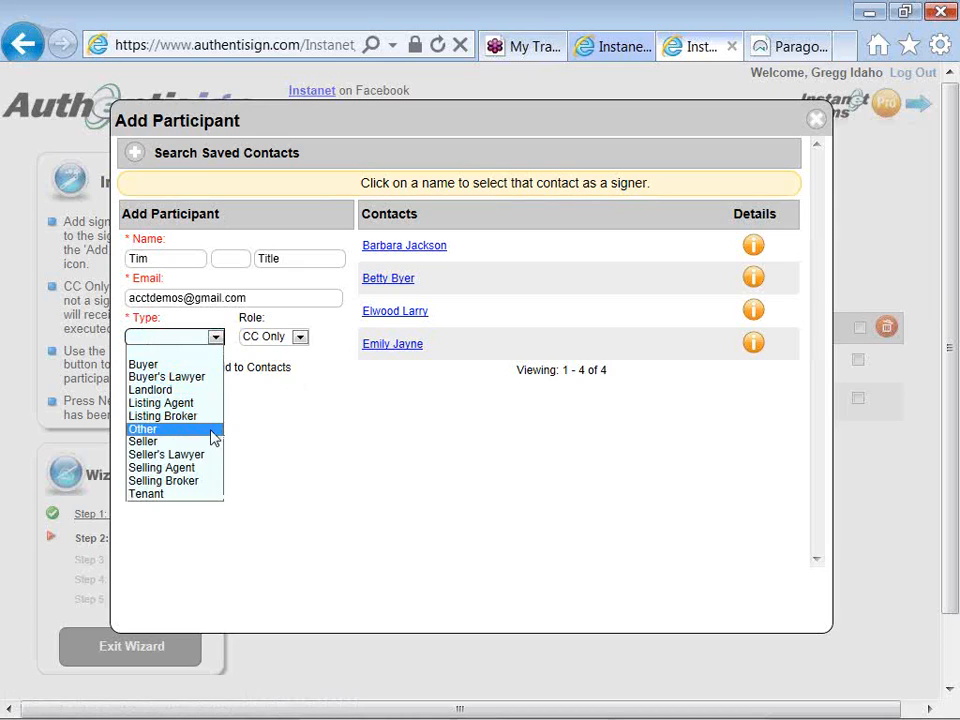
click(143, 428)
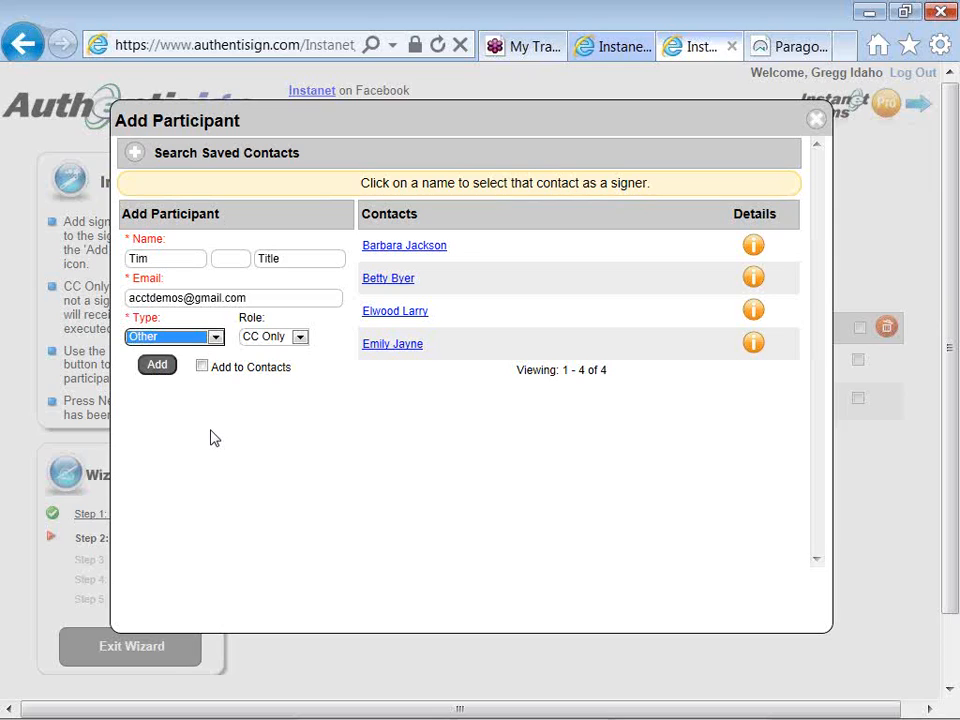
click(211, 431)
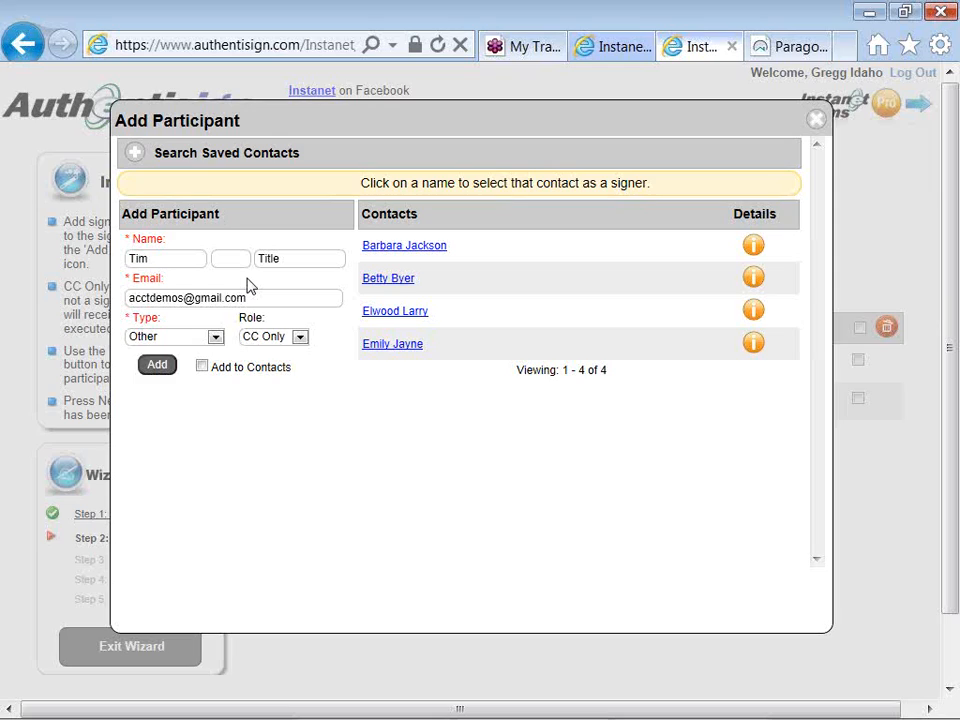
click(203, 368)
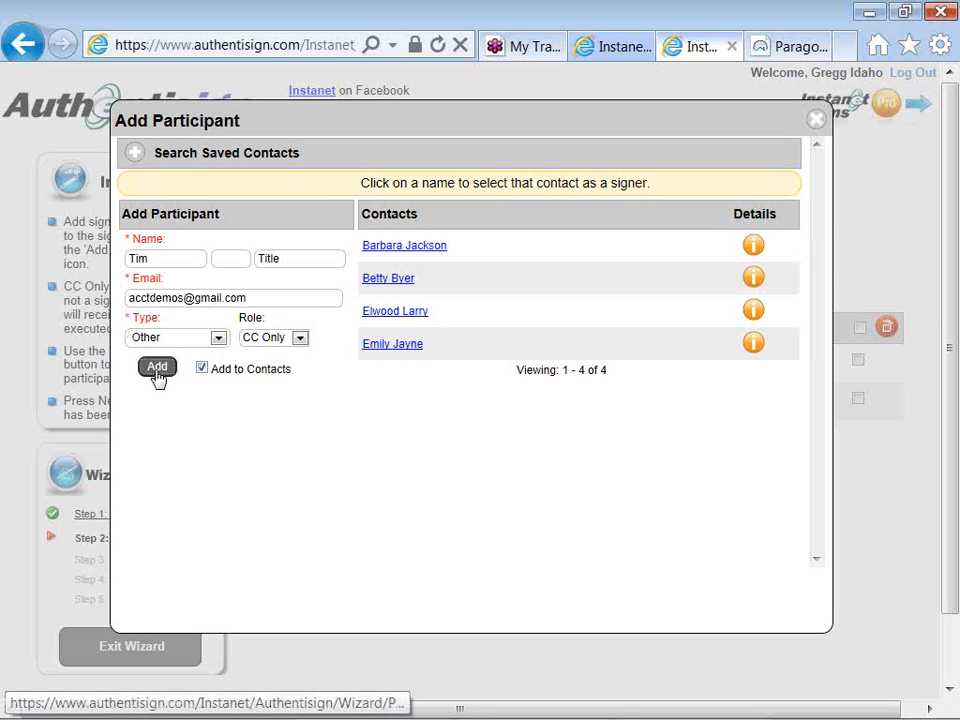
click(157, 370)
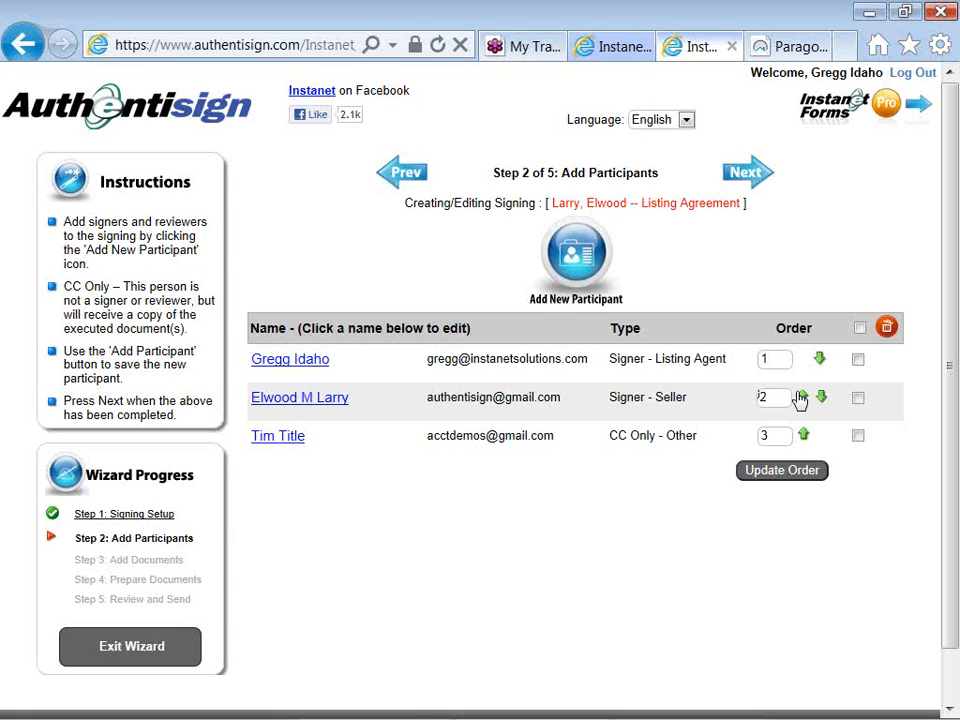
- Move the seller ahead of the listing agent in the signing order, update the order, and proceed to adding documents
click(801, 398)
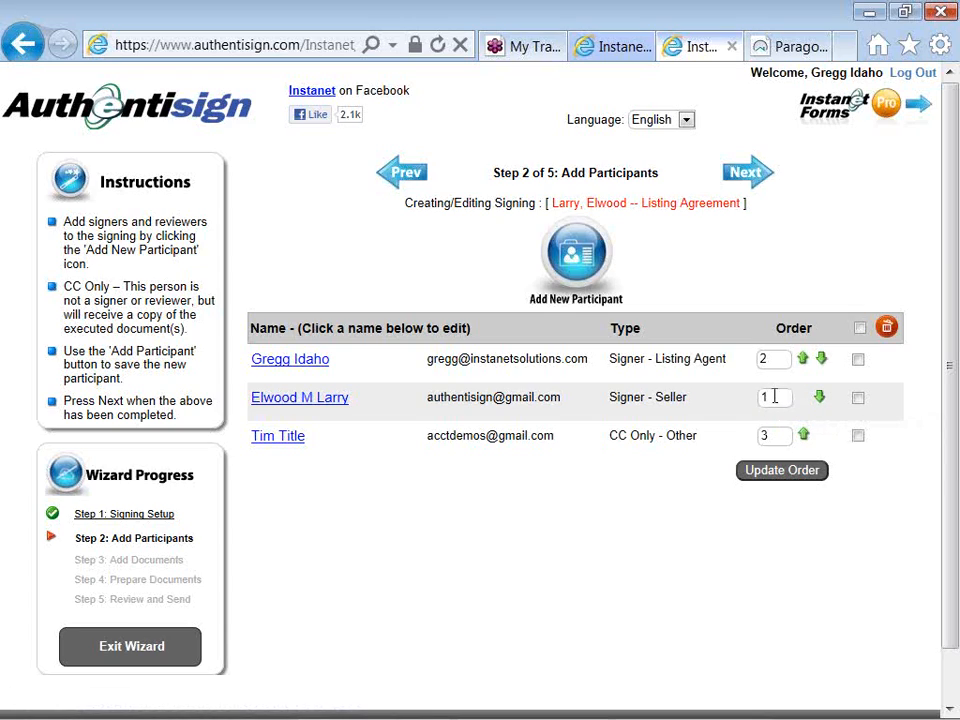
click(775, 480)
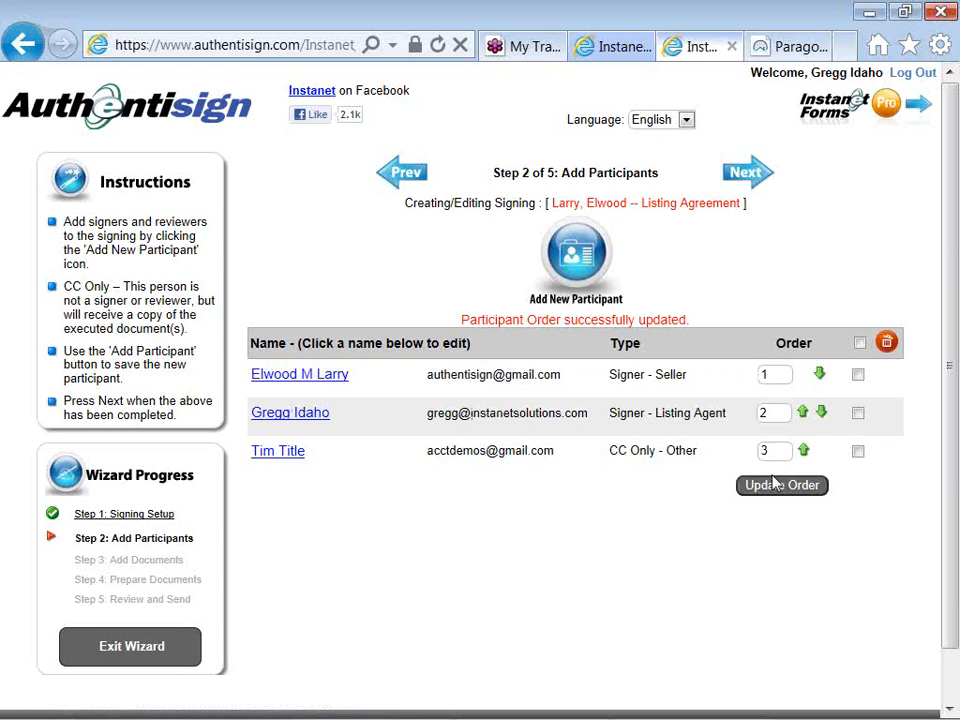
click(757, 190)
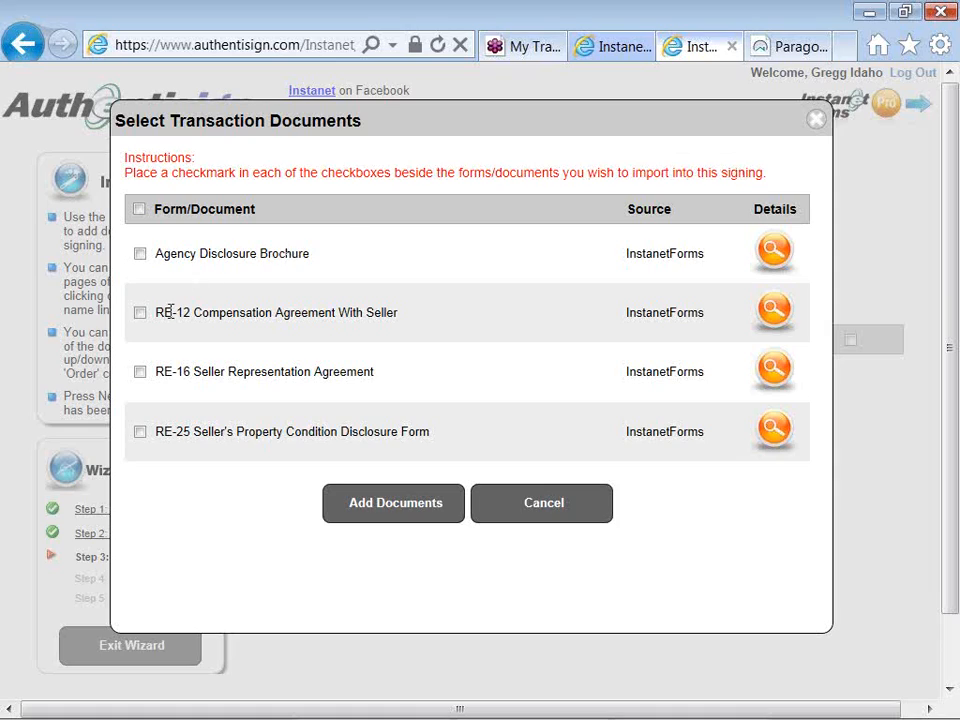
- Add the transaction's RE-16 Seller Representation Agreement and Agency Disclosure Brochure to the signing
click(140, 372)
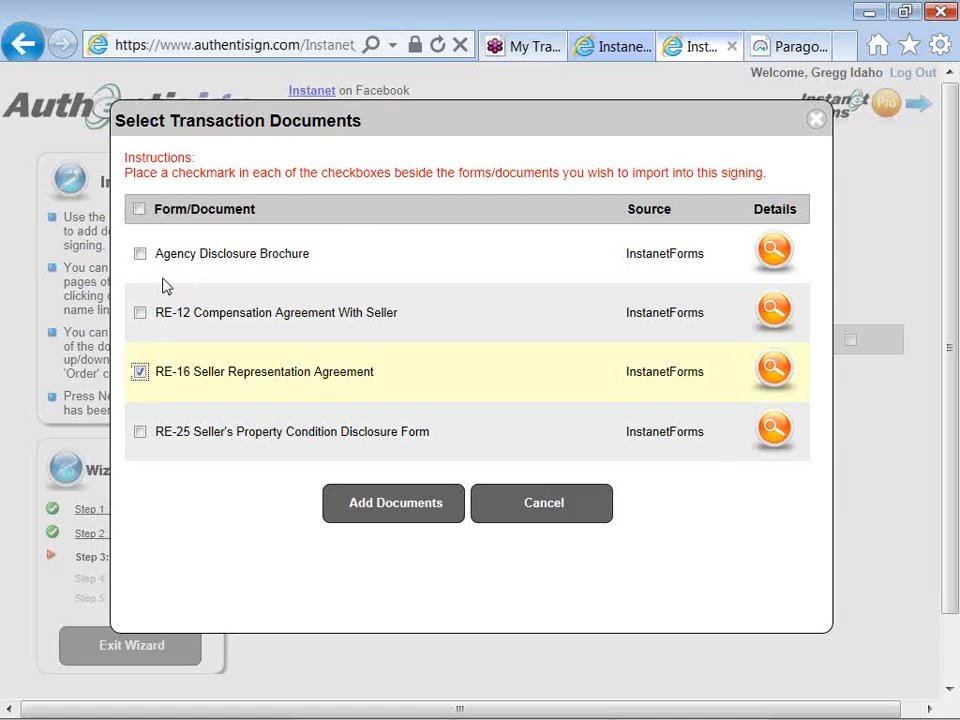
click(141, 255)
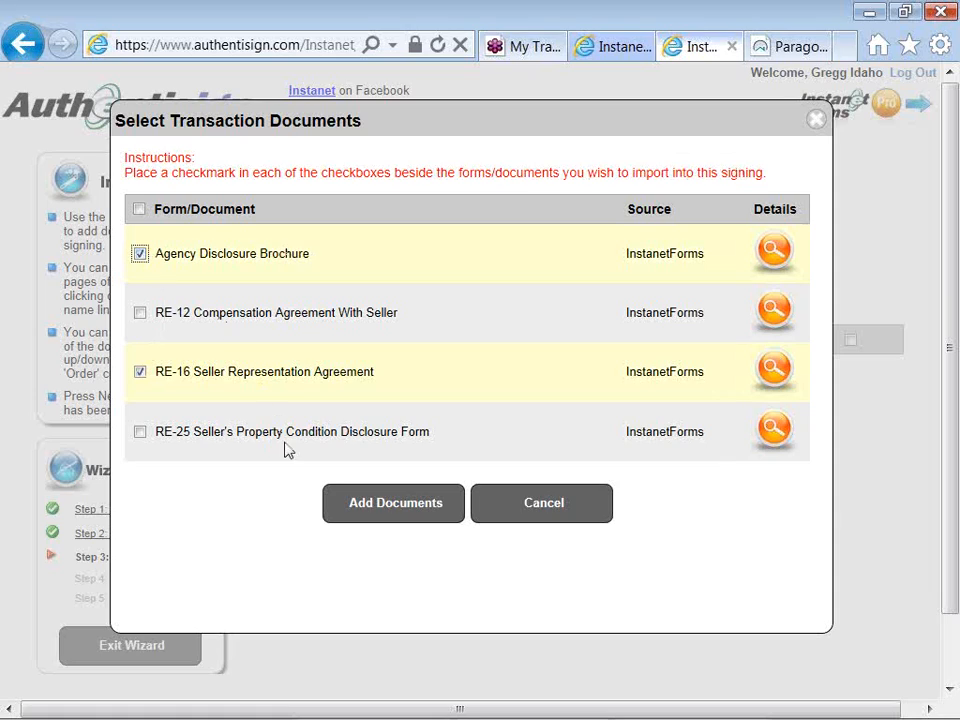
click(350, 506)
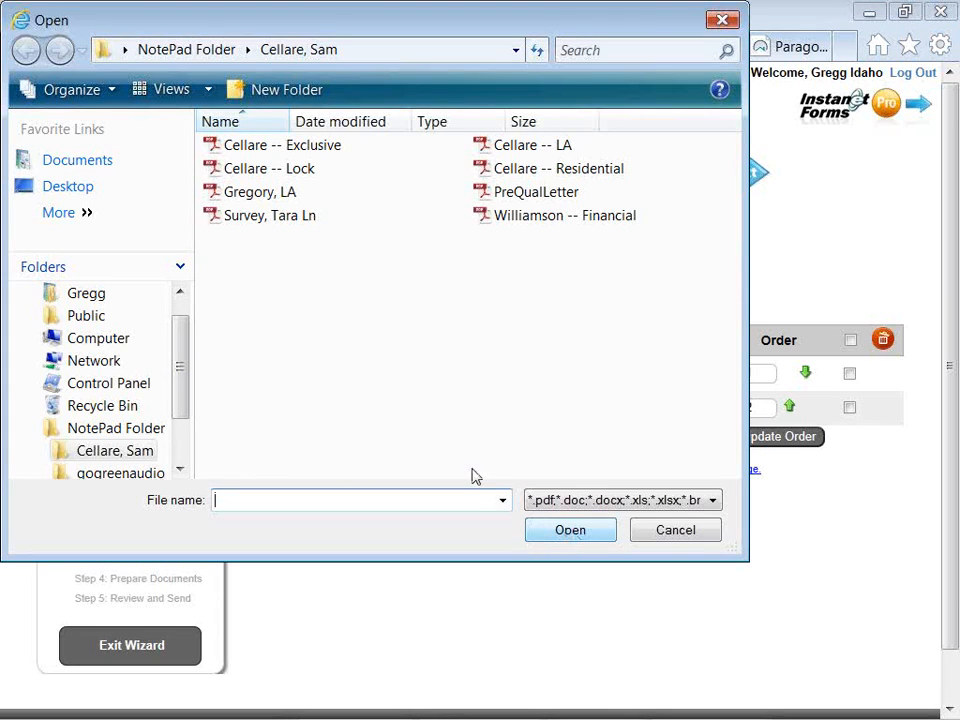
- Upload the "Survey, Tara Ln" PDF file from the computer to the signing's documents
drag(531, 296, 298, 225)
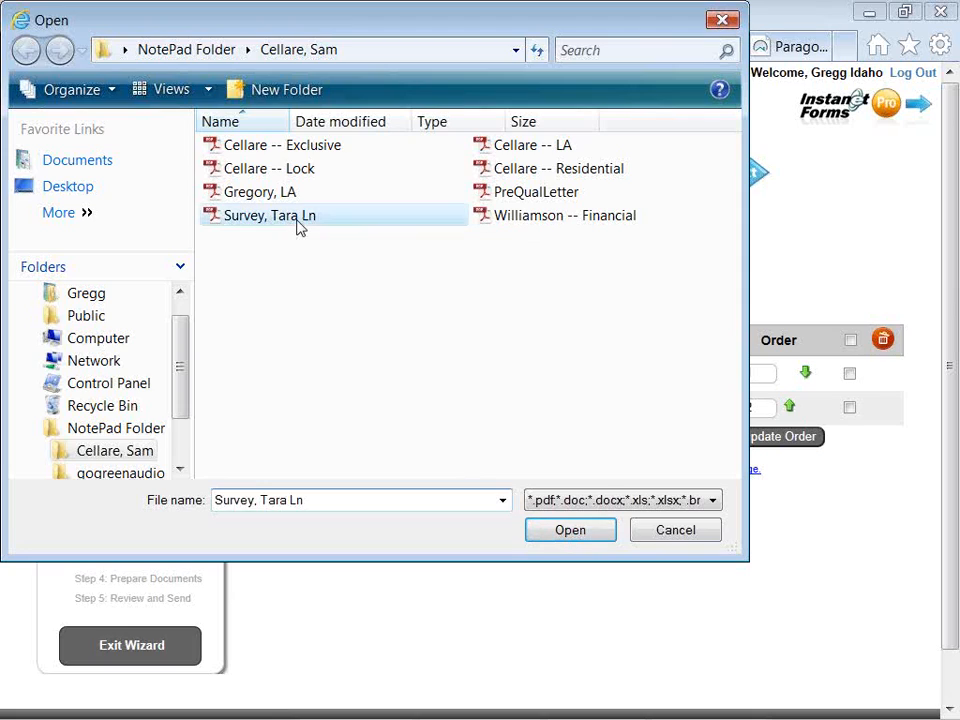
double_click(298, 225)
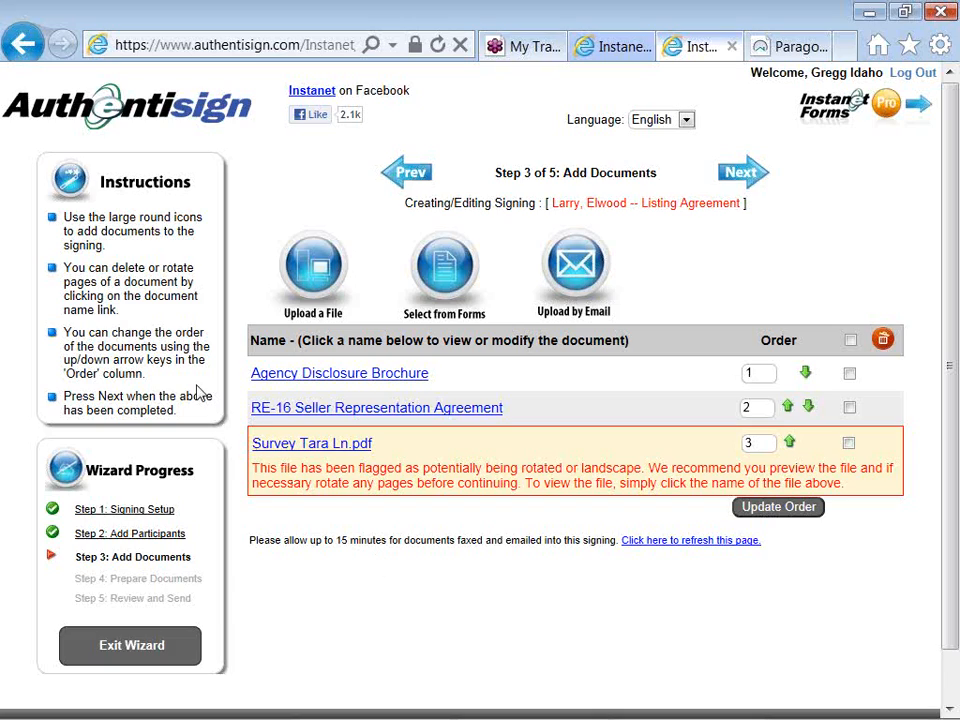
drag(120, 310, 64, 264)
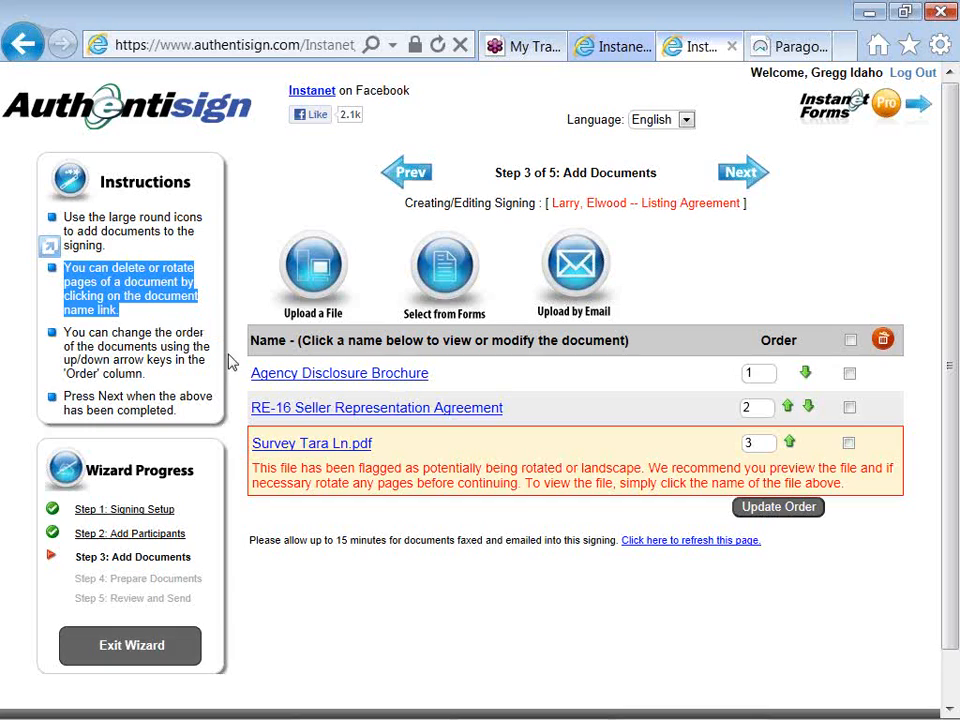
click(236, 419)
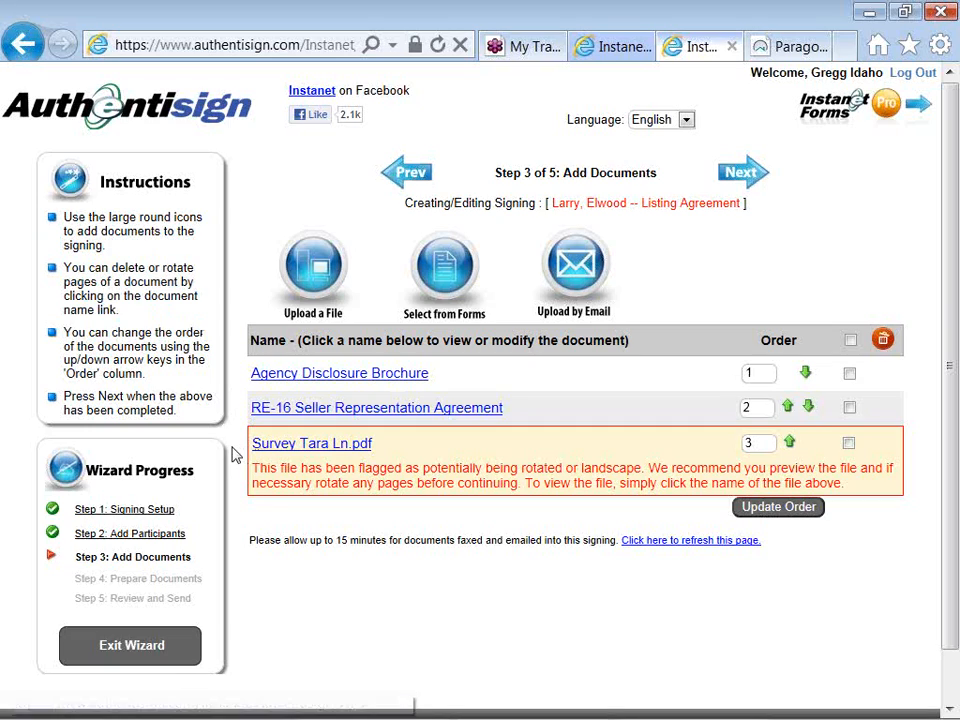
- Open the preview of Survey Tara Ln.pdf and rotate page 1 by 90 degrees clockwise, accepting the reset of saved annotations
click(258, 447)
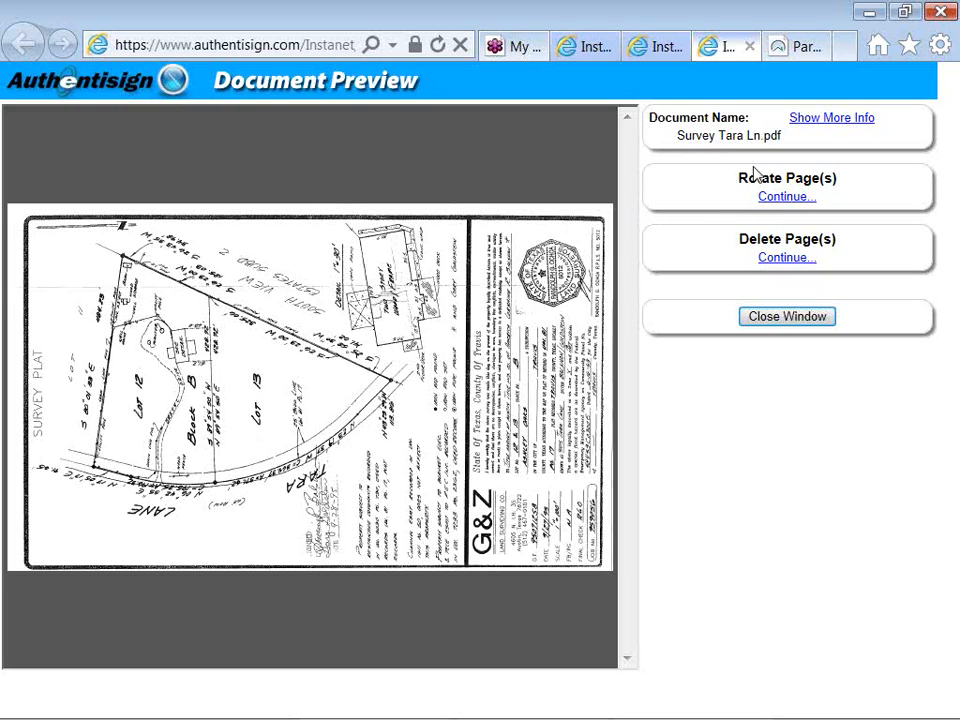
click(777, 197)
text(1)
click(779, 242)
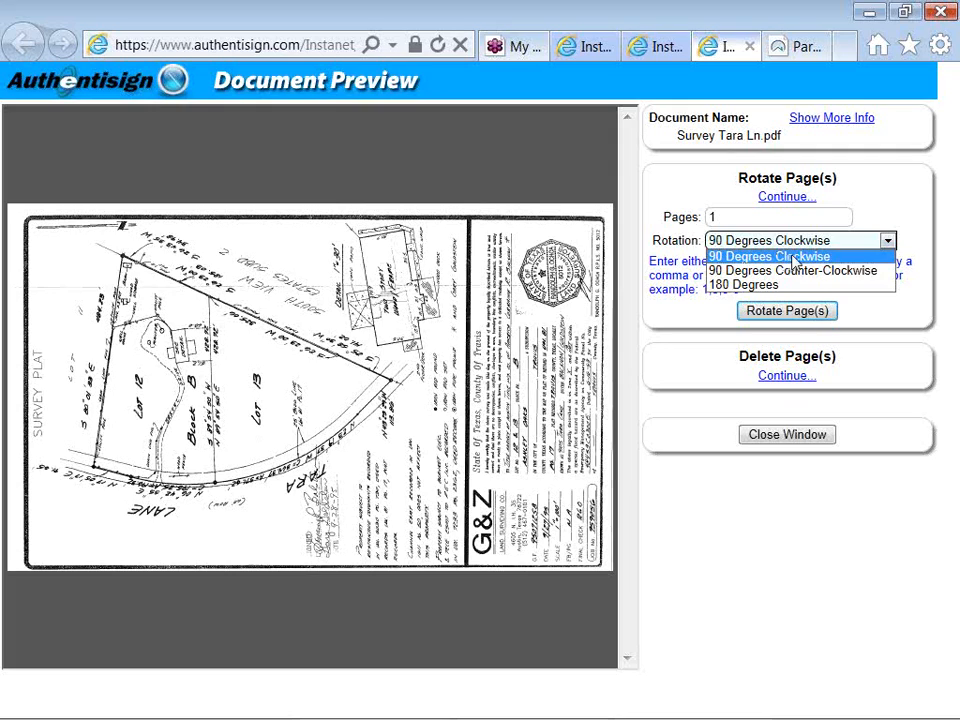
click(805, 256)
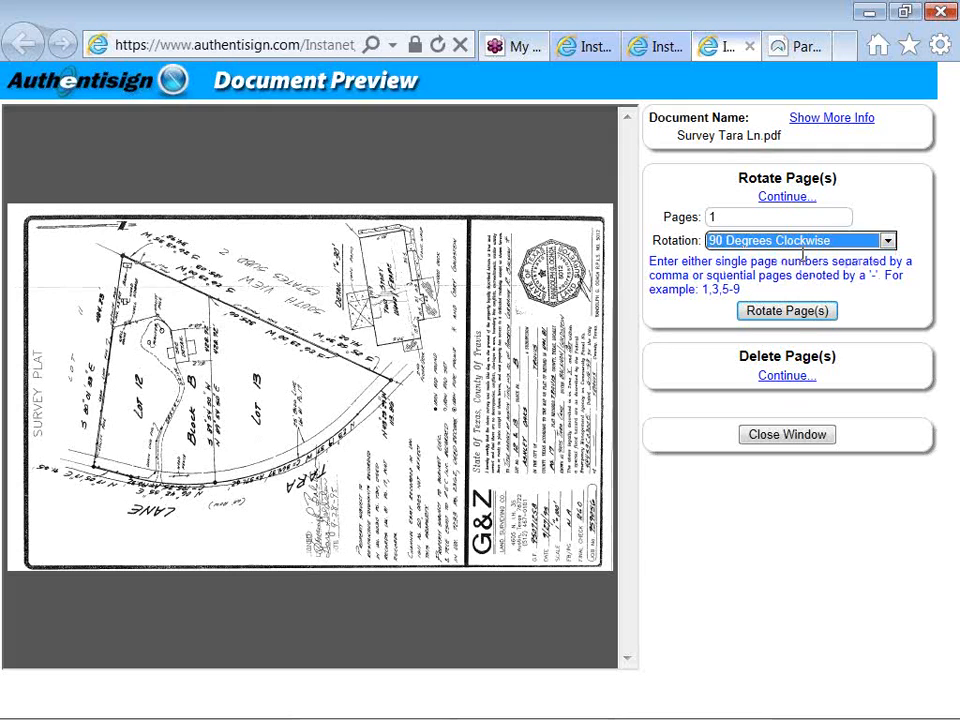
click(785, 313)
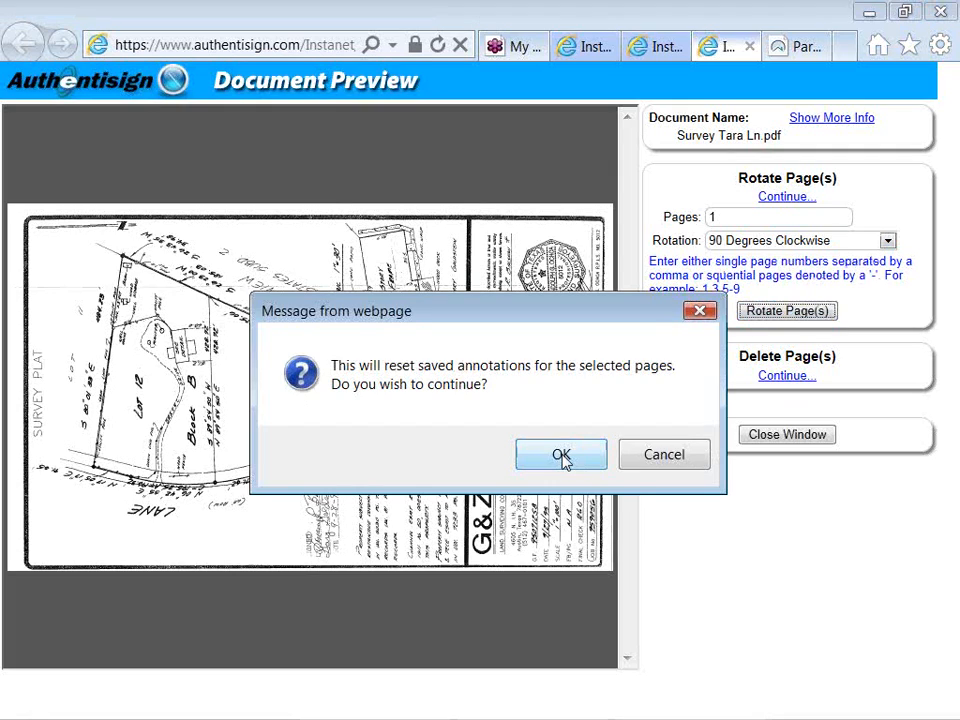
click(561, 455)
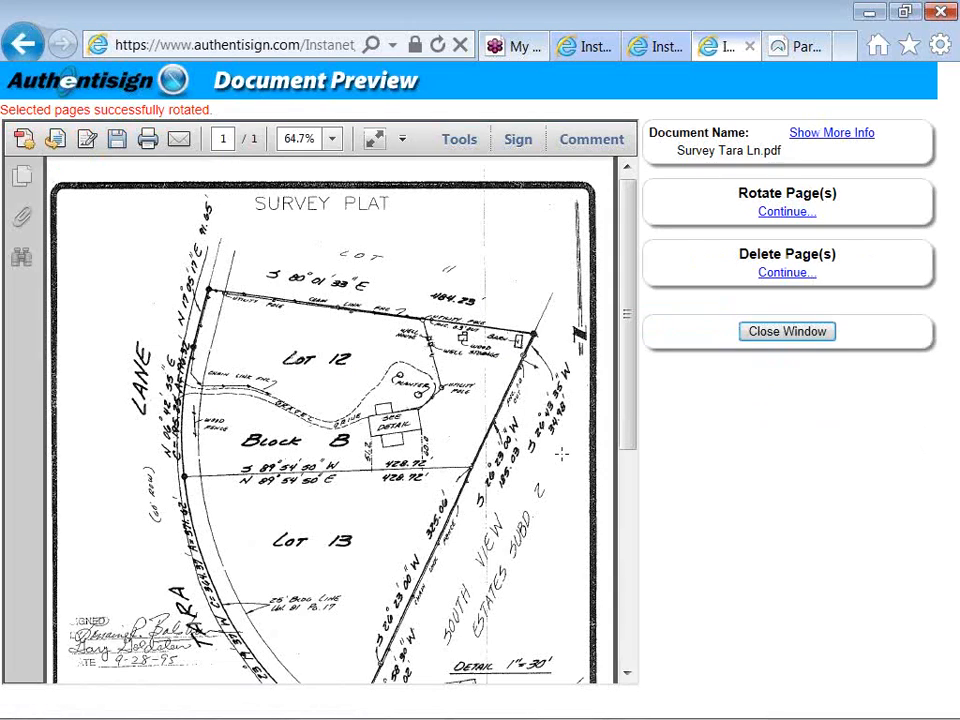
- Show the page deletion options for the survey, look over the rotated page, and close the document preview
click(778, 275)
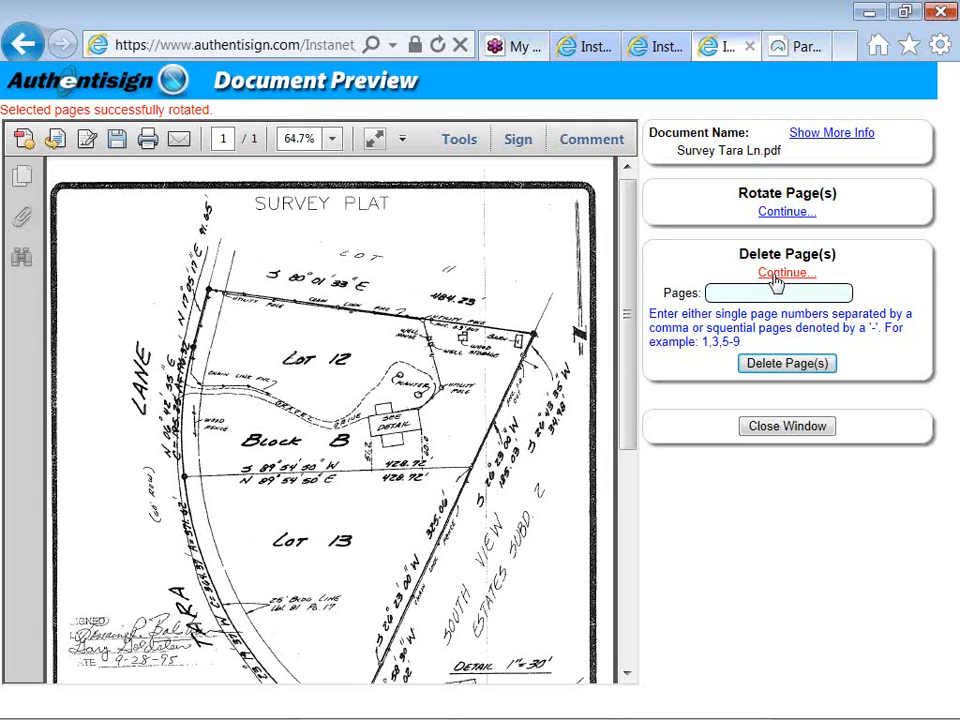
scroll(776, 284, down, 2)
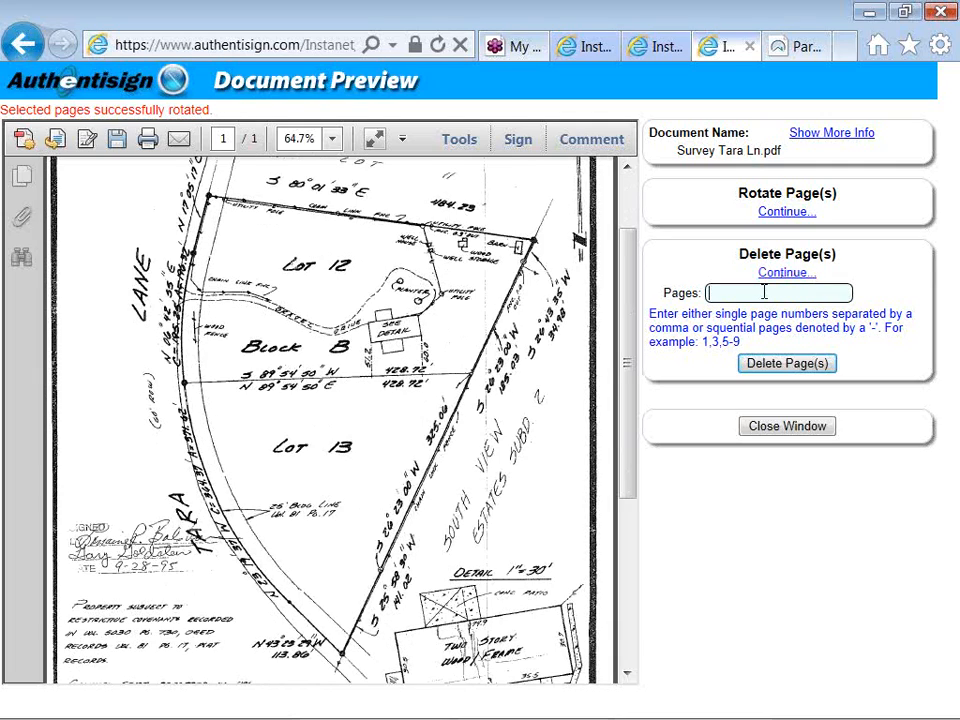
click(752, 425)
click(557, 467)
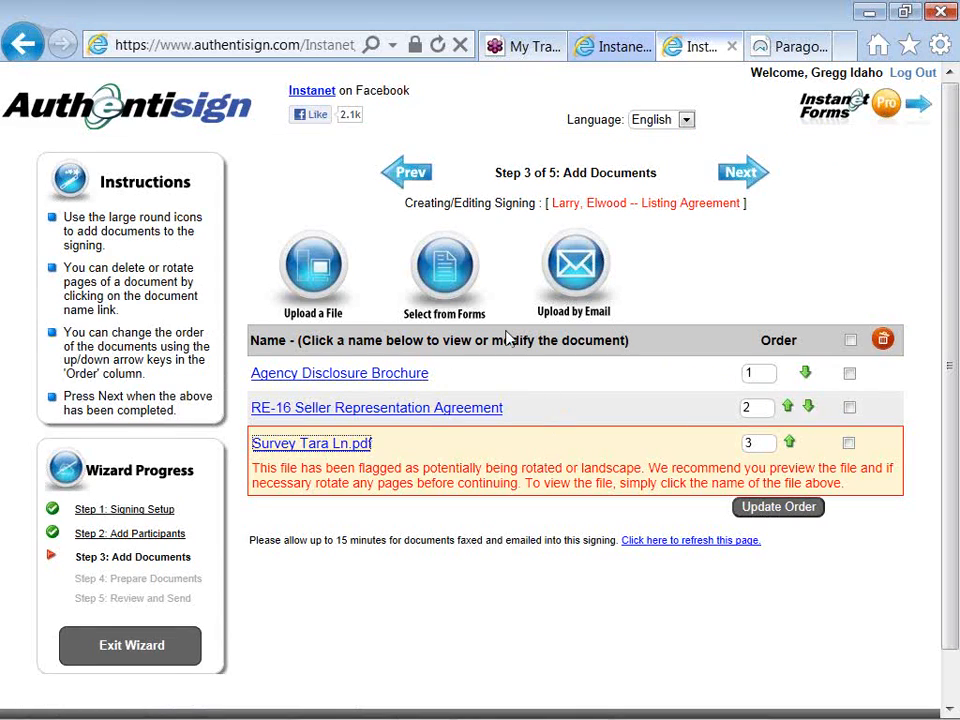
click(443, 284)
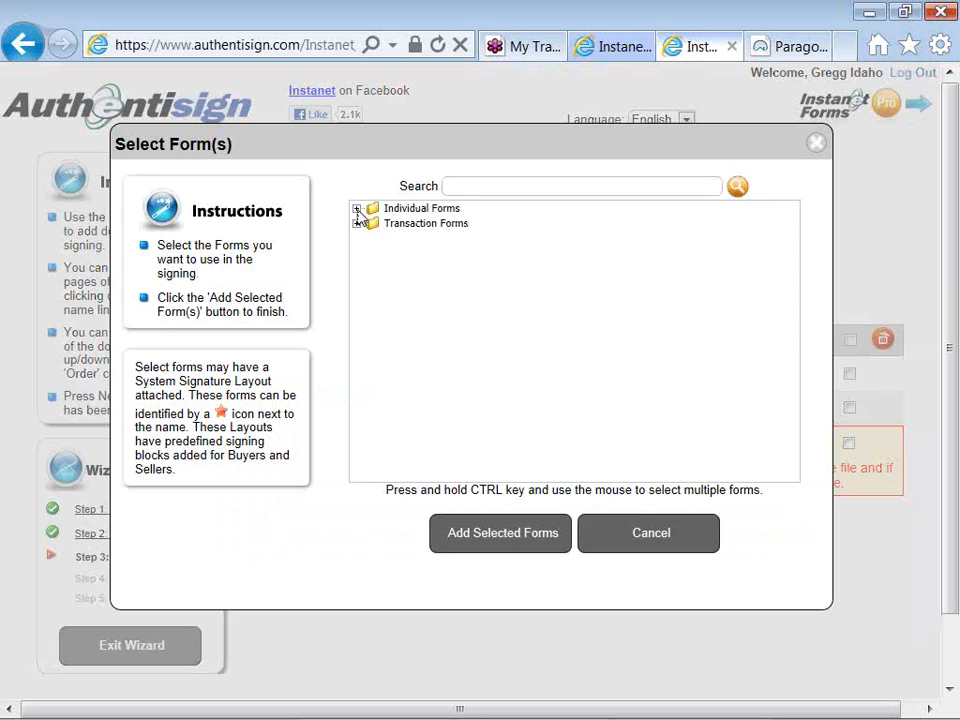
click(357, 209)
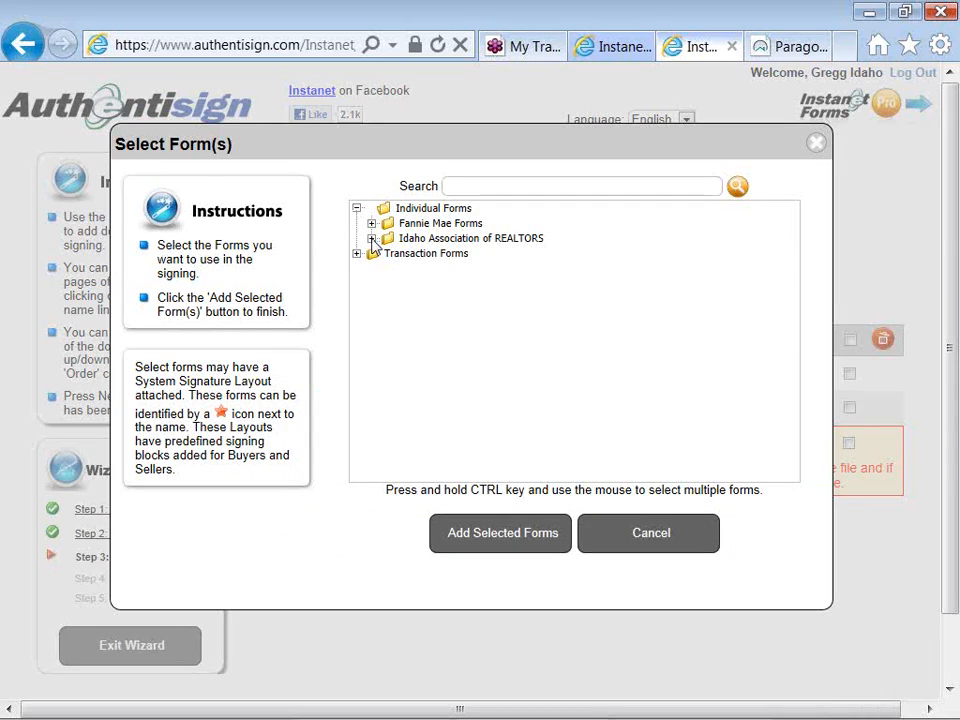
click(371, 239)
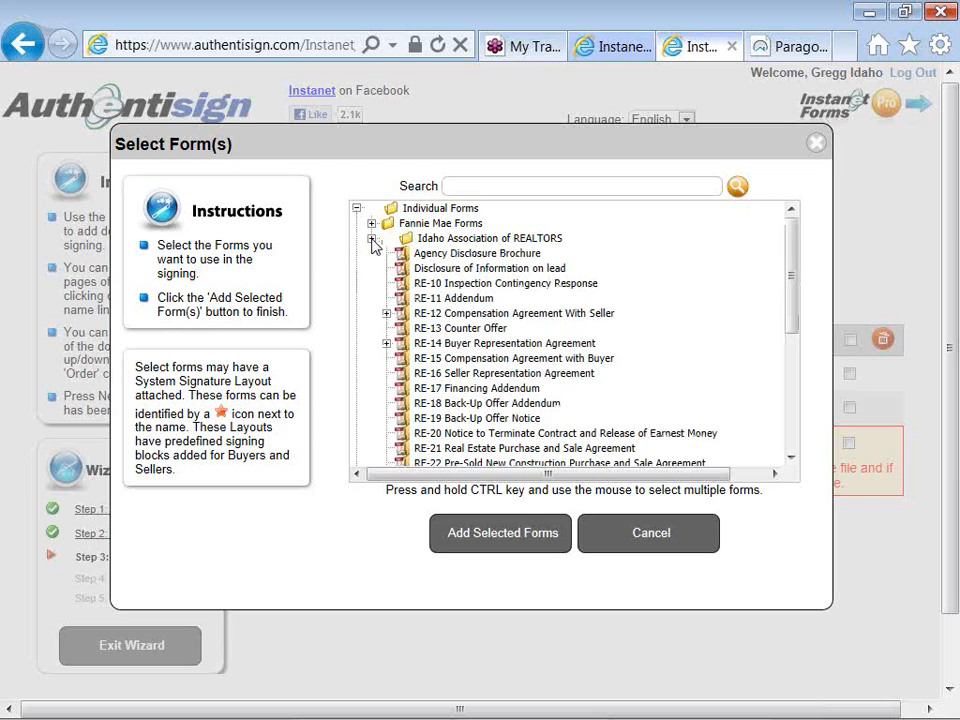
click(386, 314)
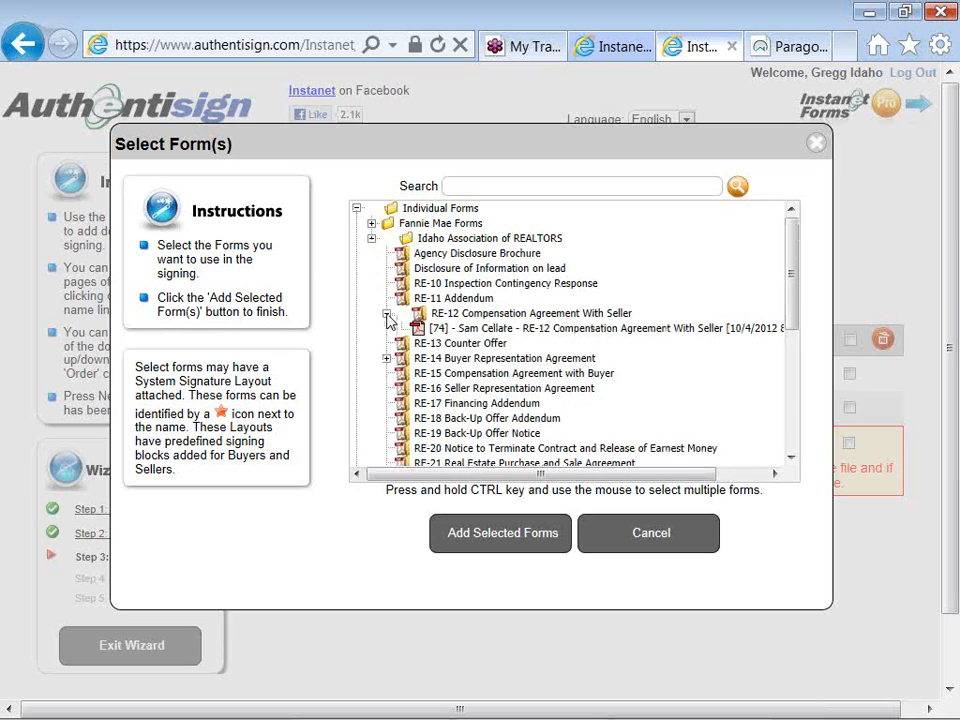
click(572, 328)
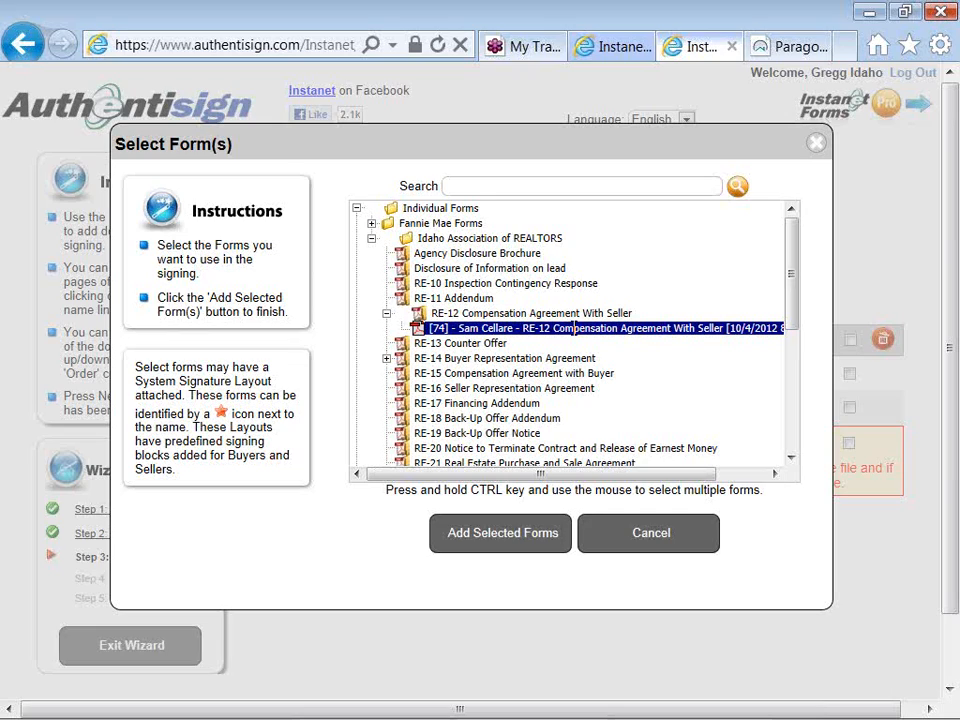
click(645, 535)
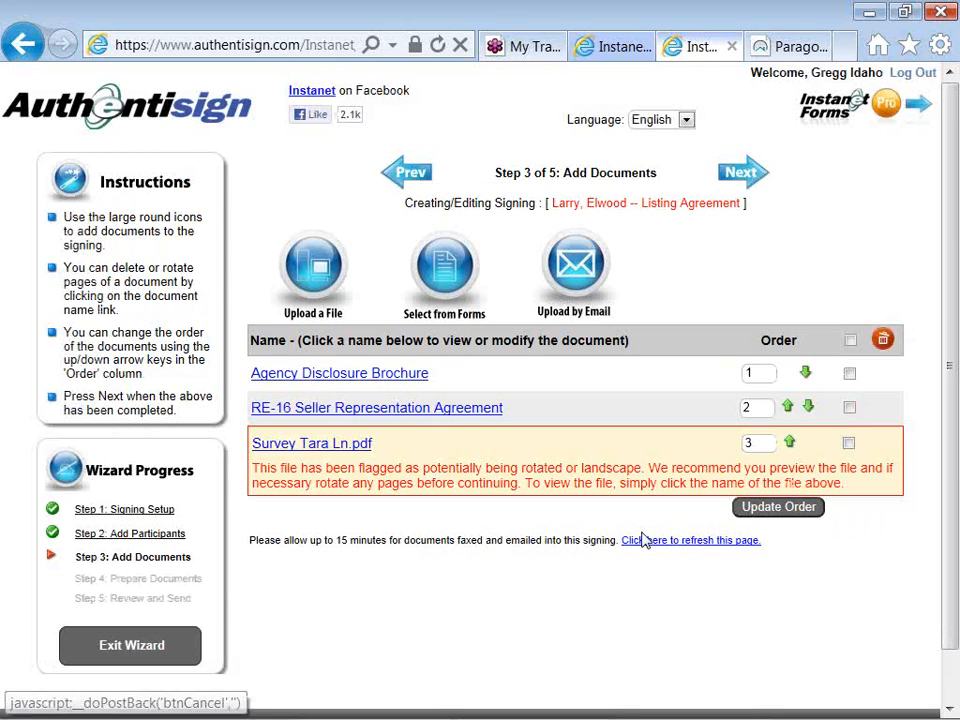
- Proceed to preparing the documents and fit the Agency Disclosure Brochure to the width of the viewing area
click(737, 185)
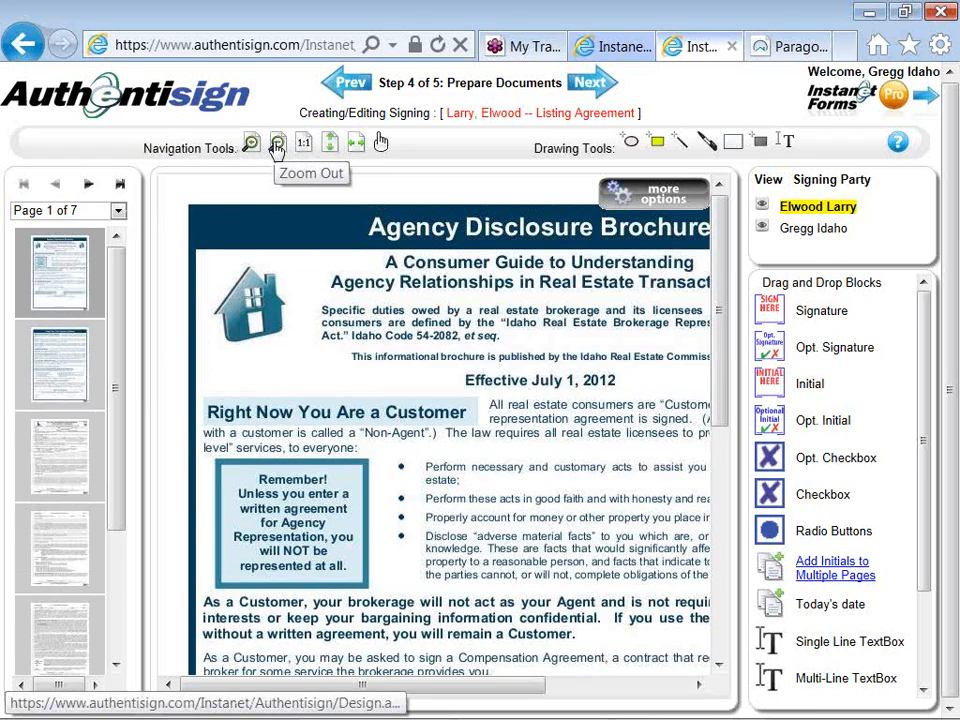
click(357, 148)
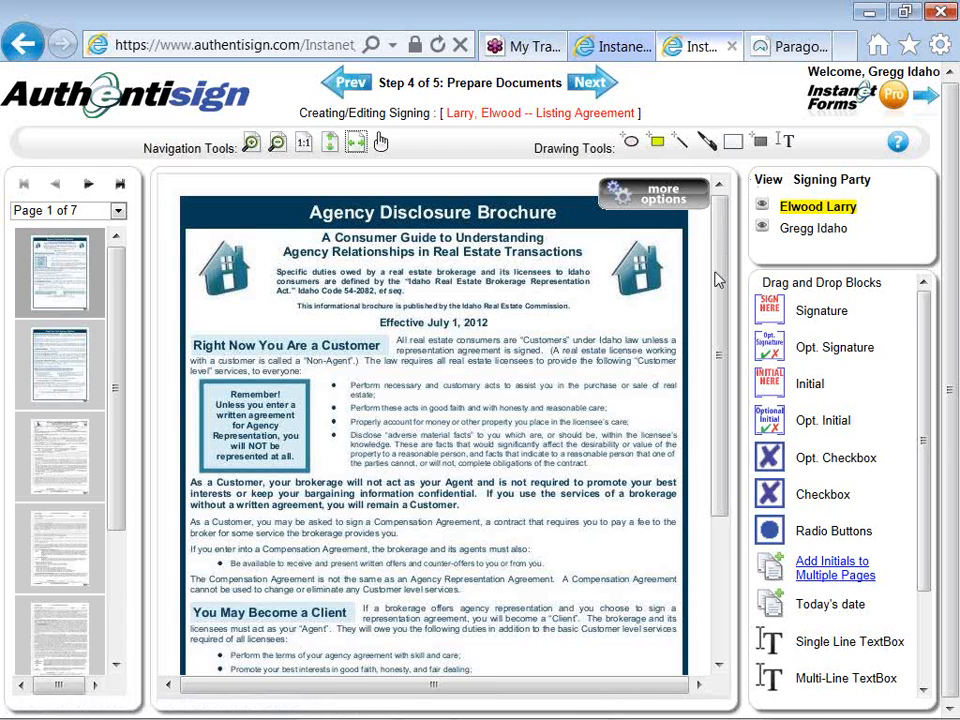
drag(718, 282, 714, 312)
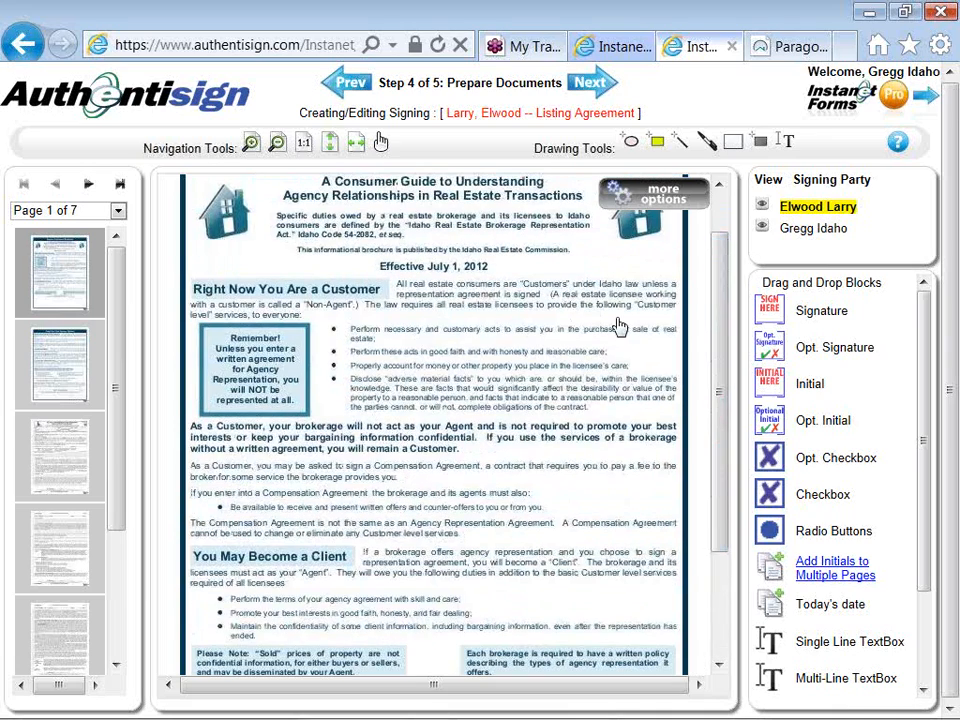
- Place a seller signature block on the first Signature line of the brochure's page 2 and enlarge it slightly
click(63, 381)
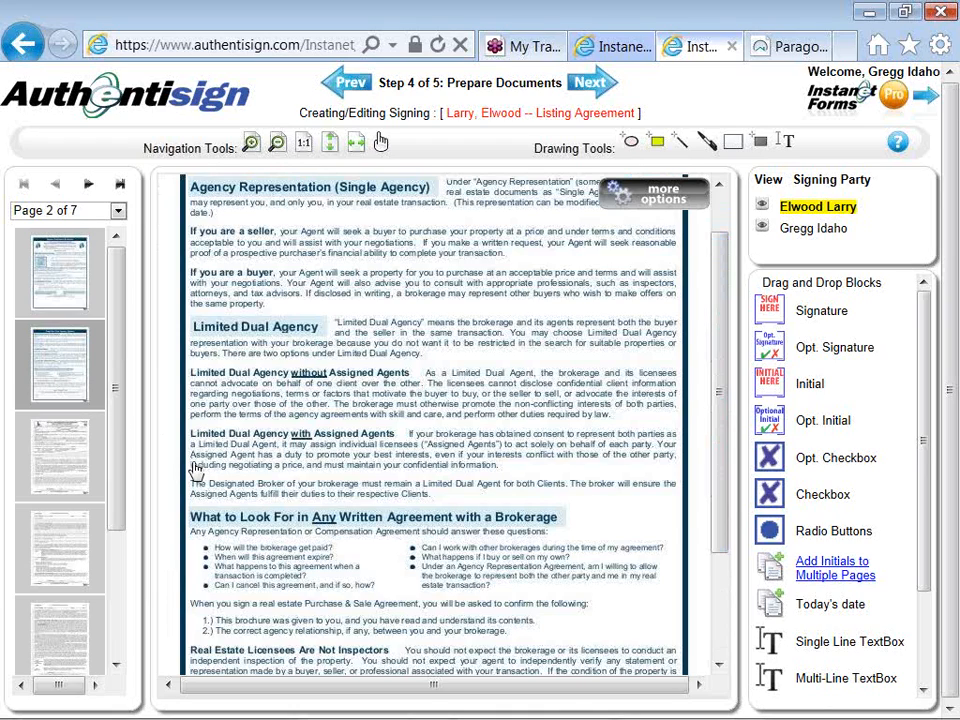
scroll(196, 472, down, 3)
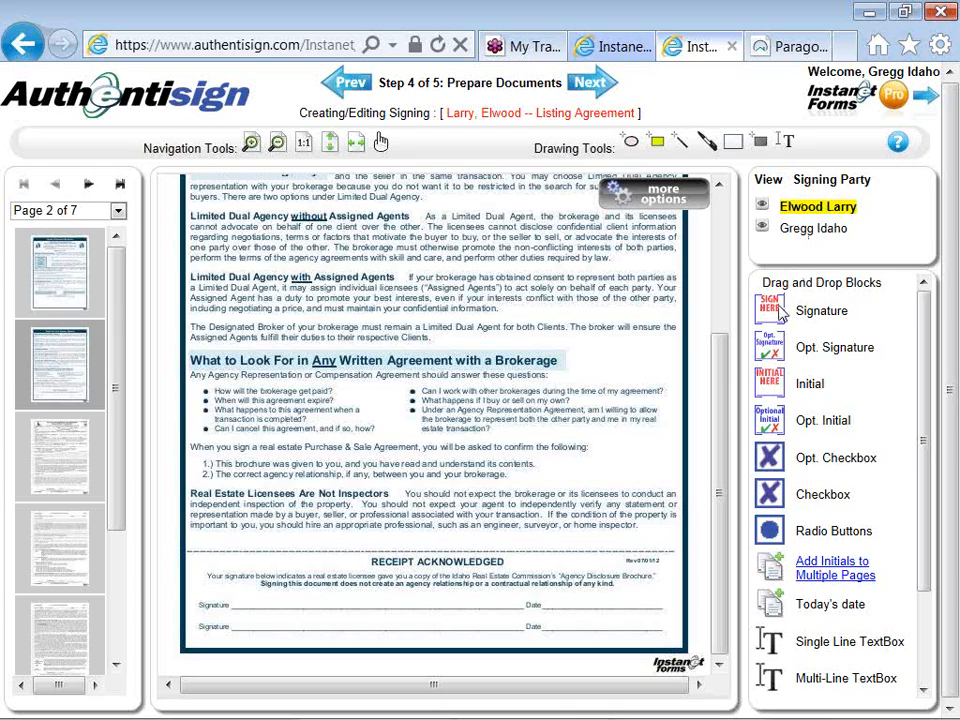
mouse_move(777, 312)
mouse_down()
mouse_move(657, 310)
mouse_move(659, 369)
mouse_move(266, 543)
mouse_up()
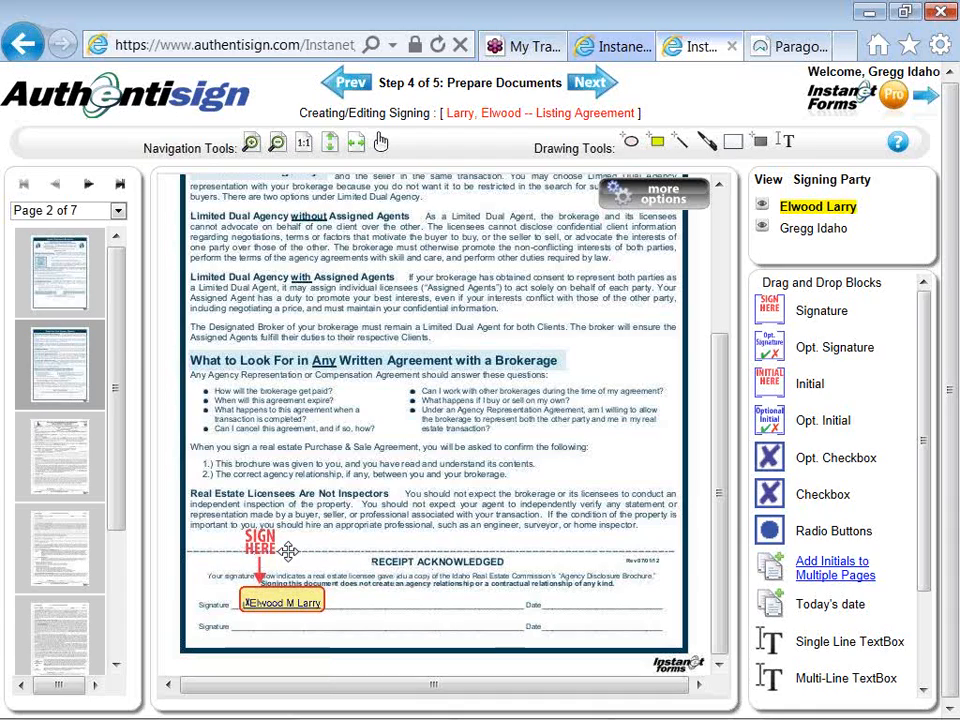
click(288, 551)
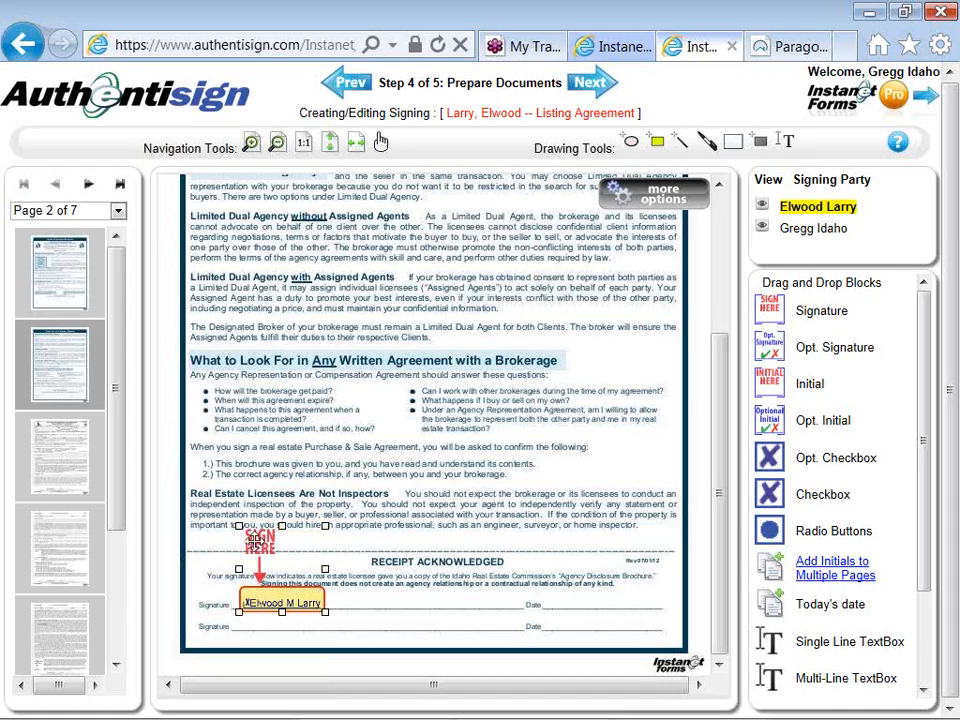
drag(237, 524, 228, 508)
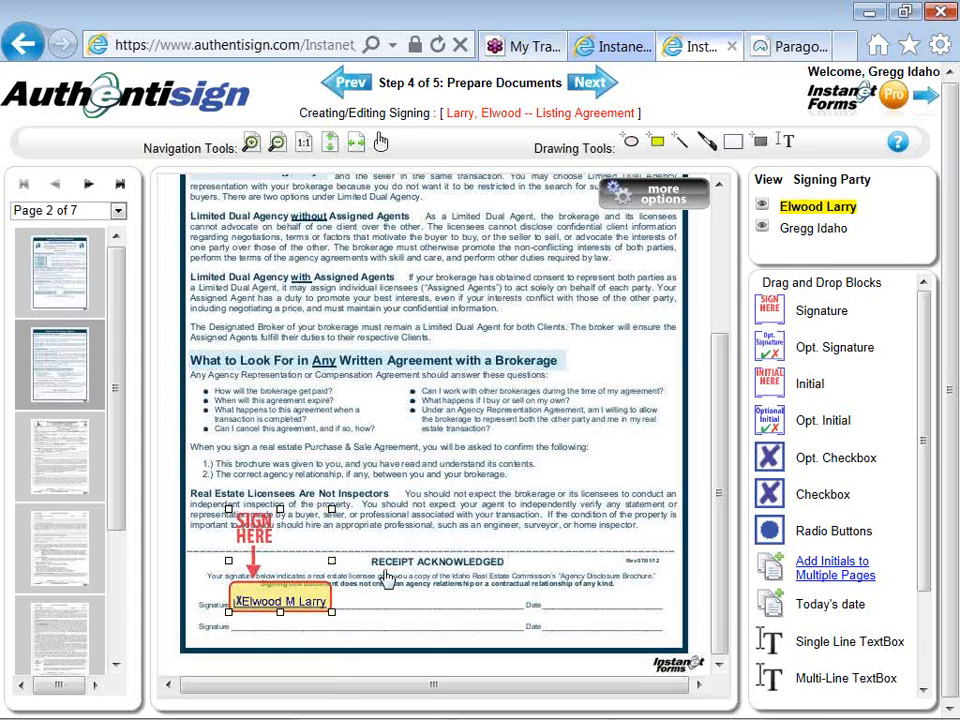
- Add a date stamp to the seller's signature block and move it onto the Date line beside the signature
right_click(286, 551)
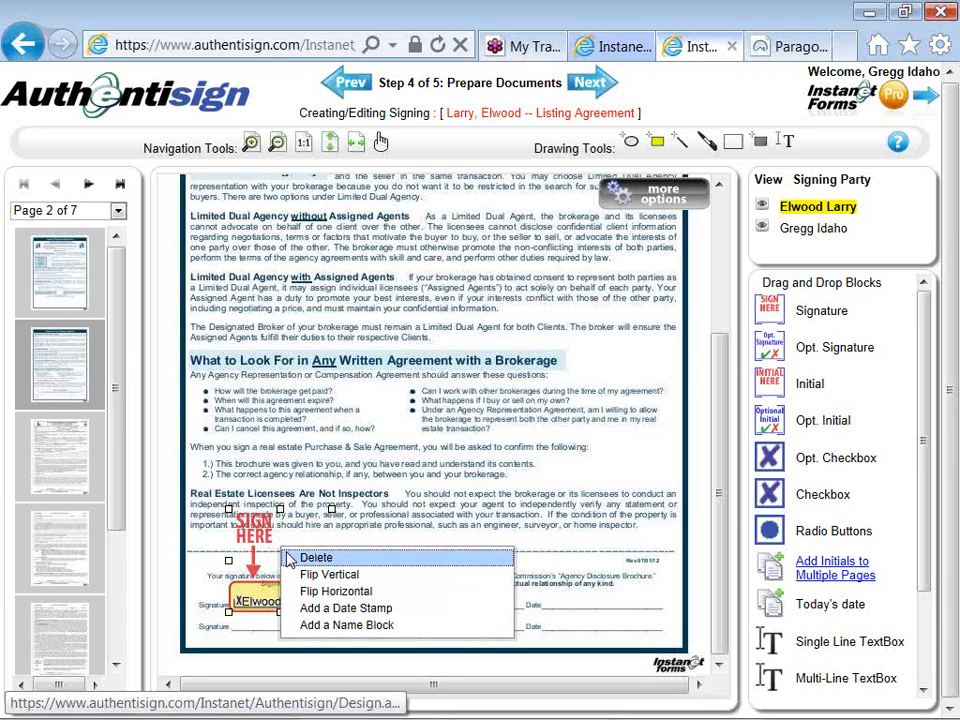
click(292, 609)
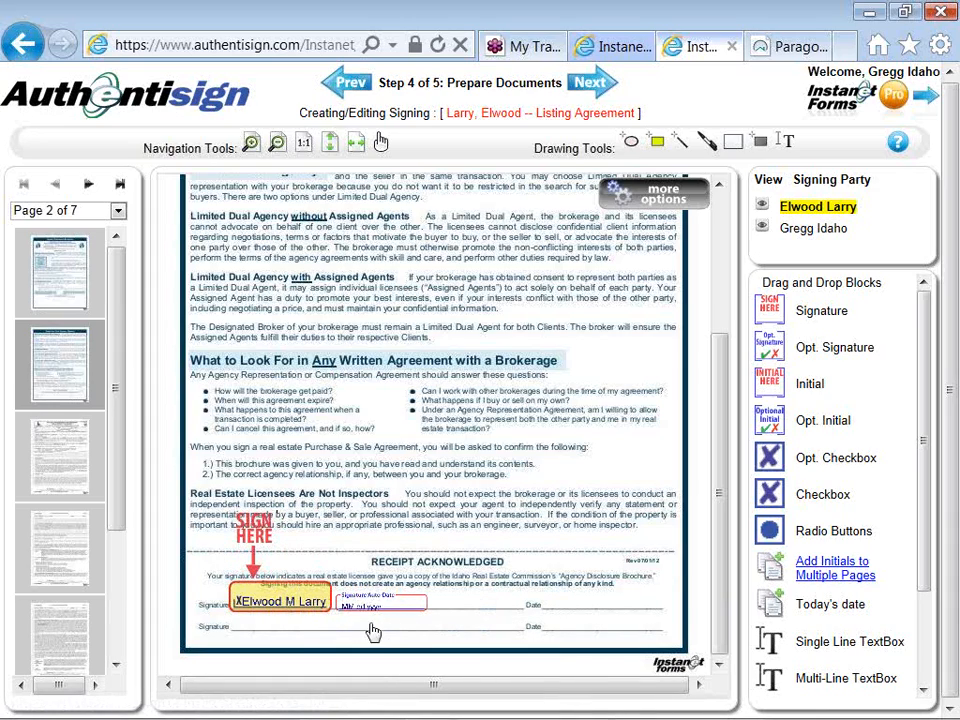
mouse_move(387, 601)
mouse_down()
mouse_move(596, 599)
mouse_move(649, 579)
mouse_move(660, 586)
mouse_up()
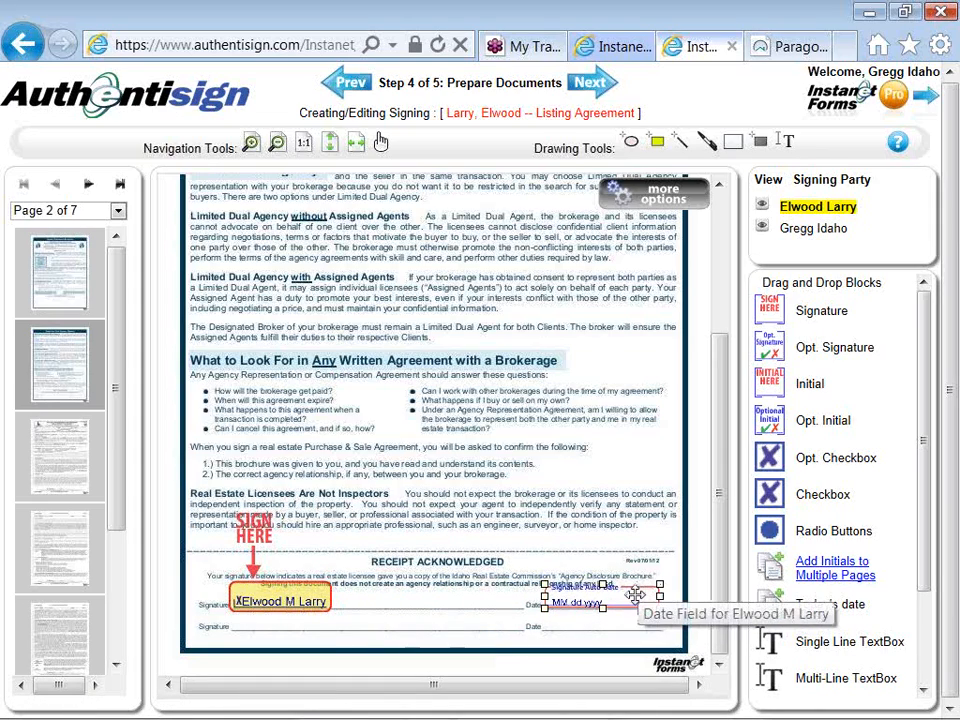
- Show the available options for the seller's date stamp and signature block on page 2, closing each without changes
right_click(636, 596)
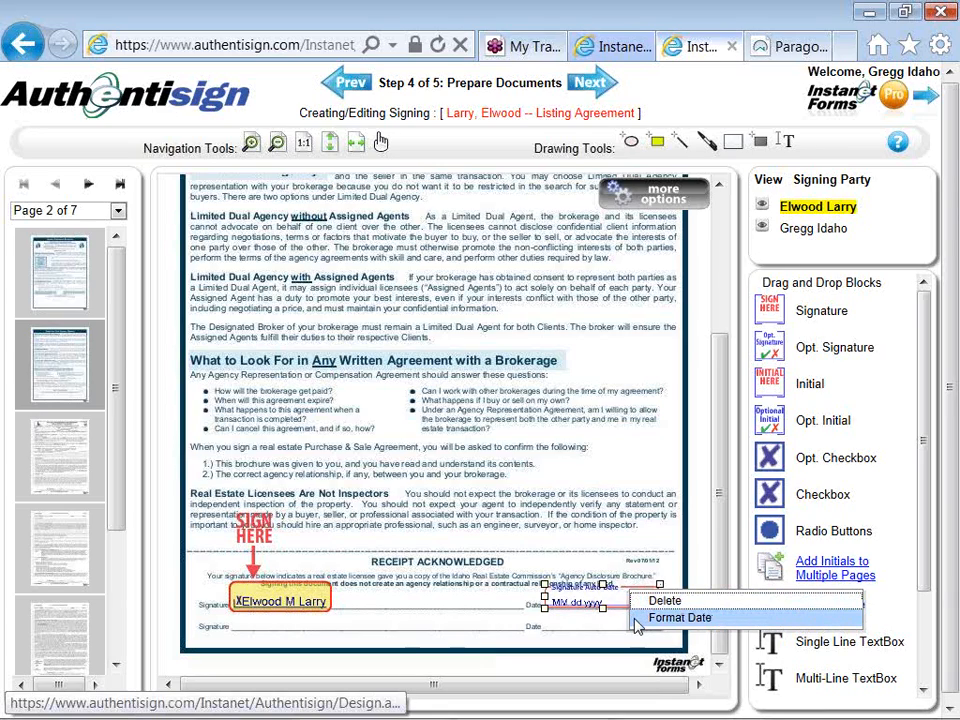
click(350, 598)
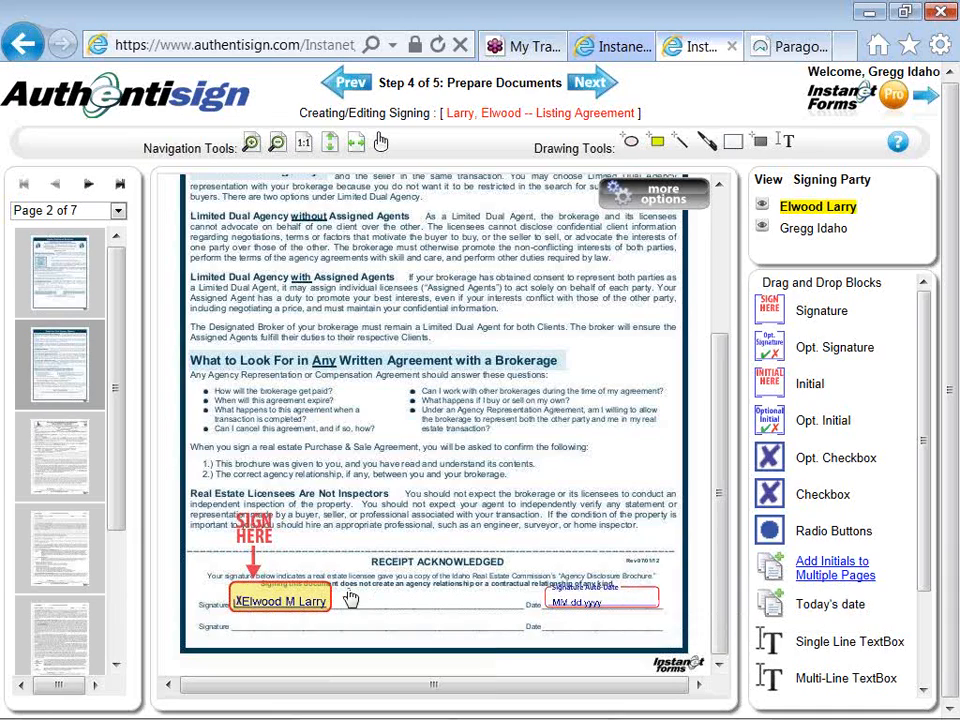
right_click(296, 562)
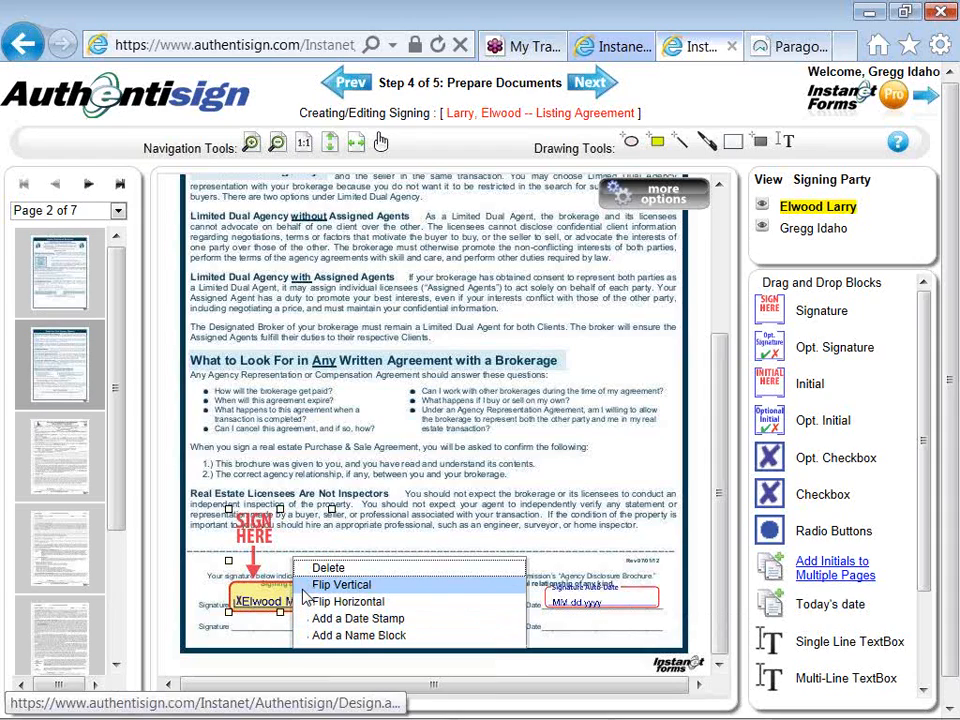
click(390, 543)
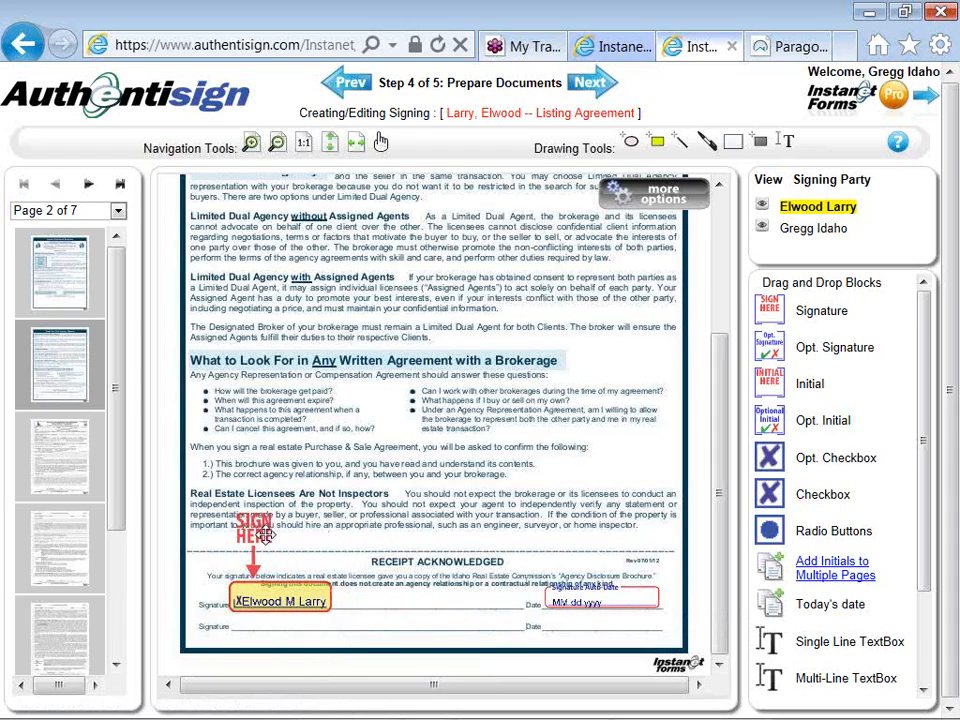
- Place seller initial blocks on page 4 at the Multiple Listing Service Authorization and Lockbox Authorization initial lines
click(52, 448)
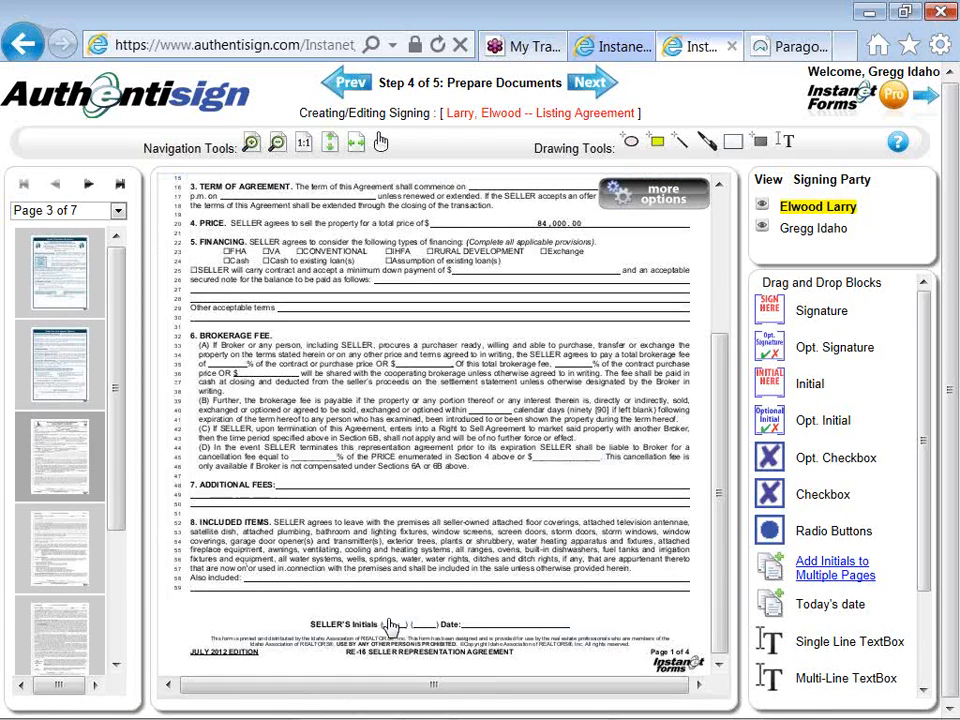
click(73, 559)
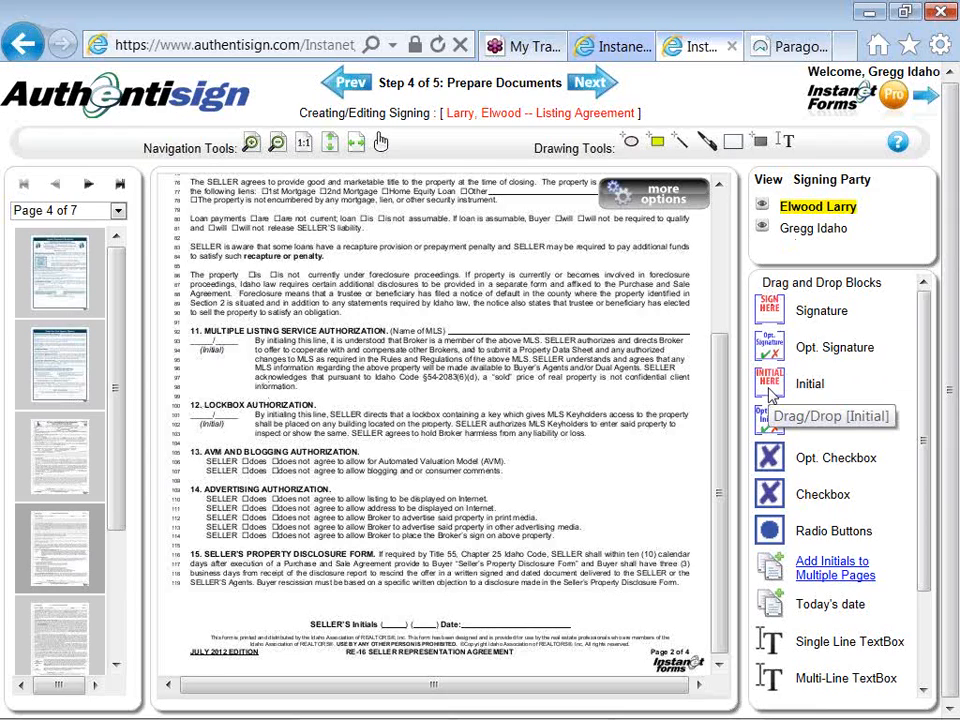
drag(770, 397, 199, 363)
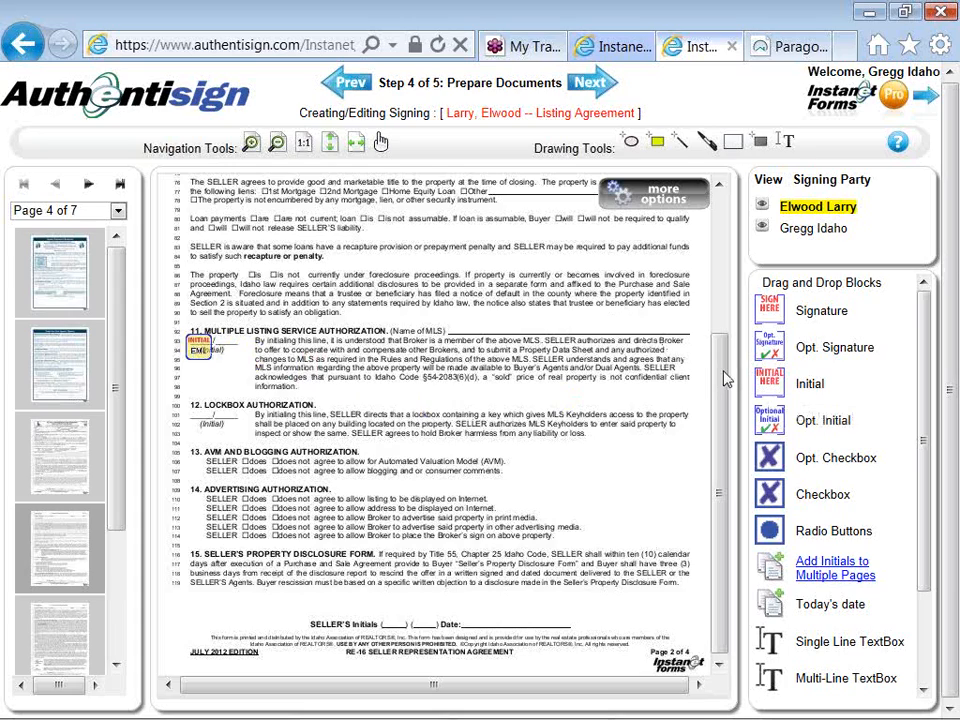
drag(762, 392, 400, 425)
drag(307, 446, 202, 414)
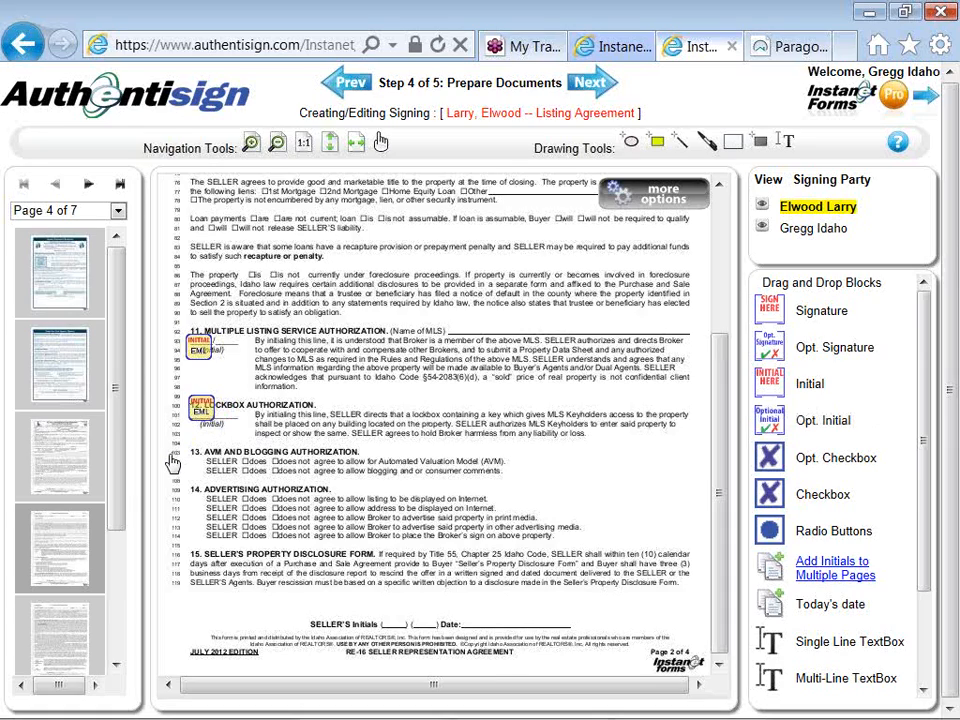
- Place a seller initial block on page 5 at the Limited Dual Agency and/or Assigned Agency initials line
drag(111, 497, 116, 626)
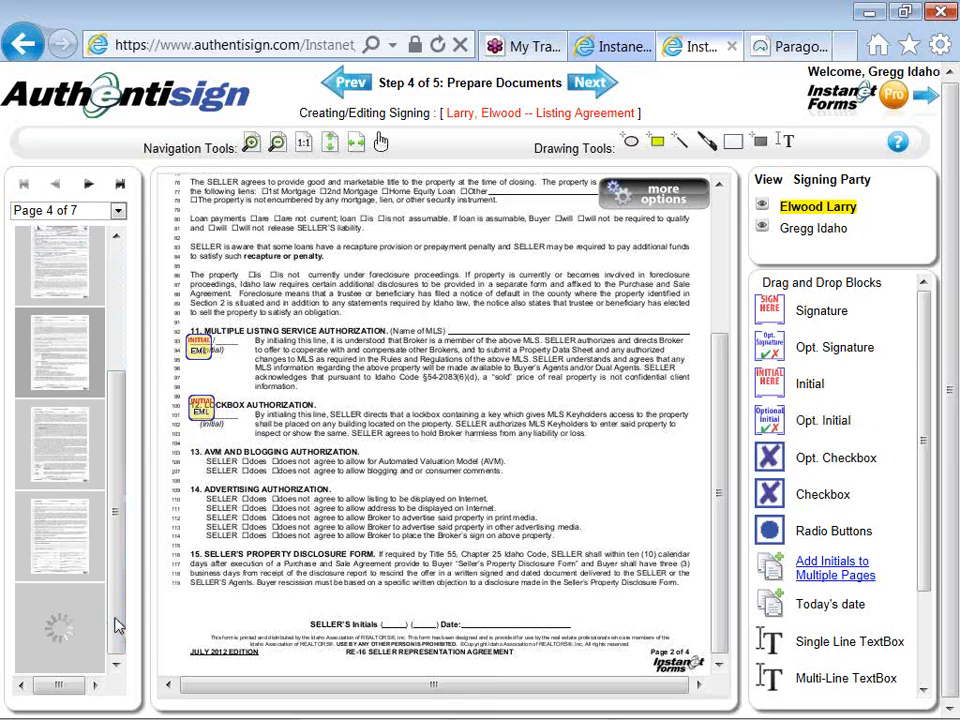
click(73, 450)
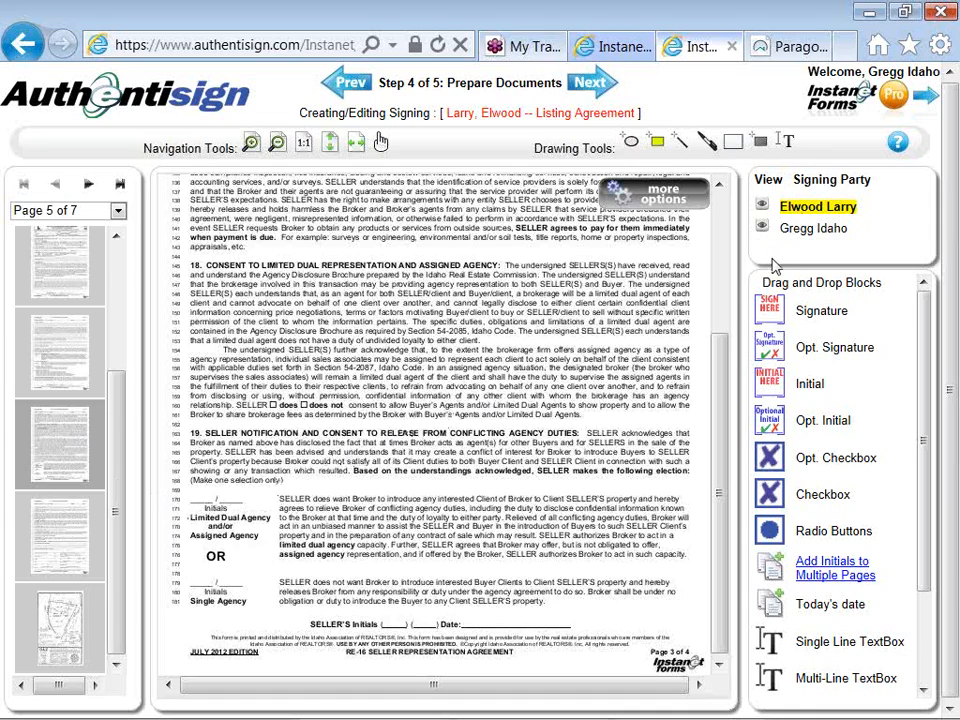
drag(771, 384, 201, 500)
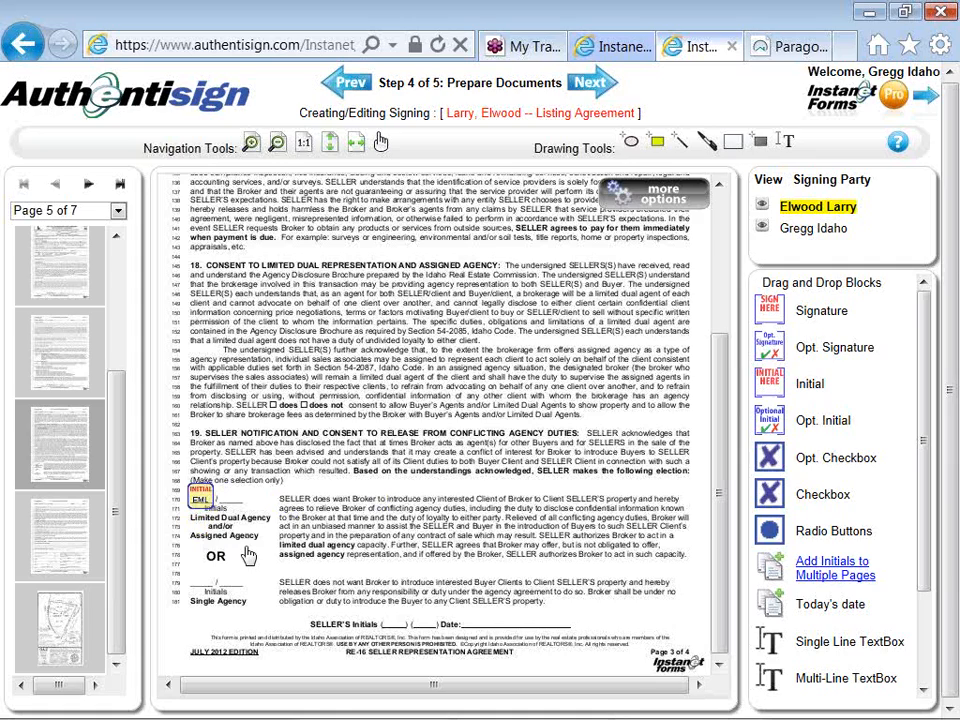
- Place a seller signature block on the first Seller Signature line of page 6 and add its date stamp above Date
click(68, 550)
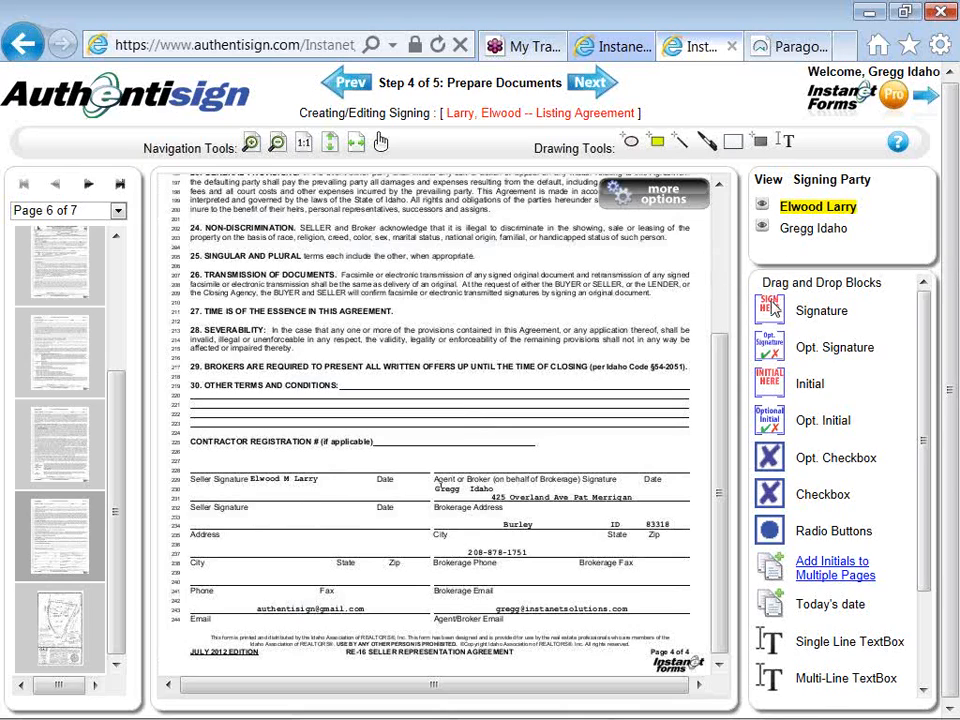
mouse_move(775, 310)
mouse_down()
mouse_move(380, 400)
mouse_move(212, 404)
mouse_up()
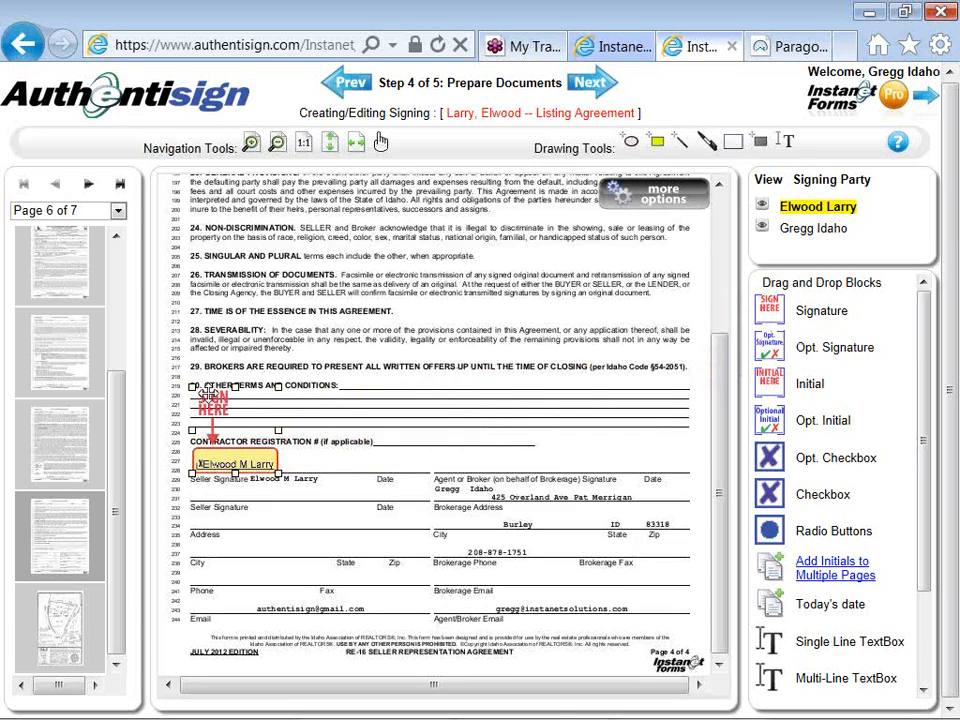
right_click(247, 424)
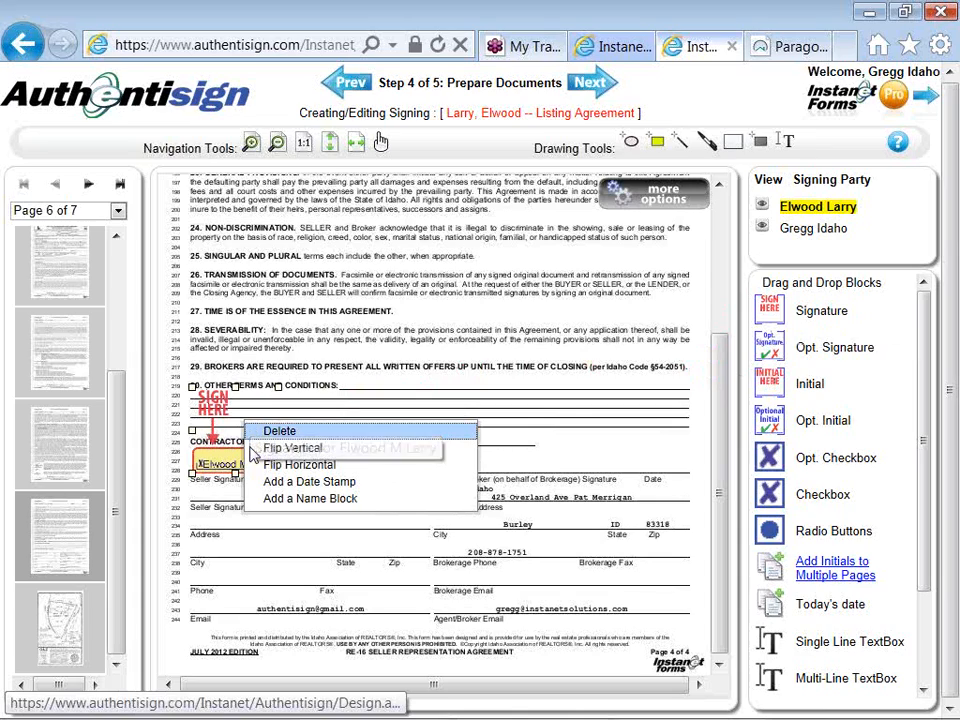
click(258, 497)
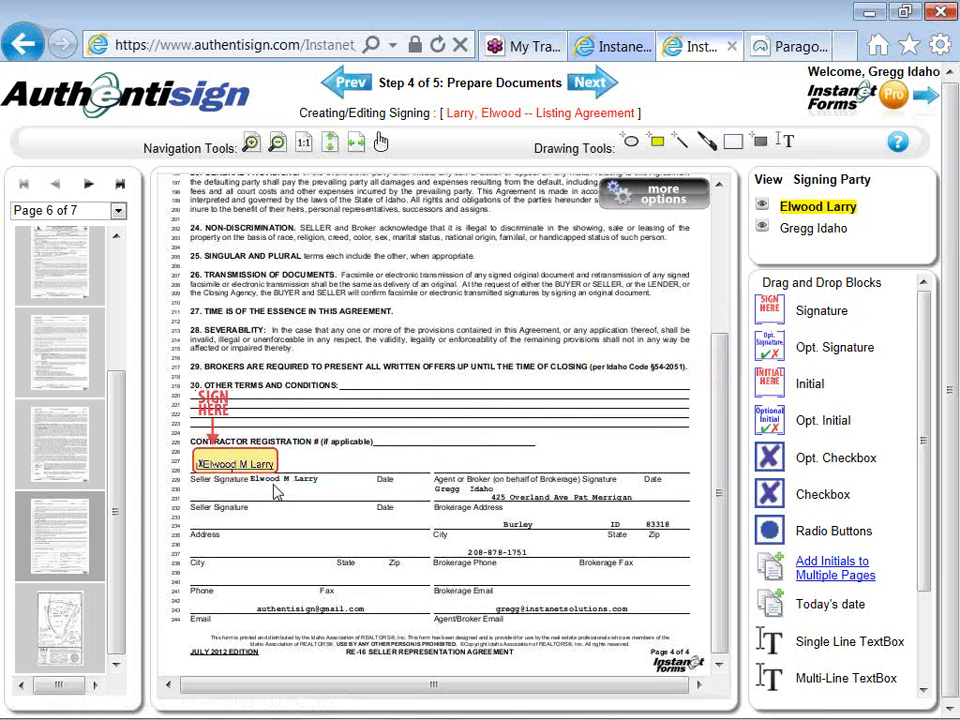
drag(316, 466, 386, 462)
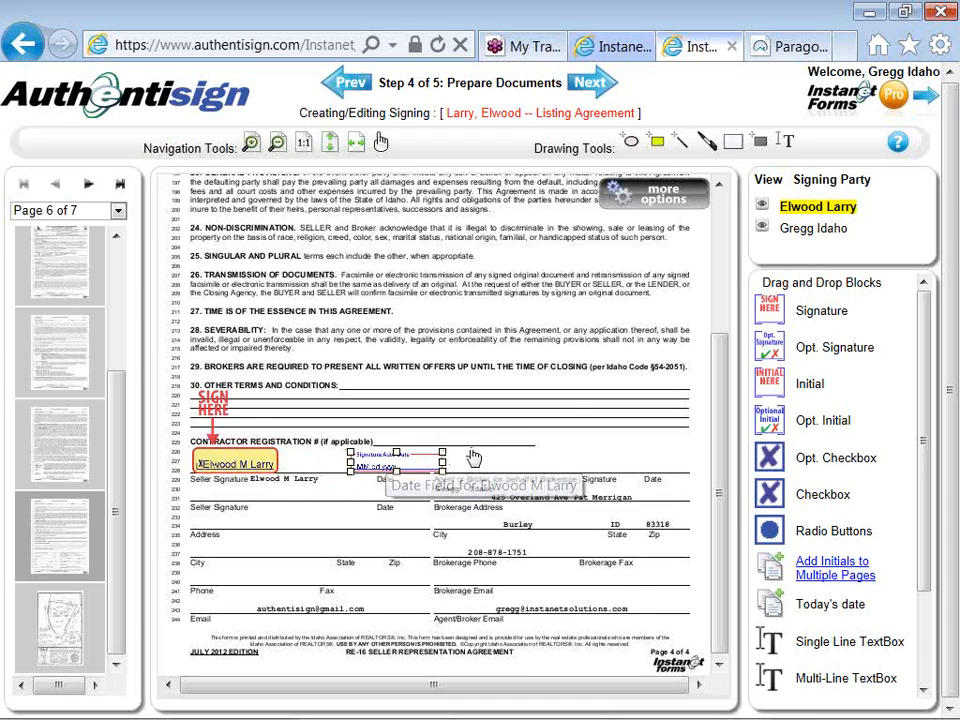
- Place the listing agent's signature block on page 6's Agent or Broker Signature line and add its date stamp above Date
click(802, 236)
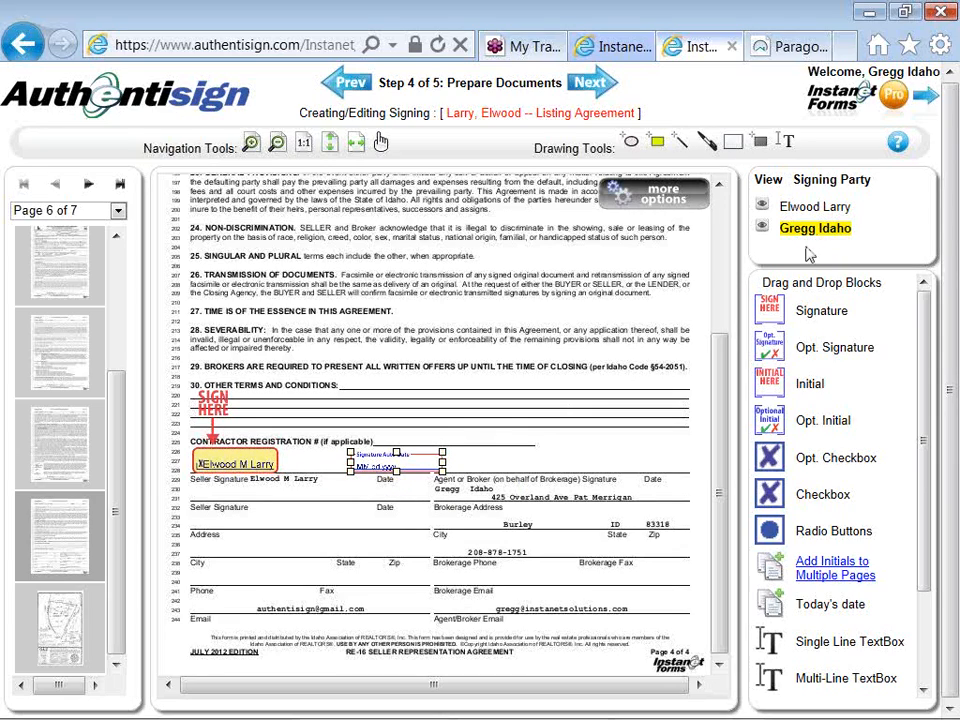
mouse_move(773, 312)
mouse_down()
mouse_move(746, 339)
mouse_move(667, 381)
mouse_move(480, 403)
mouse_up()
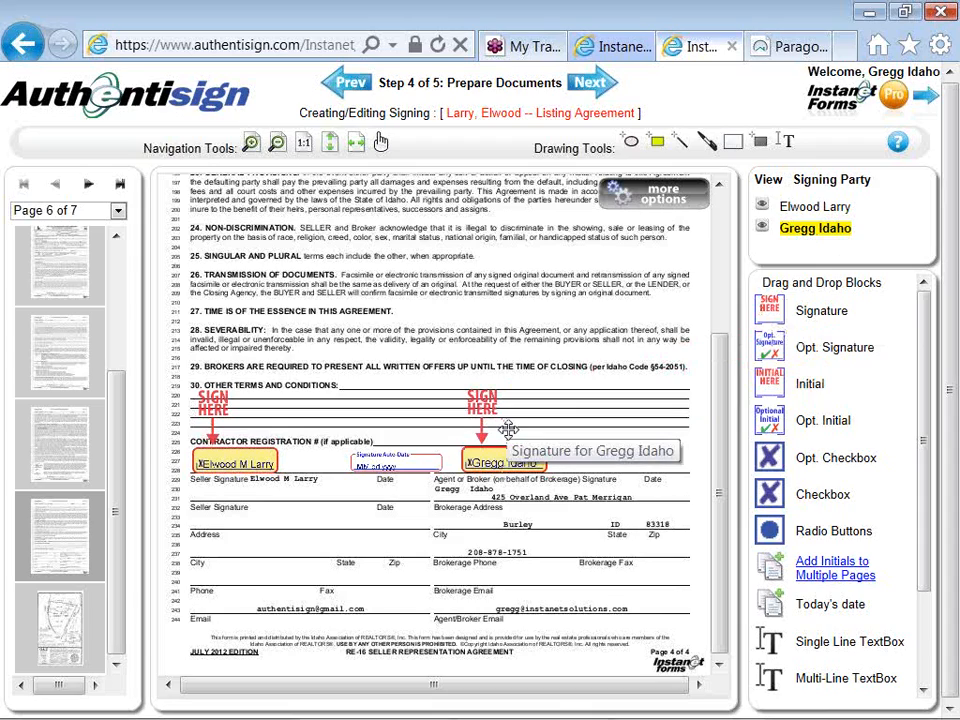
right_click(508, 428)
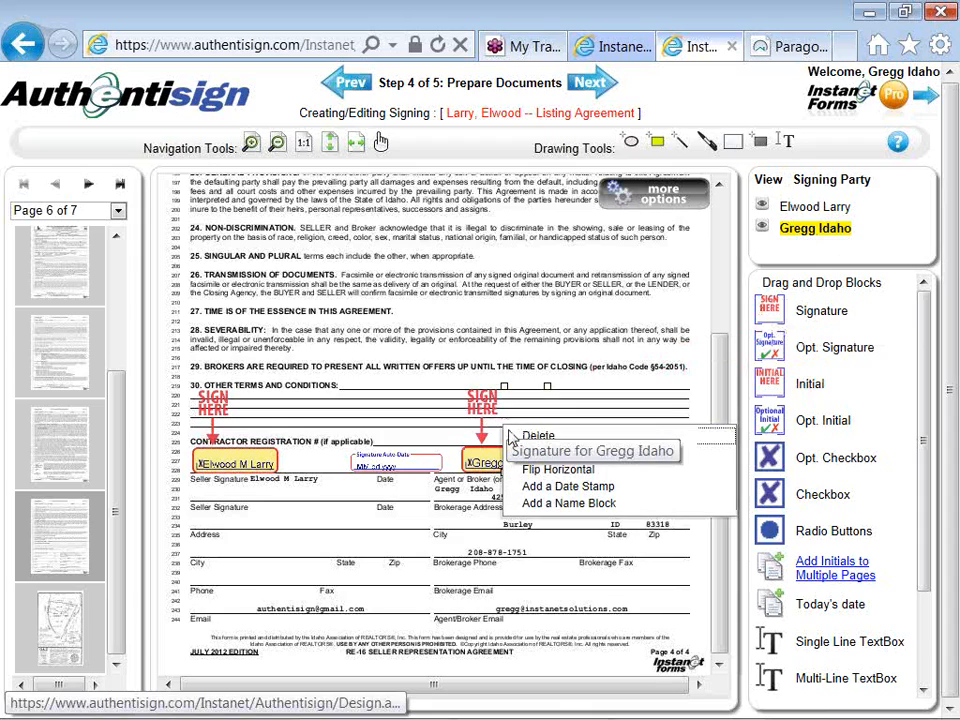
click(534, 487)
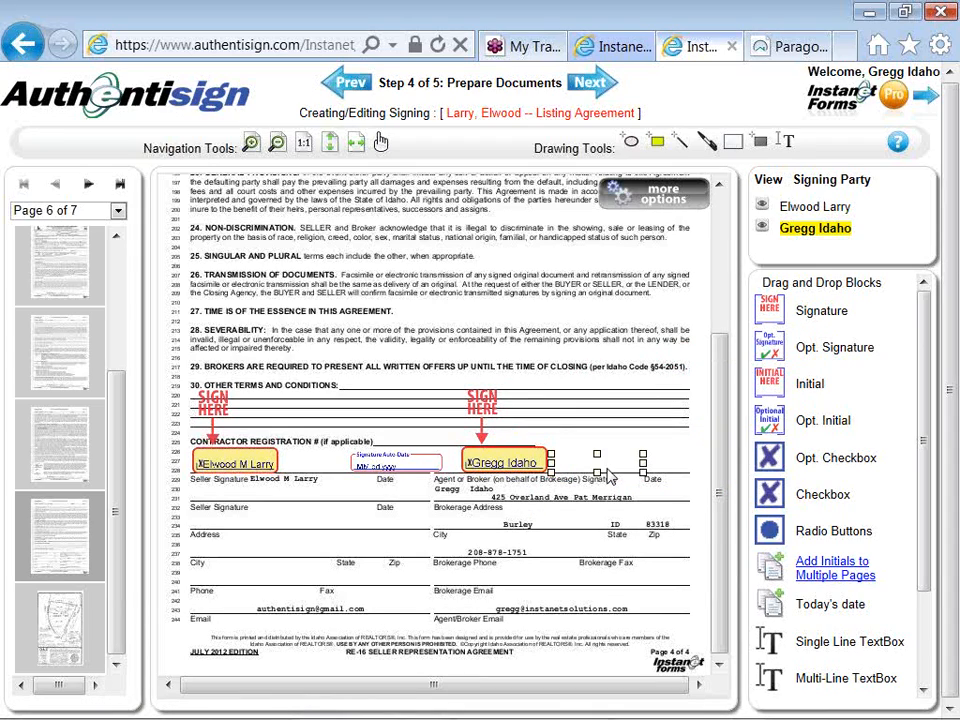
drag(605, 463, 655, 461)
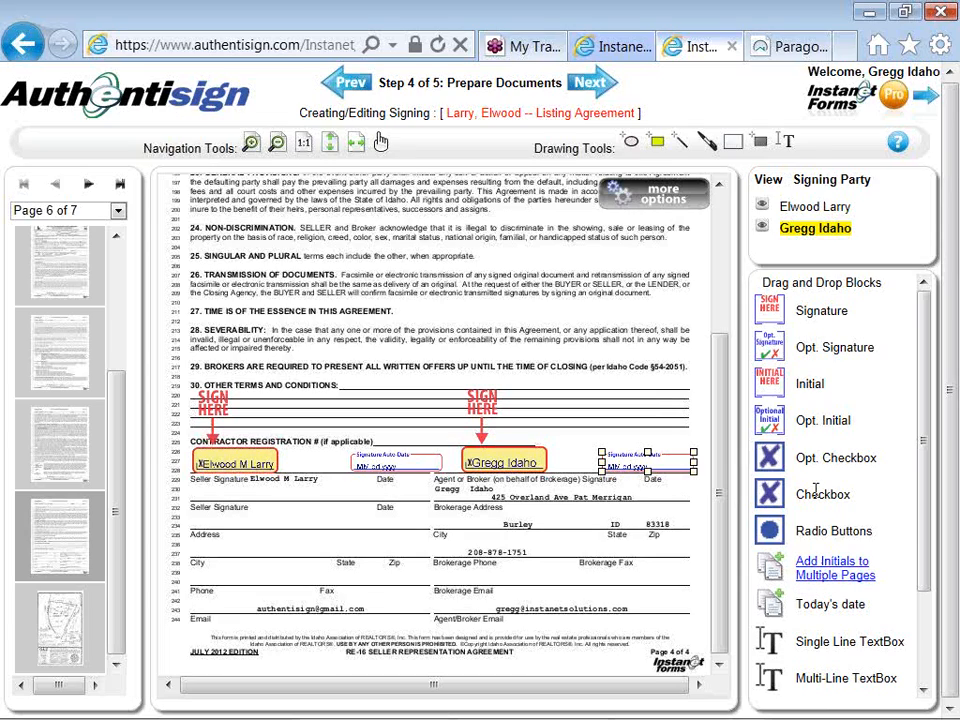
- Add multi-page initials for the seller, left-aligned at the document bottom, on pages 1-3 of the RE-16 Seller Representation Agreement
click(803, 210)
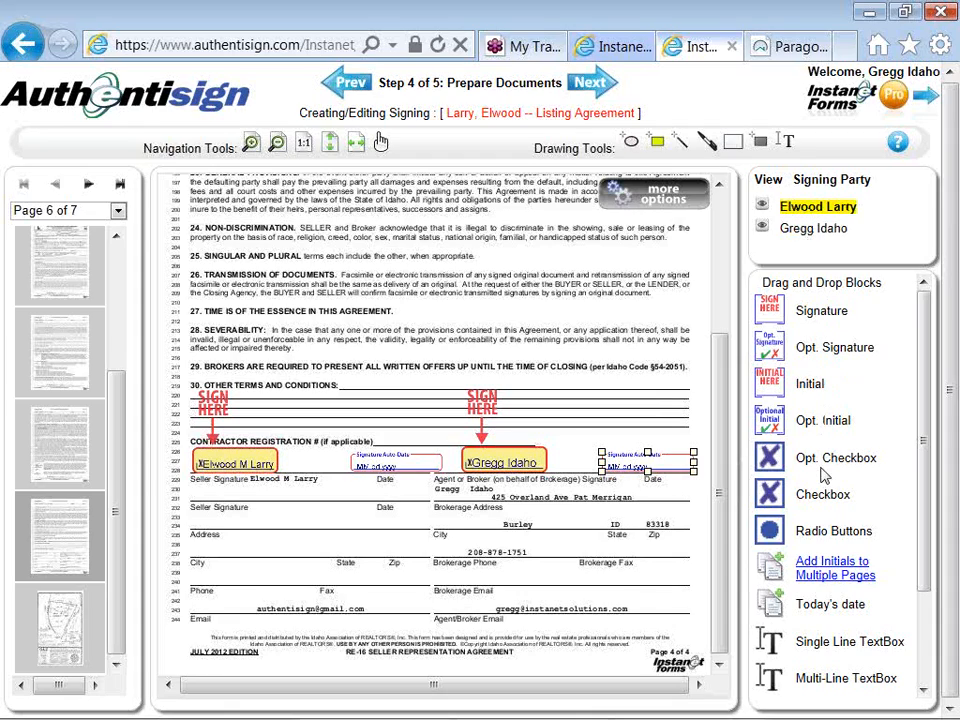
click(829, 568)
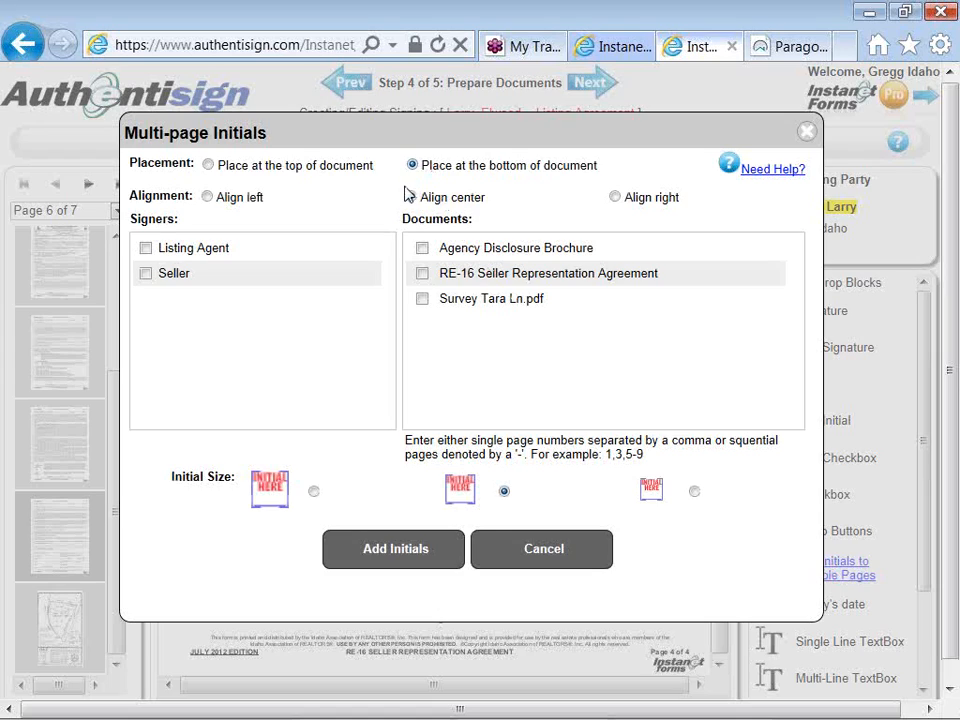
click(207, 199)
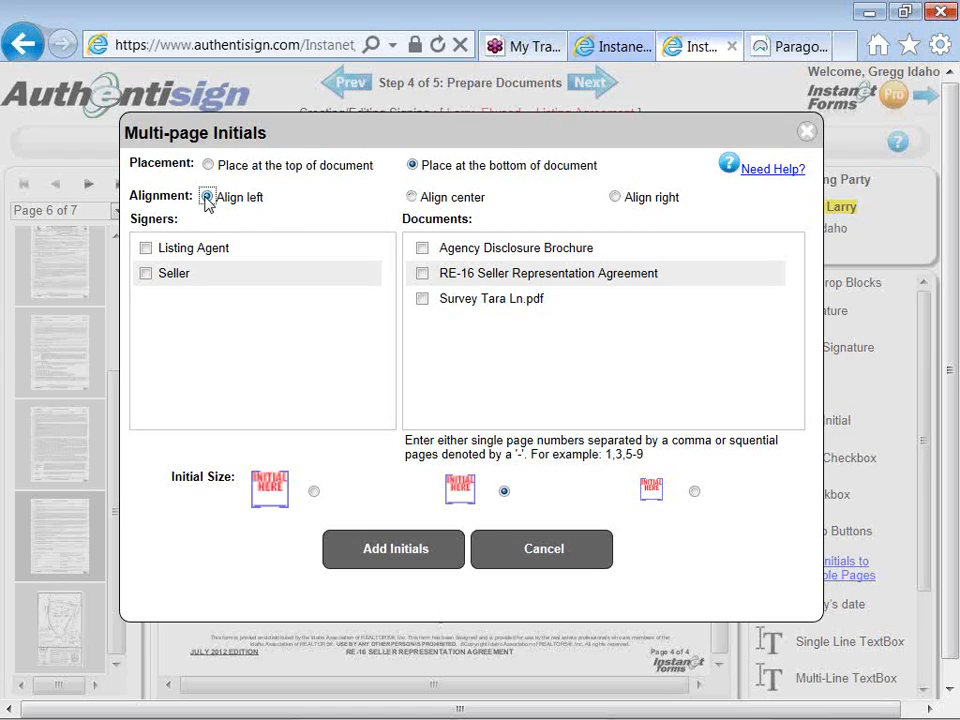
click(146, 274)
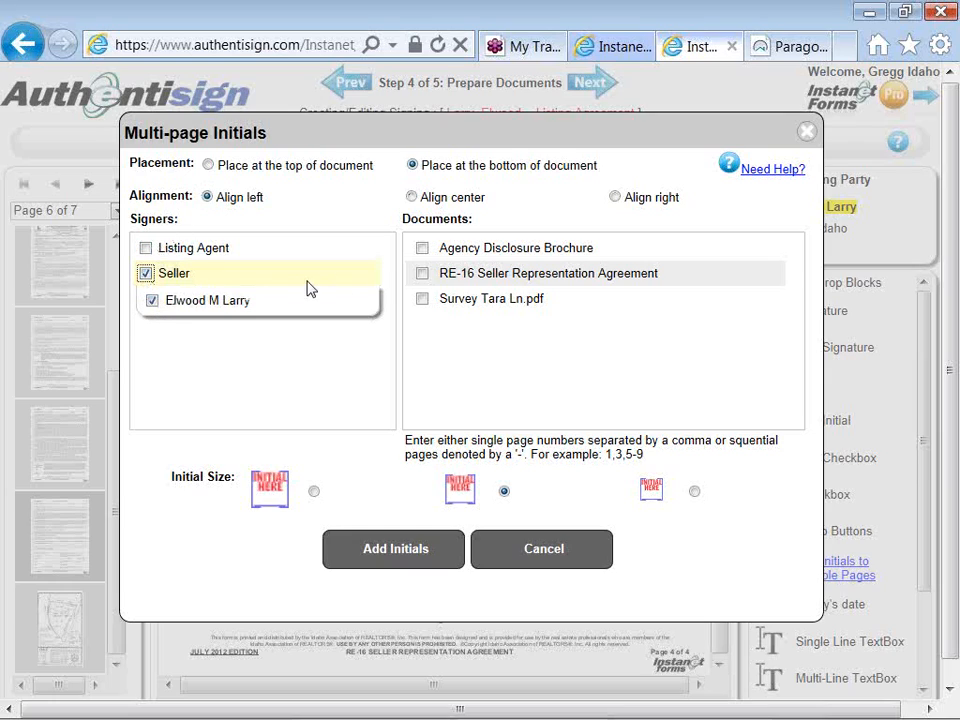
click(422, 274)
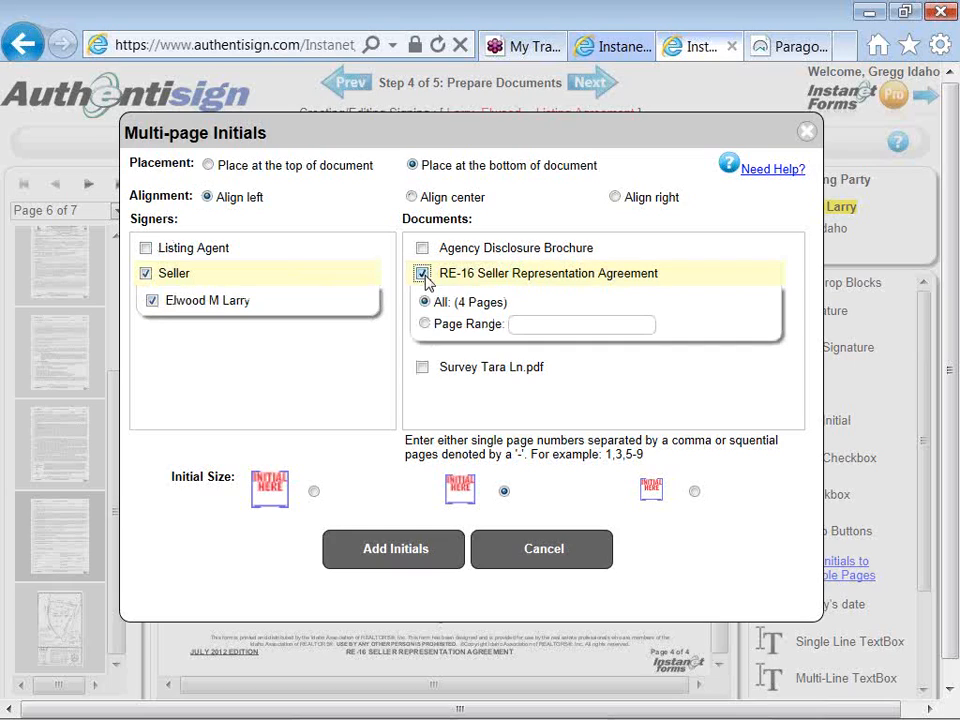
click(425, 324)
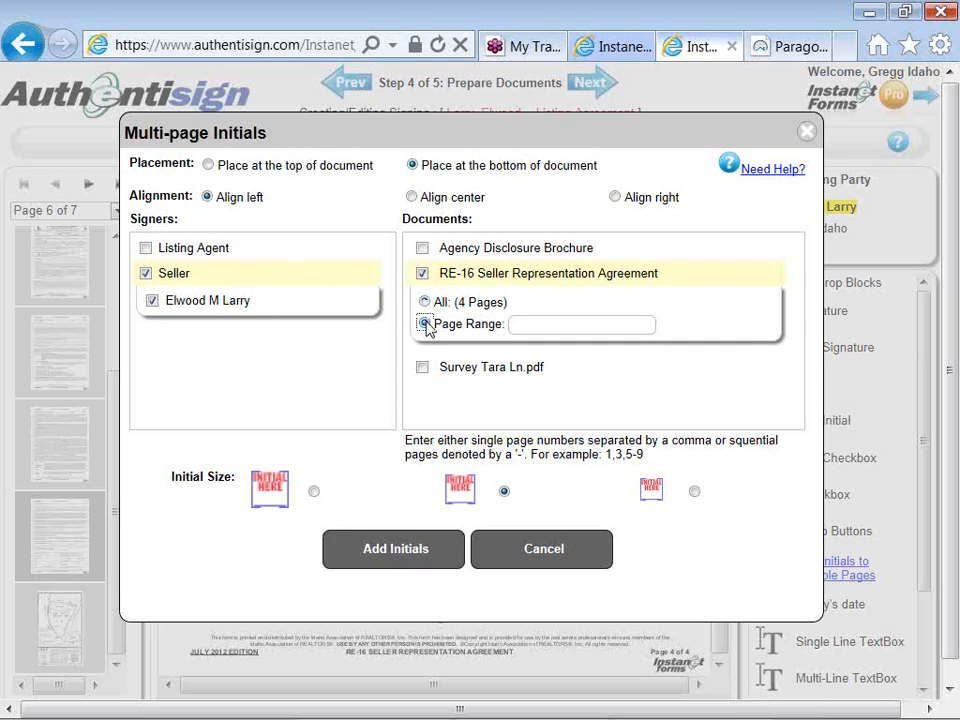
click(530, 326)
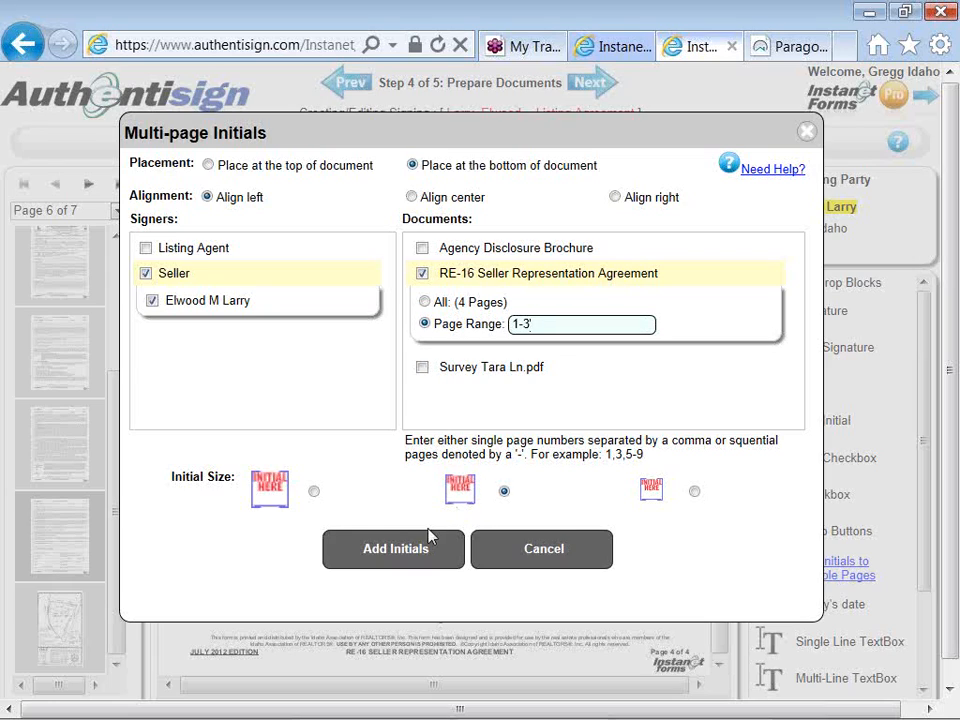
click(418, 556)
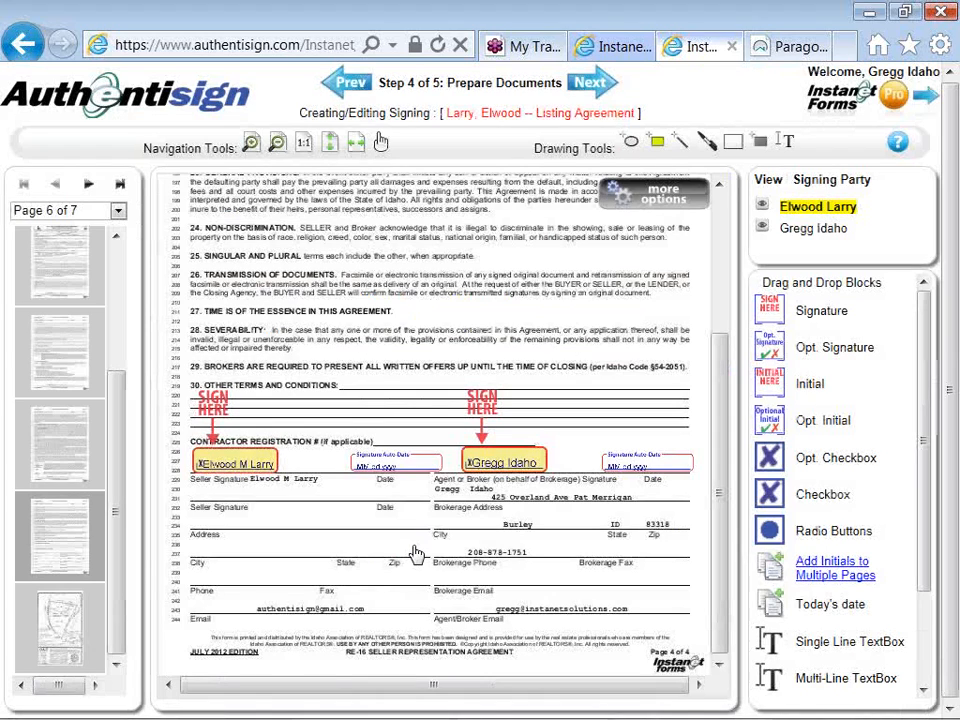
- Move page 5's bottom initial block onto the first SELLER'S Initials blank and add a date stamp on the adjacent Date line
click(87, 463)
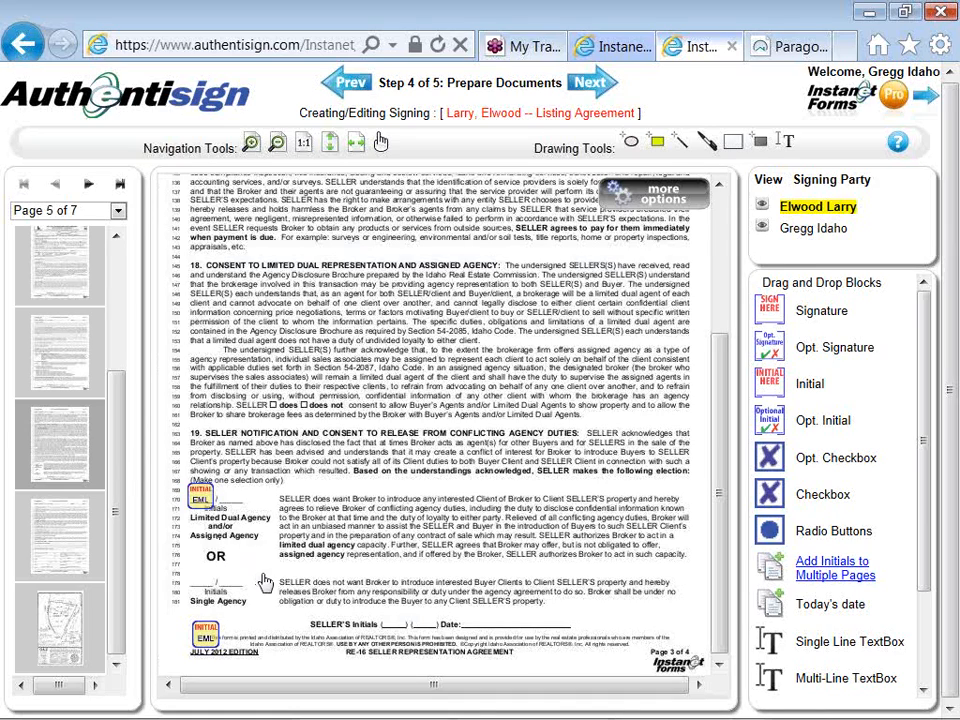
drag(205, 632, 393, 619)
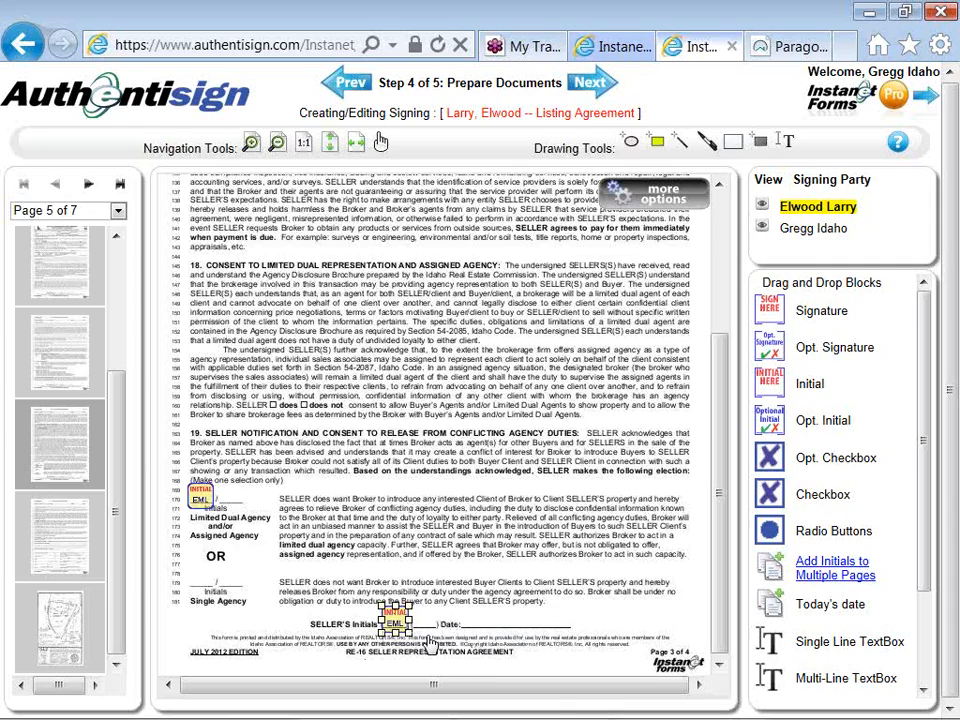
right_click(396, 620)
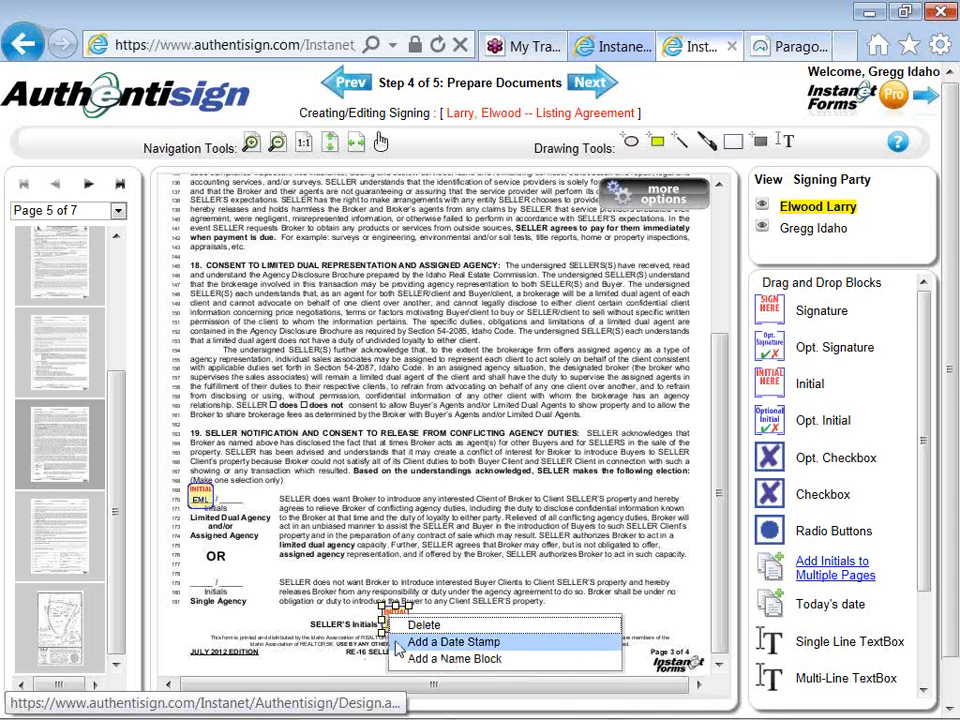
click(399, 648)
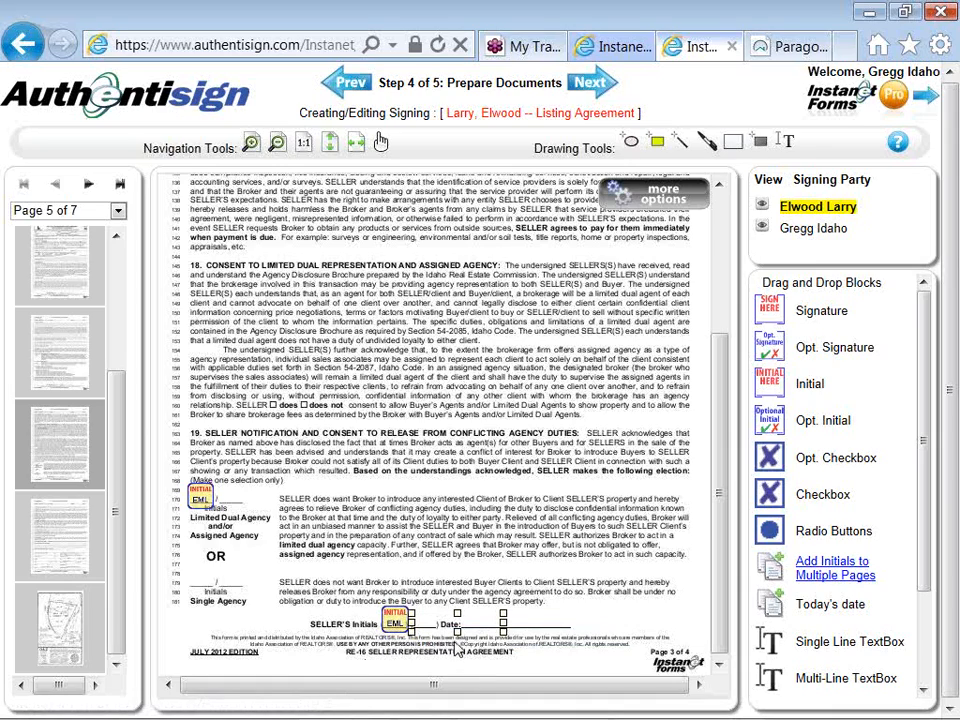
drag(462, 622, 511, 618)
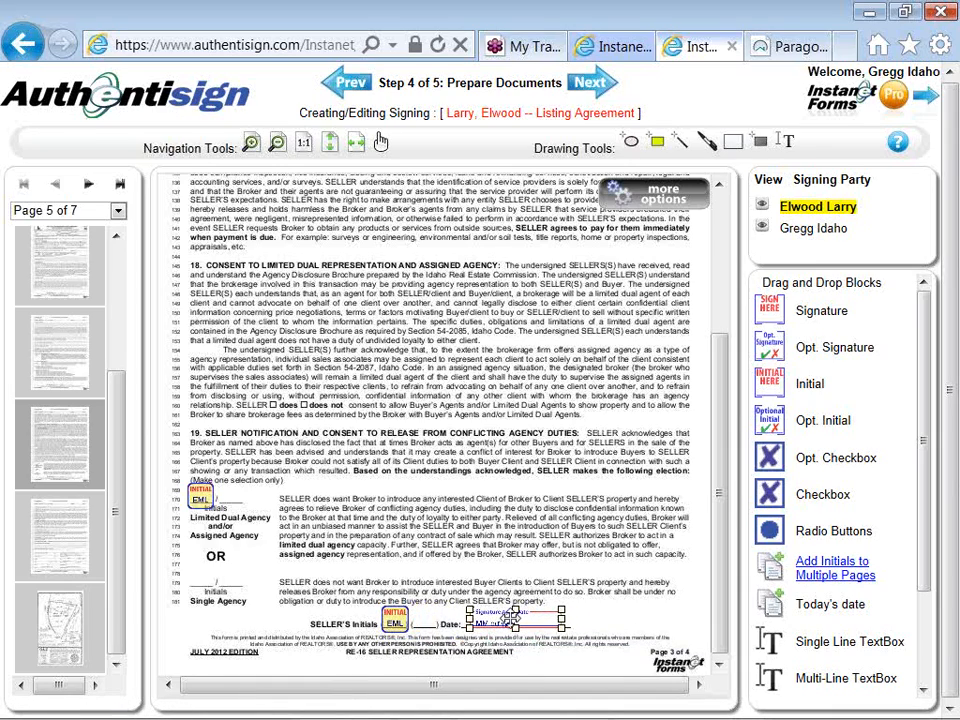
click(597, 627)
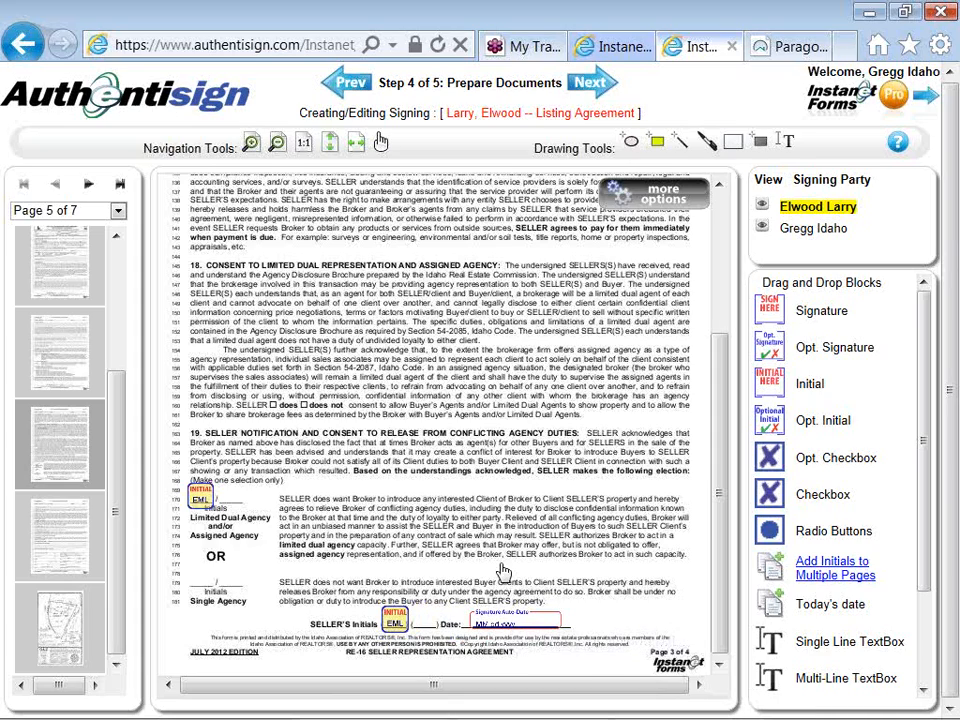
- Move page 4's bottom initial block onto the first SELLER'S Initials blank and add a date stamp on the Date line
click(66, 352)
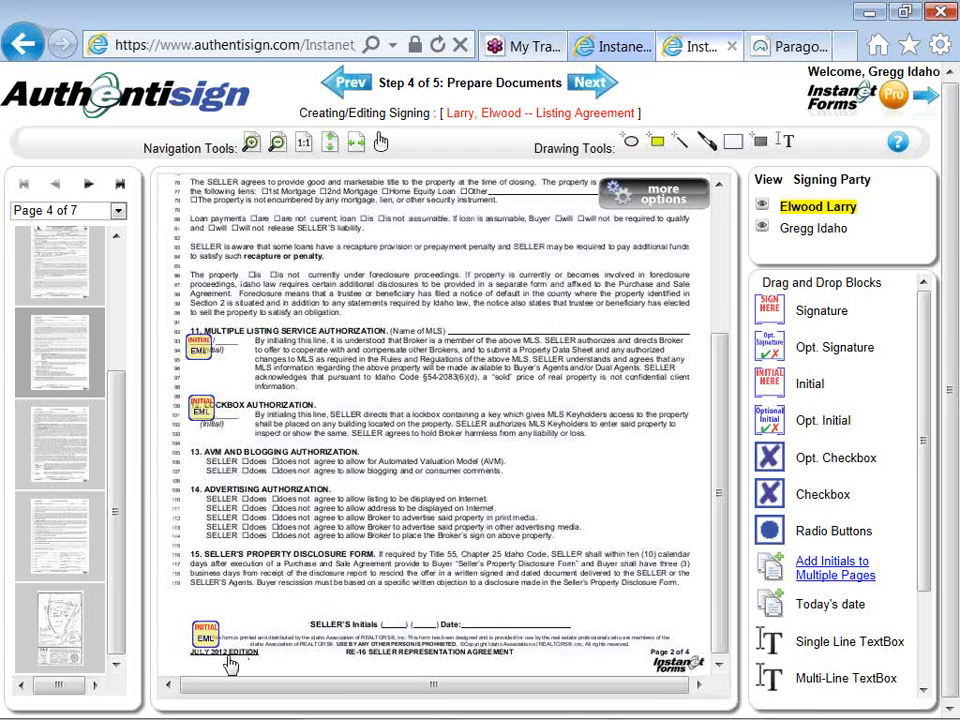
drag(205, 635, 393, 613)
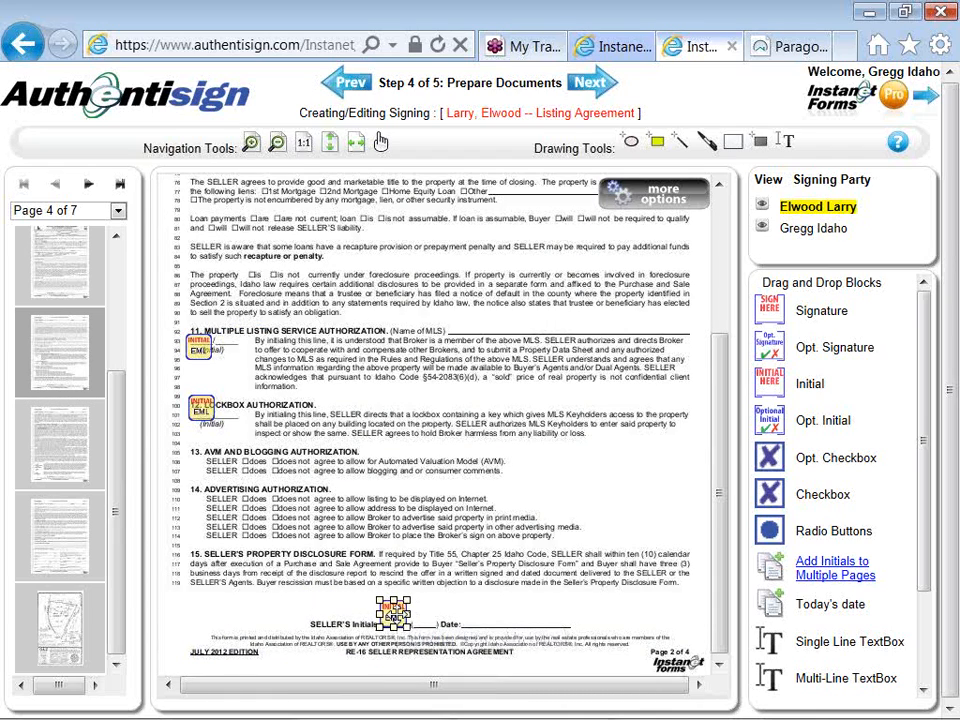
right_click(398, 613)
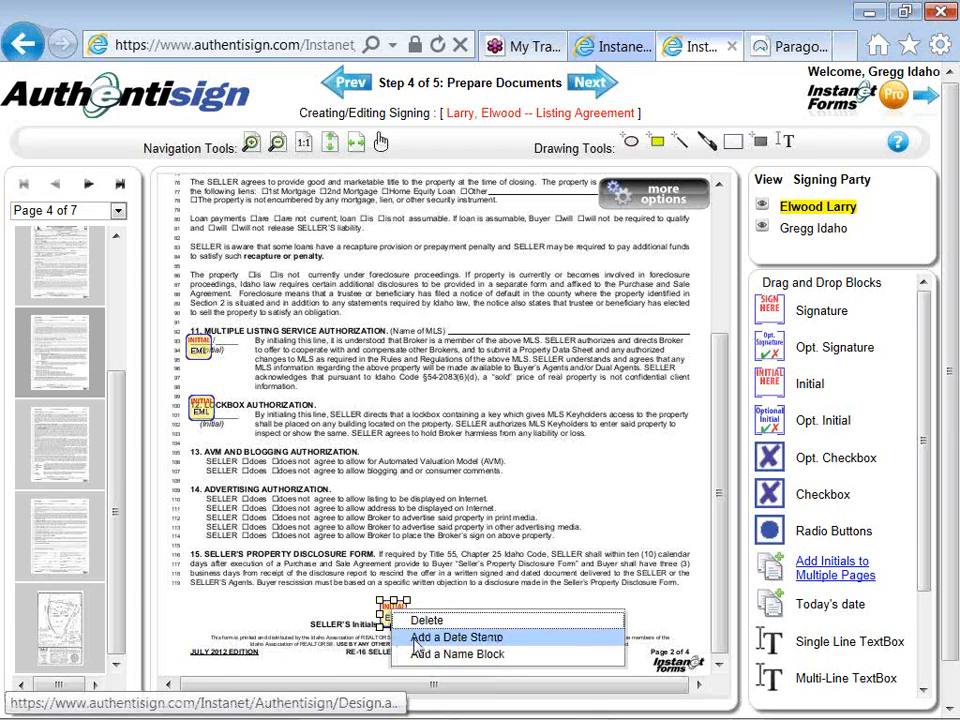
click(415, 641)
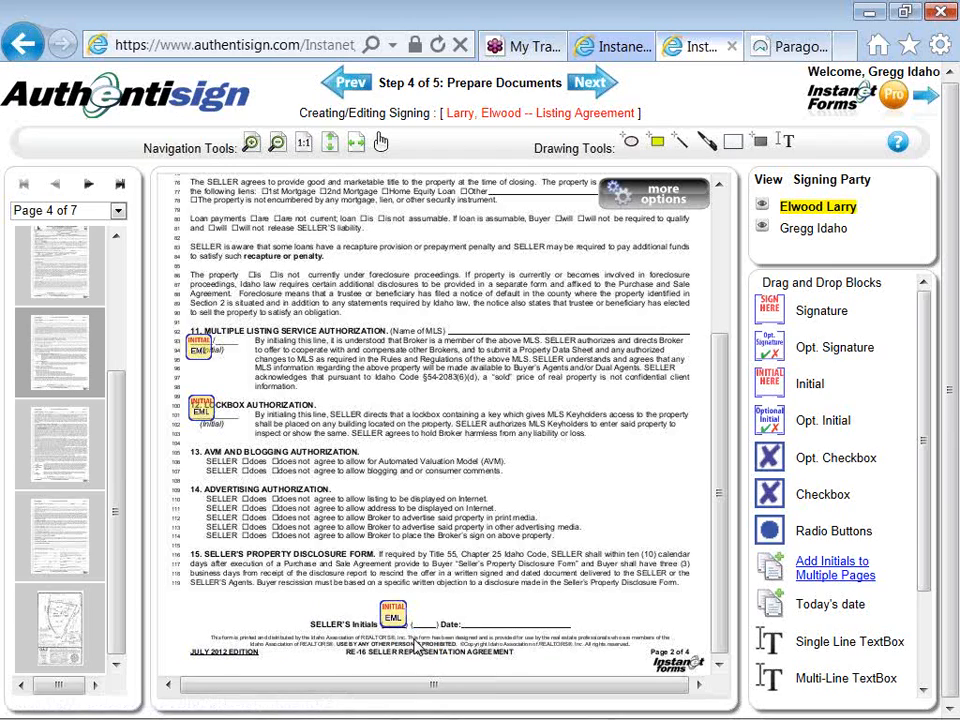
drag(450, 617, 506, 619)
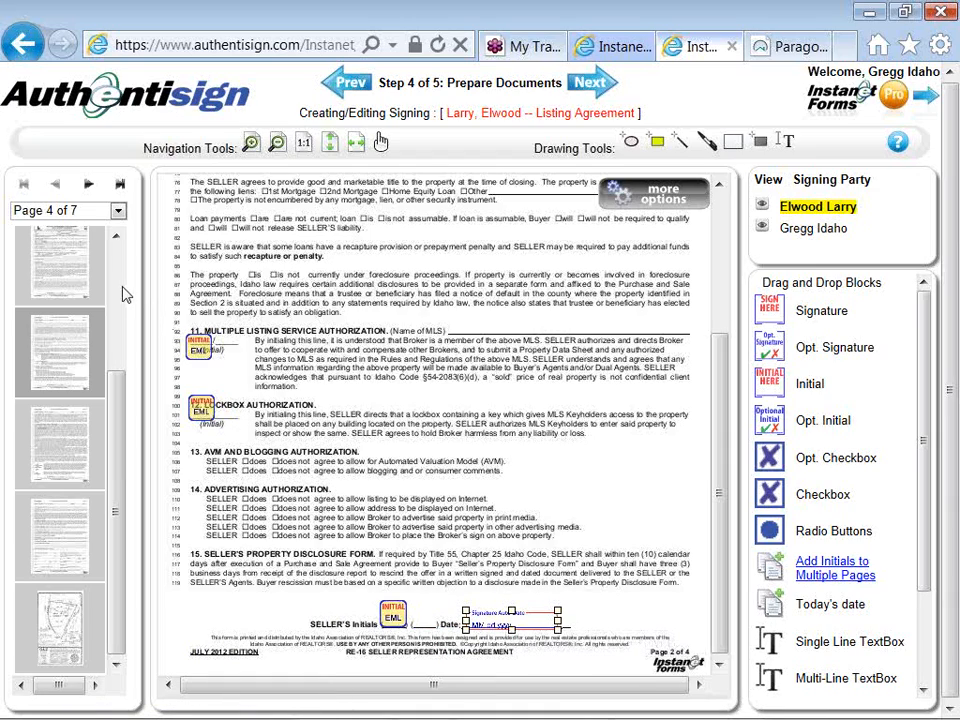
- Move page 3's bottom initial block onto the first SELLER'S Initials blank and add a date stamp on the Date line
click(58, 265)
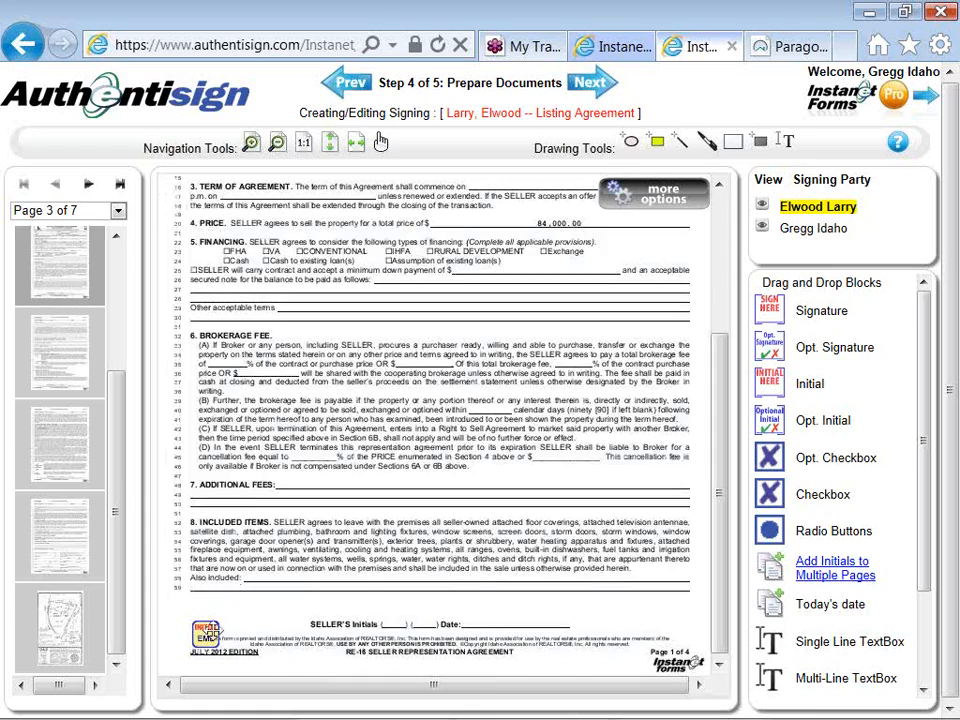
drag(208, 634, 392, 617)
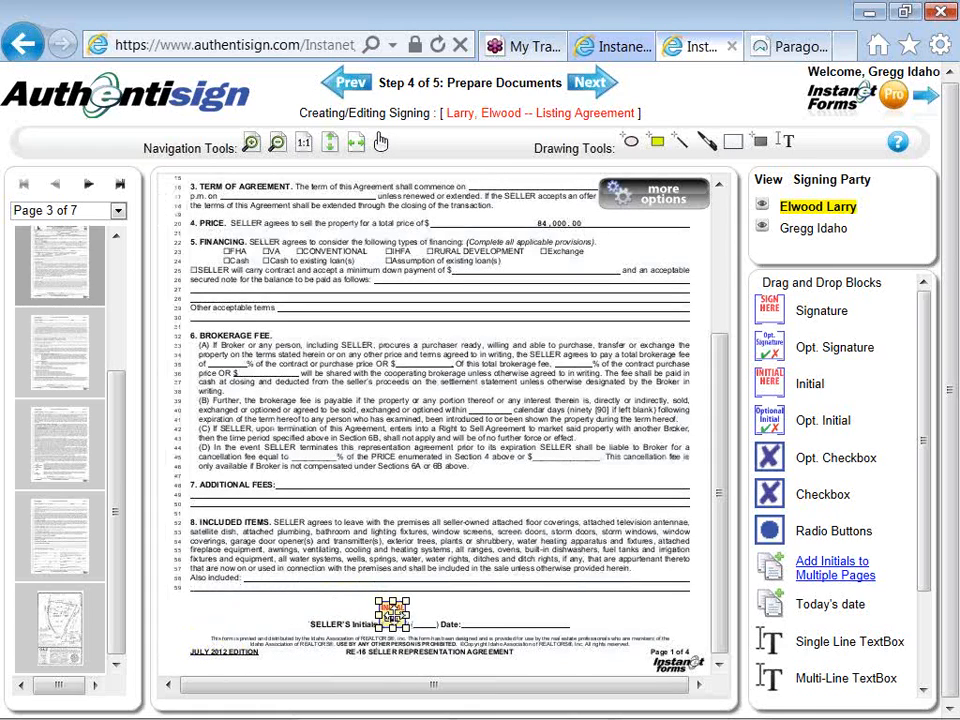
right_click(398, 613)
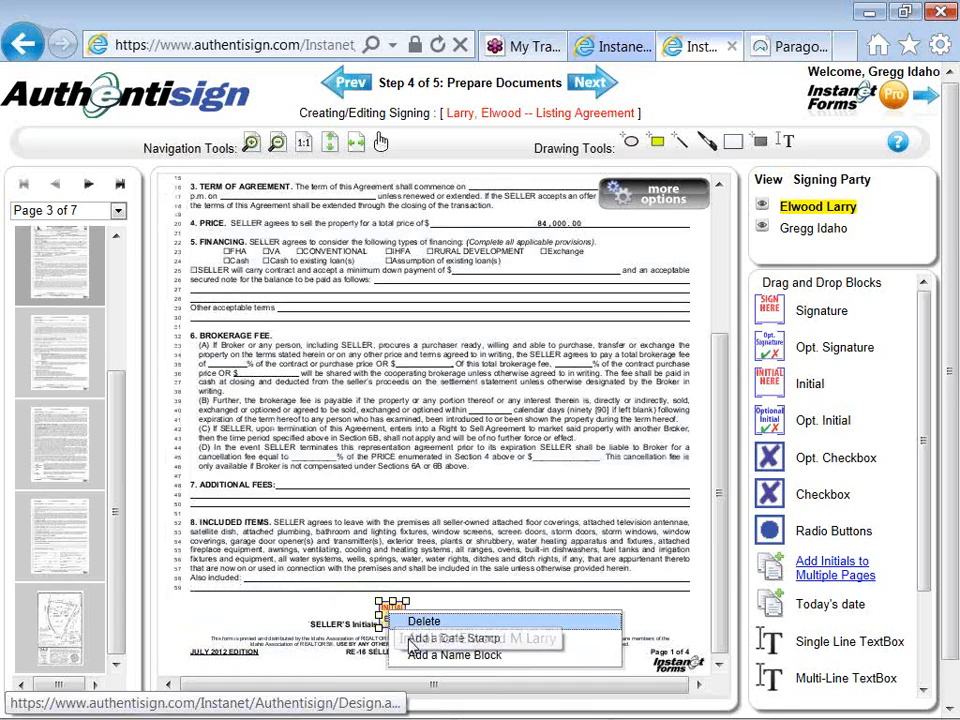
click(412, 640)
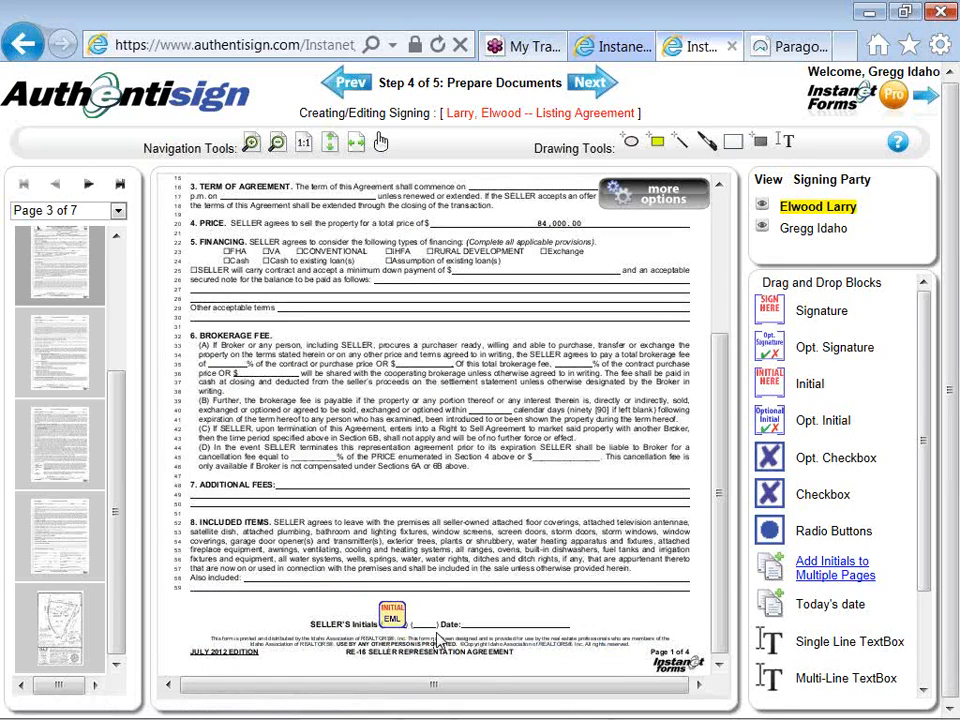
drag(482, 616, 556, 614)
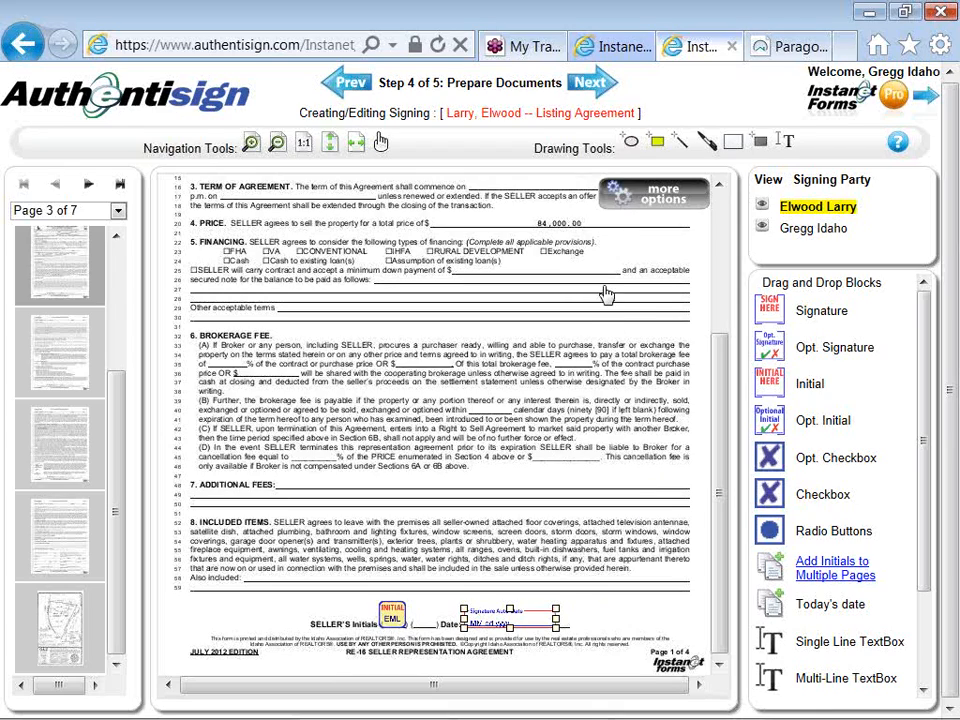
- Proceed to Review and Send, open the seller's custom email, and prefix its subject with "Listing Agreement -"
click(599, 91)
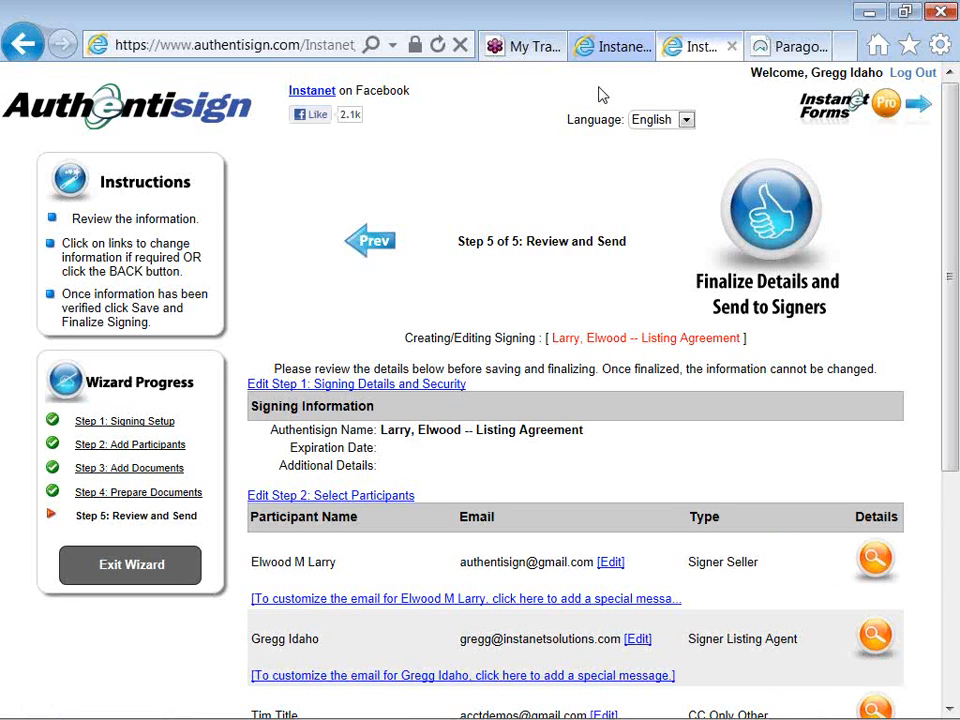
scroll(600, 94, down, 2)
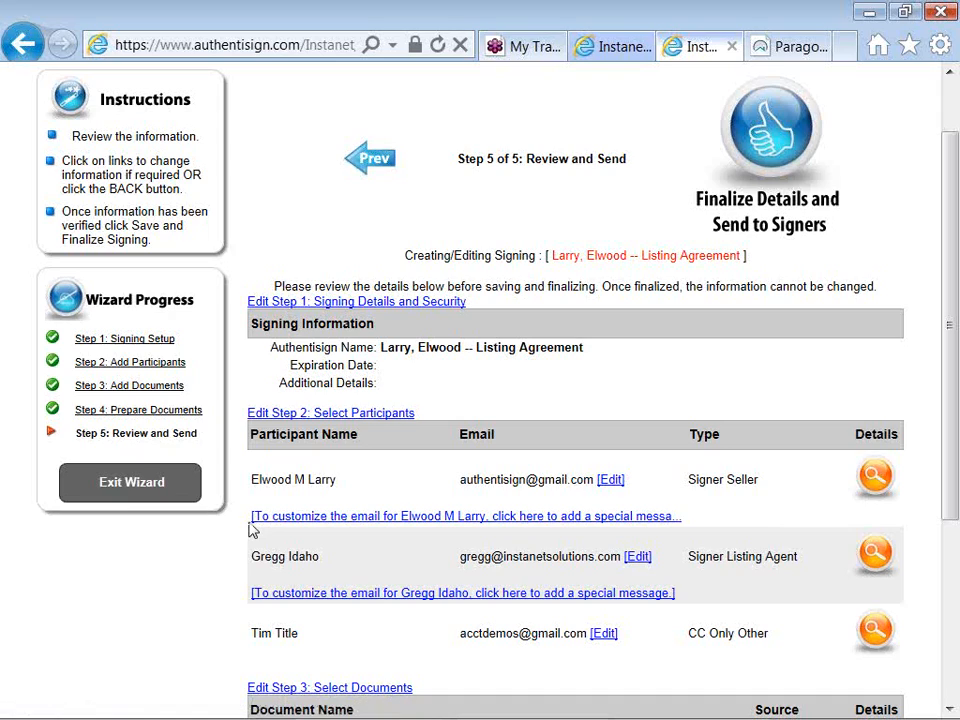
scroll(252, 531, down, 1)
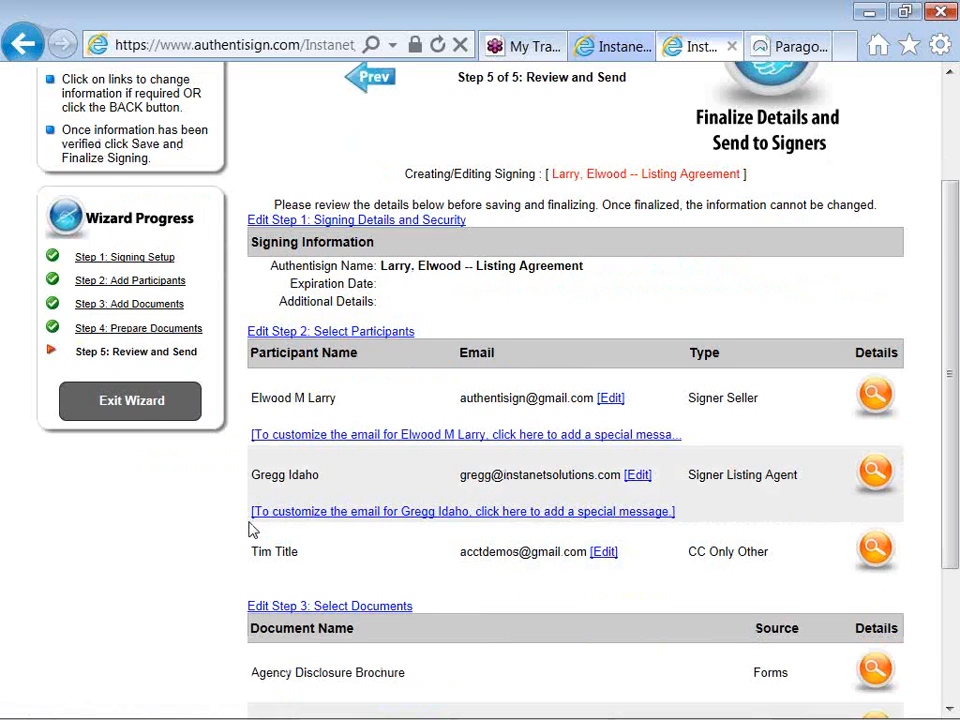
click(412, 440)
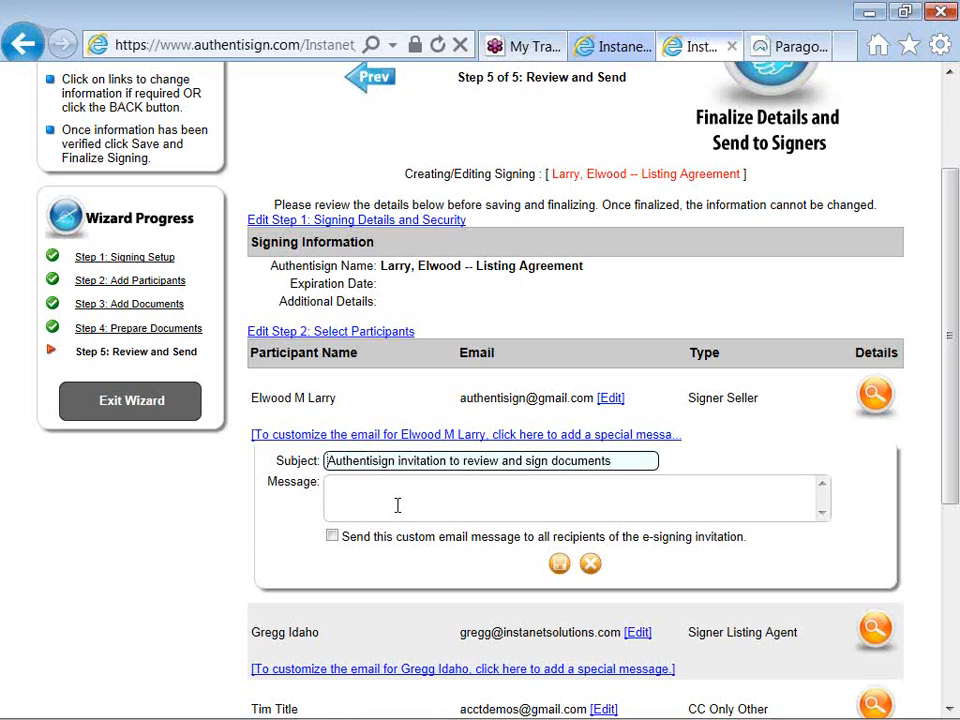
text(Listing AGr)
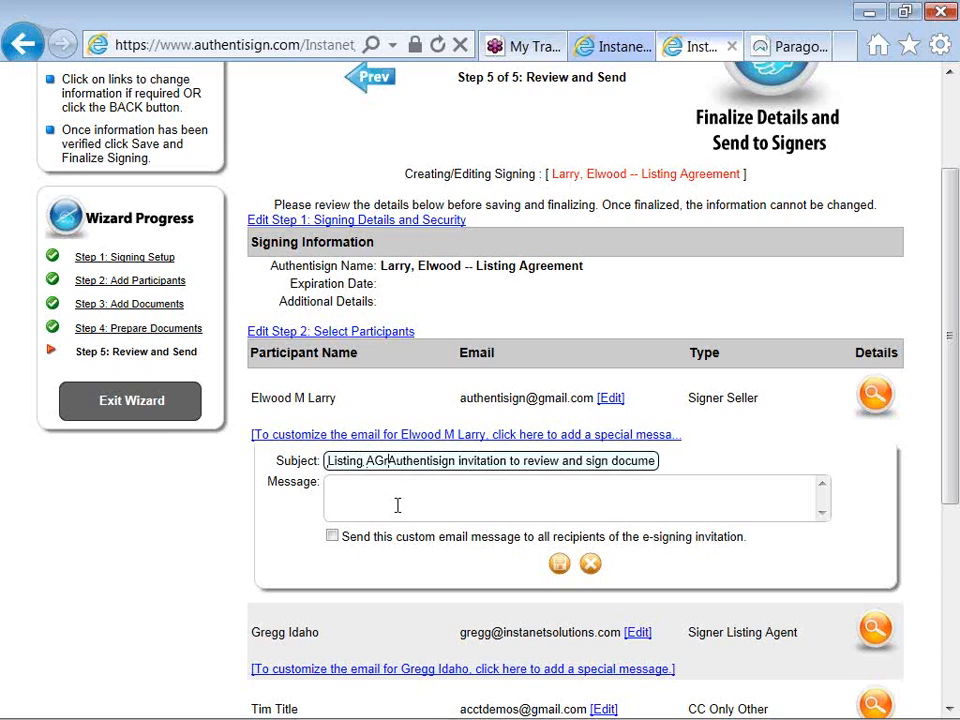
key(BackSpace)
text(greeme)
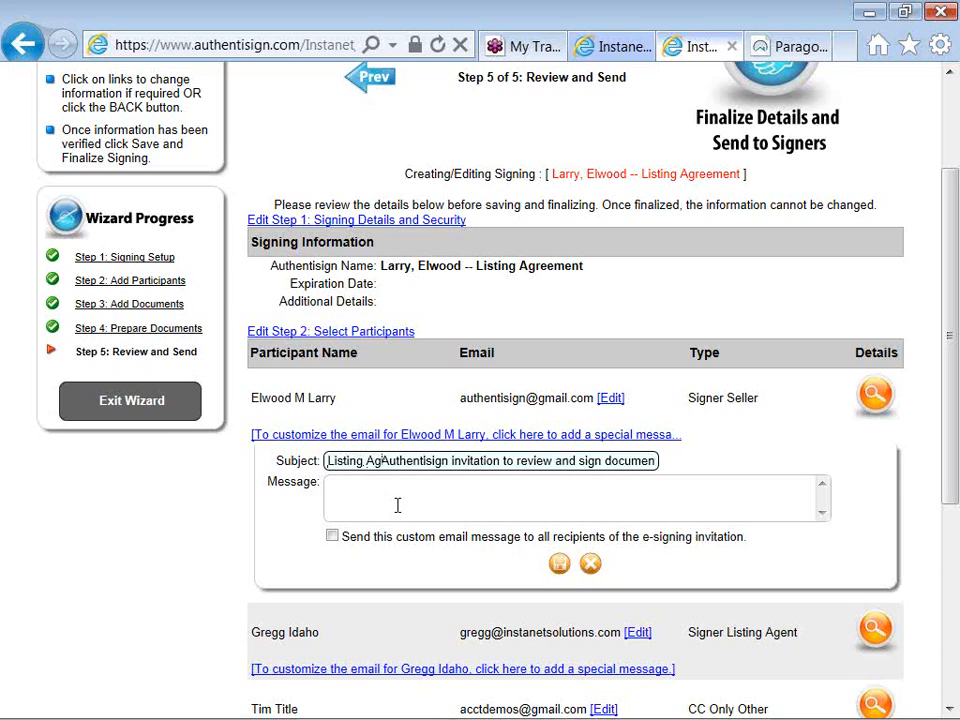
text(nt )
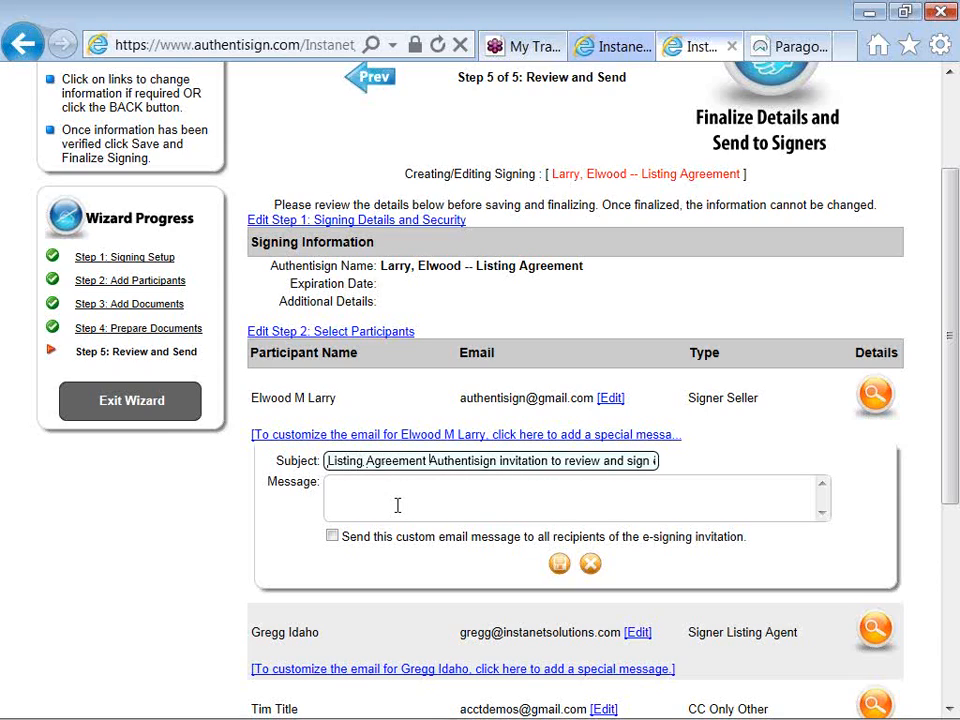
text(-)
- Enter the message "Please review and sign or call with questions..Gd" and save the custom email for the seller only
click(381, 503)
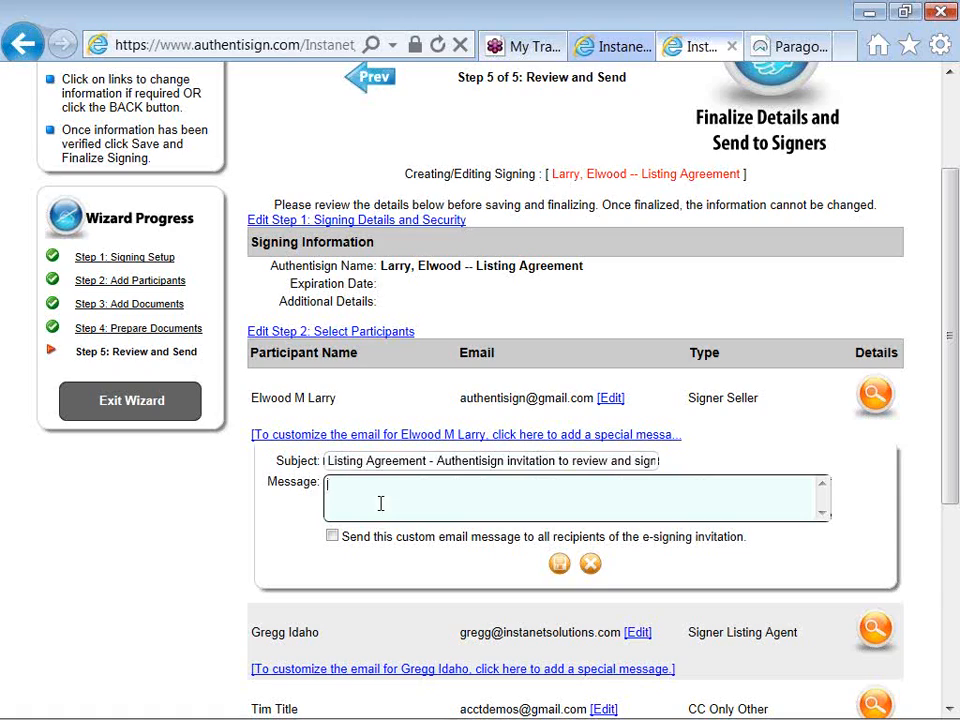
text(Please review and sign or )
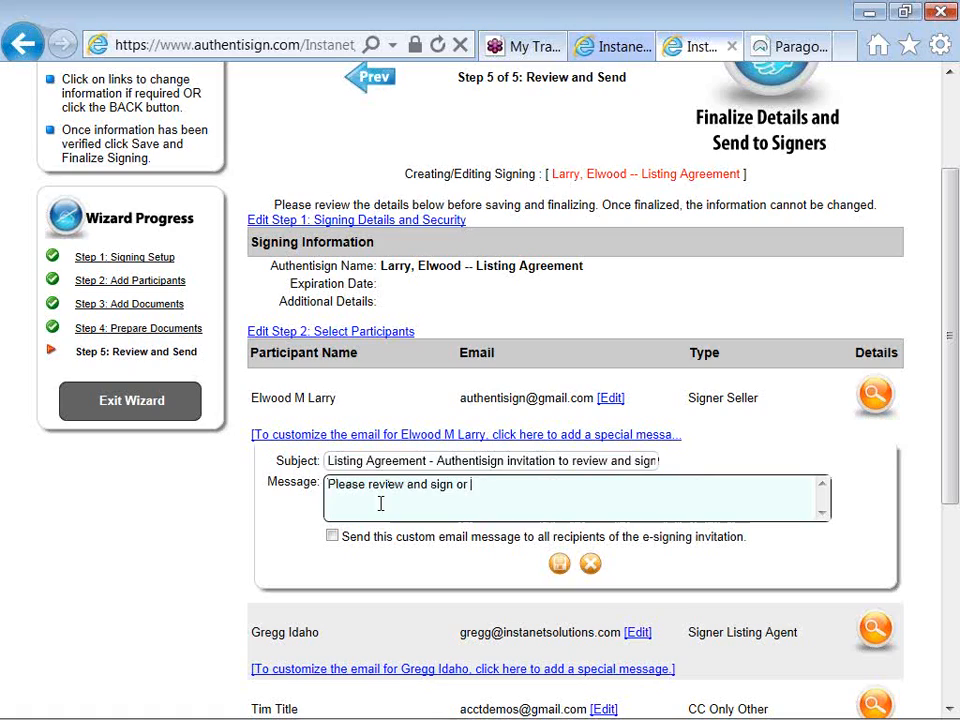
text(call with questions..Go)
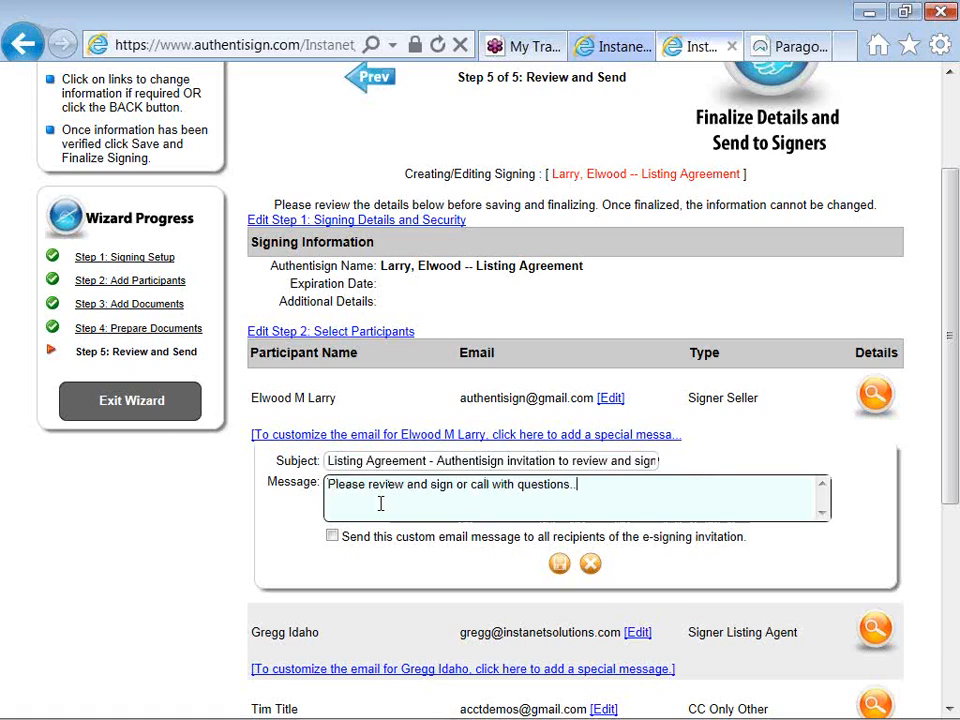
click(334, 538)
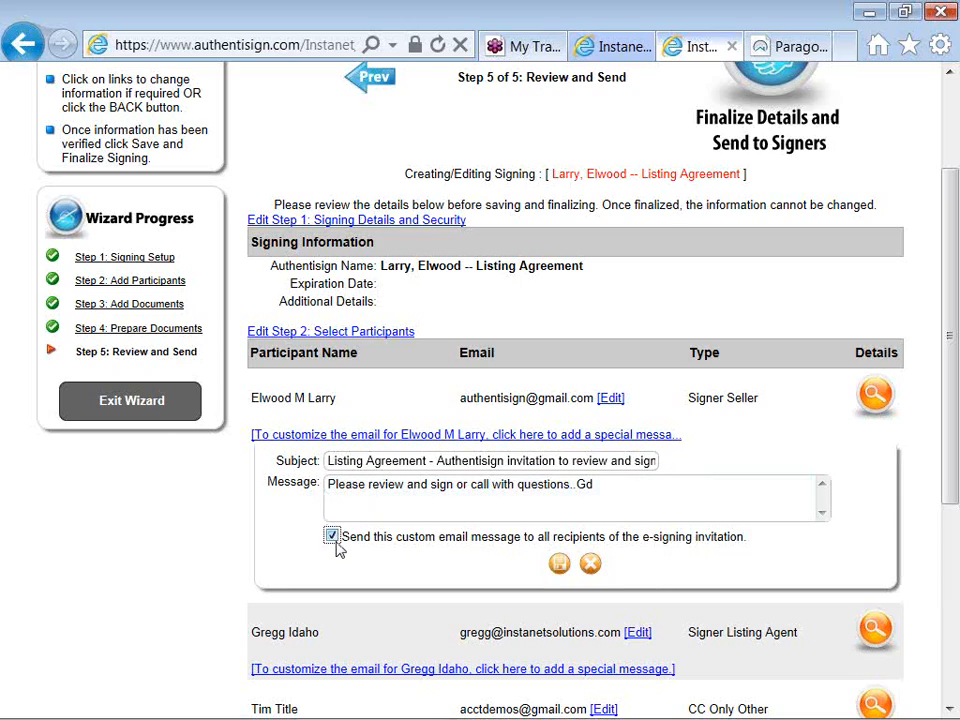
click(334, 538)
click(558, 566)
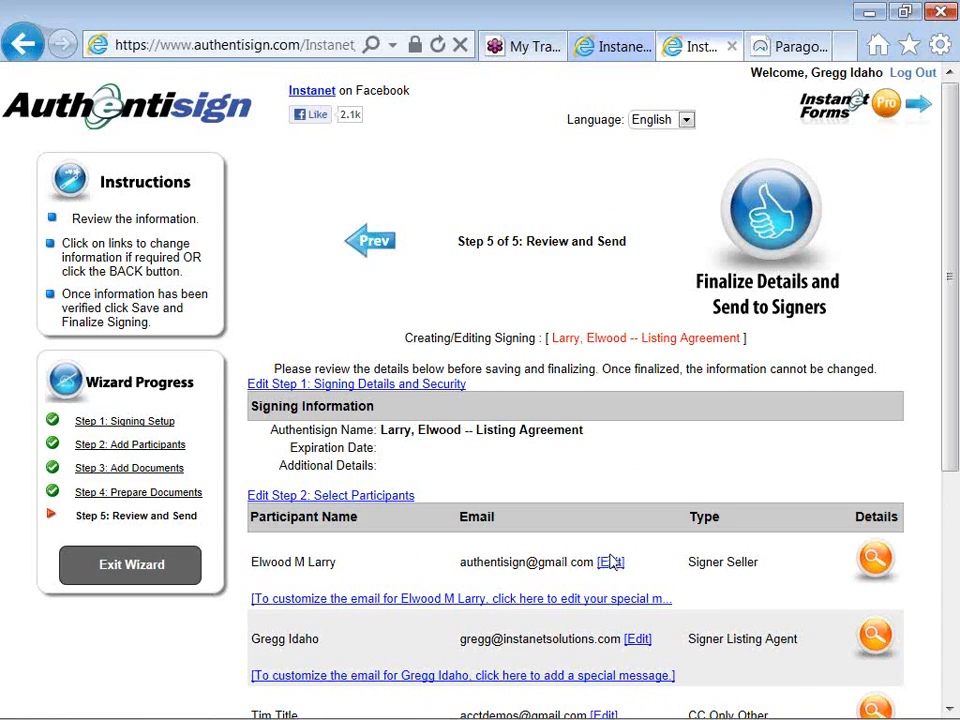
- Finalize the listing agreement signing and send the invitations to its participants
click(777, 207)
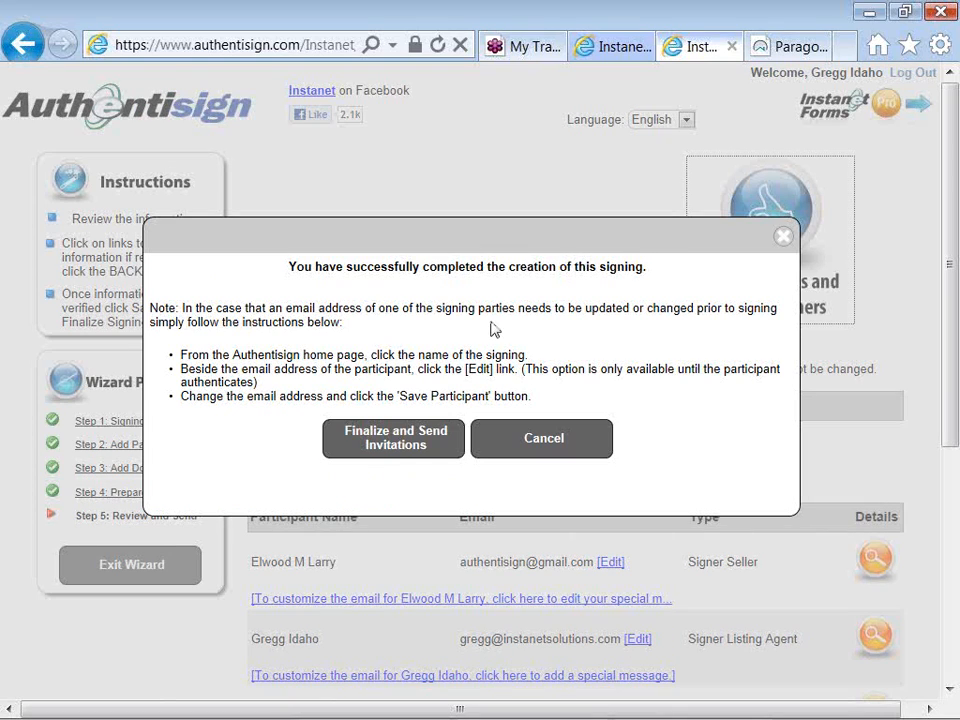
click(413, 446)
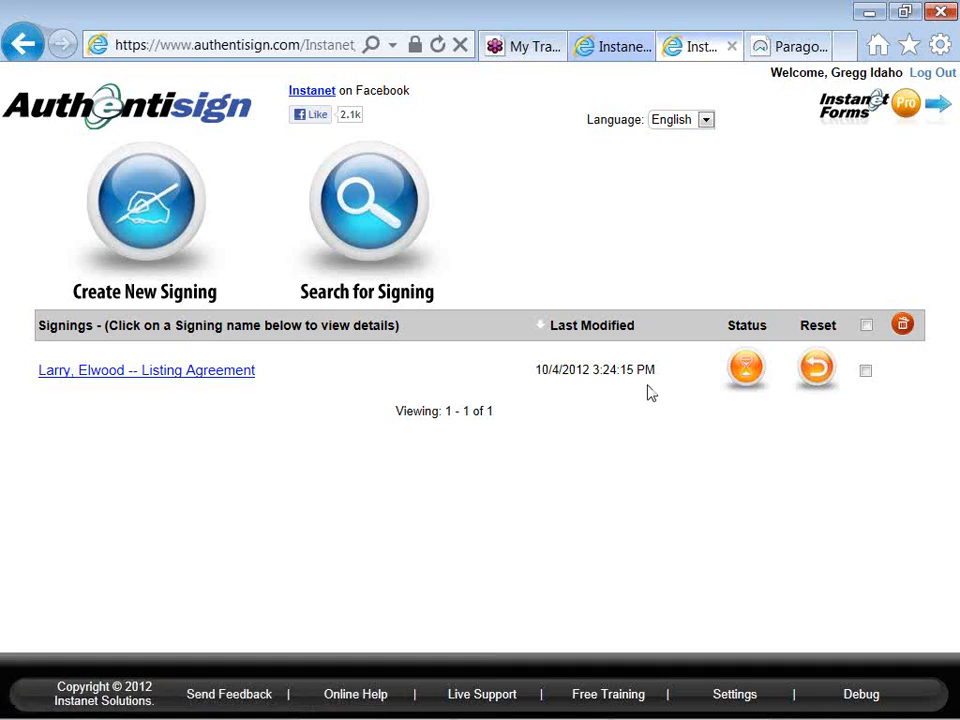
- Review the listing agreement signing's details and re-send option, and return to the list of signings
click(252, 372)
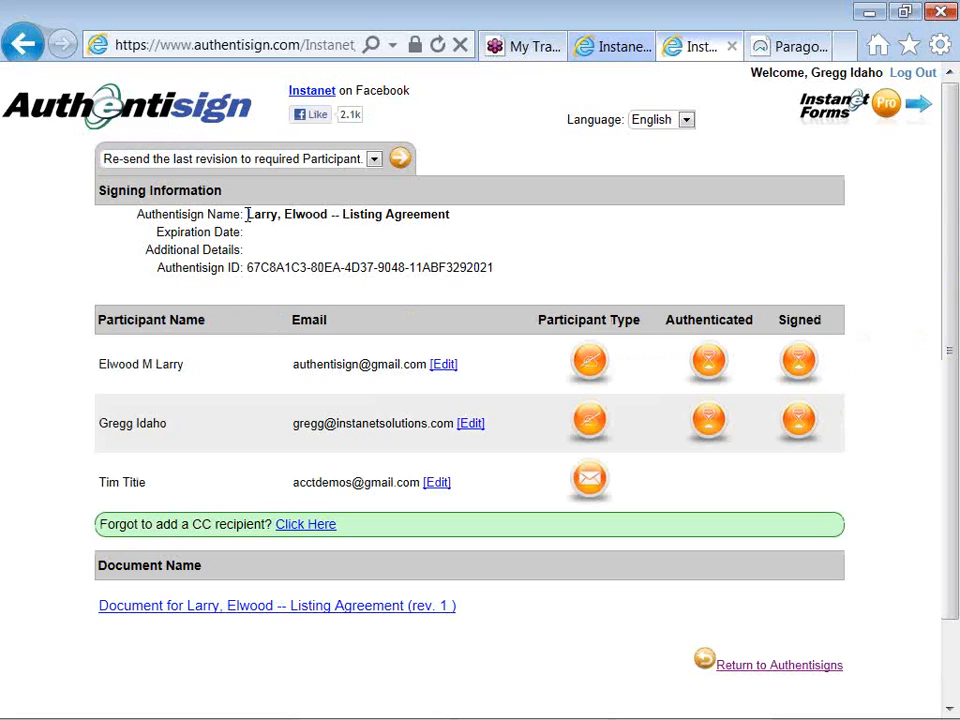
click(257, 162)
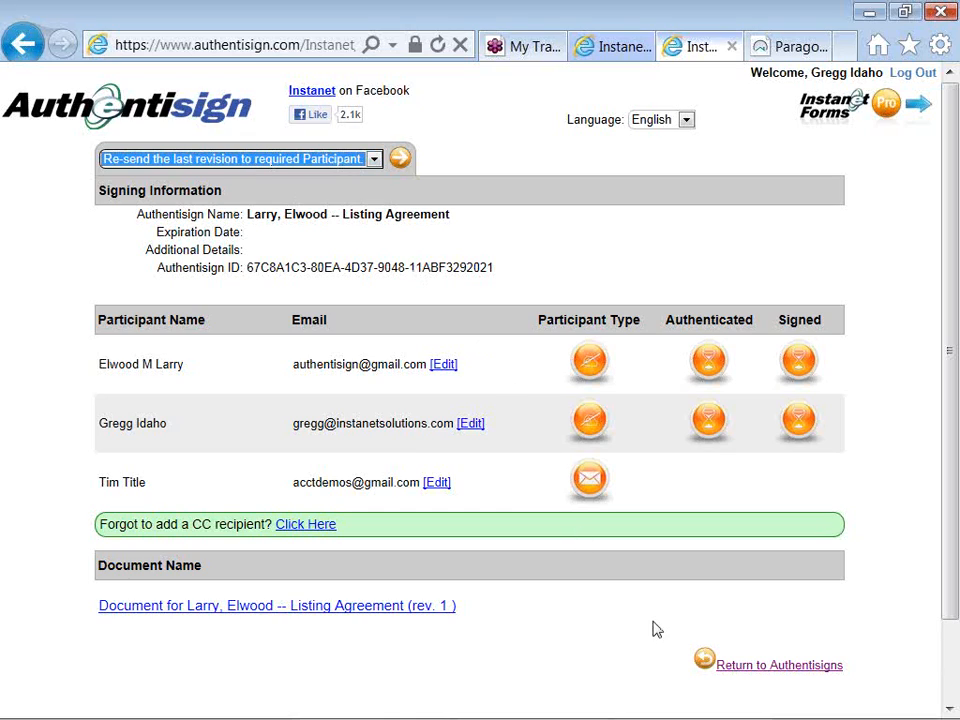
click(736, 668)
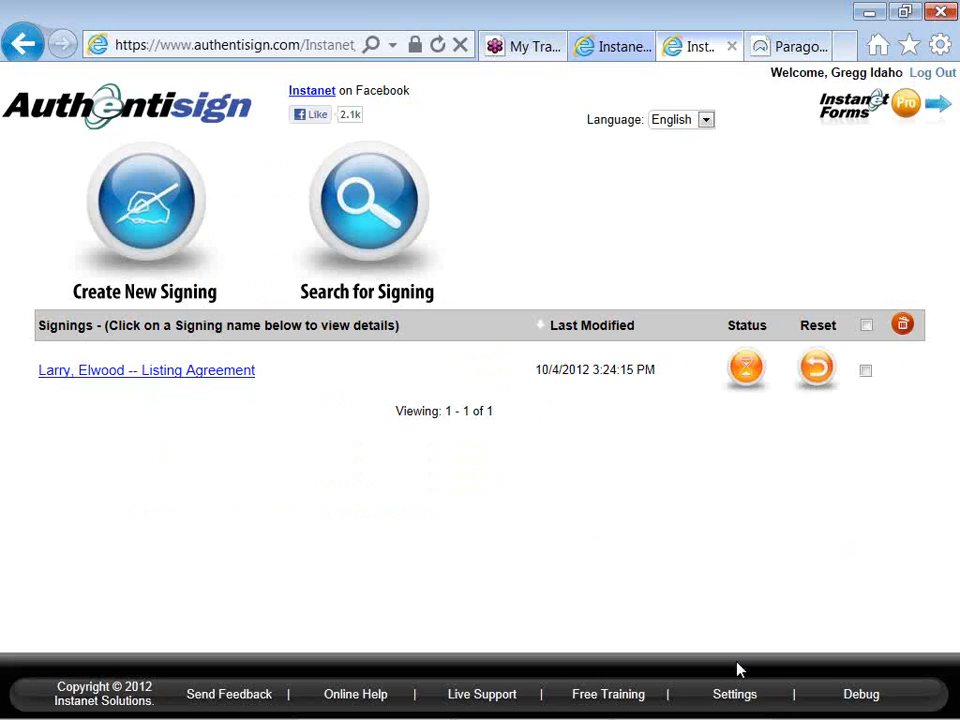
- Open gmail.com in a new browser tab
click(845, 47)
text(gma)
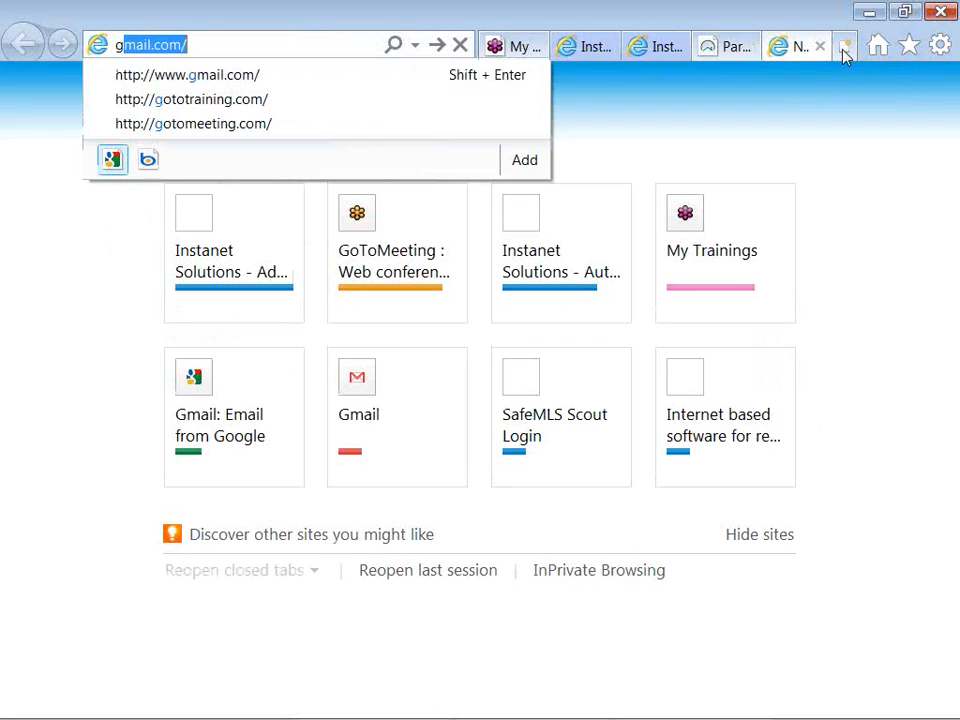
text(il.com)
key(Return)
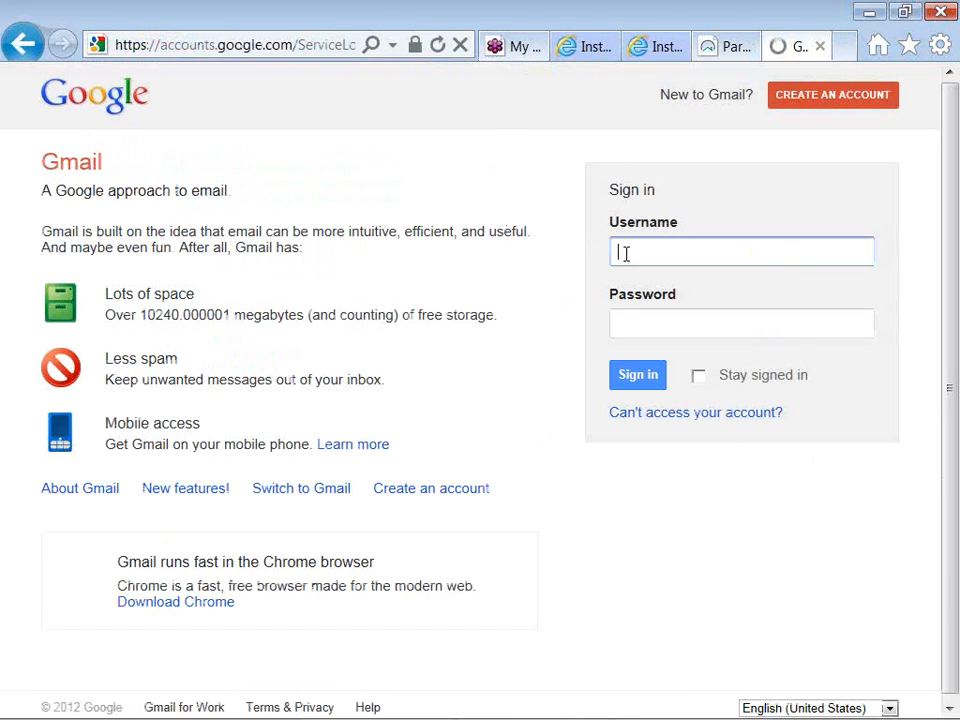
- Sign in to the seller's Gmail account by entering its username and account password
key(Tab)
text(•••)
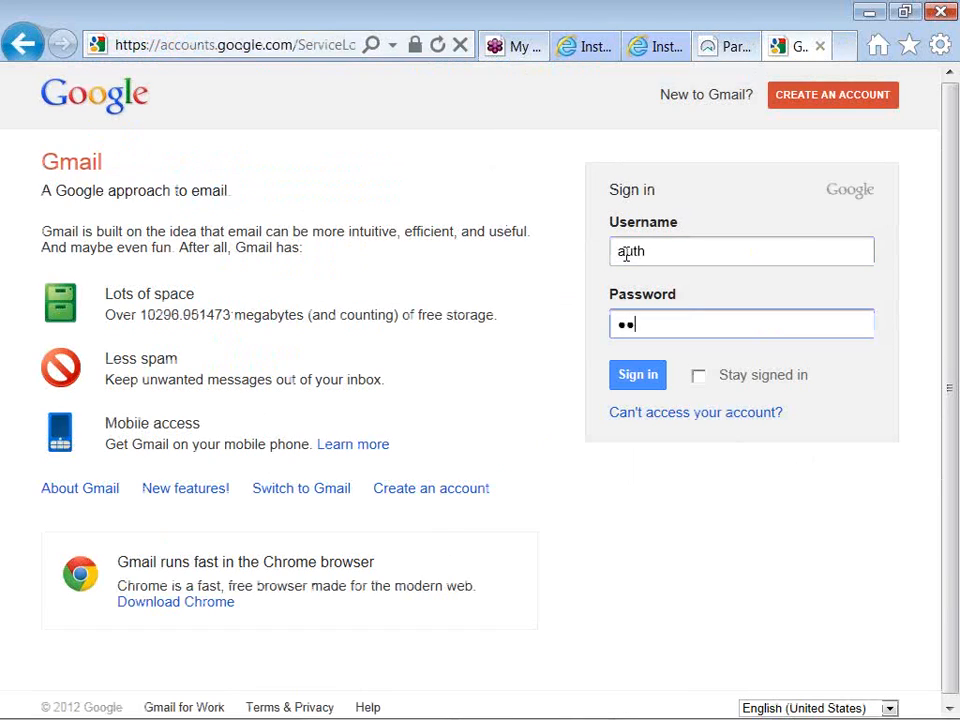
click(652, 247)
key(Tab)
key(BackSpace)
key(BackSpace)
key(BackSpace)
text(••••••••••)
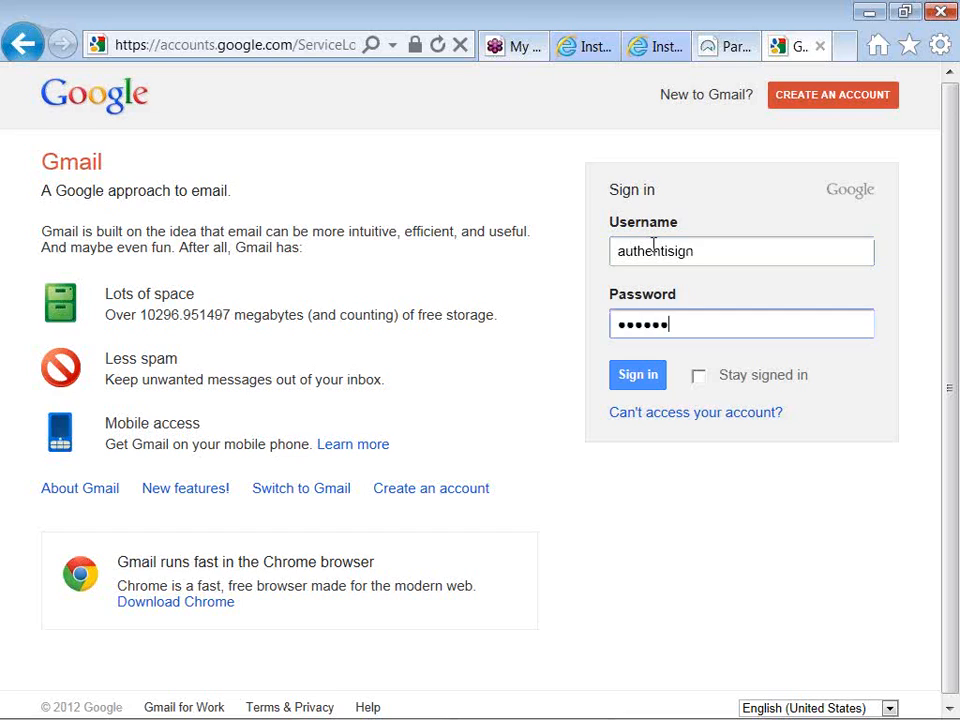
key(Return)
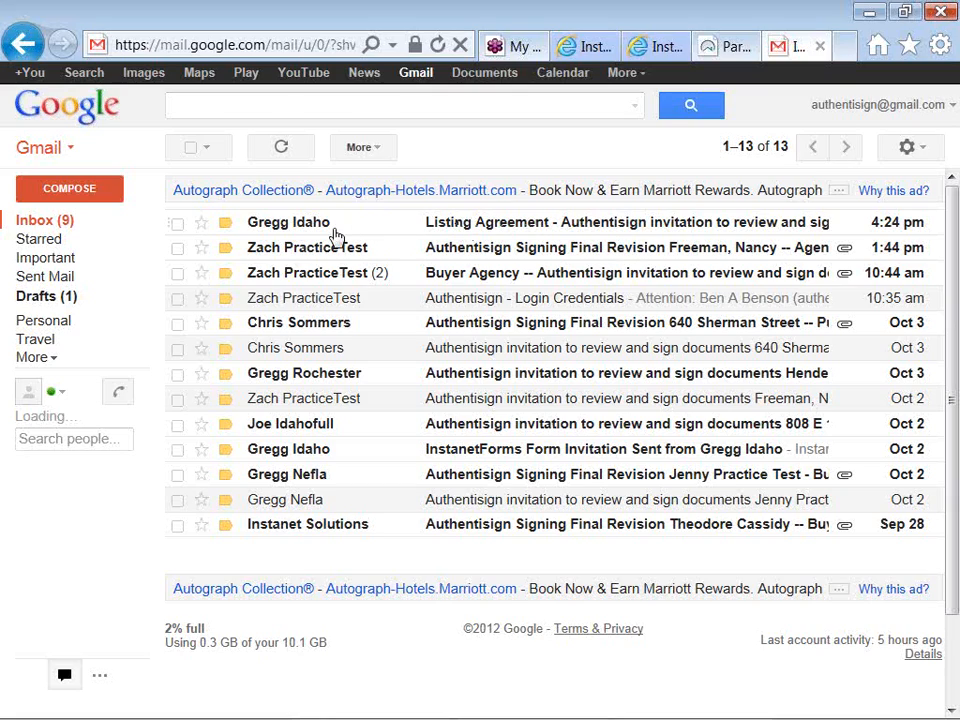
- Open the newest Listing Agreement invitation email and check its custom subject and message text
mouse_move(329, 232)
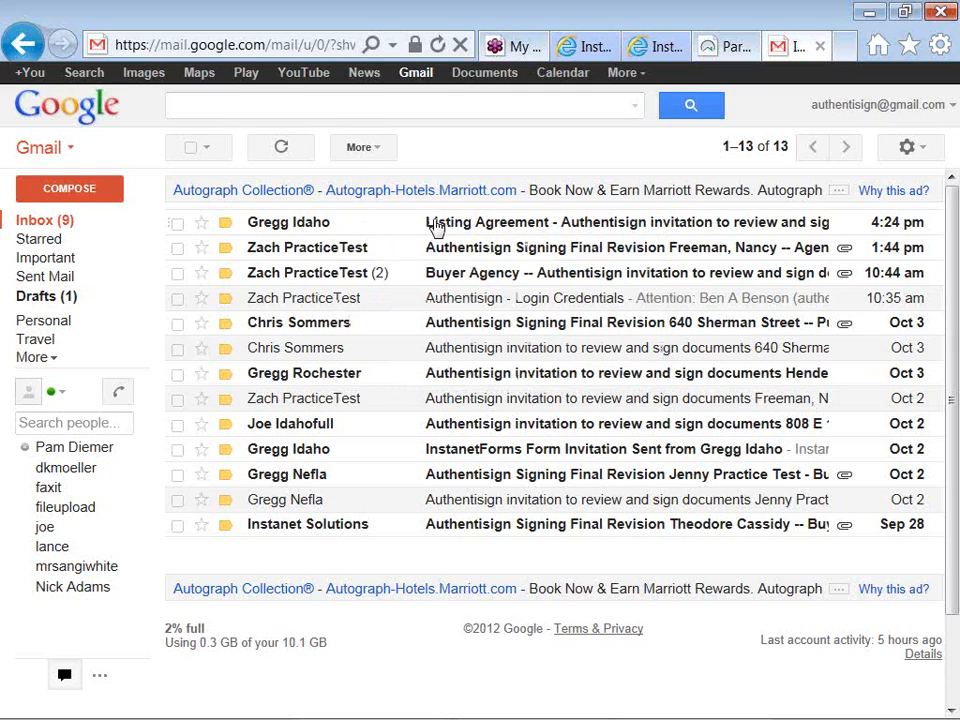
click(440, 228)
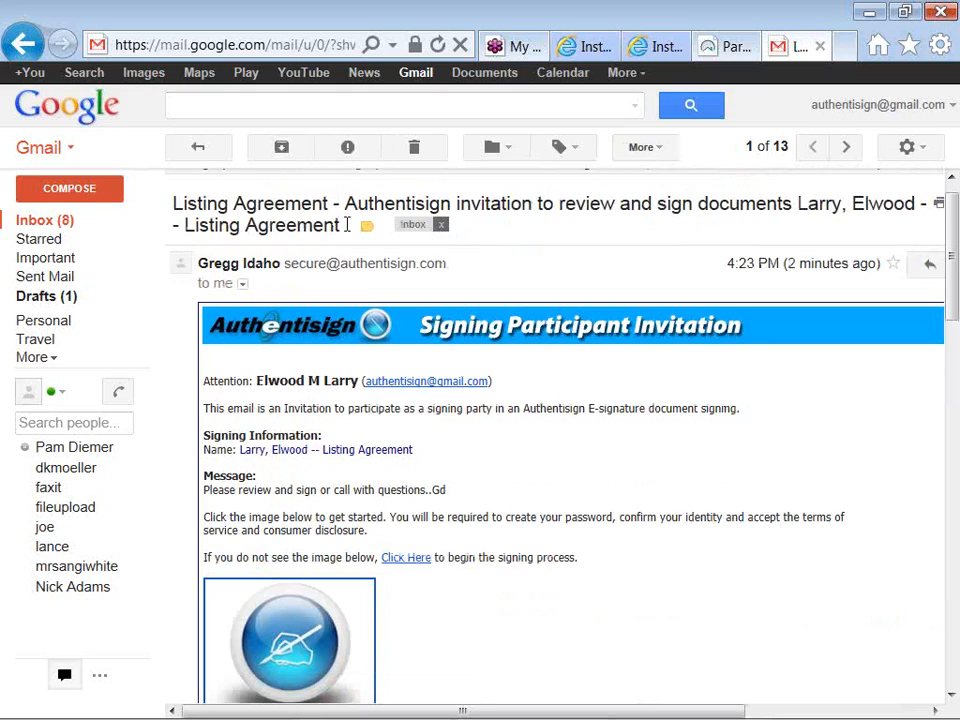
drag(330, 204, 272, 203)
click(272, 203)
drag(205, 489, 349, 487)
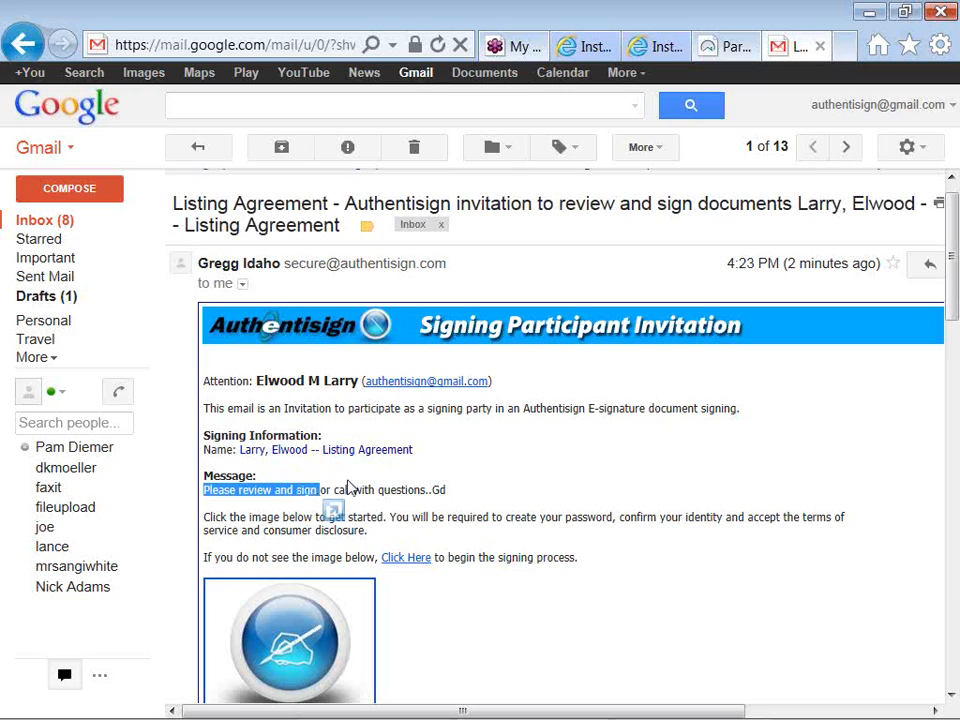
- Open the signing page from the sign image in the invitation email
click(349, 487)
scroll(349, 487, down, 1)
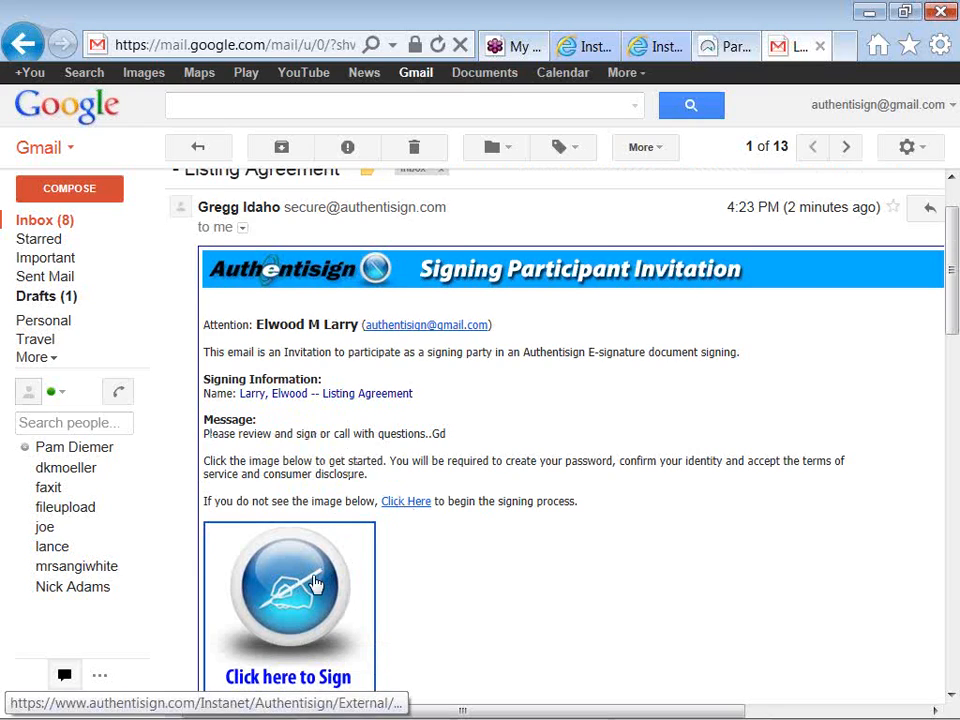
scroll(315, 582, down, 1)
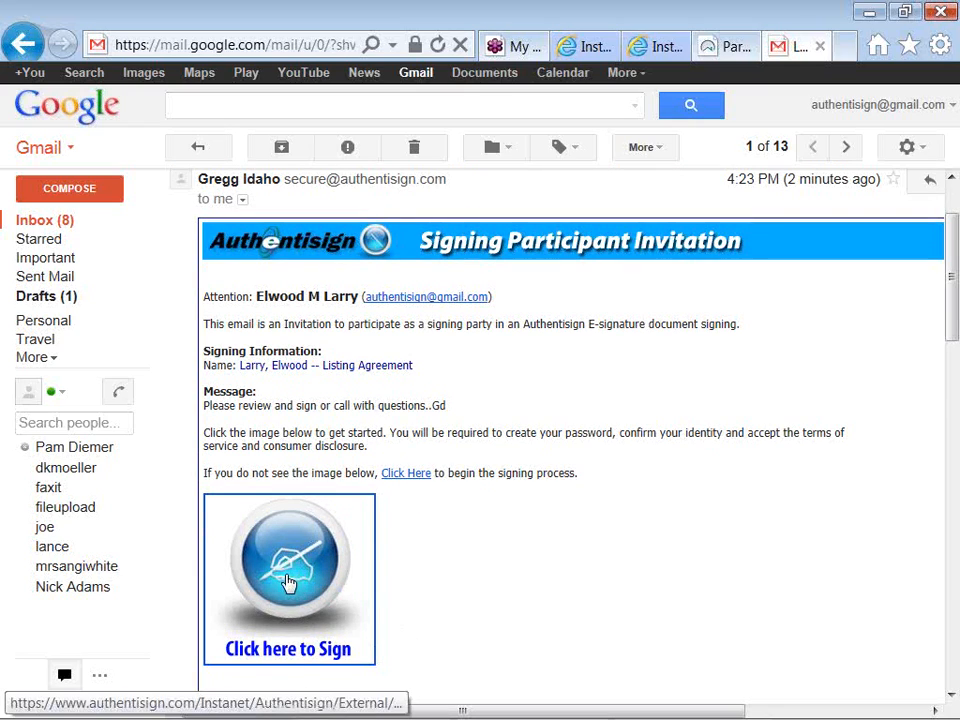
click(283, 578)
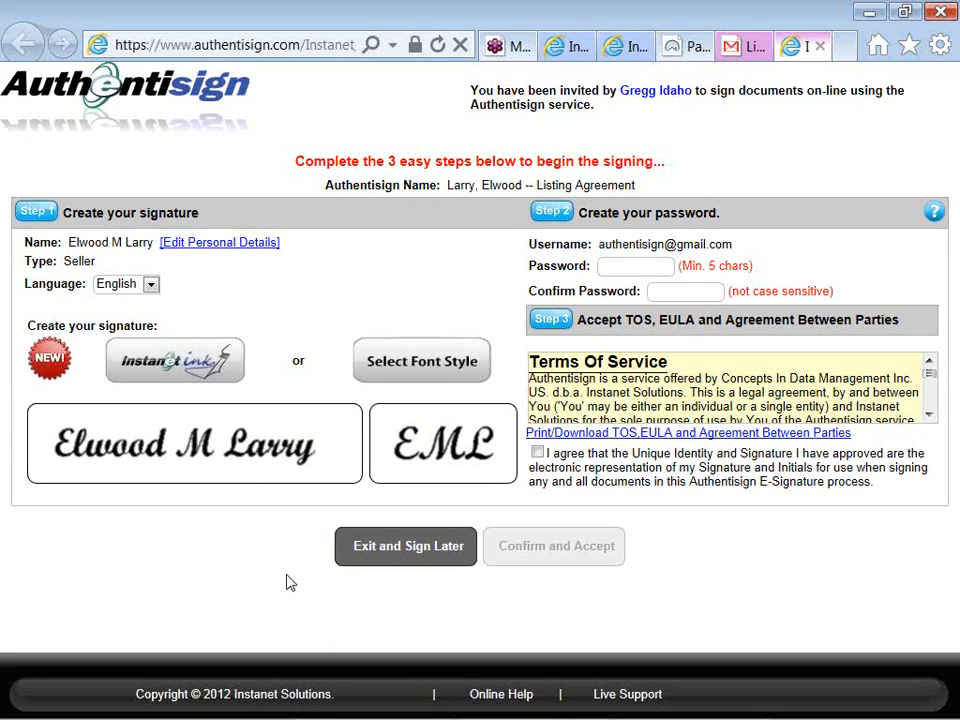
- Choose the third text style in the first column as the seller's signature font and accept it
click(405, 365)
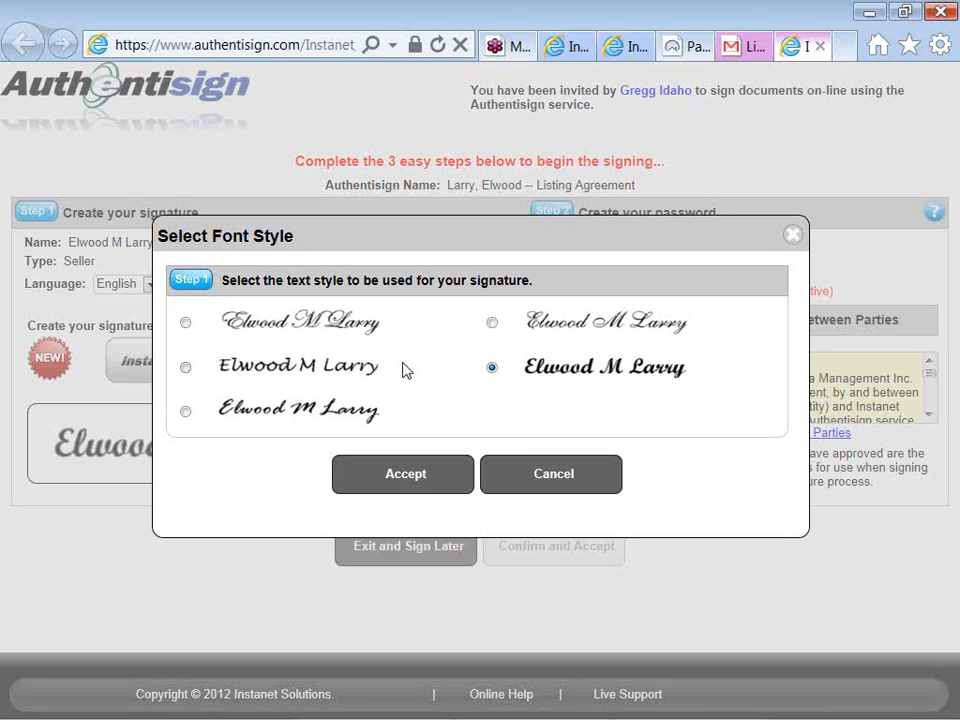
click(186, 413)
click(374, 478)
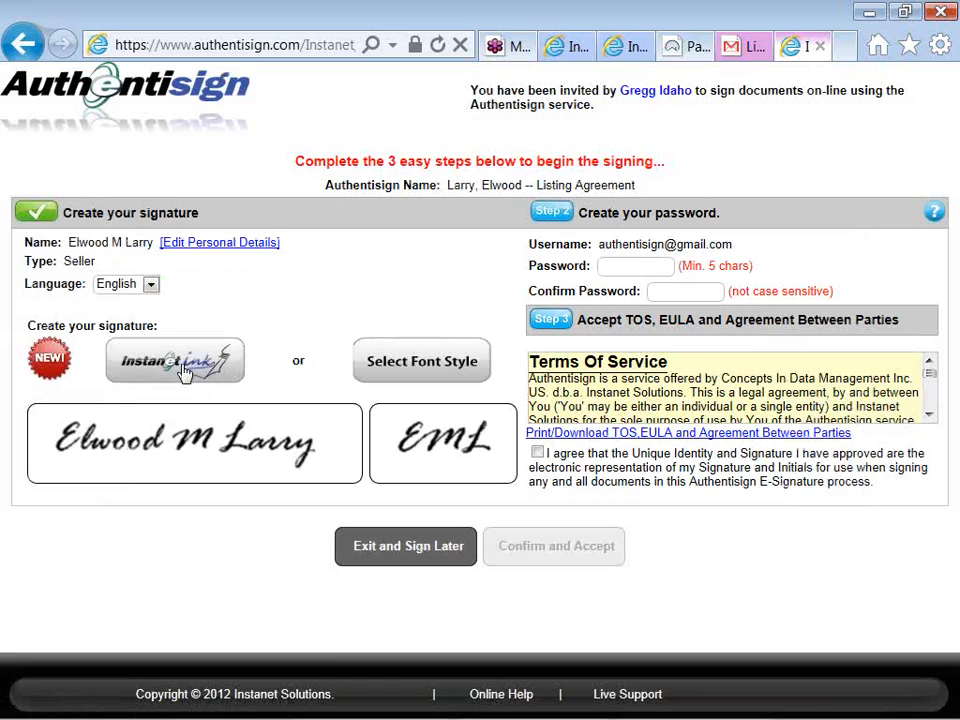
- Draw the seller's full-name signature with Instanet Ink, clearing the first attempt, and continue to the initials
click(183, 366)
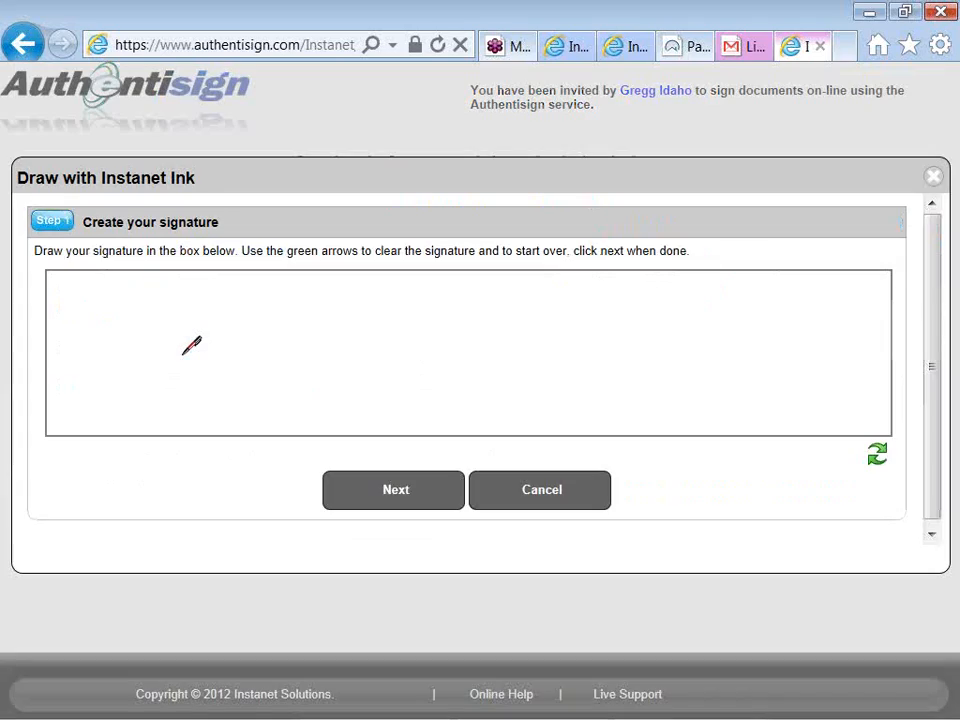
mouse_move(173, 312)
mouse_down()
mouse_move(134, 332)
mouse_move(155, 390)
mouse_move(171, 390)
mouse_up()
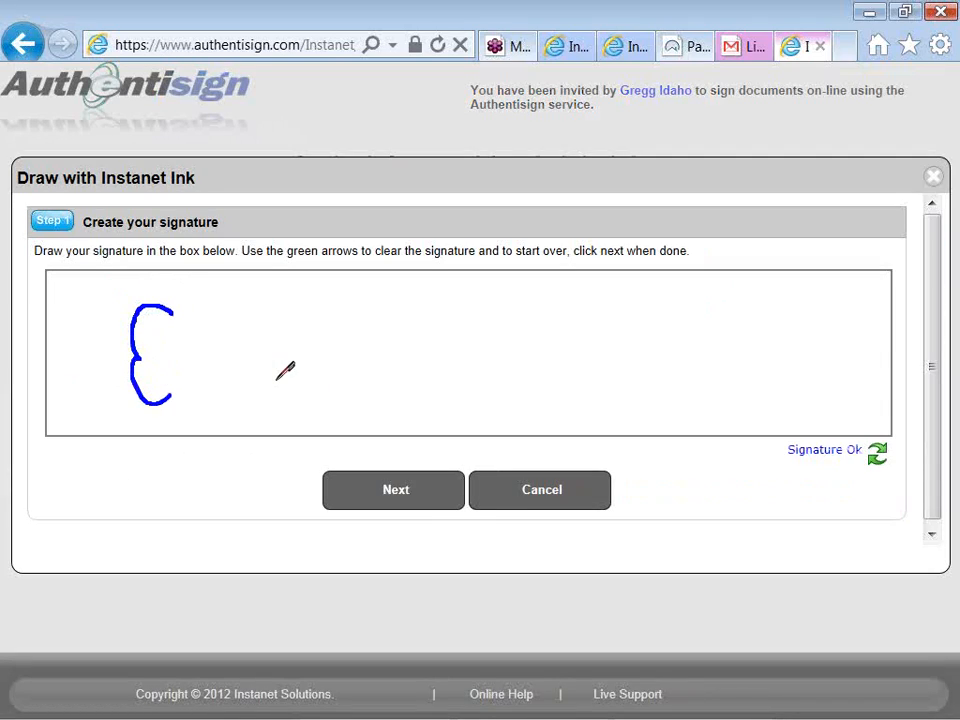
click(877, 455)
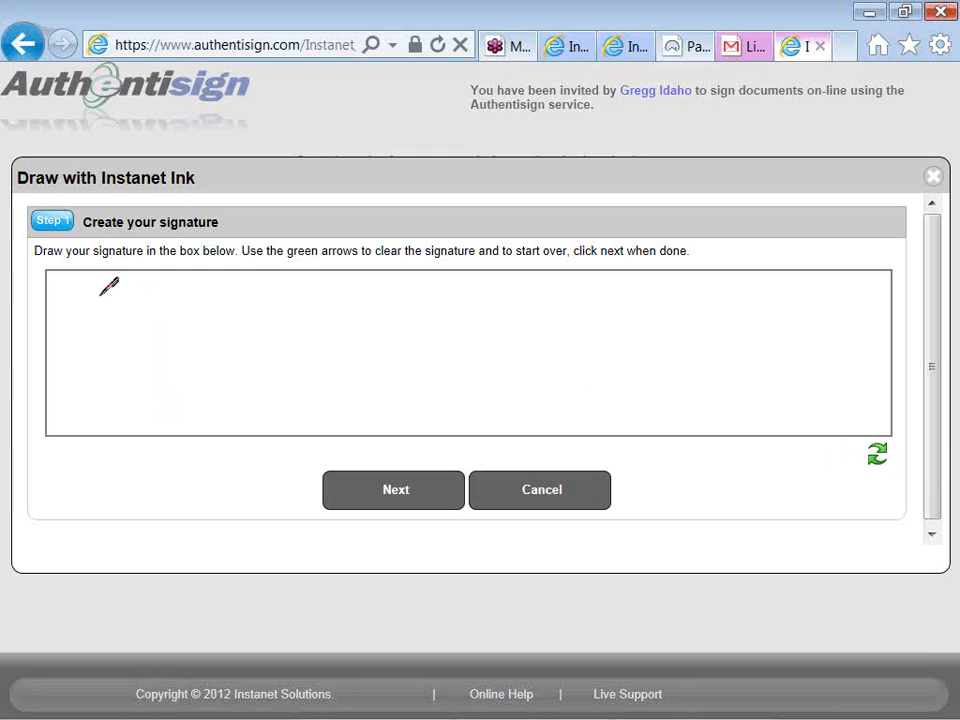
mouse_move(125, 317)
mouse_down()
mouse_move(96, 343)
mouse_move(124, 344)
mouse_move(98, 380)
mouse_move(140, 392)
mouse_move(160, 306)
mouse_move(182, 393)
mouse_move(191, 364)
mouse_move(224, 388)
mouse_move(234, 368)
mouse_move(262, 370)
mouse_move(274, 388)
mouse_move(283, 366)
mouse_move(310, 360)
mouse_move(343, 364)
mouse_move(338, 390)
mouse_move(357, 322)
mouse_move(379, 386)
mouse_up()
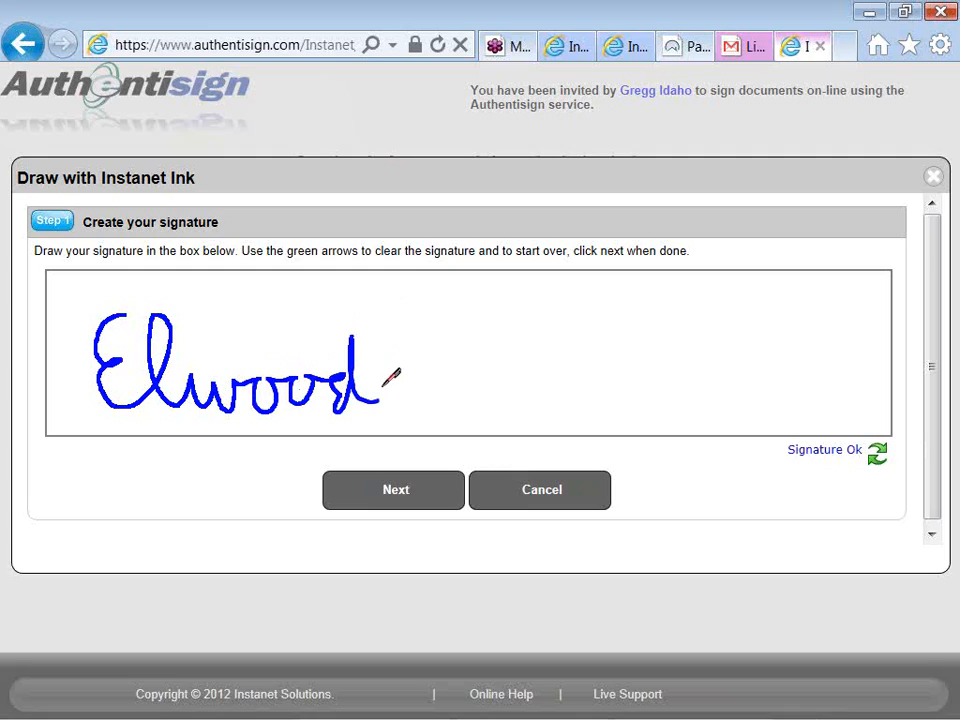
mouse_move(384, 397)
mouse_down()
mouse_move(405, 335)
mouse_move(442, 316)
mouse_move(443, 415)
mouse_up()
mouse_move(480, 332)
mouse_down()
mouse_move(512, 301)
mouse_move(466, 404)
mouse_move(532, 362)
mouse_move(547, 376)
mouse_move(621, 376)
mouse_move(617, 396)
mouse_move(690, 342)
mouse_up()
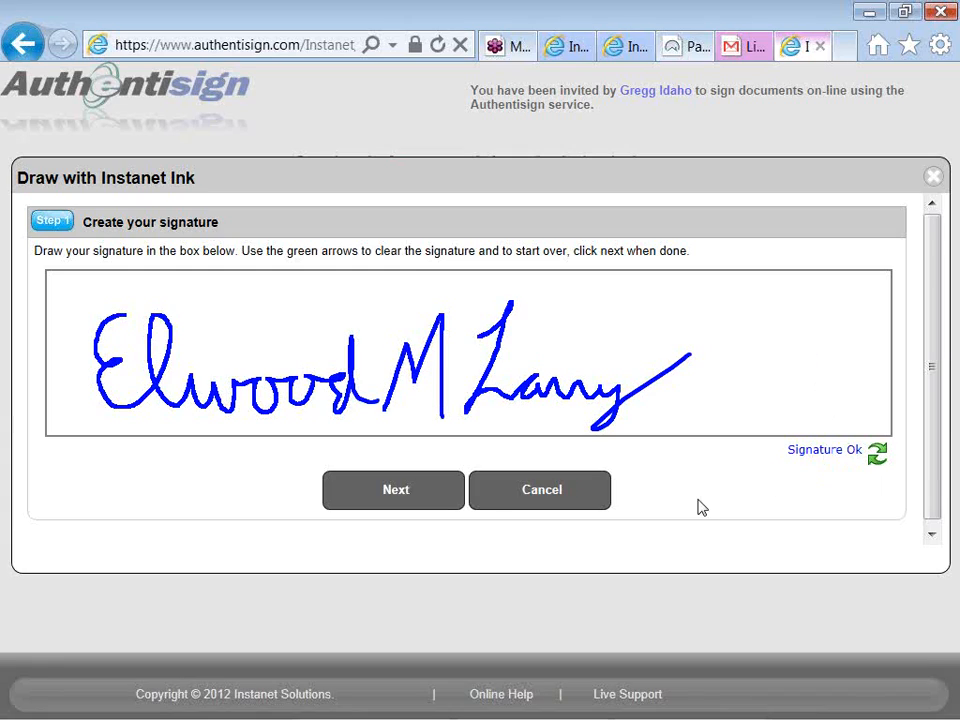
click(398, 497)
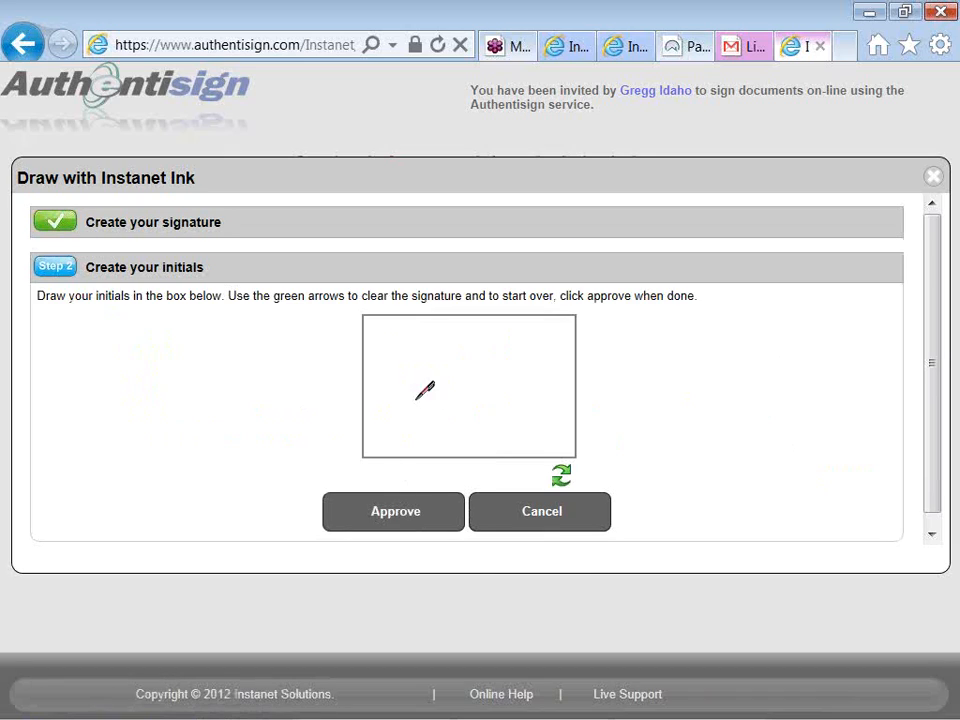
- Draw the seller's three initials in the initials box and approve them
mouse_move(405, 354)
mouse_down()
mouse_move(394, 380)
mouse_move(410, 377)
mouse_move(425, 428)
mouse_up()
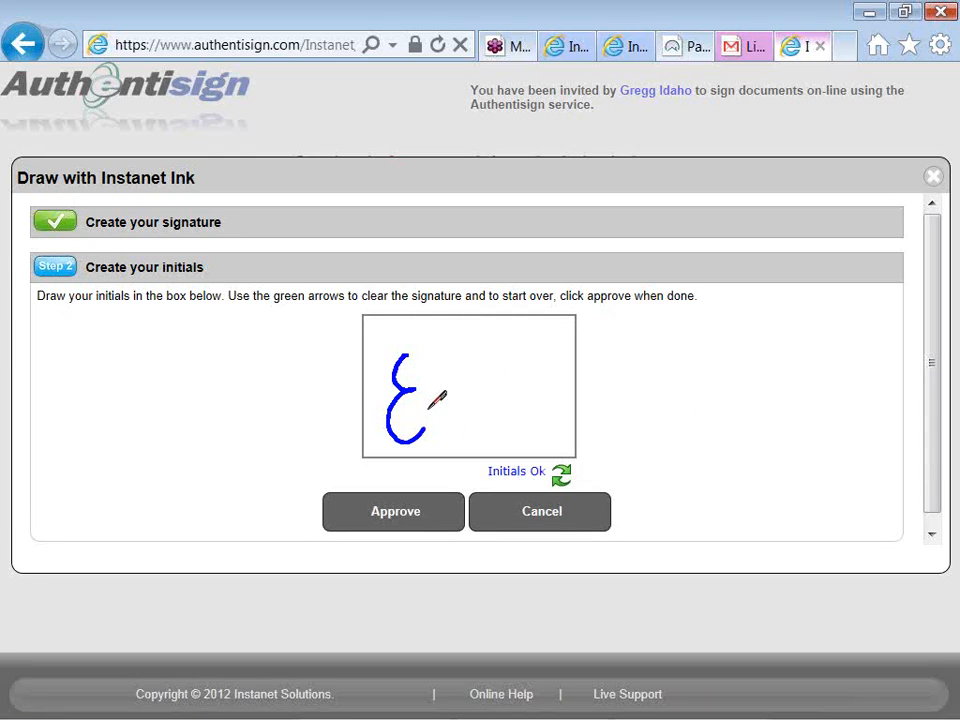
mouse_move(429, 427)
mouse_down()
mouse_move(437, 366)
mouse_move(469, 346)
mouse_move(486, 418)
mouse_move(527, 408)
mouse_up()
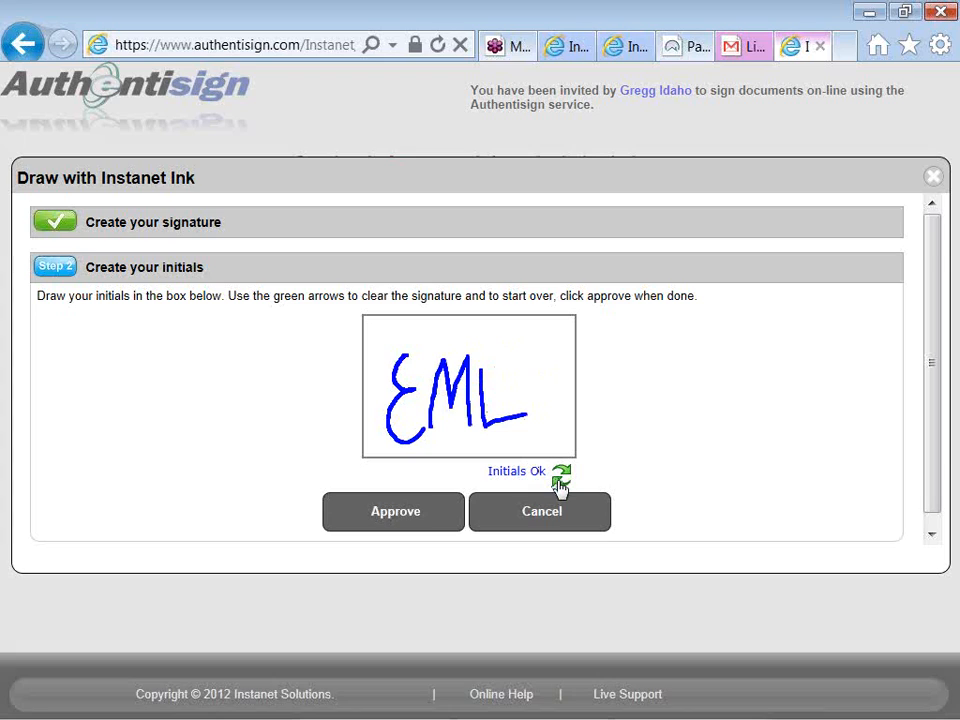
click(409, 517)
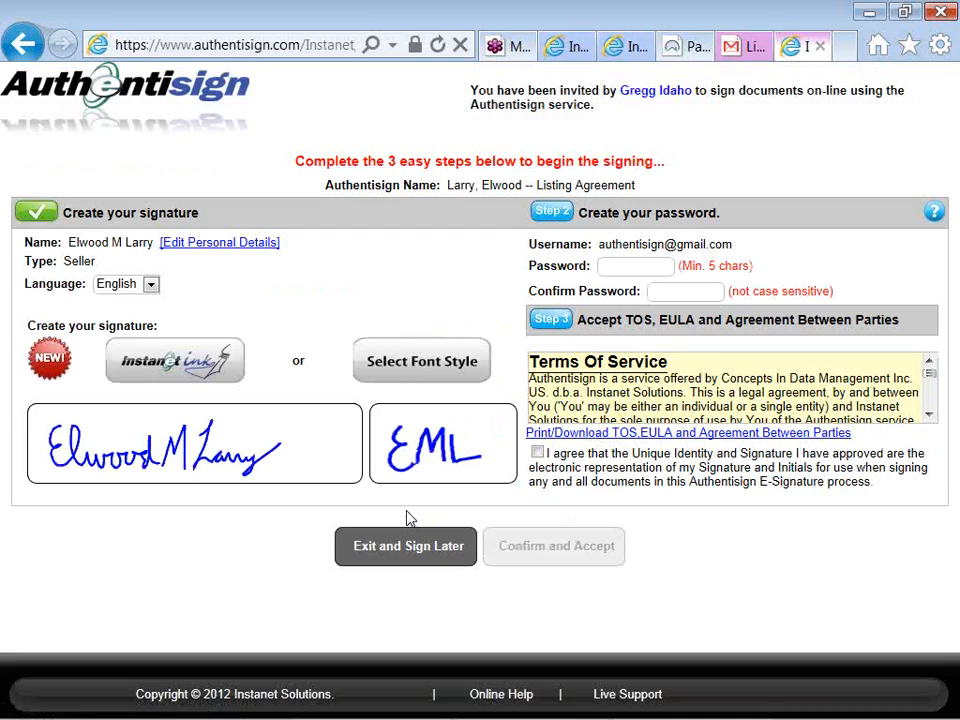
- Create and confirm the signing password, agree to the signature and initials terms, and accept to enter the signing
click(638, 265)
text(******)
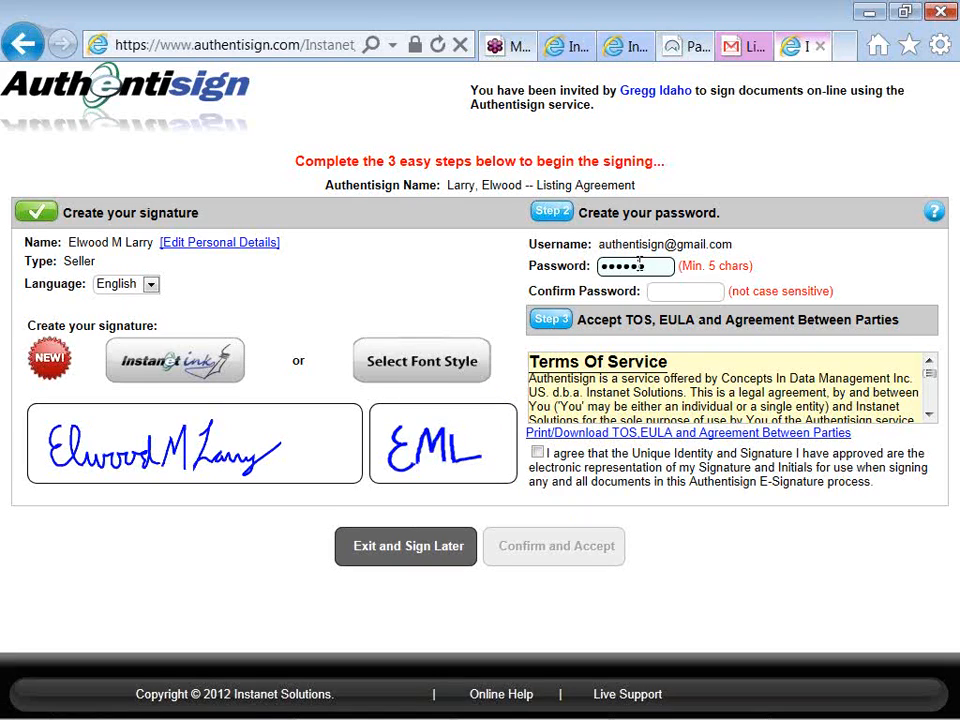
click(680, 291)
text(******)
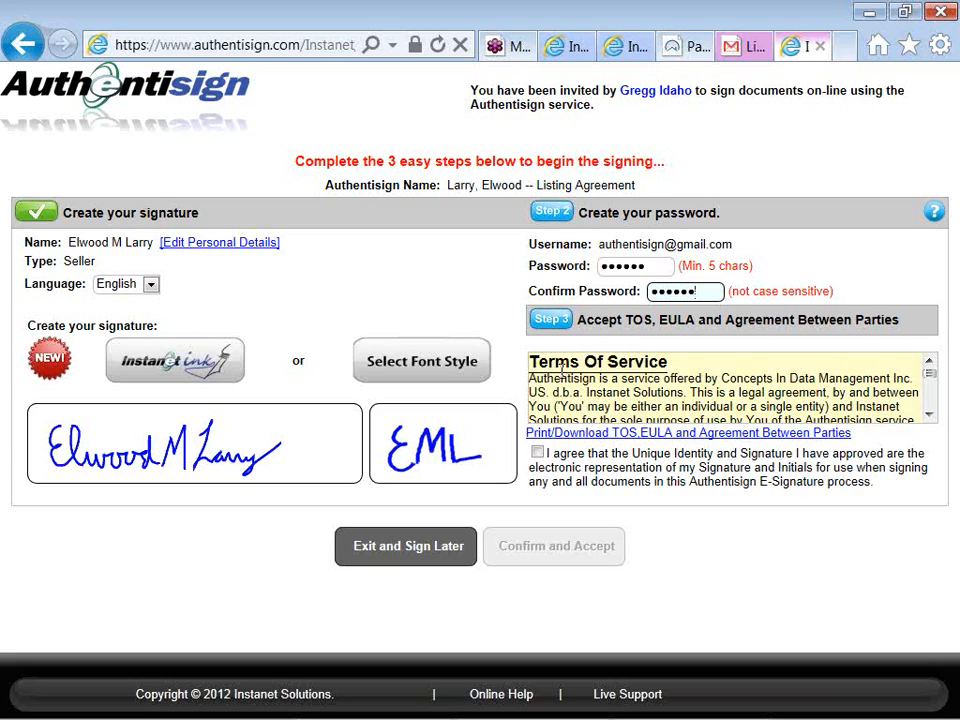
click(538, 453)
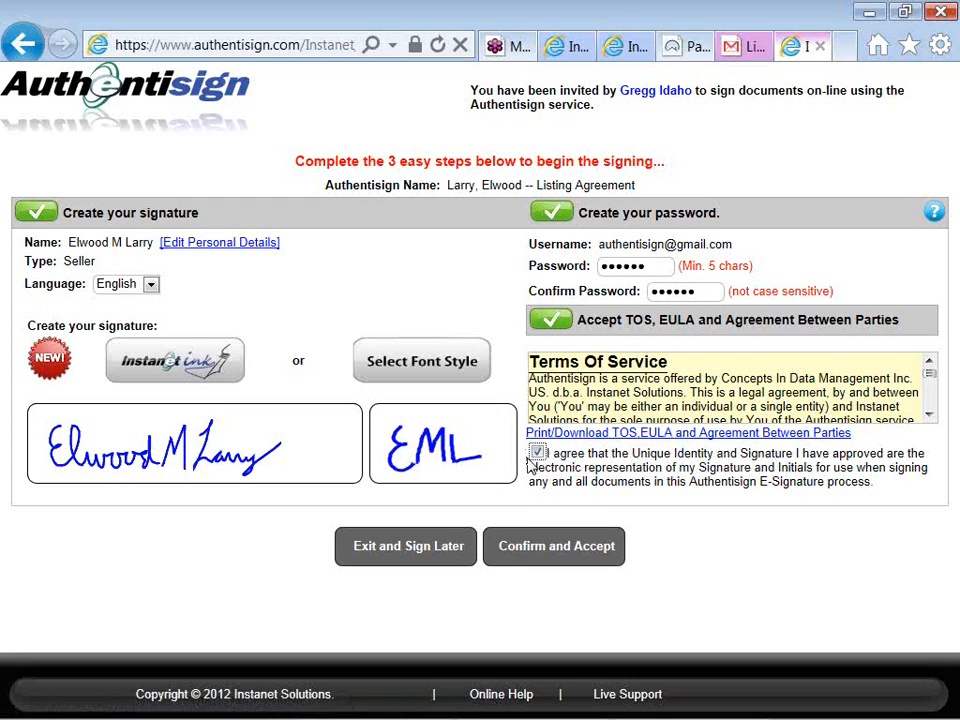
click(533, 552)
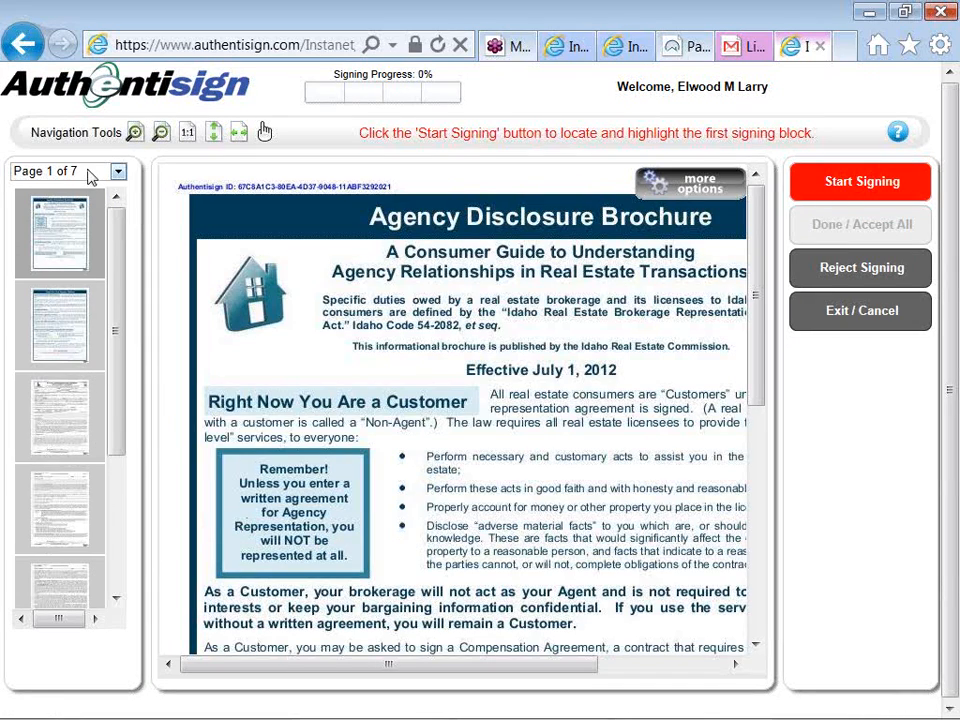
- Fit the document to the viewer width, start signing, and sign the Agency Disclosure Brochure receipt on page 2
click(238, 134)
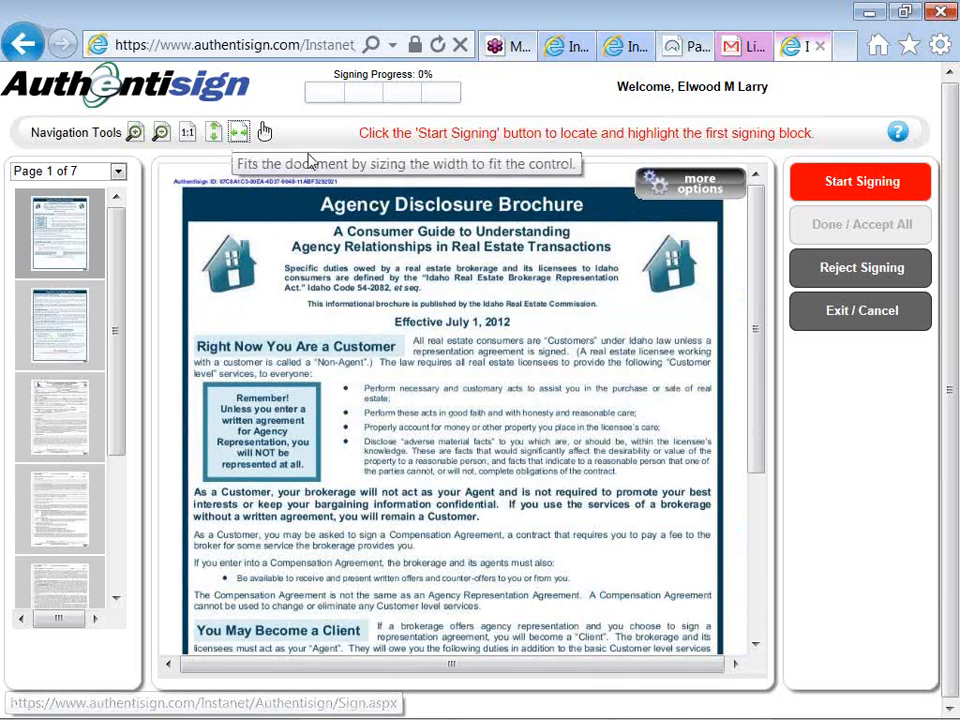
click(858, 186)
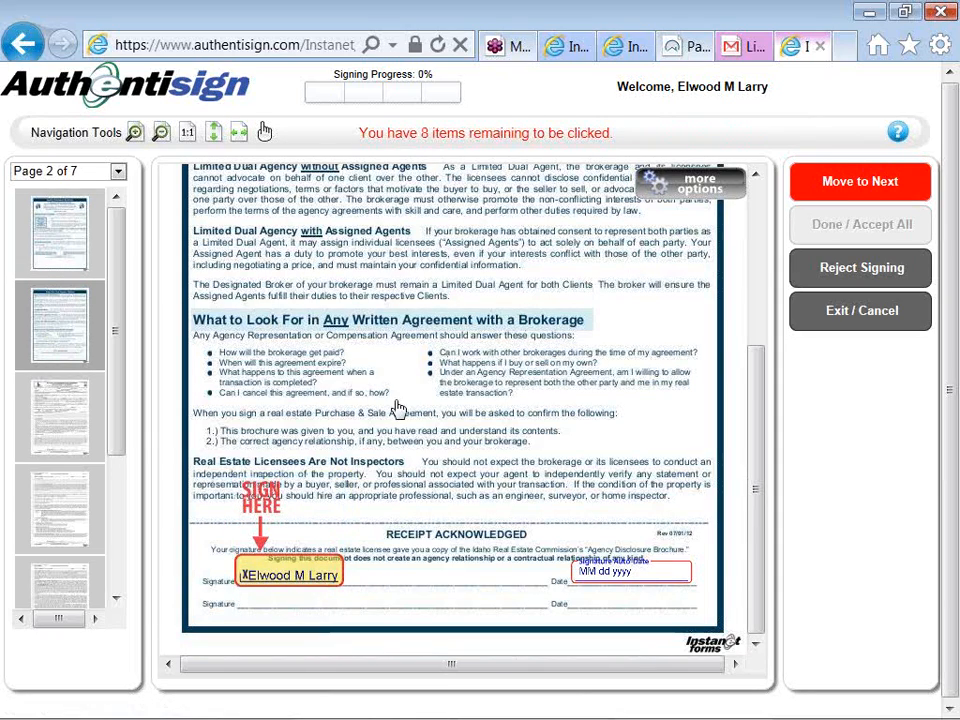
click(289, 540)
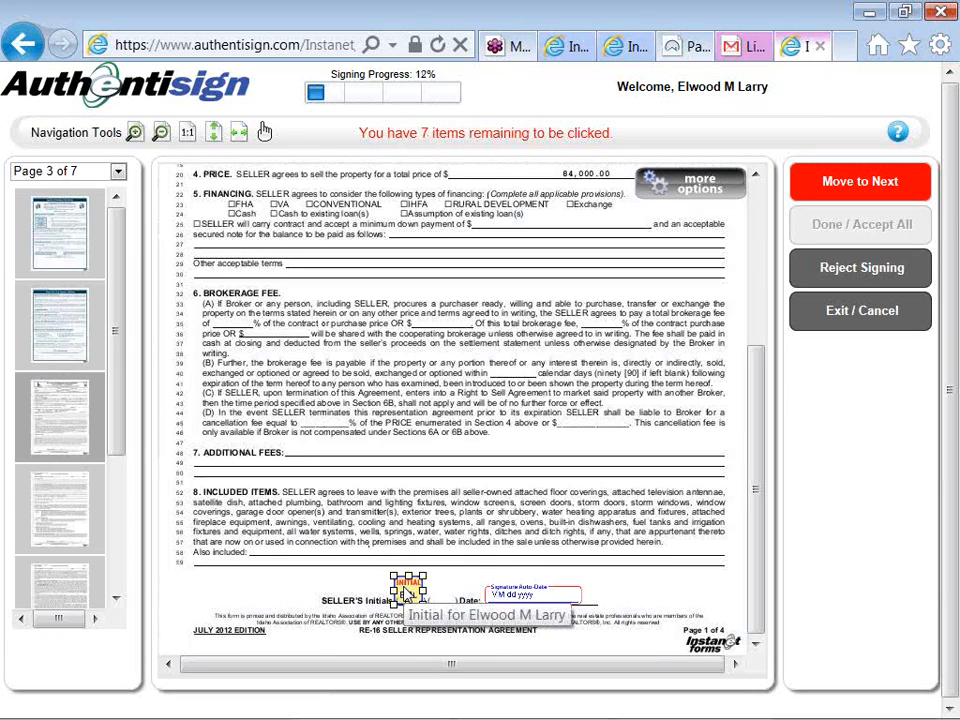
- Initial the footer of page 3, then the MLS authorization, lockbox authorization and footer blocks on page 4
click(408, 590)
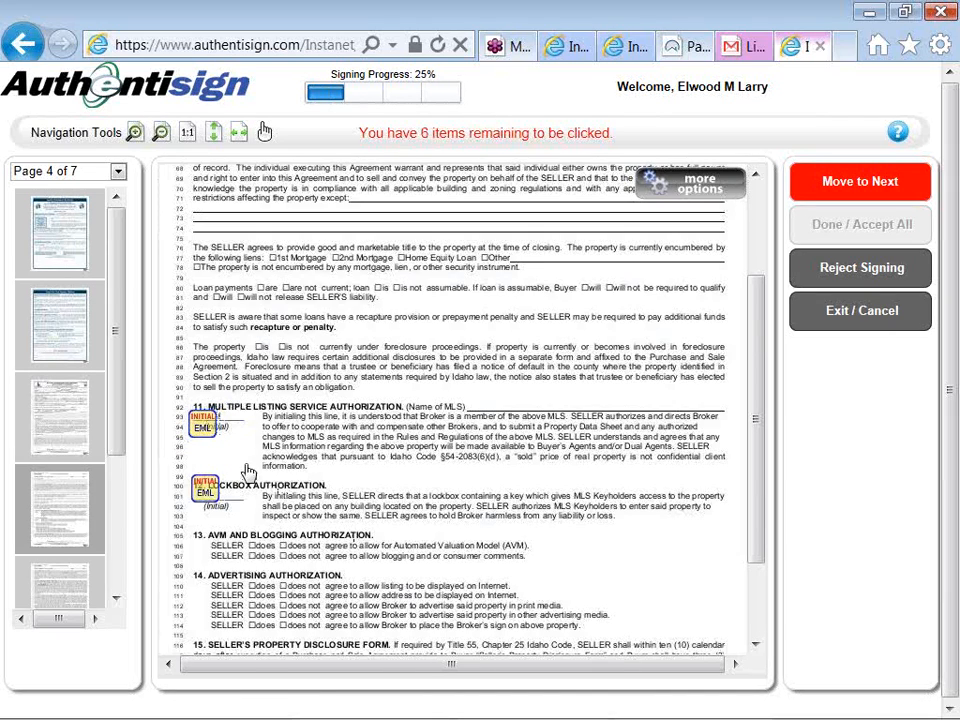
click(203, 424)
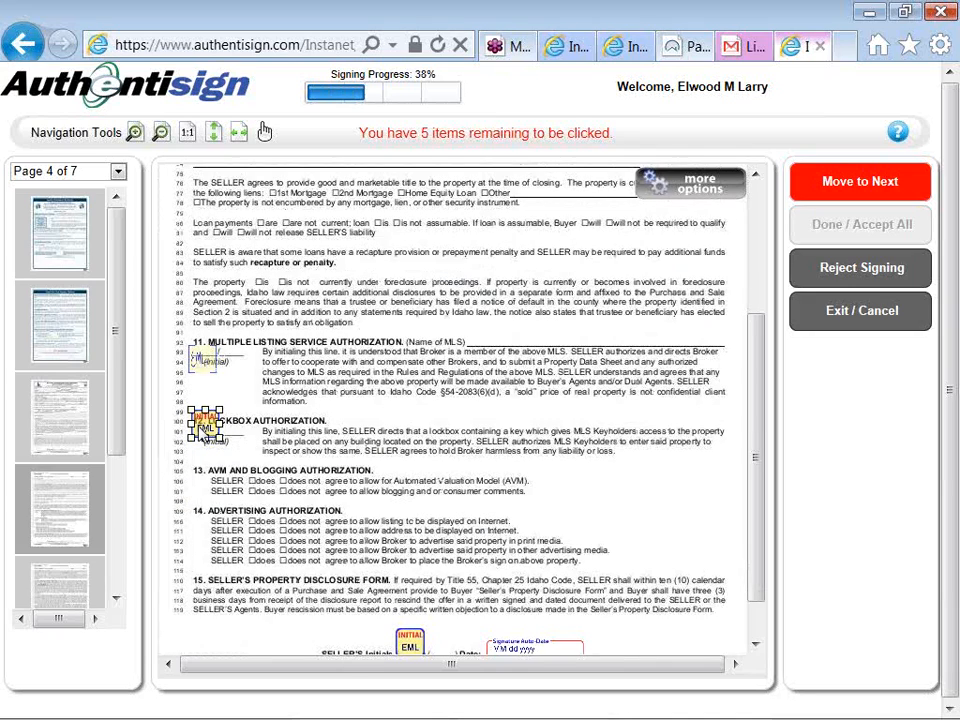
click(203, 427)
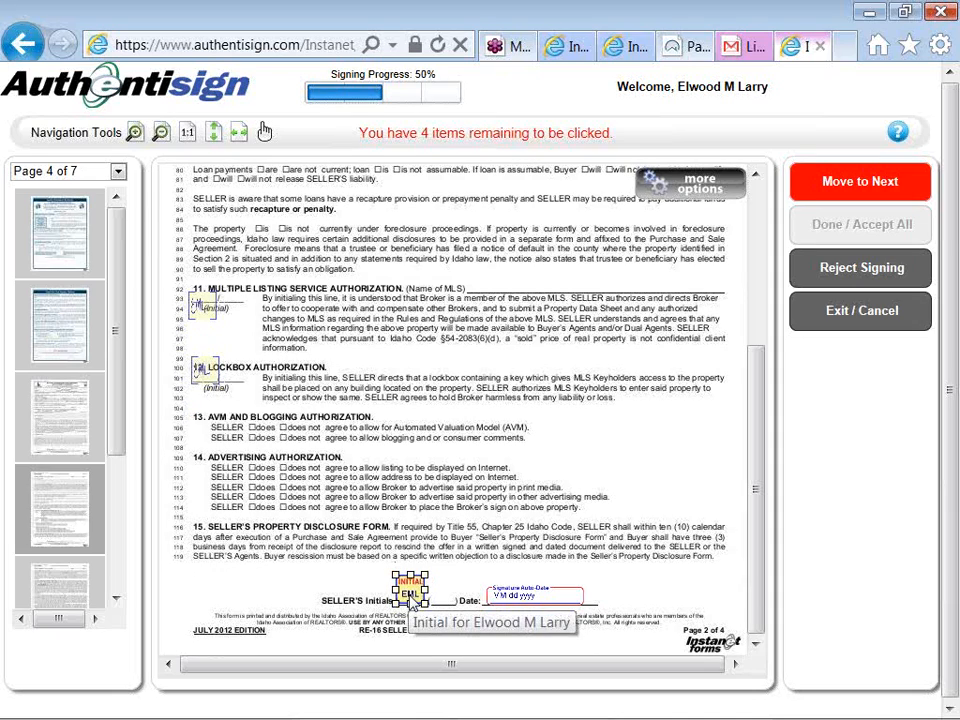
click(410, 598)
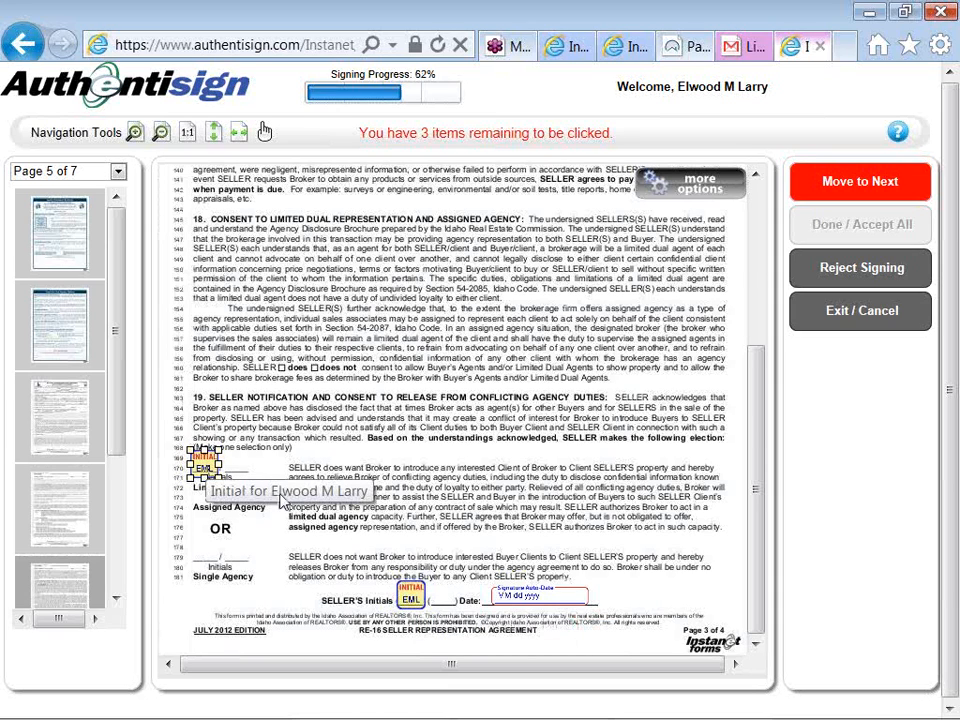
- Initial the limited dual agency election and the footer on page 5, and sign the seller signature block on page 6
click(205, 465)
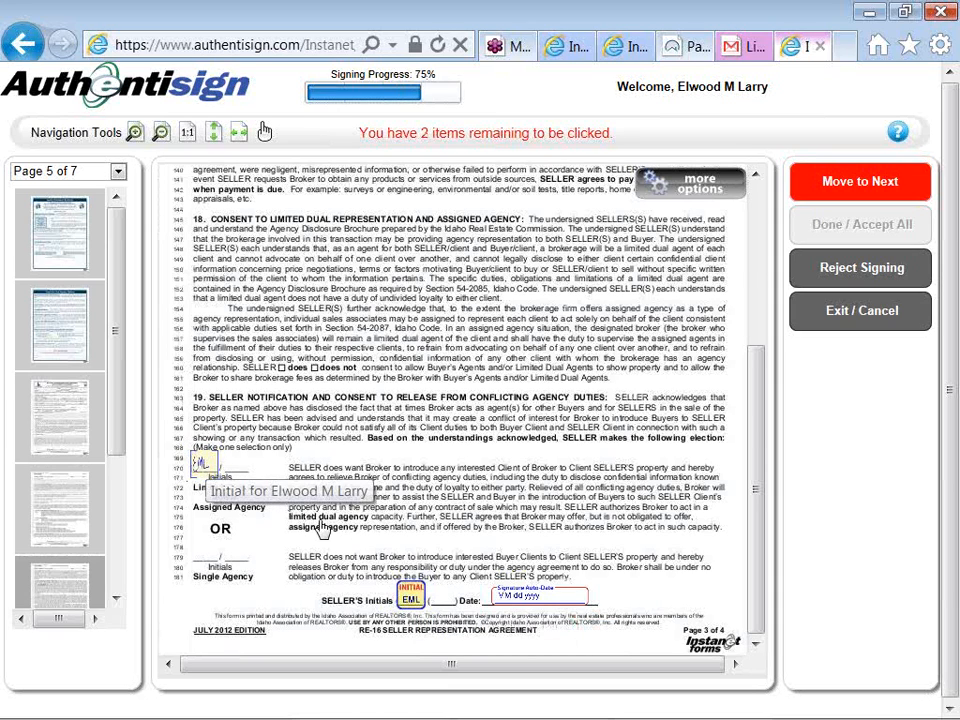
click(415, 604)
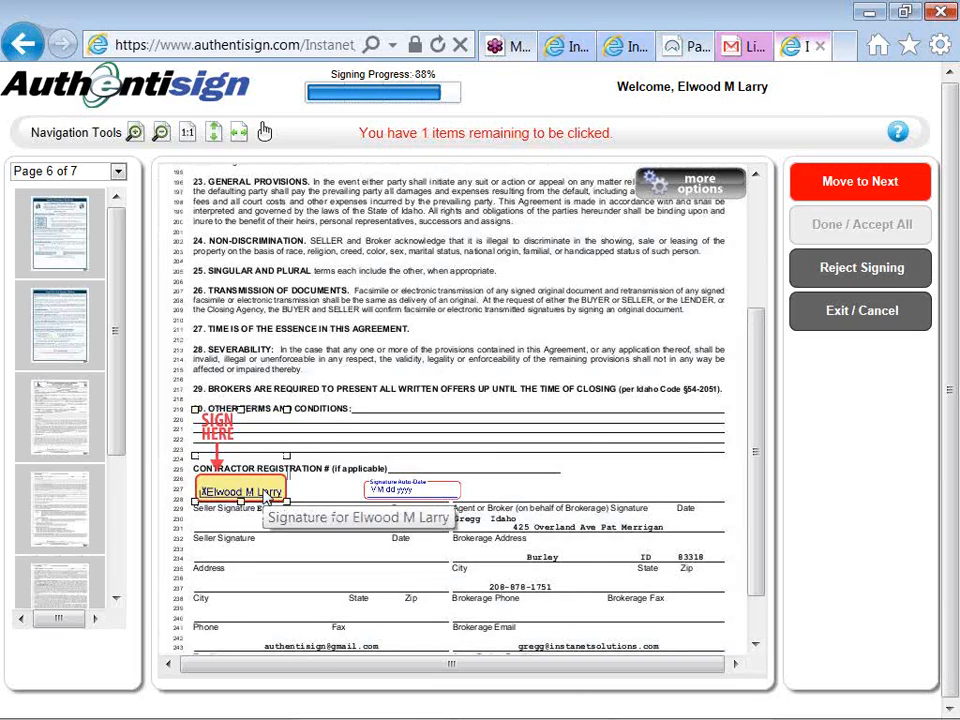
click(268, 495)
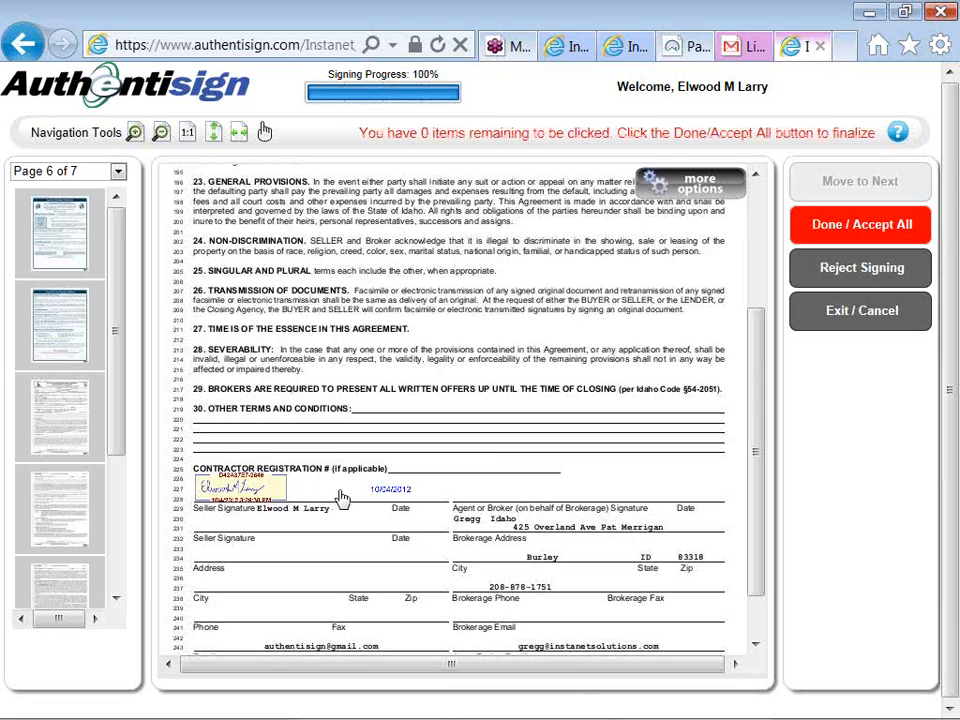
- Check the reject-signing options, return to the signing without declining, and complete it by accepting all signatures and initials
click(828, 277)
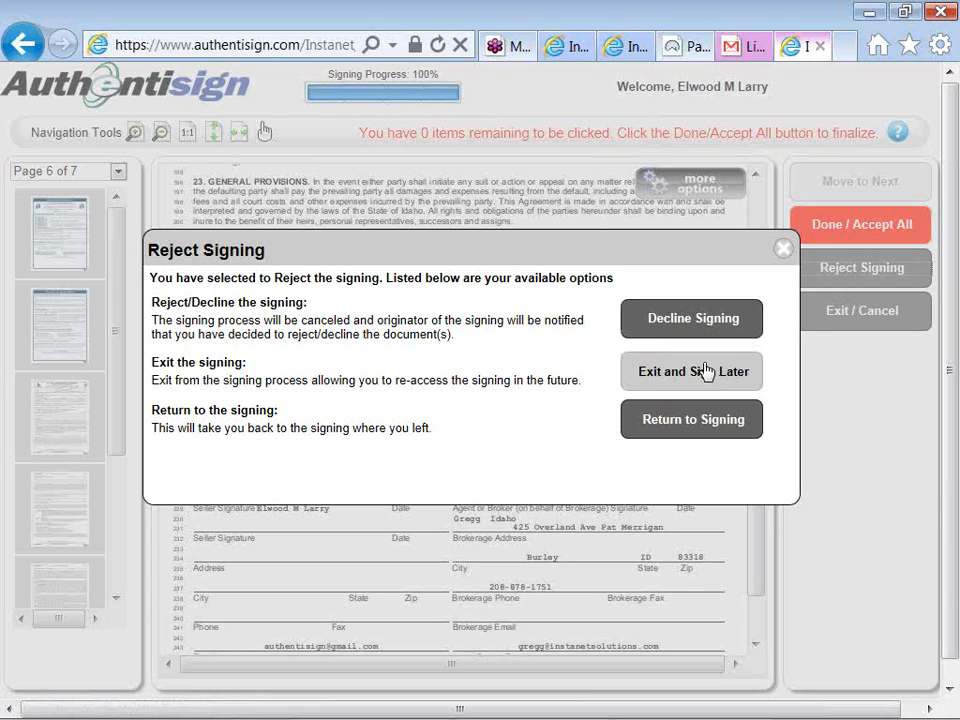
click(686, 421)
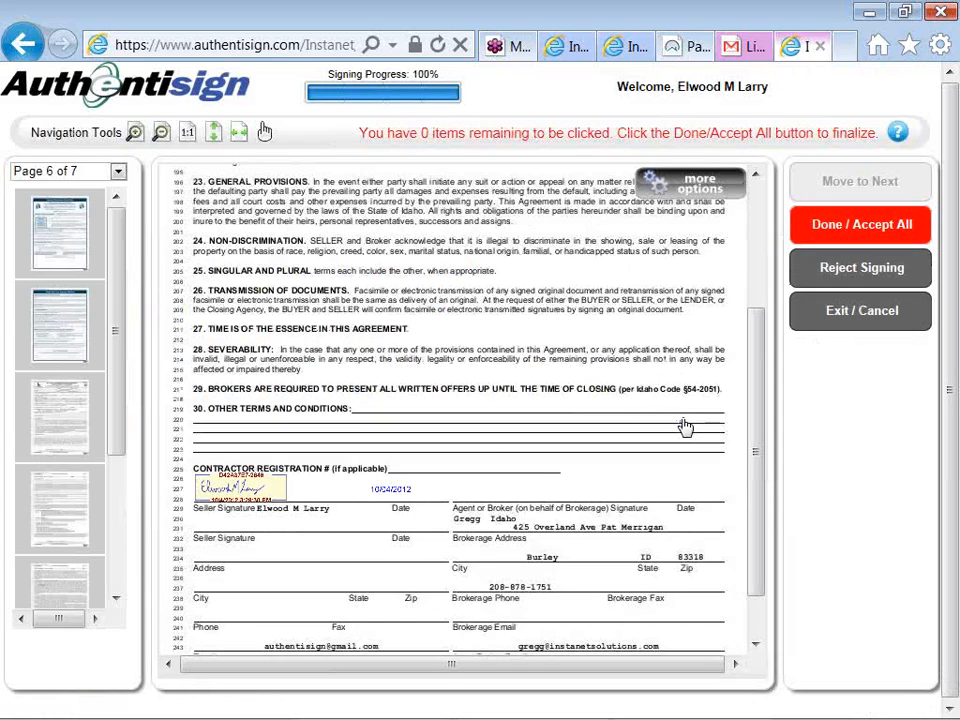
click(817, 233)
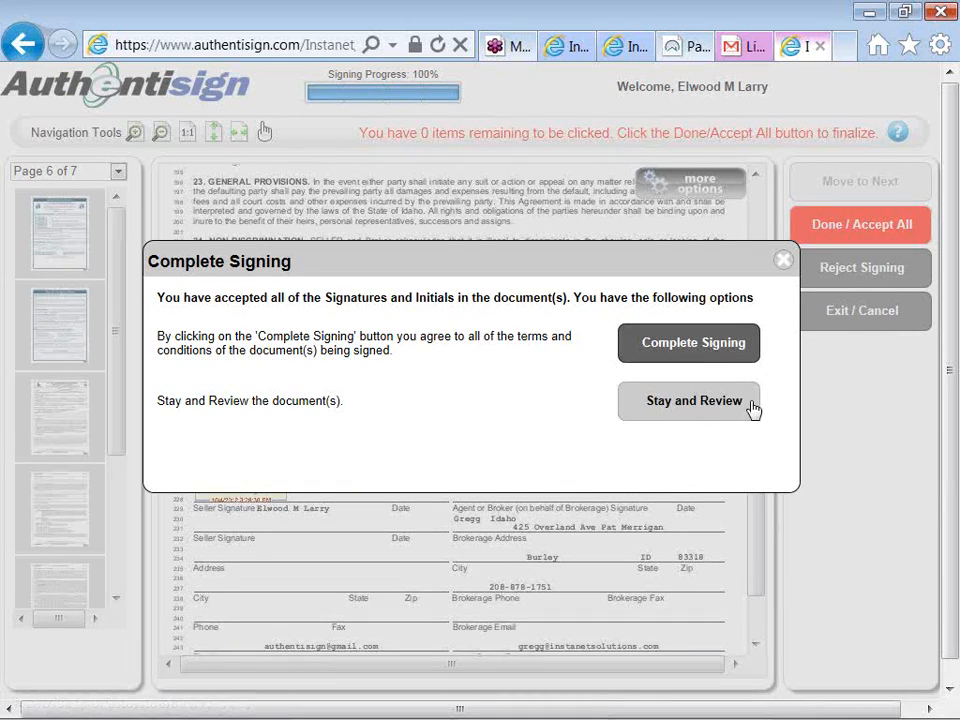
click(722, 352)
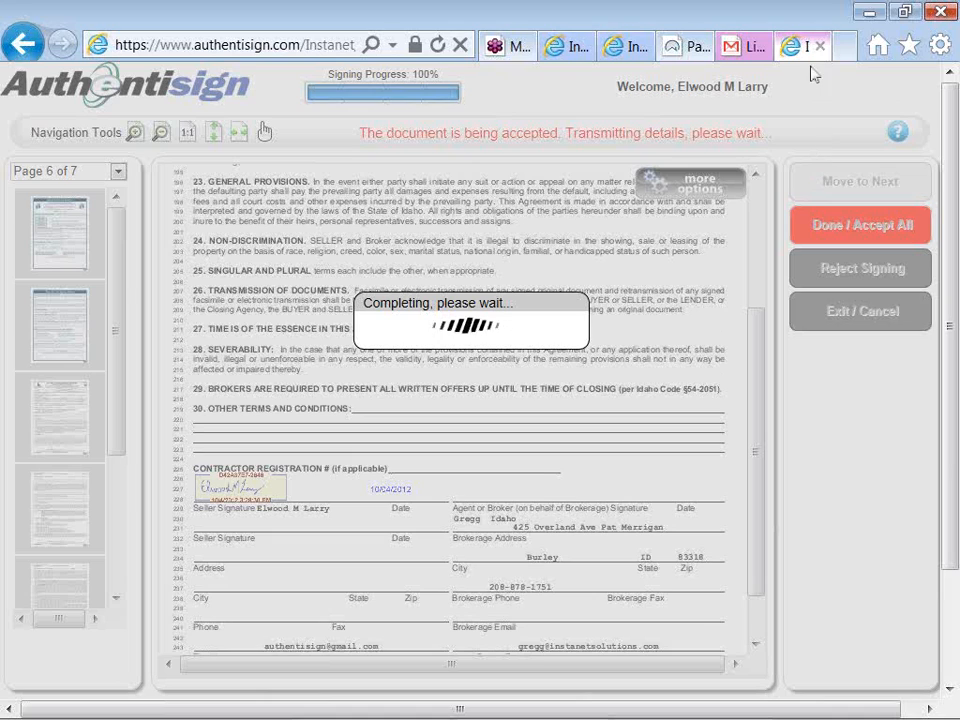
- Close the Gmail tab and open the Listing Agreement signing from the agent's Authentisign list of signings
click(742, 47)
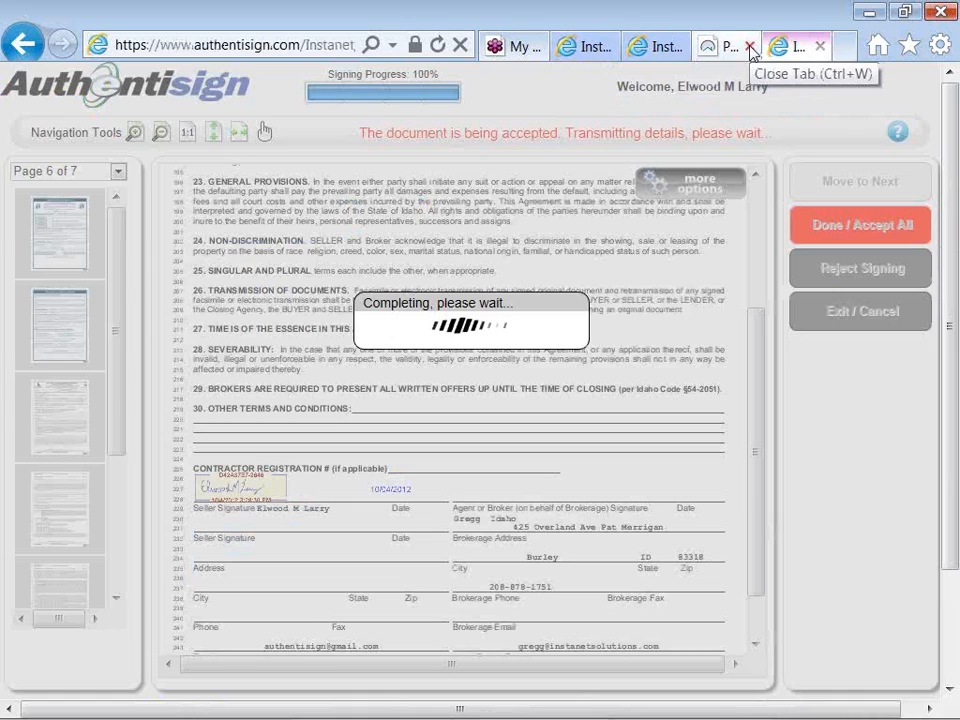
click(749, 47)
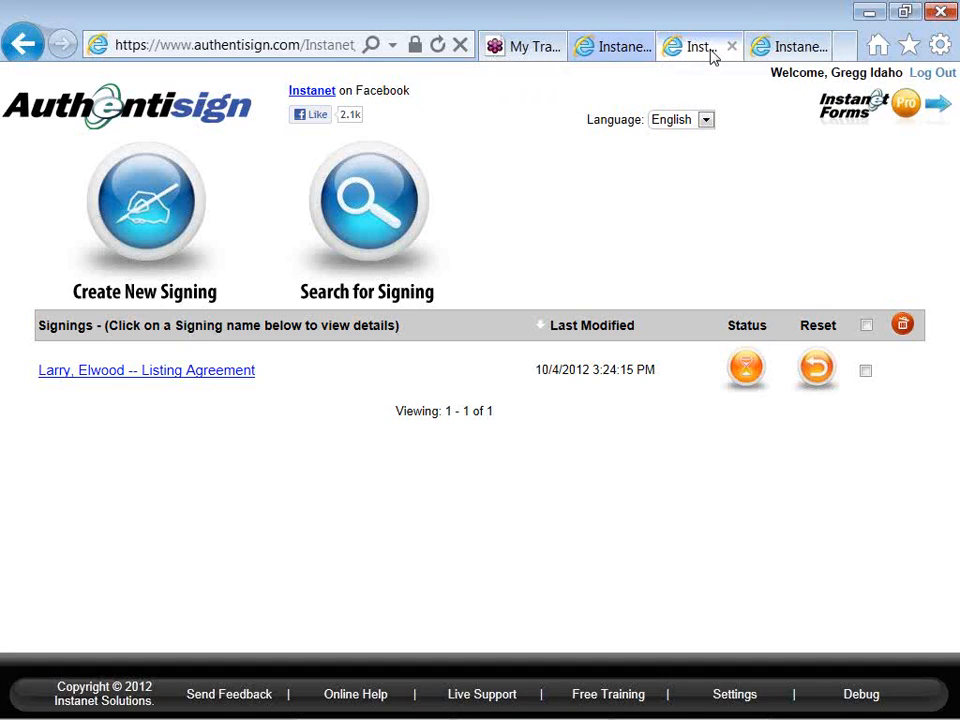
key(alt+Tab)
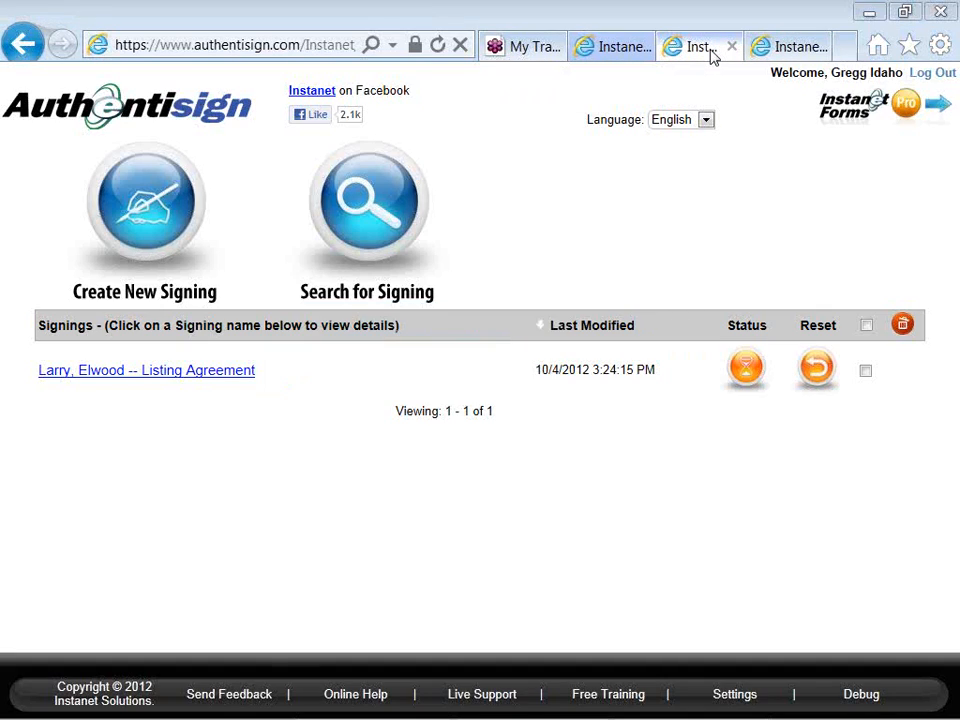
click(245, 378)
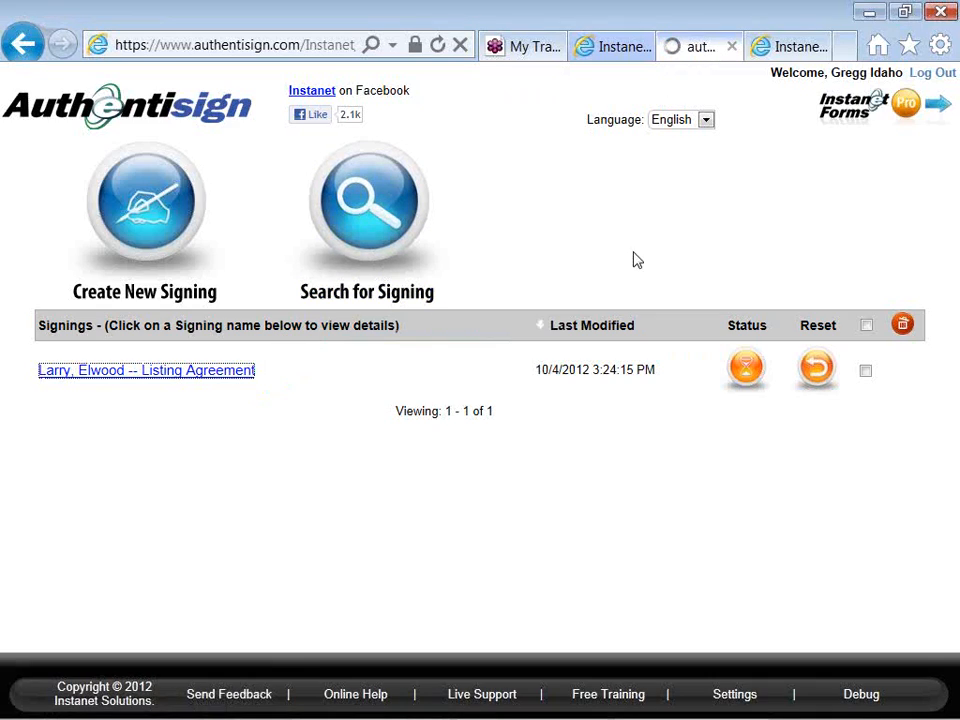
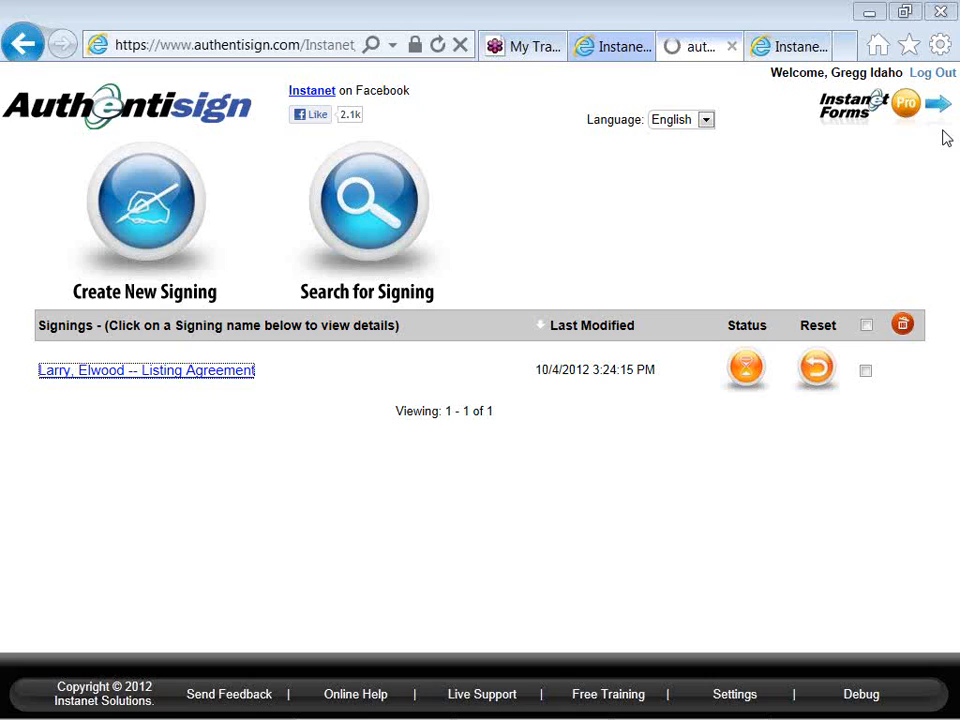
- Switch to the Instanet Forms page open in the browser and display the list of transactions
click(790, 46)
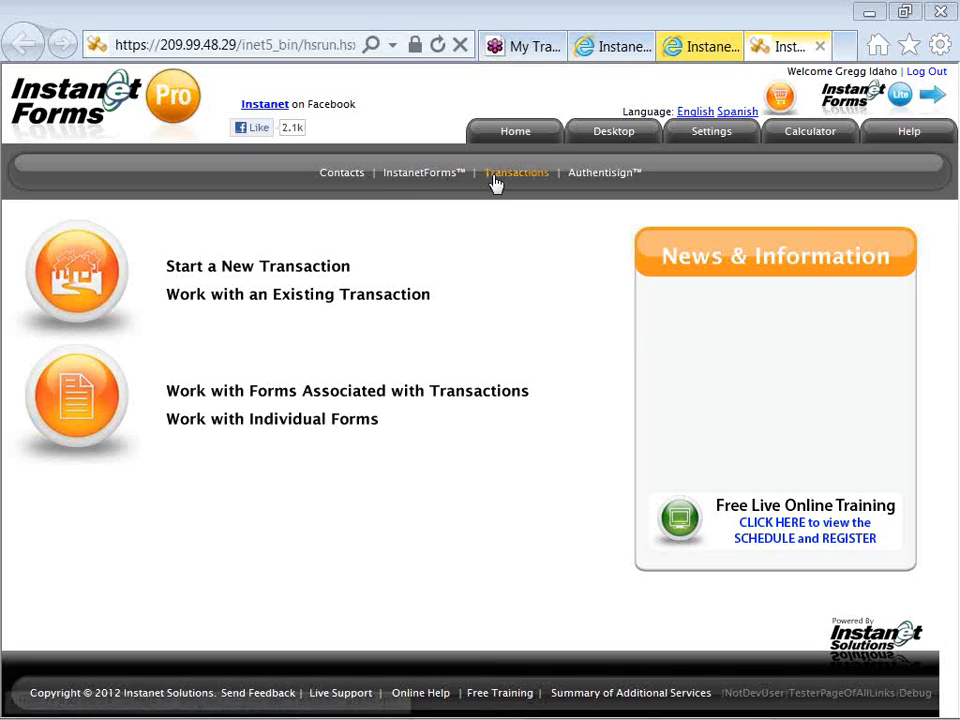
click(602, 178)
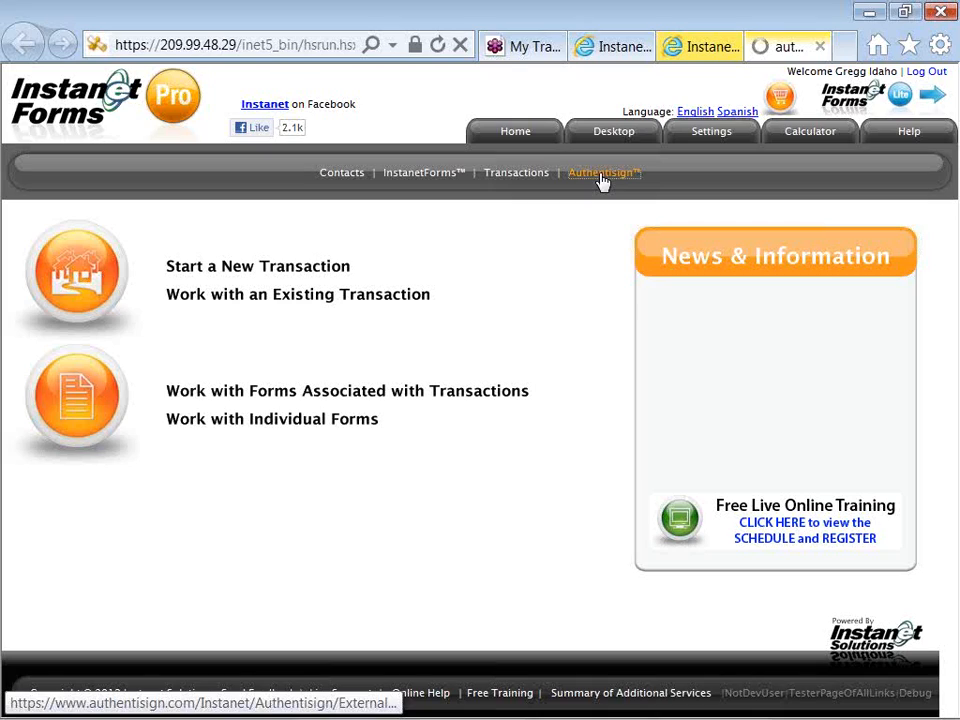
click(540, 175)
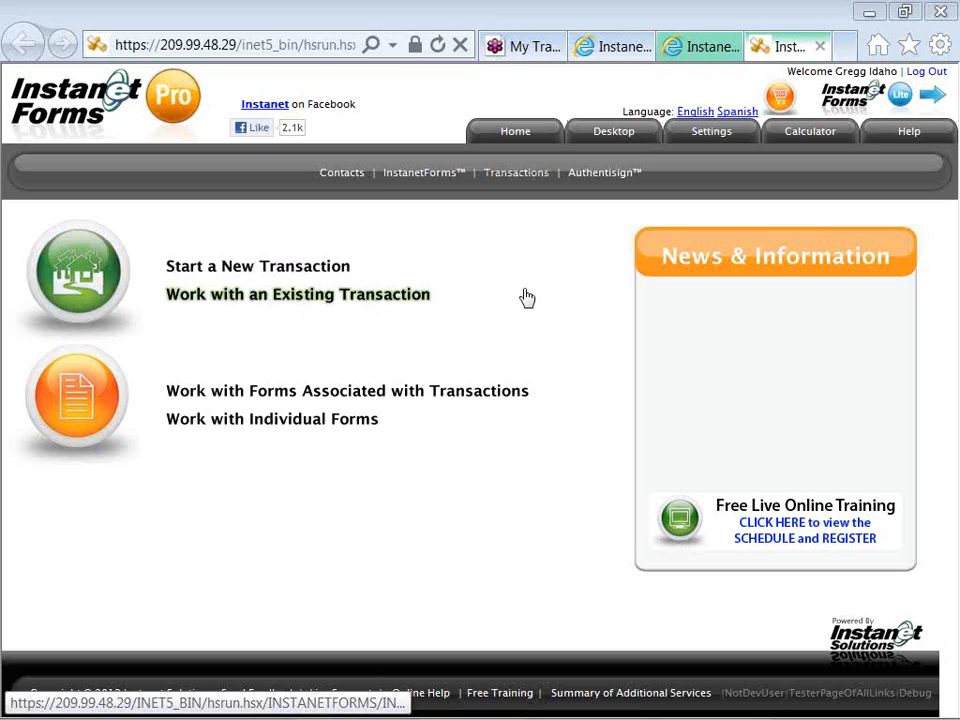
click(519, 177)
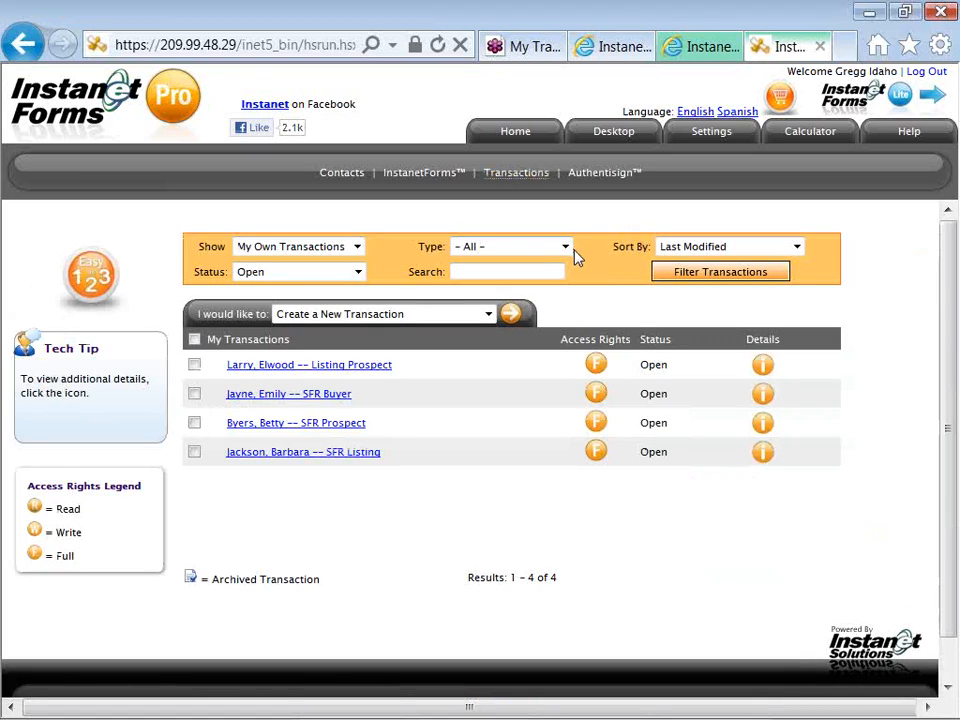
- Review the actions available for the listed transactions without choosing one, and return to the Instanet Forms home page
click(353, 316)
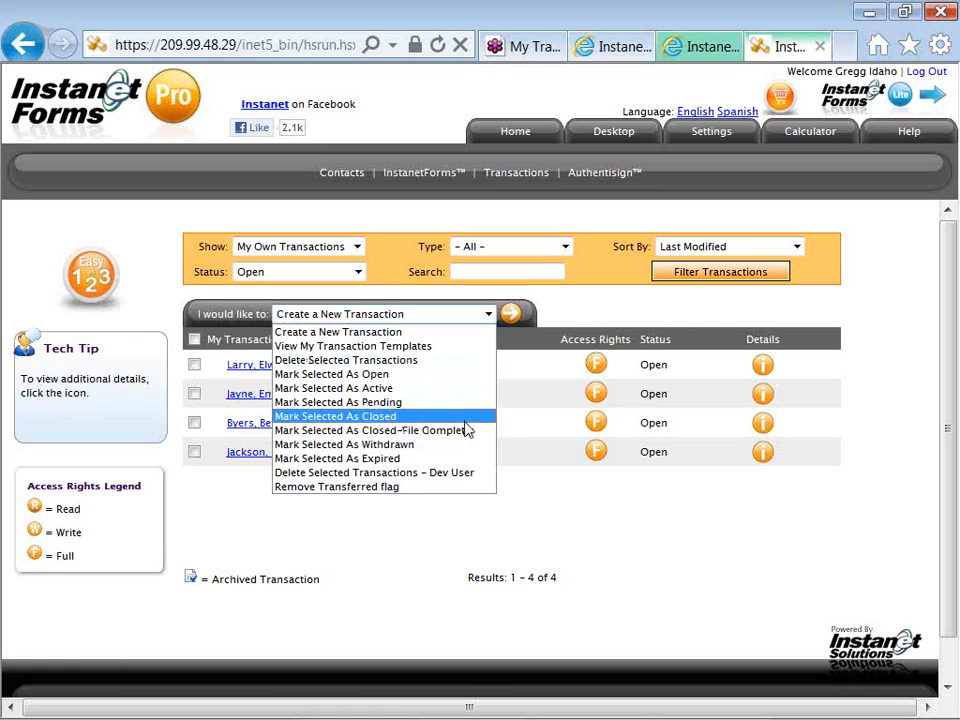
click(519, 434)
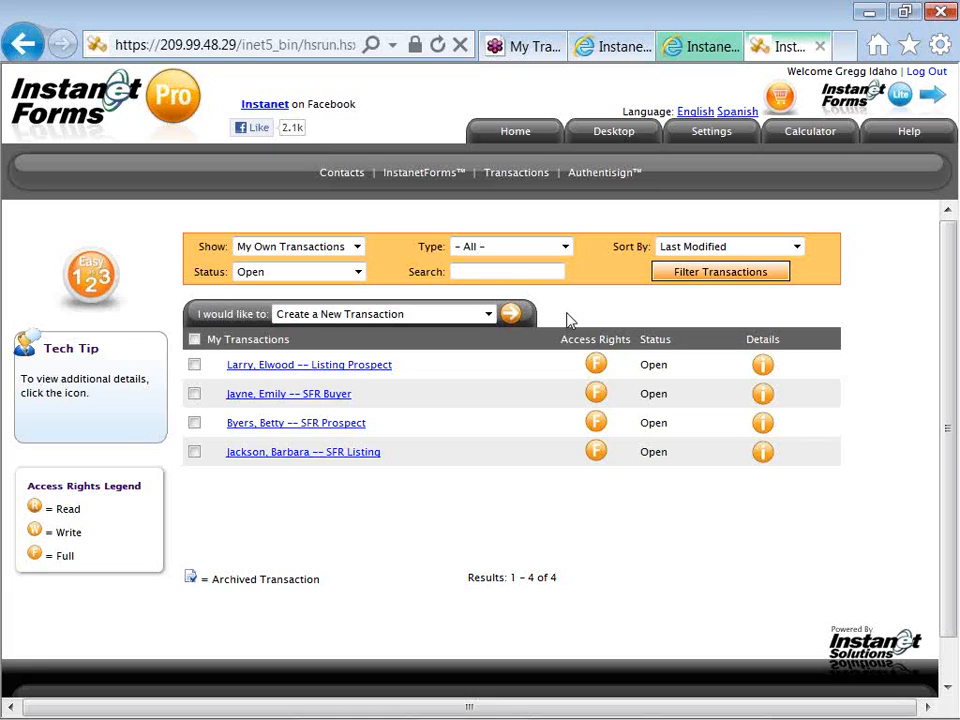
key(alt)
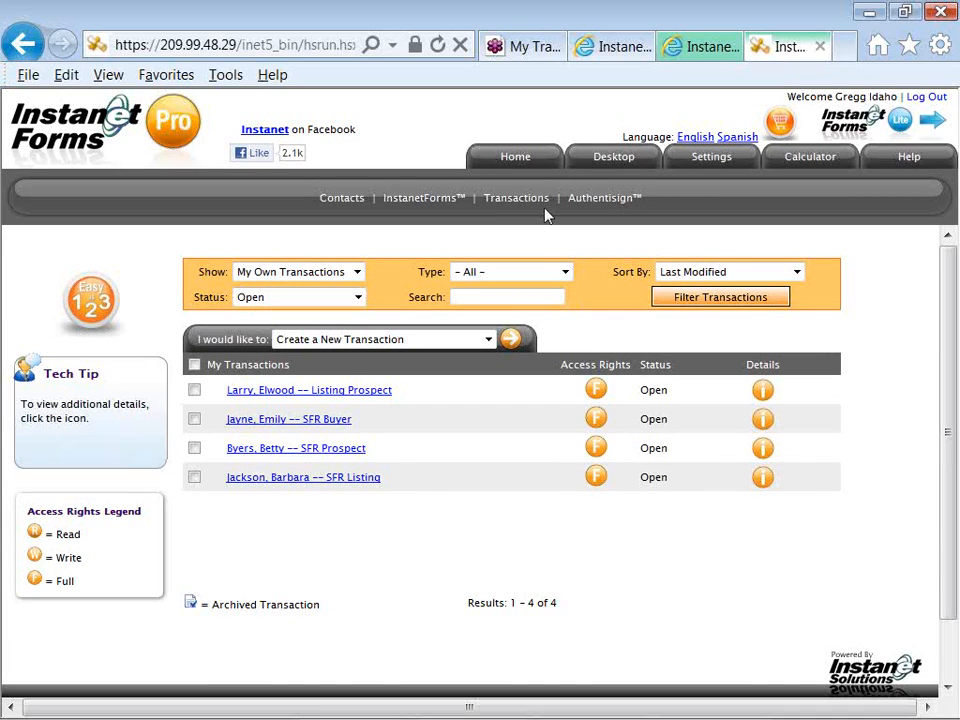
key(alt)
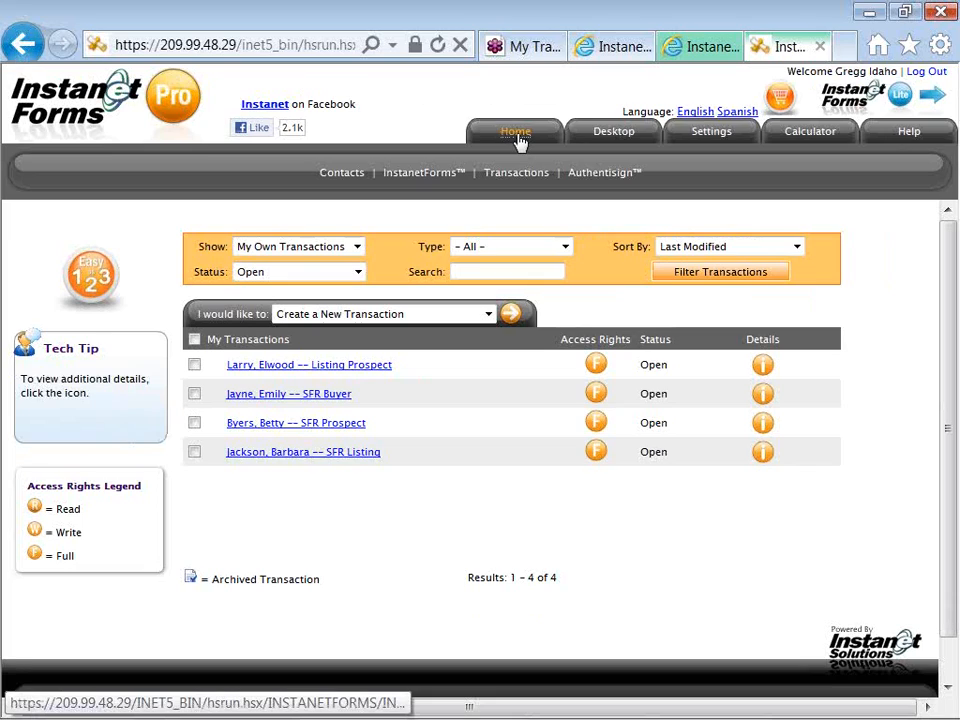
click(519, 142)
- Switch to the Notepad contact notes and highlight in turn the YouTube webinars address, the presenter's e-mail and the webinar scheduling link
key(alt+Tab)
key(alt+Tab)
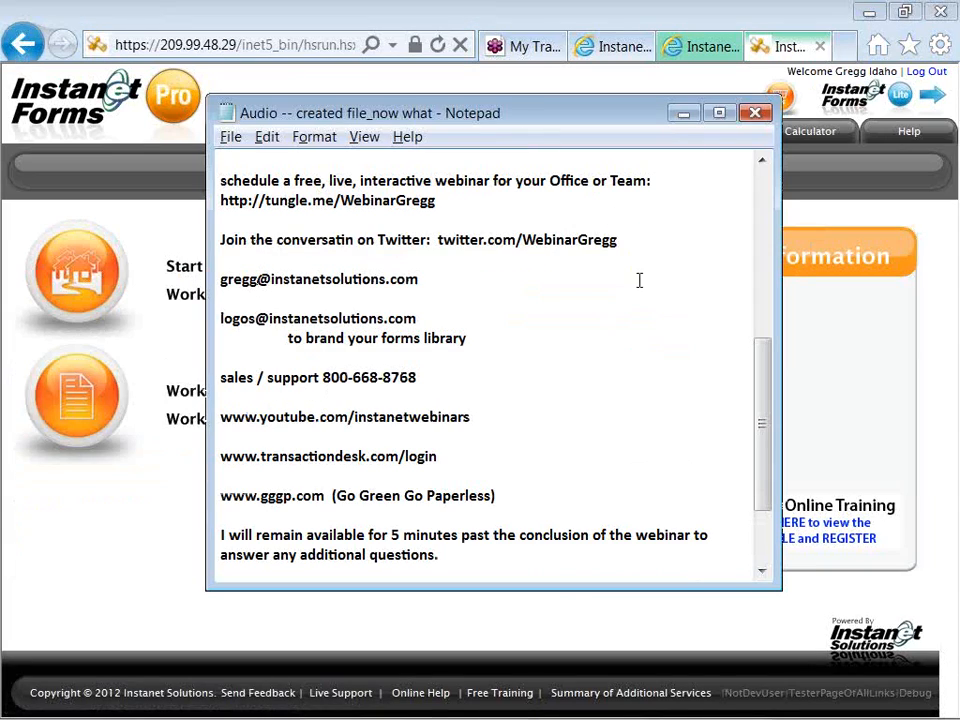
drag(478, 416, 219, 420)
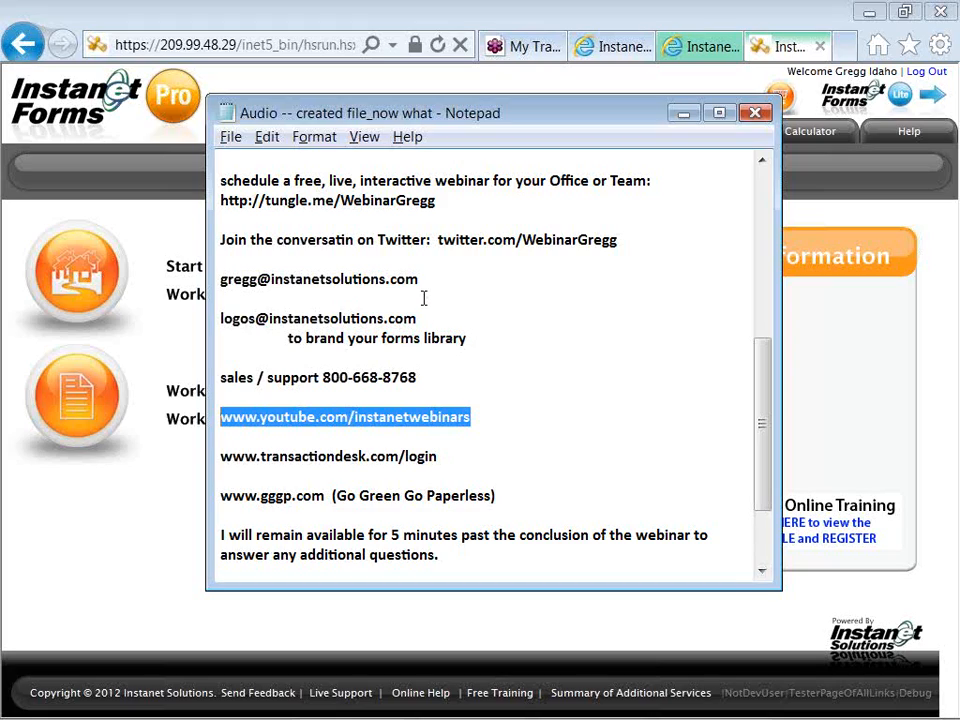
drag(422, 281, 220, 278)
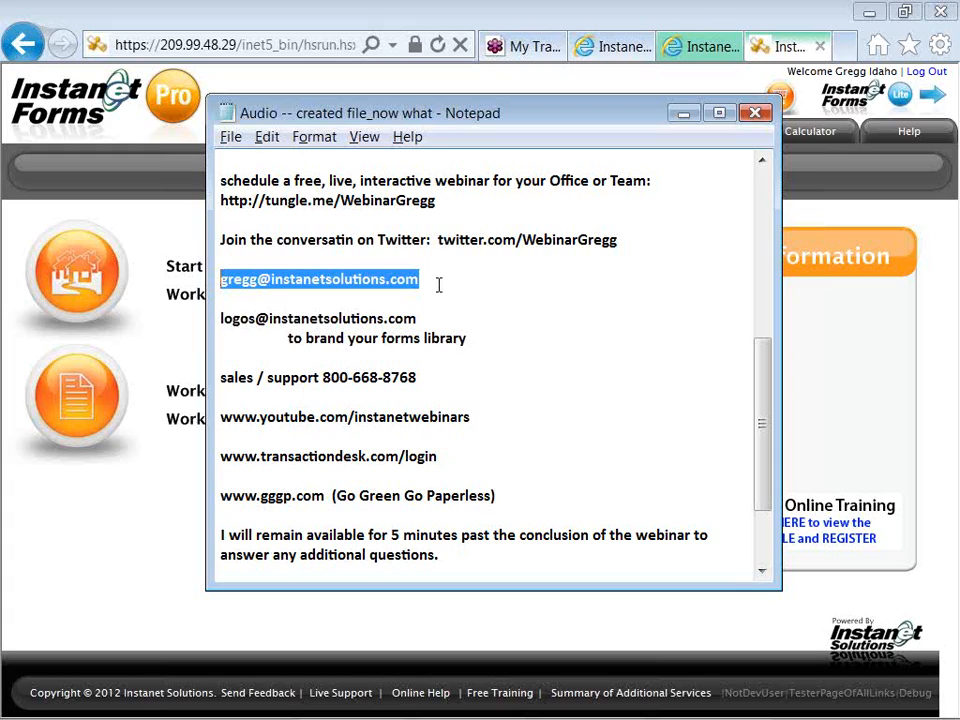
drag(439, 203, 219, 201)
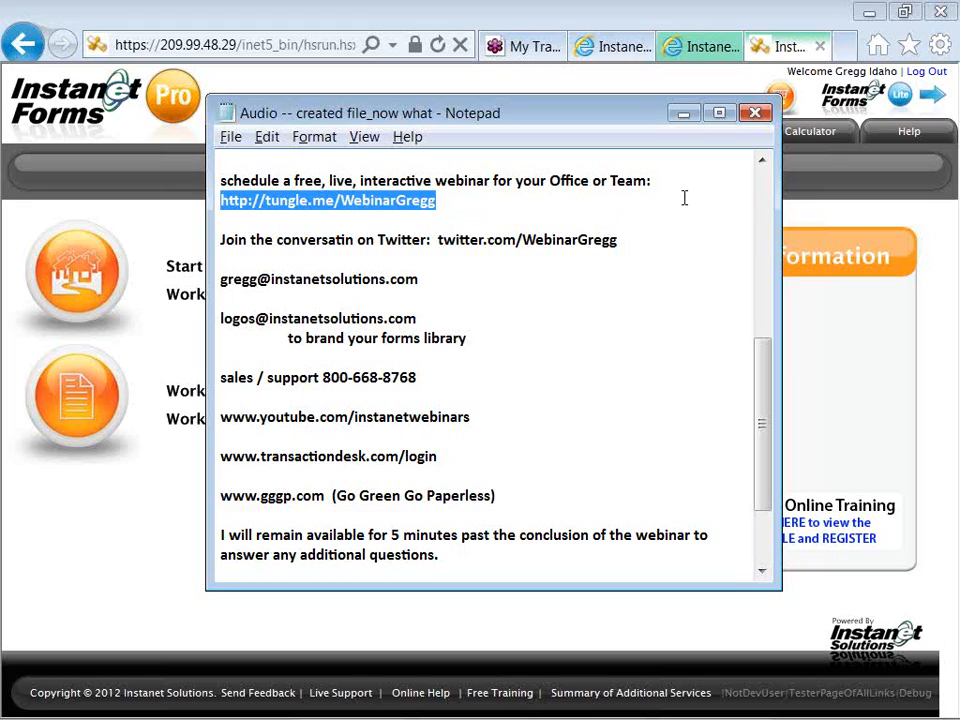
click(943, 46)
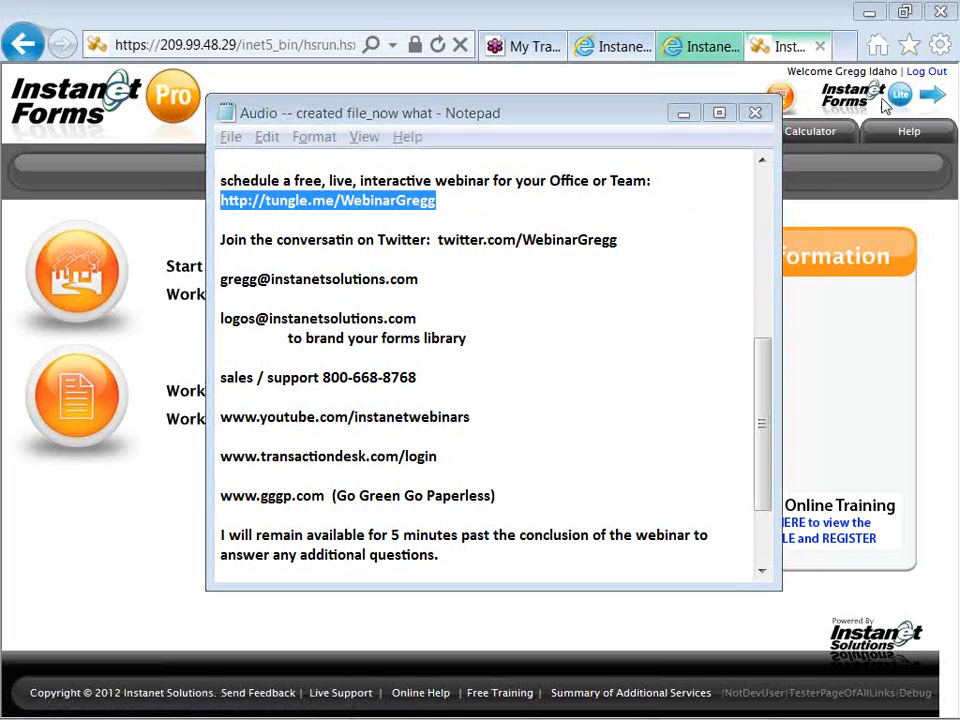